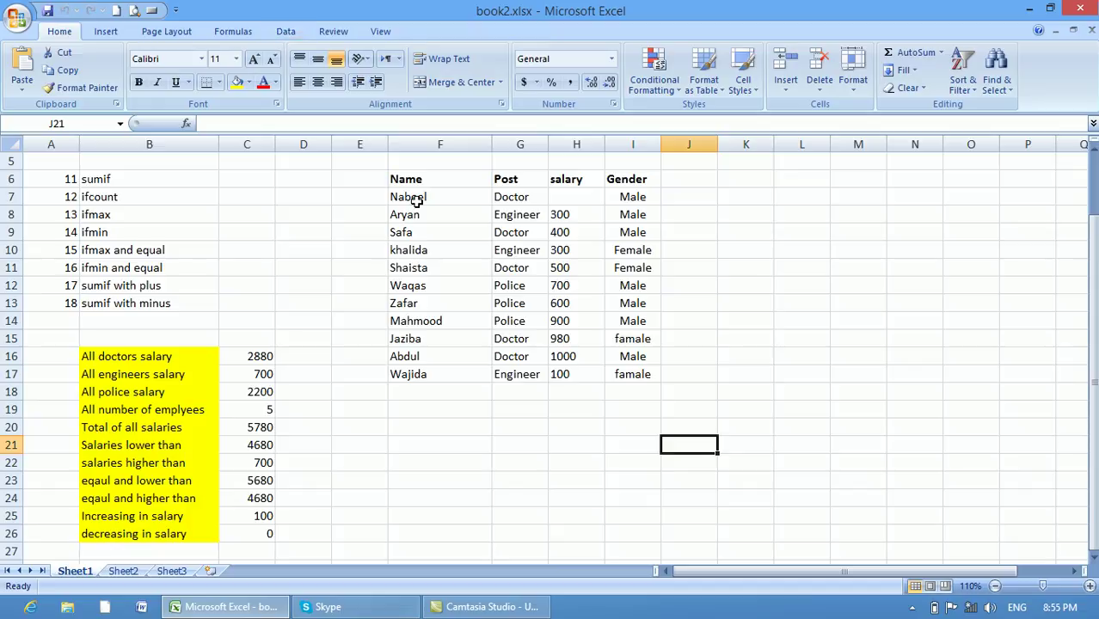
Examine the listed topics from sumif to sumif with minus and the employee table in F6:I17
left_click(115, 177)
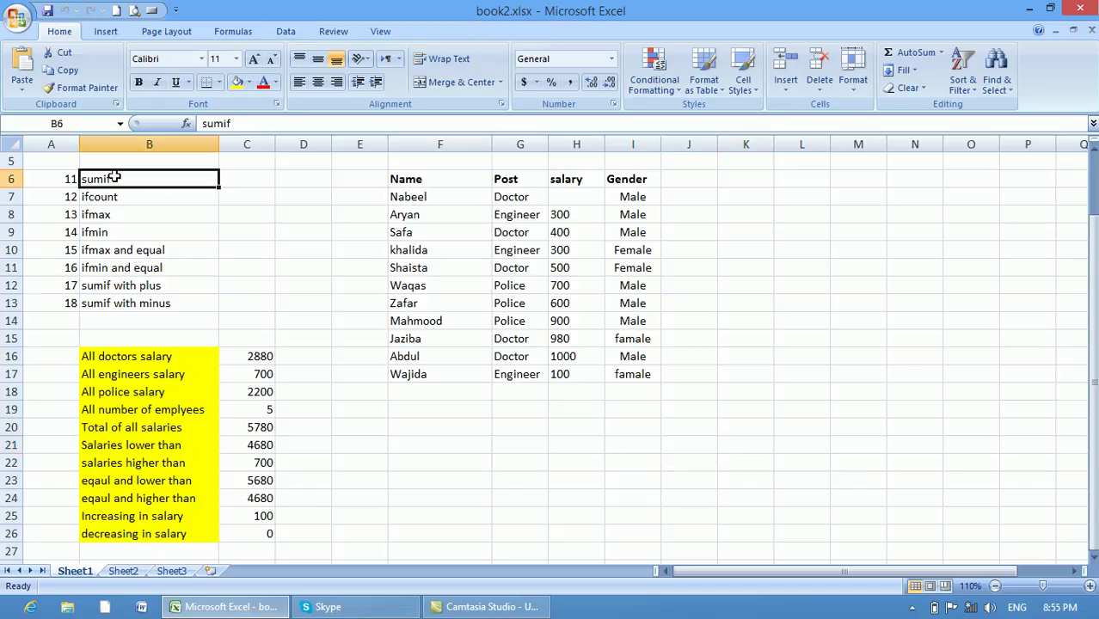
left_click(115, 196)
left_click(115, 215)
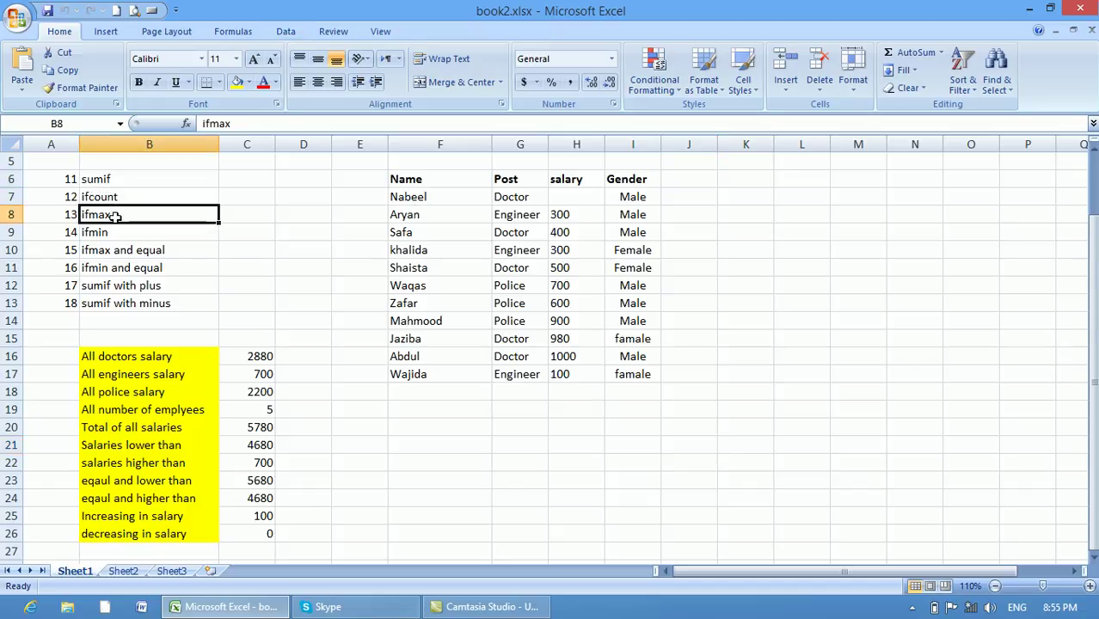
left_click(117, 232)
left_click(119, 249)
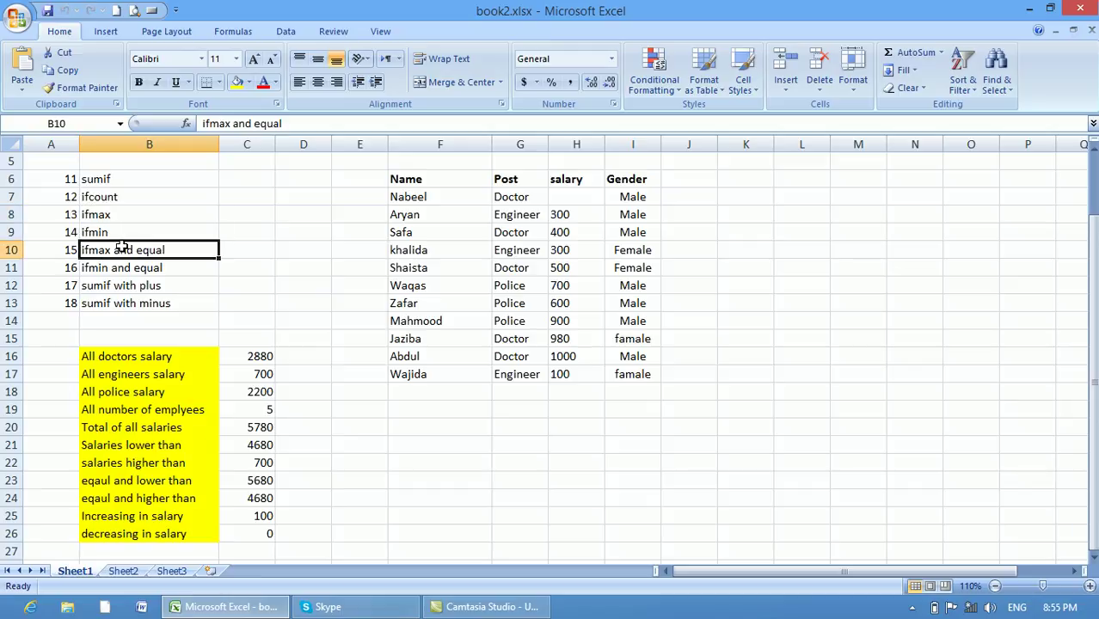
left_click(123, 267)
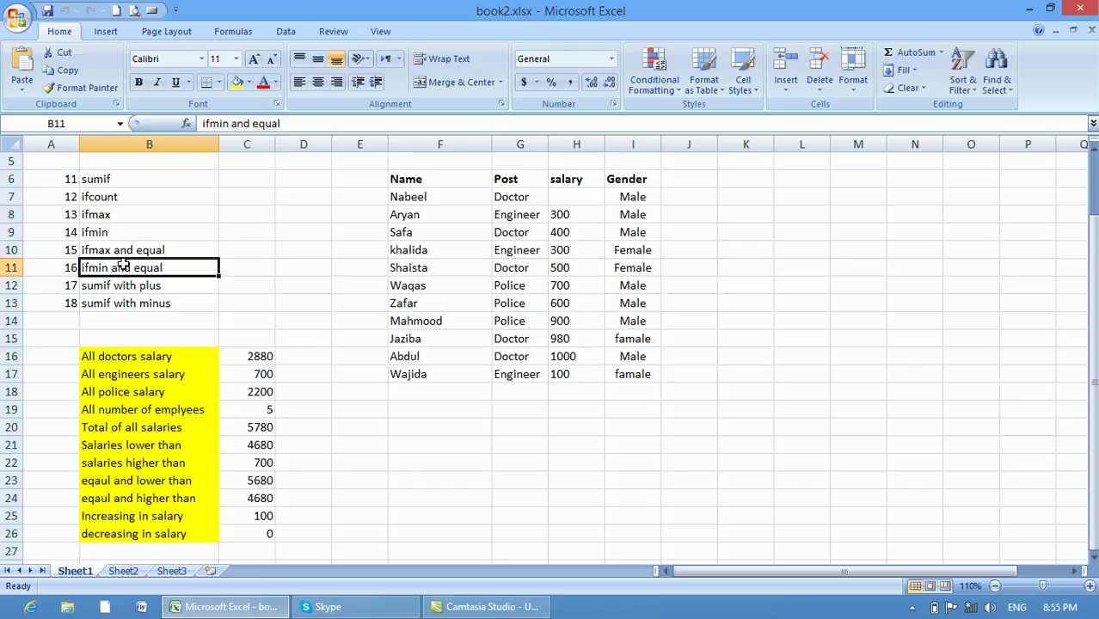
left_click(122, 285)
left_click(125, 301)
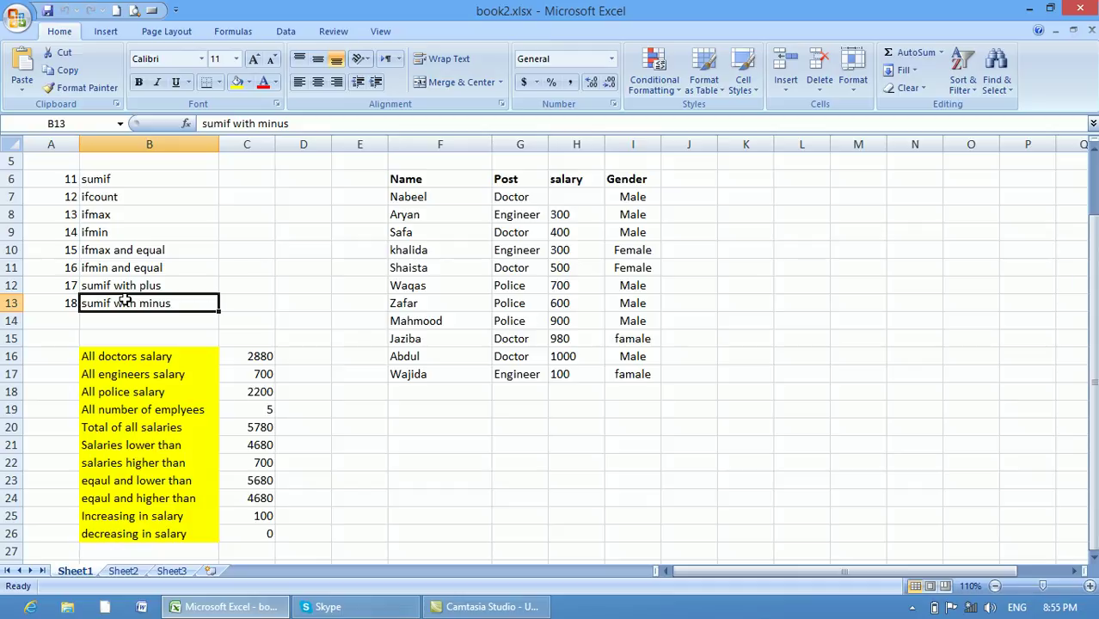
left_click_drag(405, 179, 623, 371)
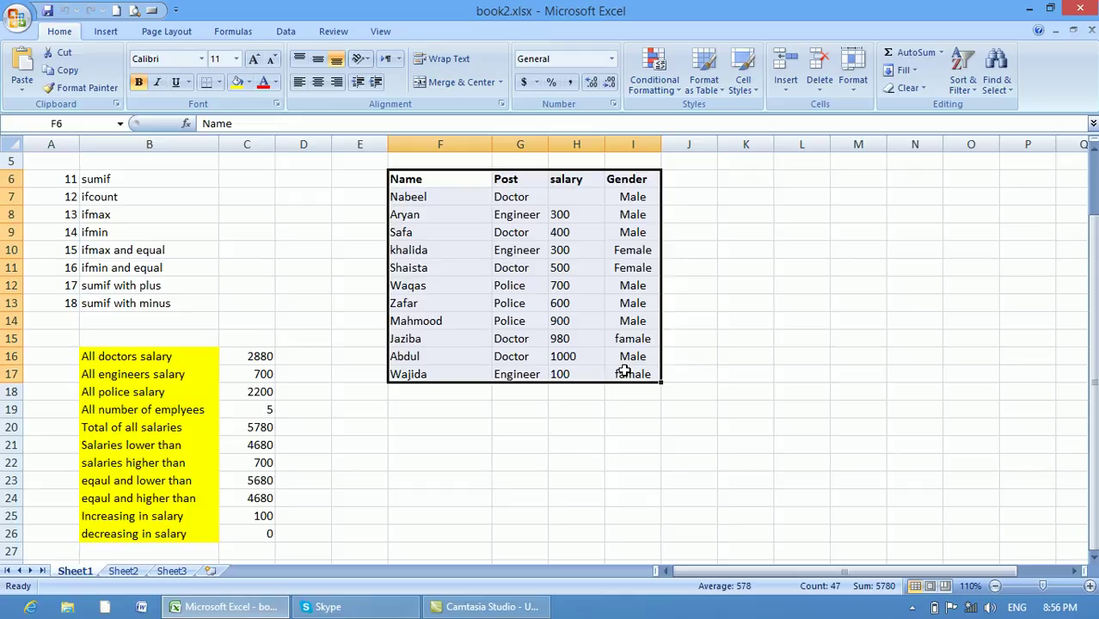
left_click(727, 301)
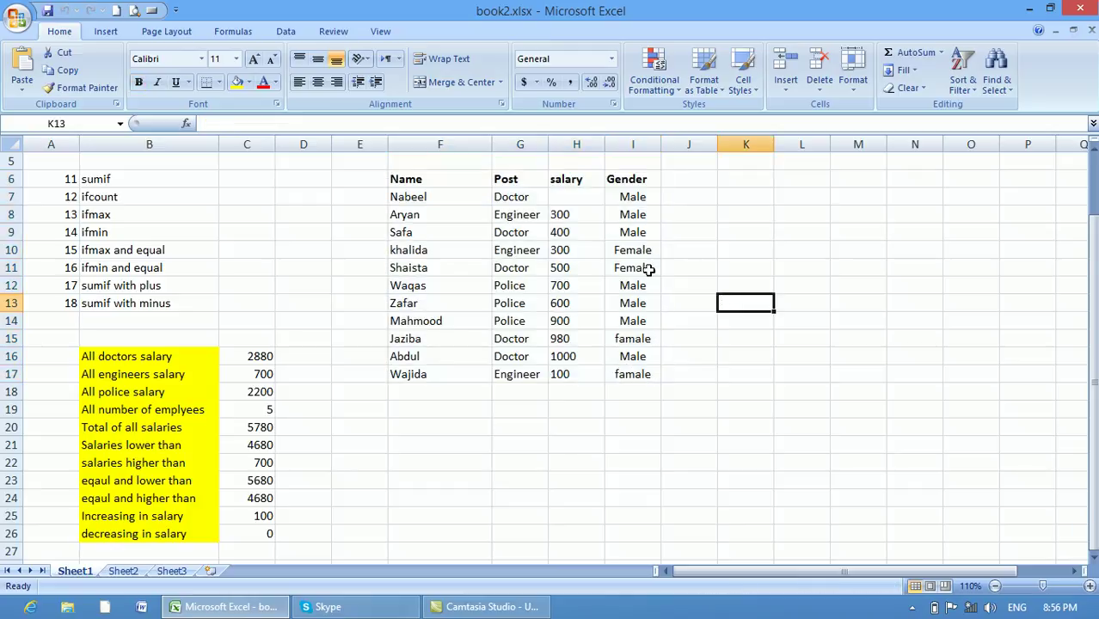
Enter 300 as the missing salary of the first employee in cell H7
left_click(576, 197)
type("300")
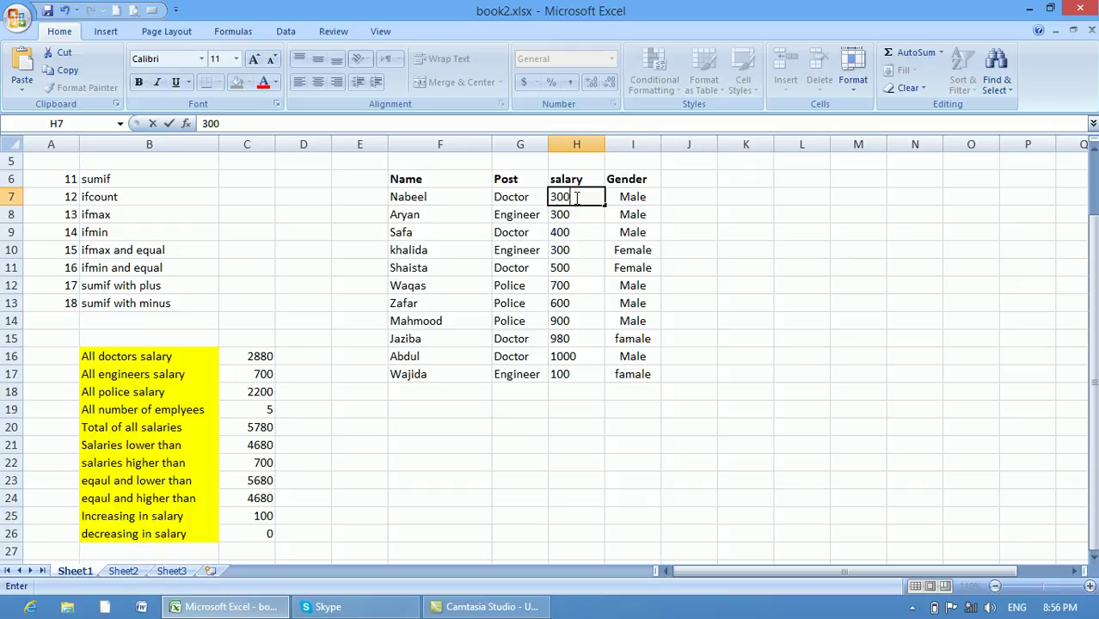
left_click(569, 339)
Examine the salary, post and name columns of the employee table, plus the sumif topic and the All doctors salary label
left_click_drag(561, 199, 568, 387)
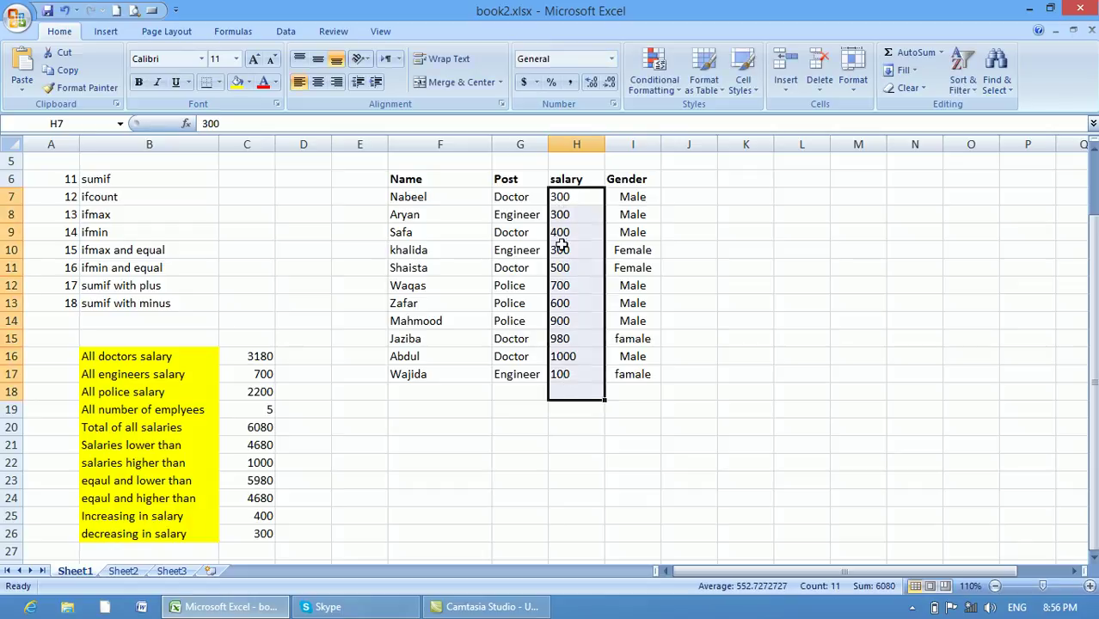
left_click_drag(562, 197, 568, 378)
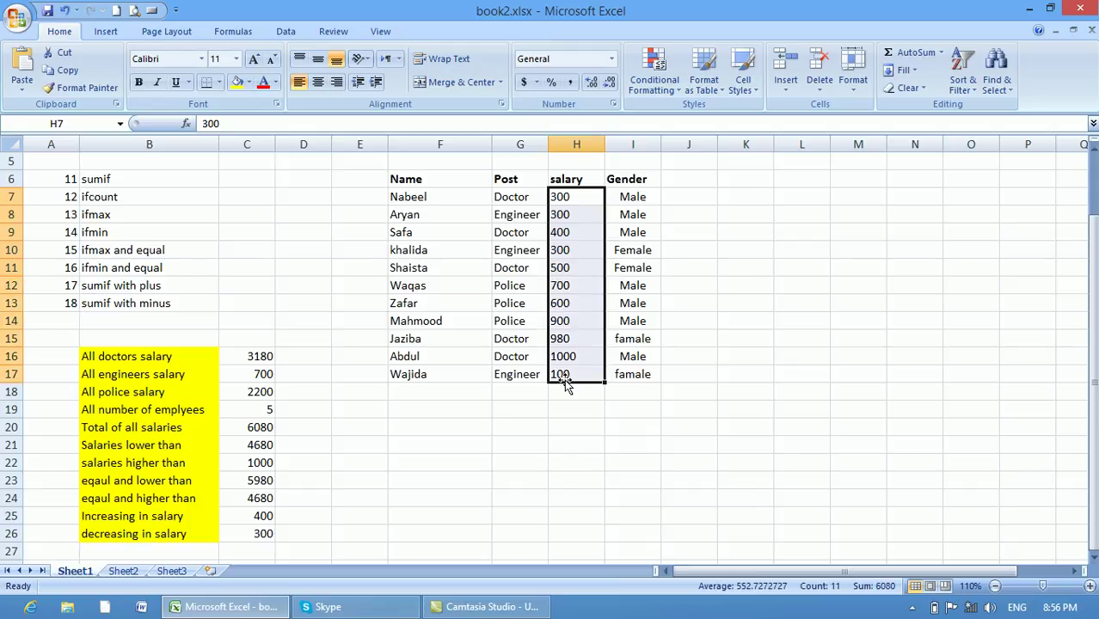
left_click(506, 193)
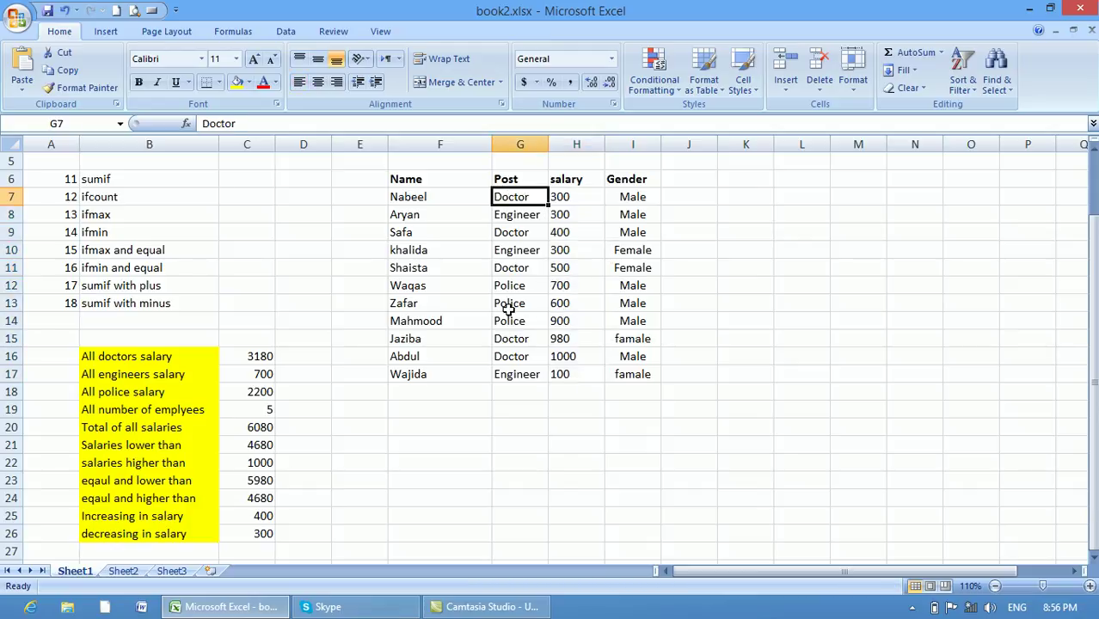
left_click(504, 306)
left_click(513, 368)
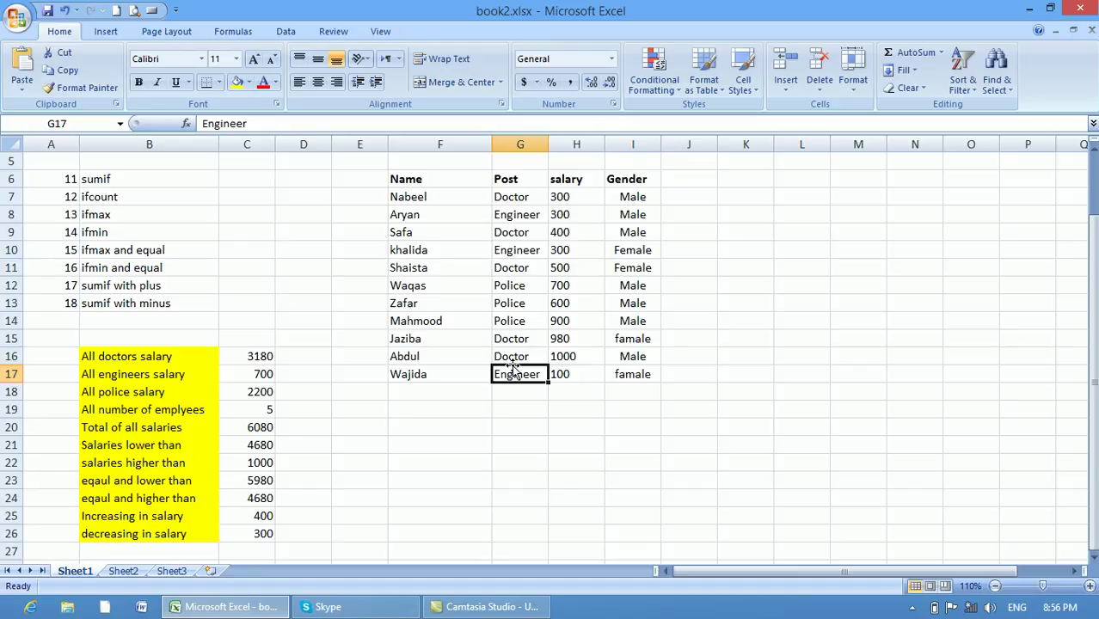
left_click(168, 199)
left_click_drag(409, 200, 410, 387)
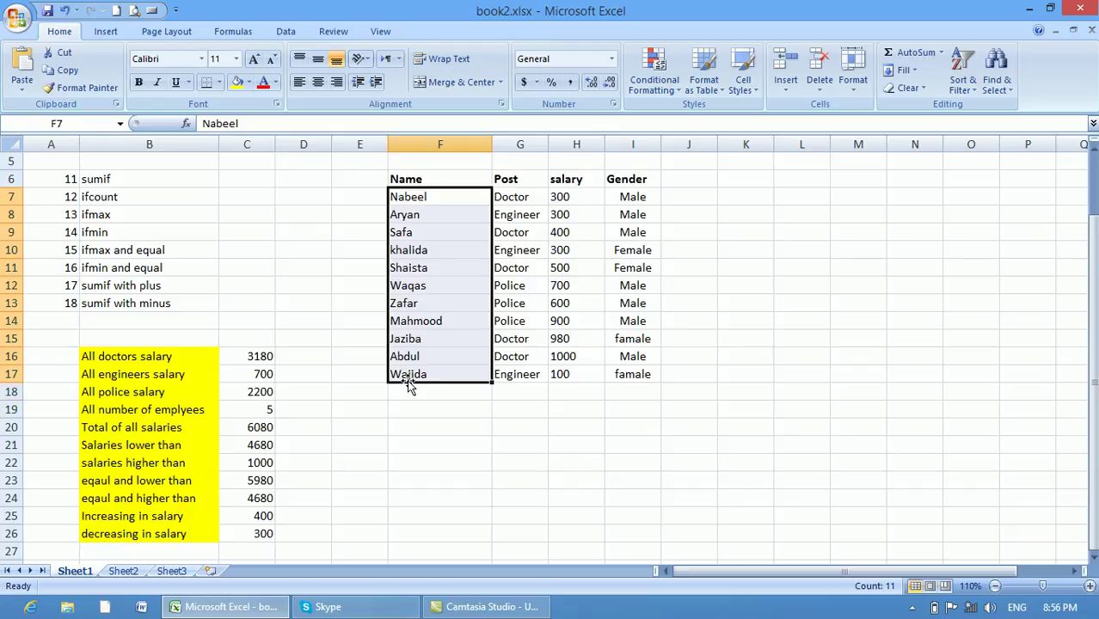
left_click(433, 497)
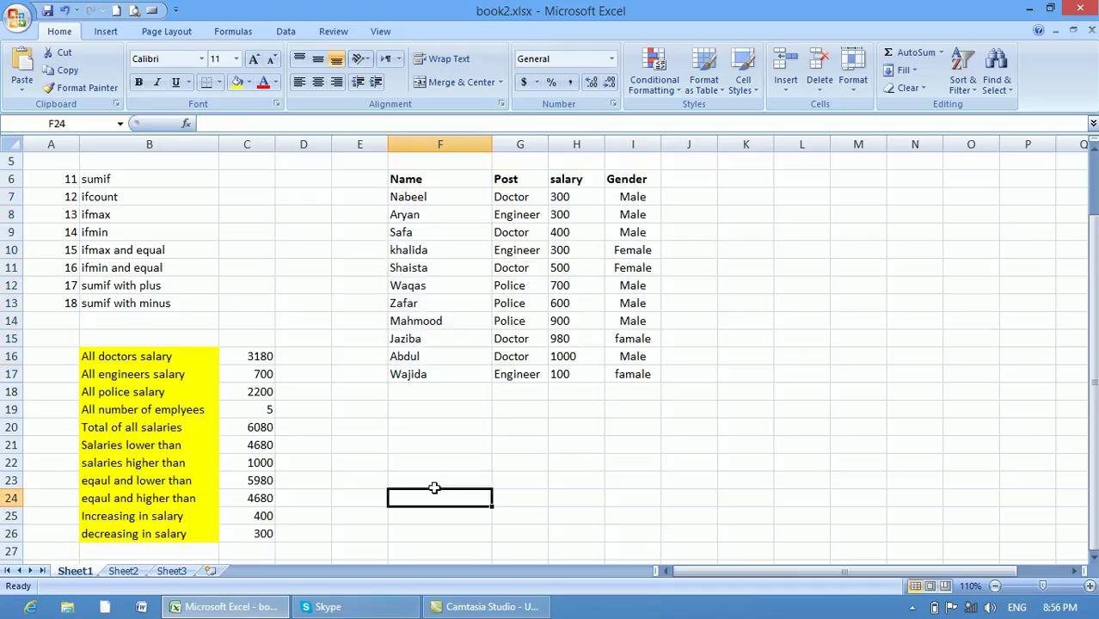
left_click(438, 196)
left_click_drag(439, 196, 424, 374)
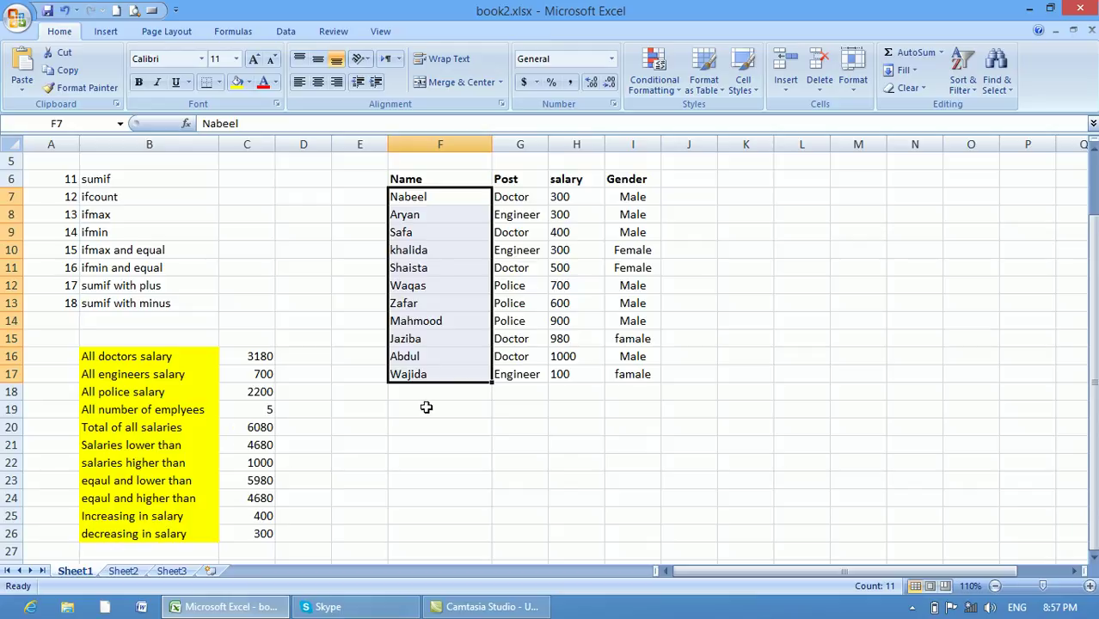
left_click(425, 409)
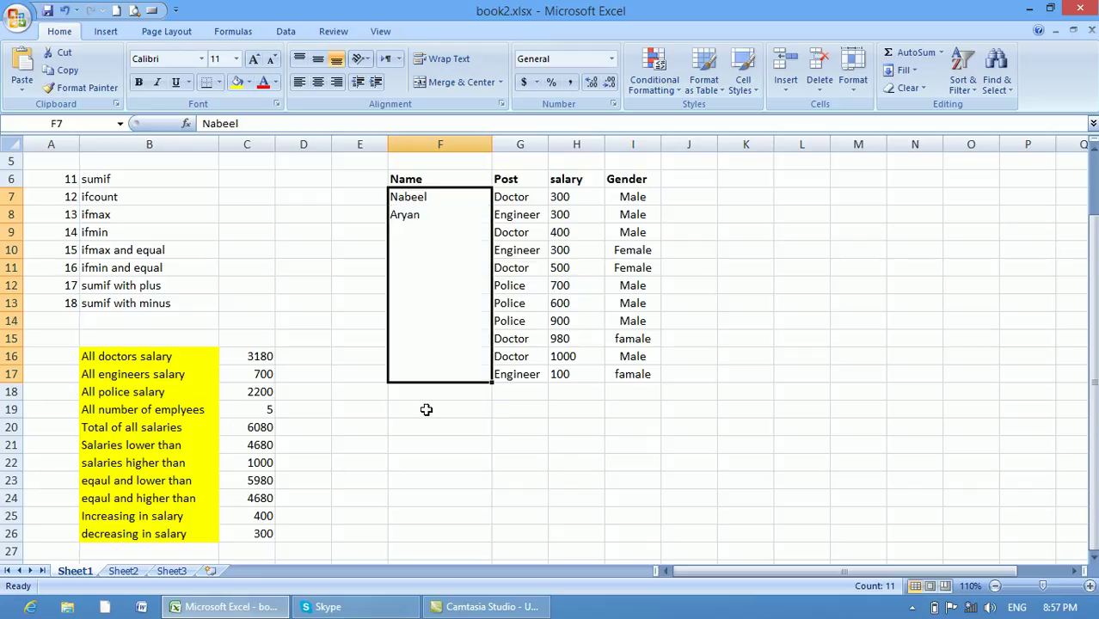
left_click(107, 177)
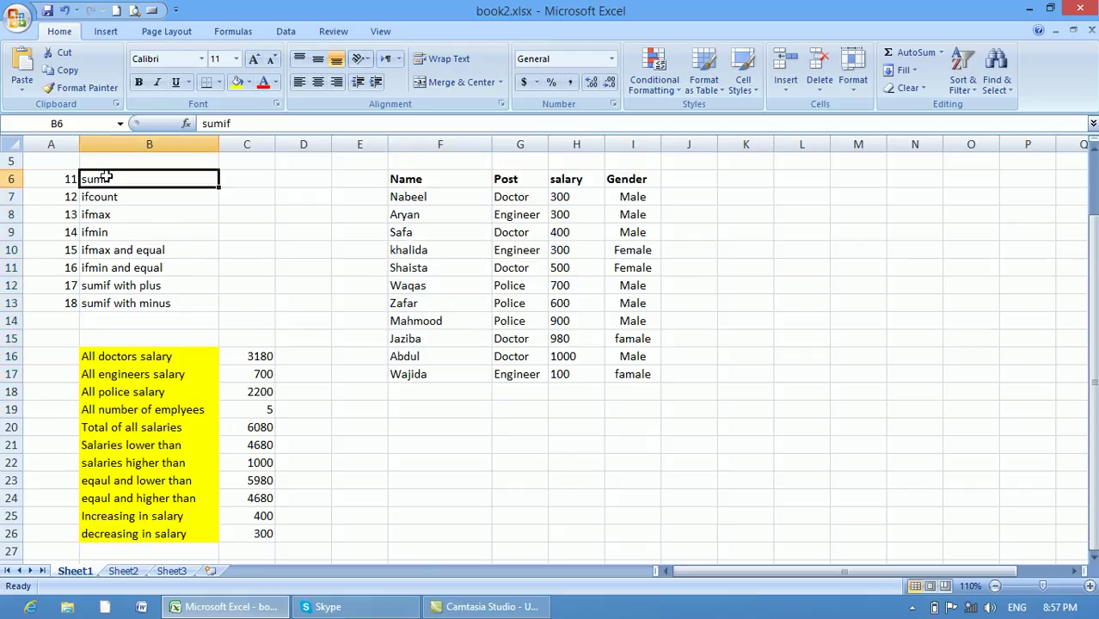
left_click(153, 356)
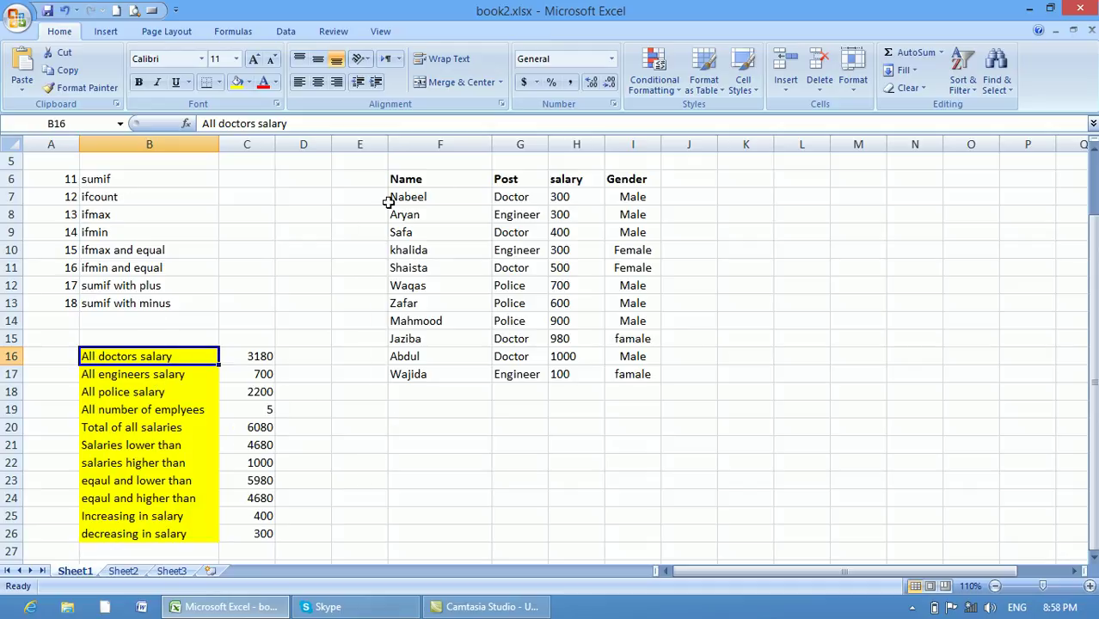
left_click_drag(497, 193, 497, 375)
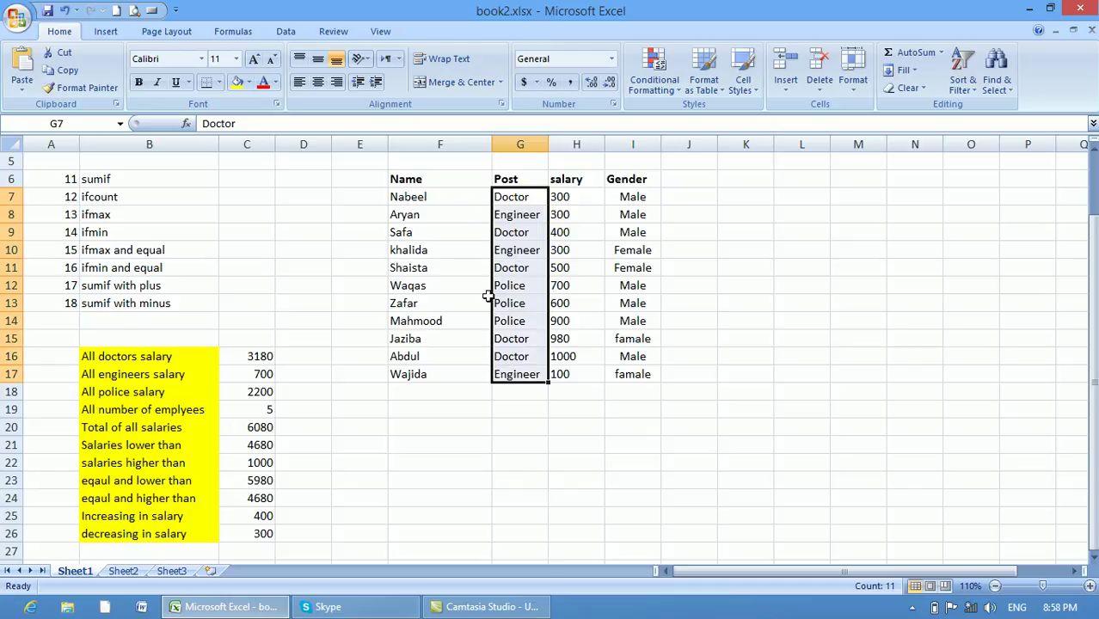
left_click(462, 422)
left_click(443, 413)
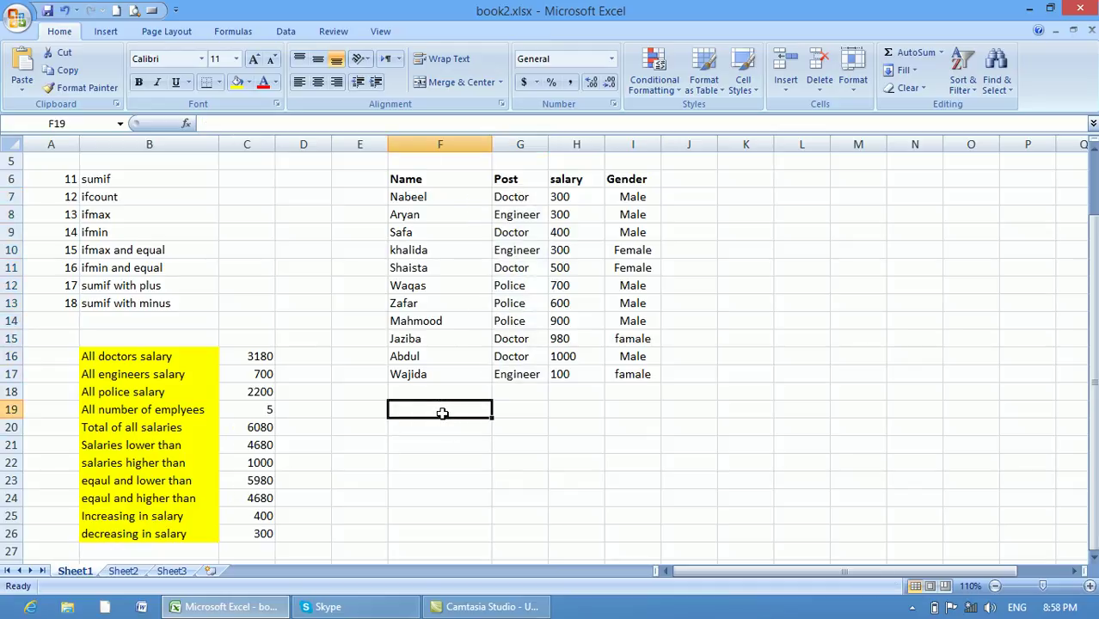
Try to total the doctors' salaries in cell G19 with the formula =SUMIF(G7:G17,"doctor")
left_click(527, 407)
type("=")
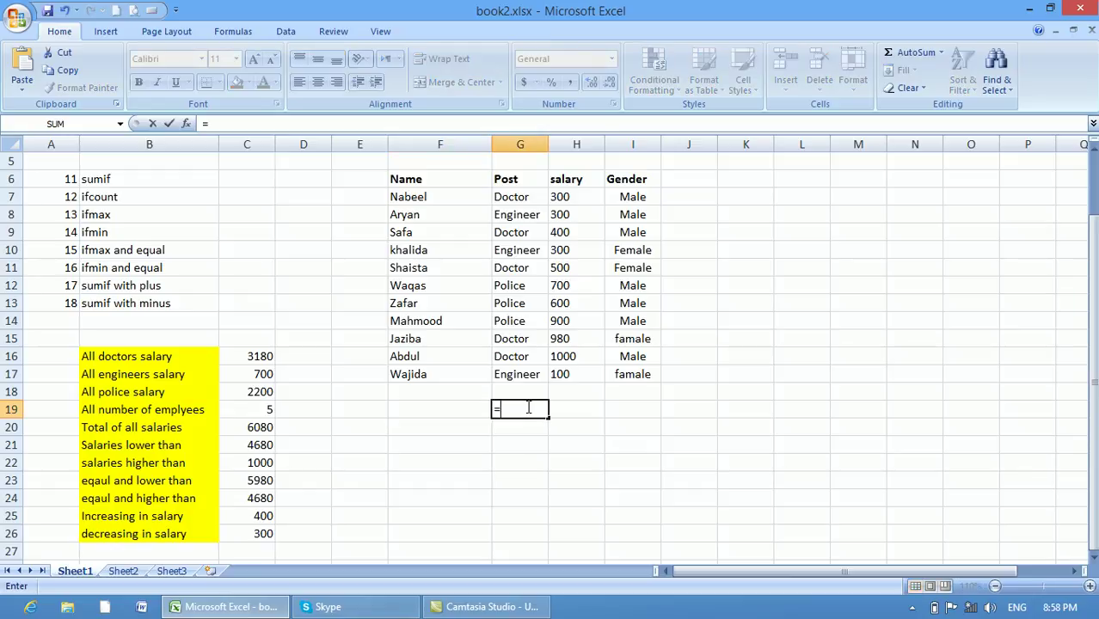
type("sum")
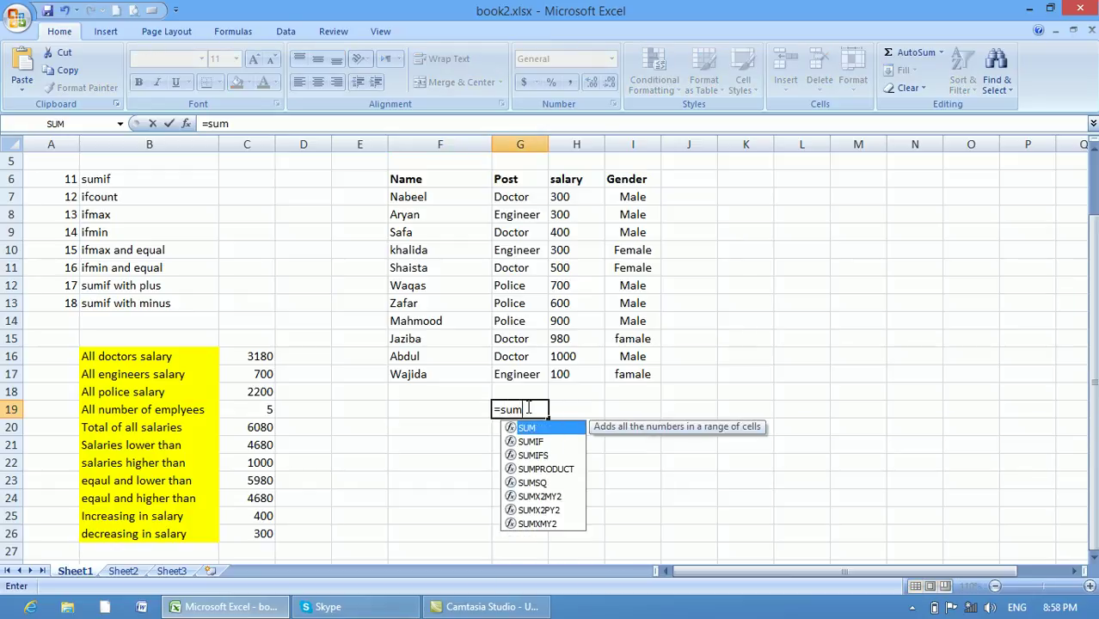
type("if")
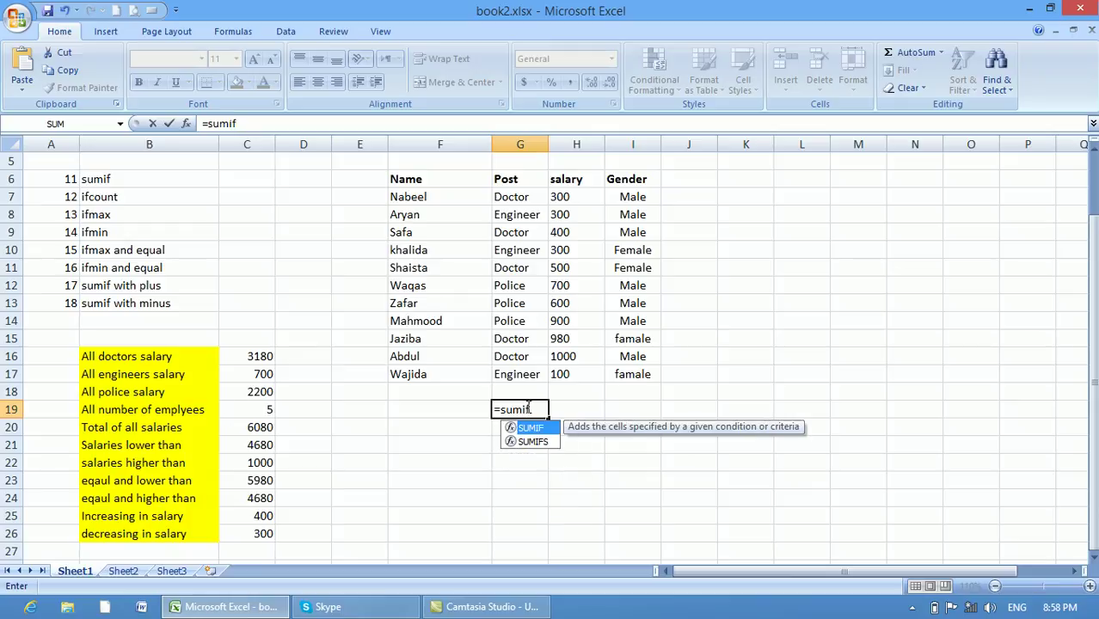
type("(")
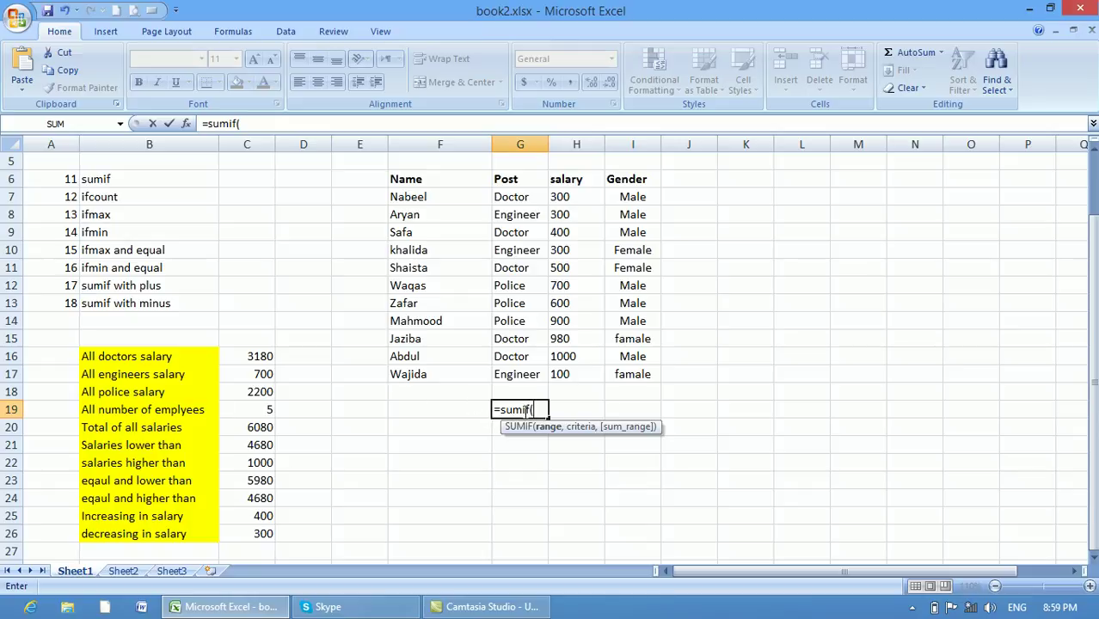
left_click_drag(524, 195, 501, 374)
type(",")
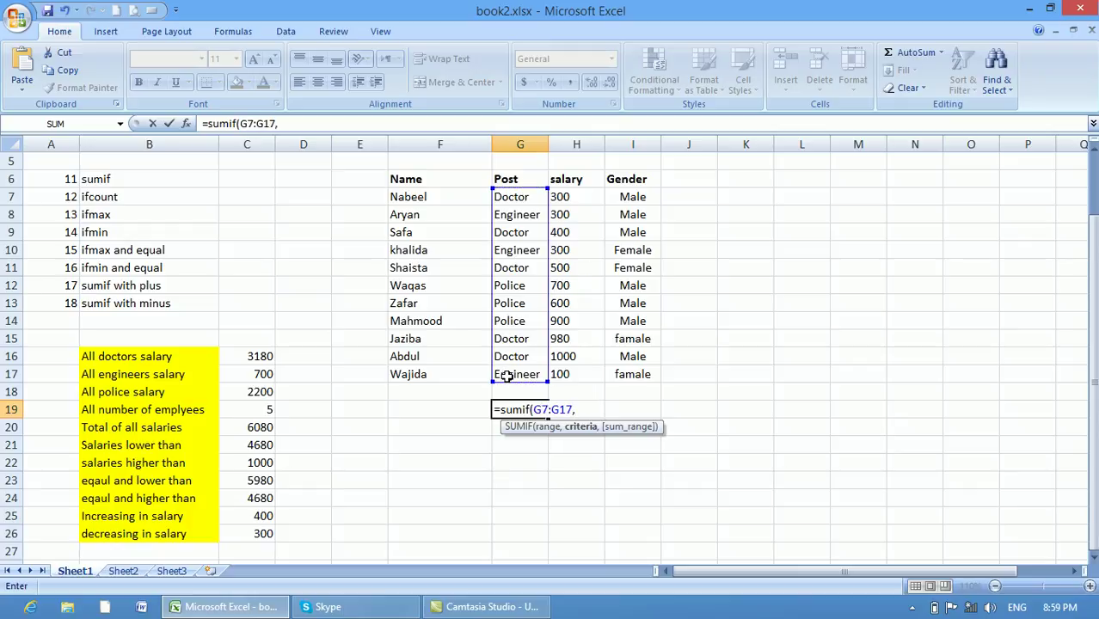
type("\"doctor\")")
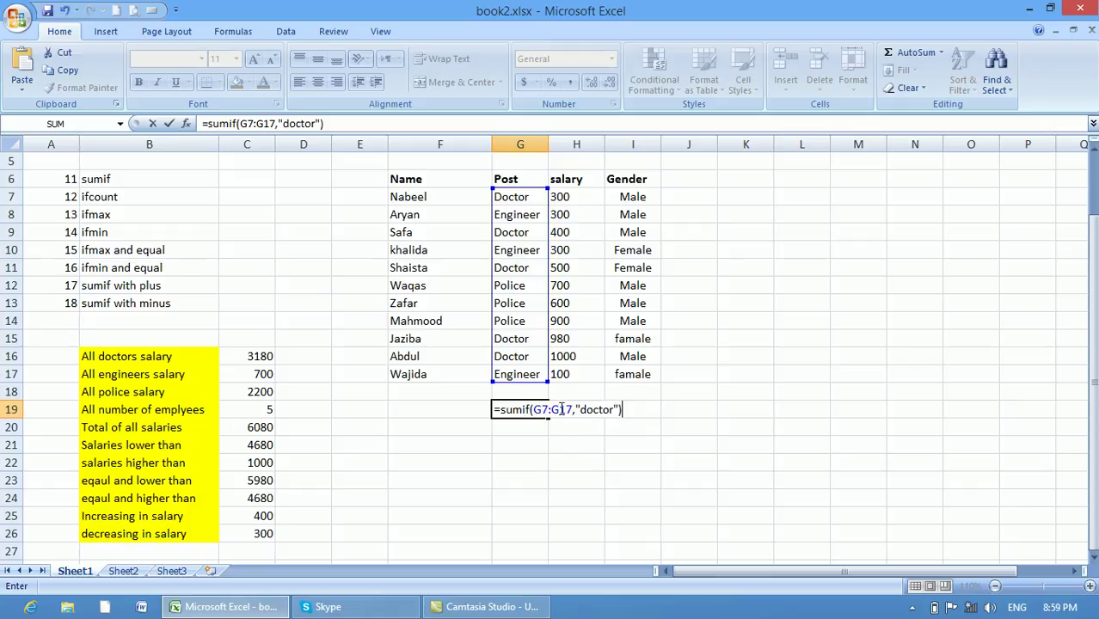
left_click_drag(578, 409, 611, 412)
left_click(611, 411)
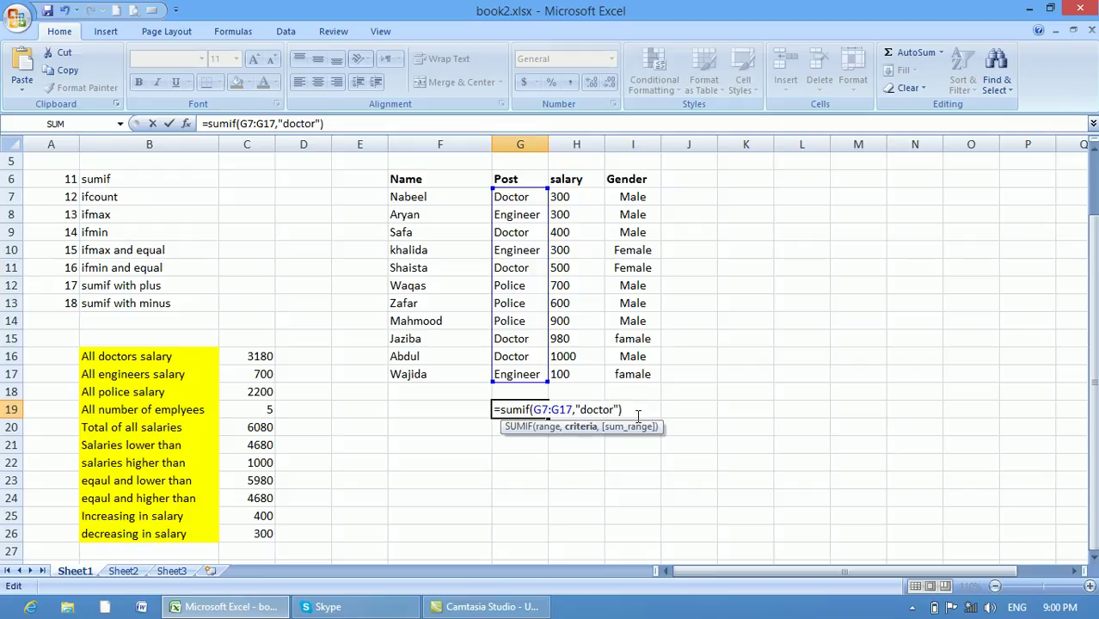
key("Return")
left_click(519, 408)
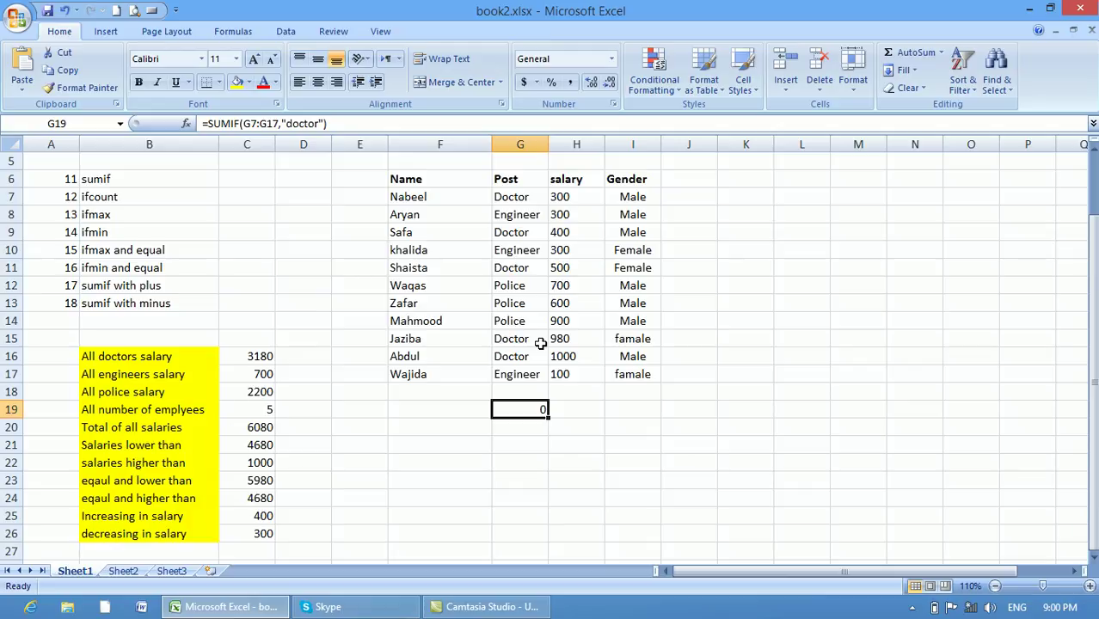
type("=sumif")
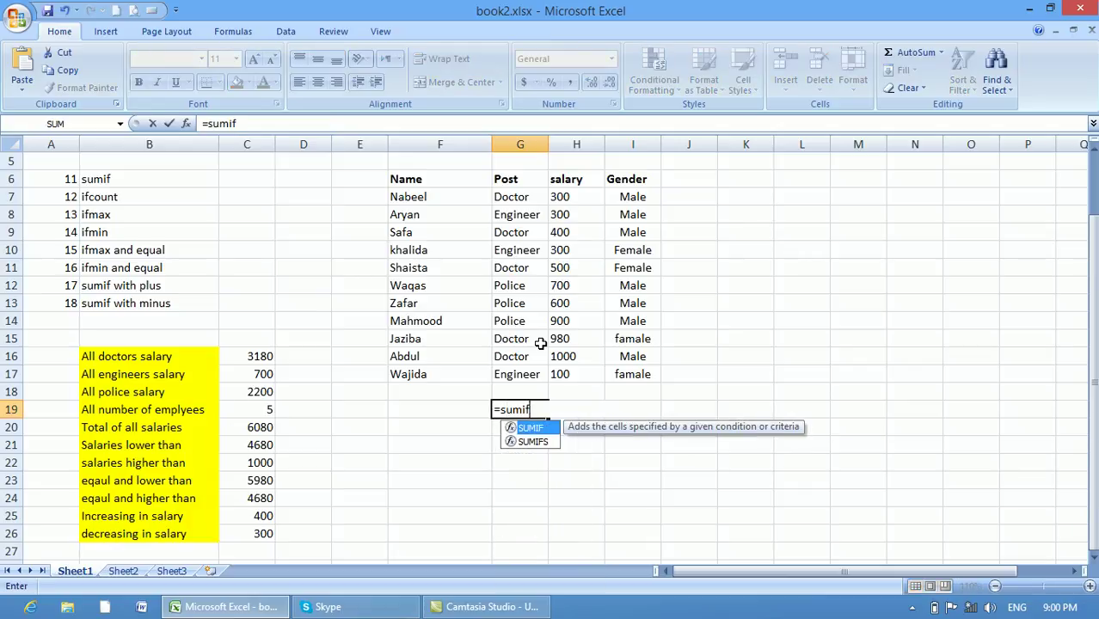
type("(")
left_click(559, 197)
left_click_drag(559, 215, 564, 368)
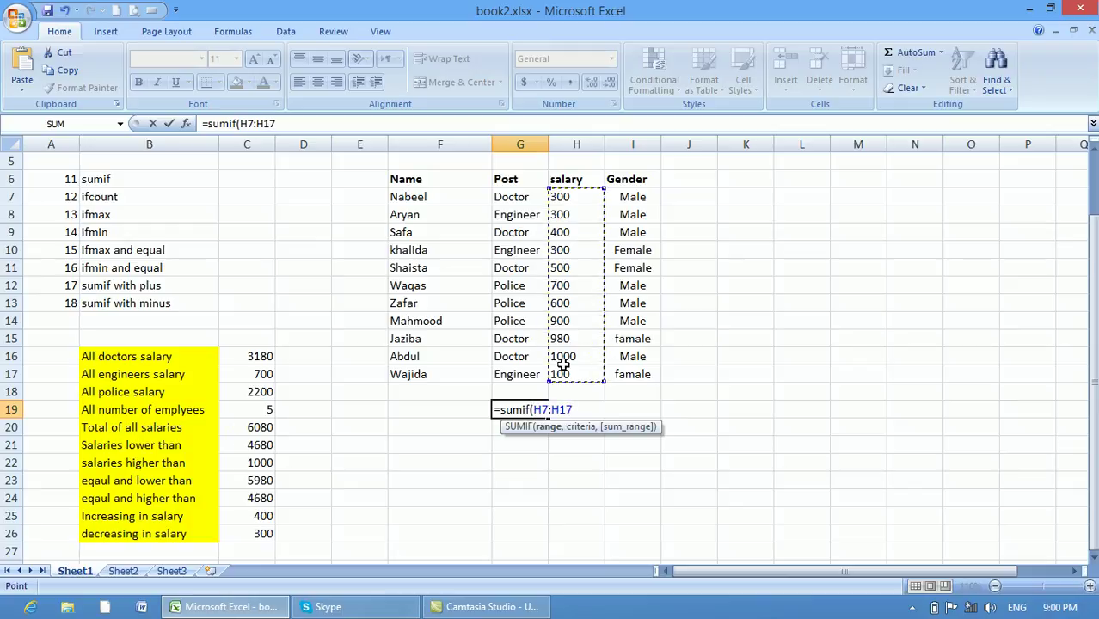
type(",")
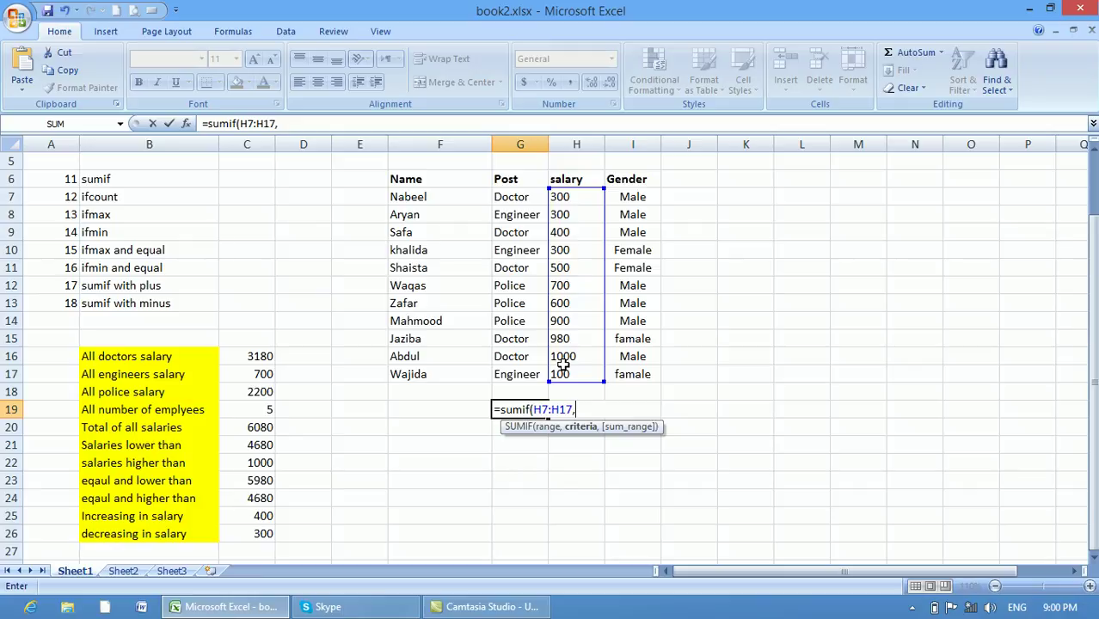
key("BackSpace")
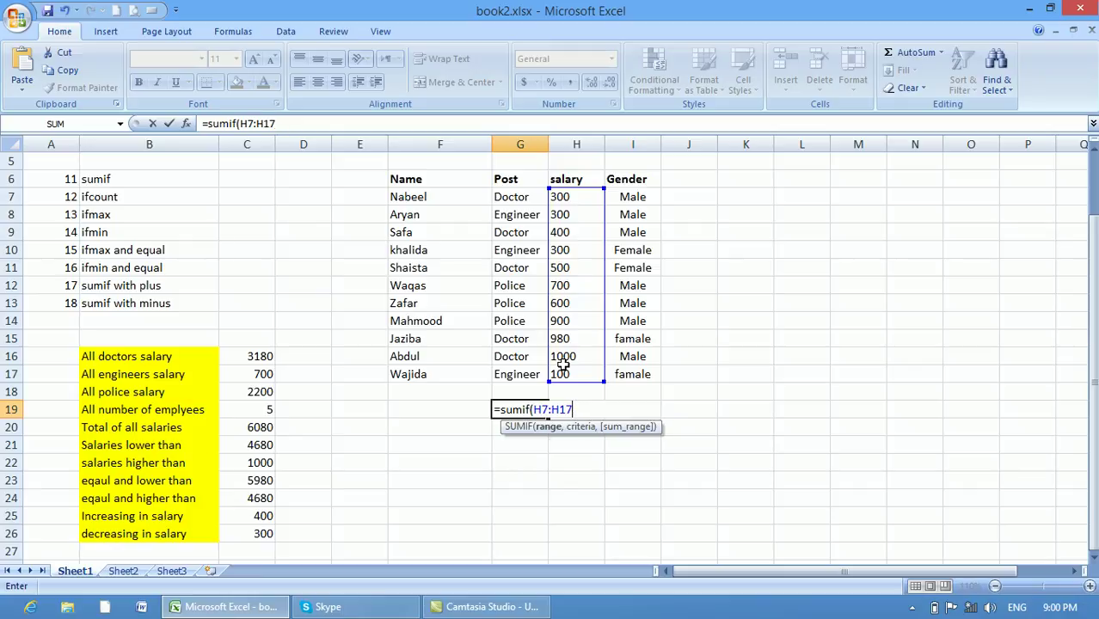
key("BackSpace")
key("BackSpace")
key("BackSpace")
key("BackSpace")
key("BackSpace")
key("BackSpace")
key("BackSpace")
key("BackSpace")
key("BackSpace")
key("BackSpace")
key("BackSpace")
key("BackSpace")
Total the doctors' salaries in cell G19 with the formula =SUMIF(G7:G17,"doctor",H7:H17), and check it against the Post and salary columns
type("su")
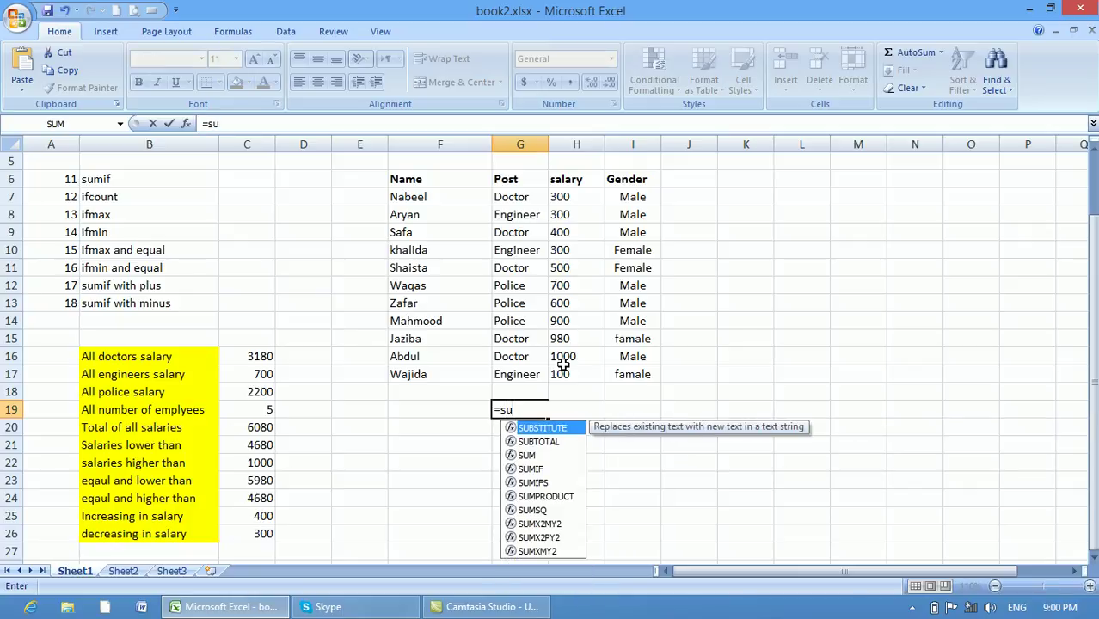
type("mif")
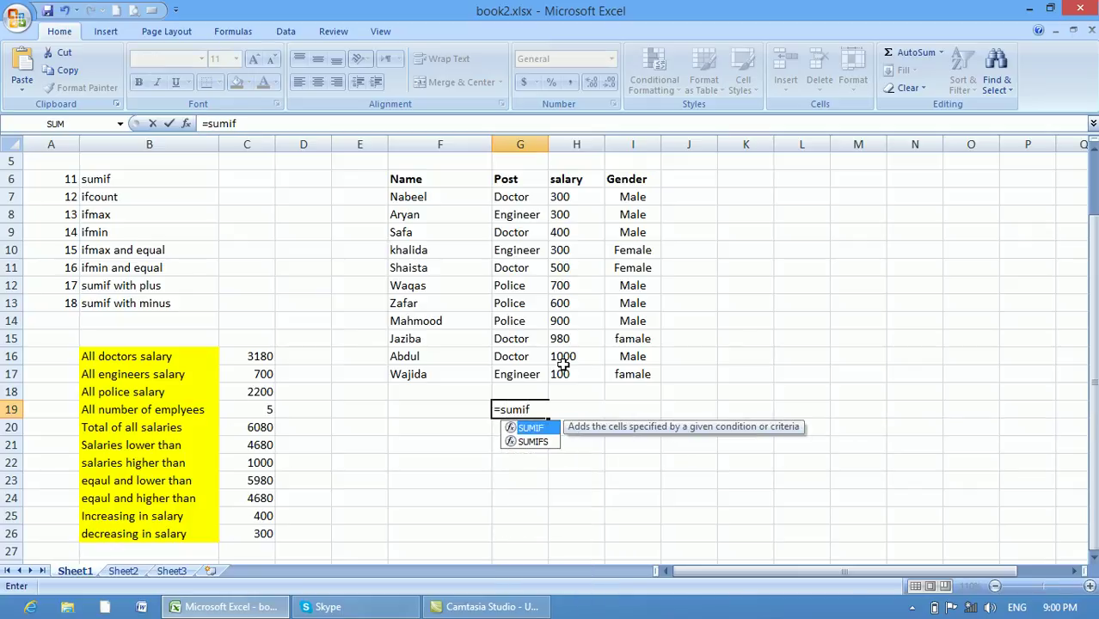
type("(")
left_click_drag(513, 199, 511, 372)
type(",")
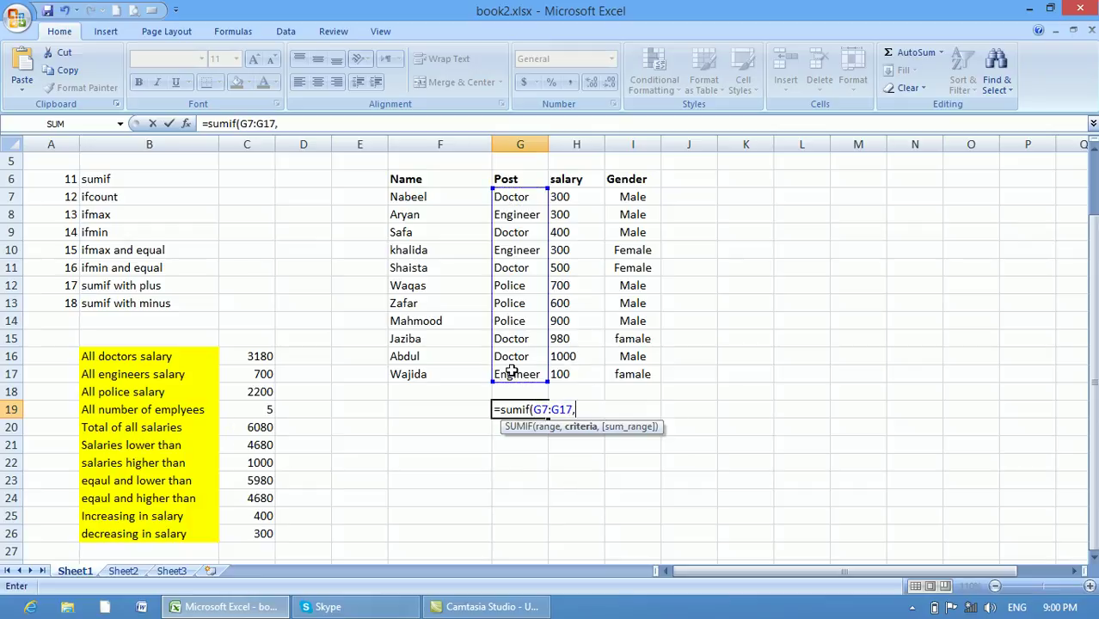
type("\"doctor\",")
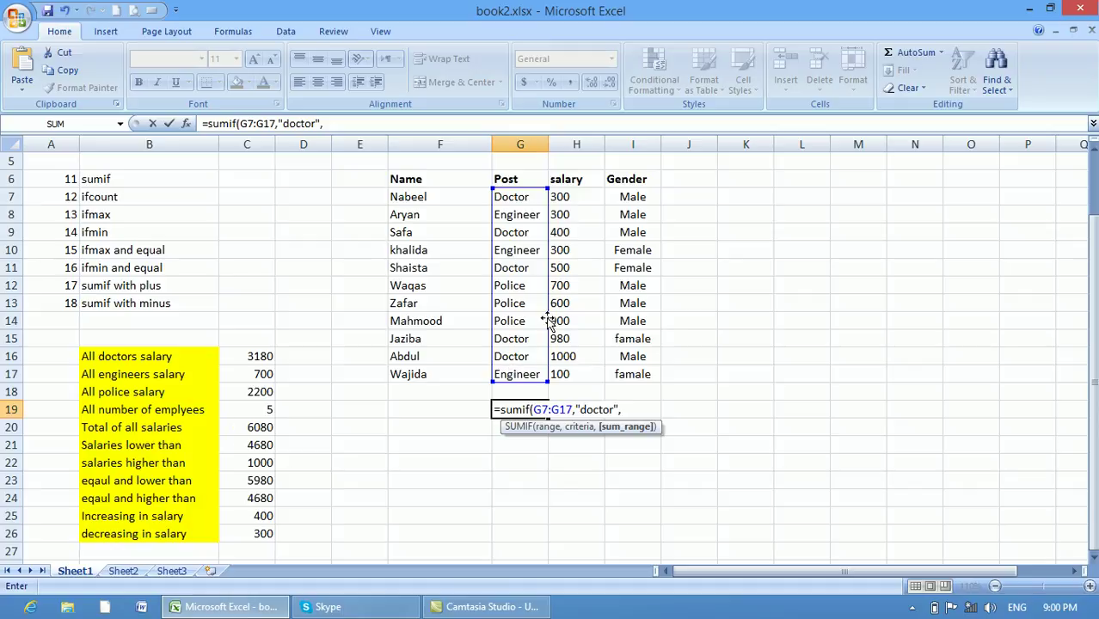
left_click_drag(579, 199, 576, 370)
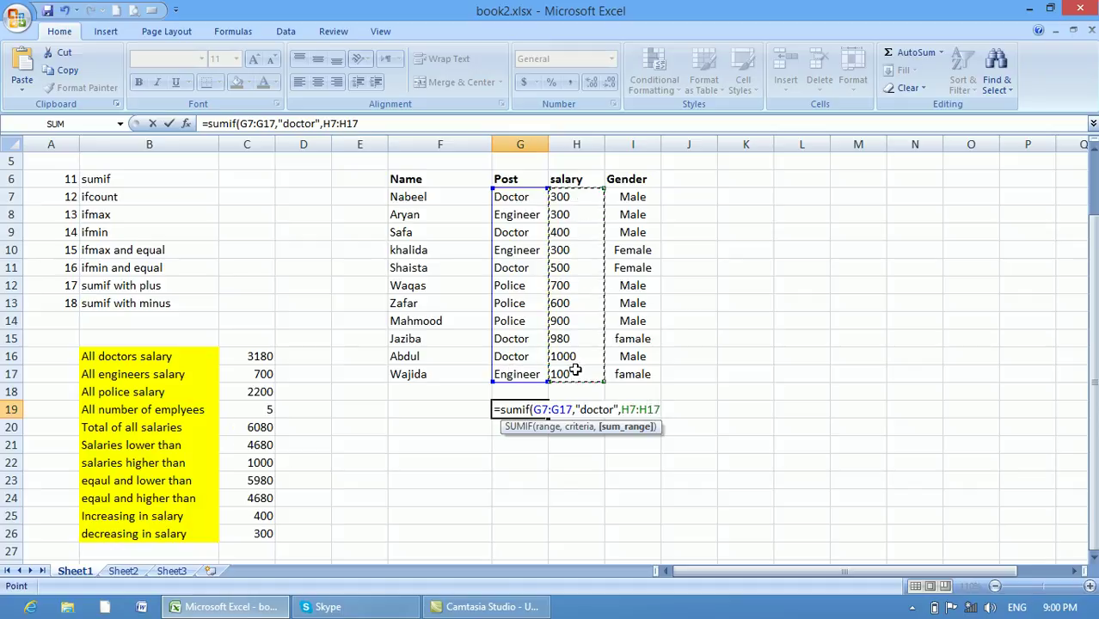
type(")")
key("Return")
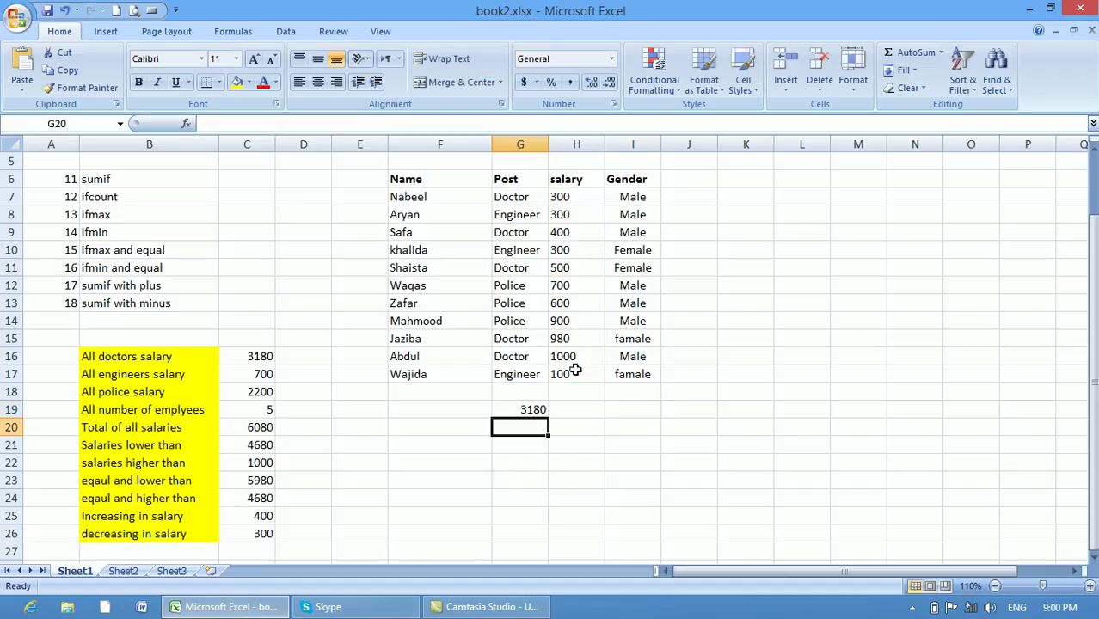
left_click_drag(518, 194, 506, 388)
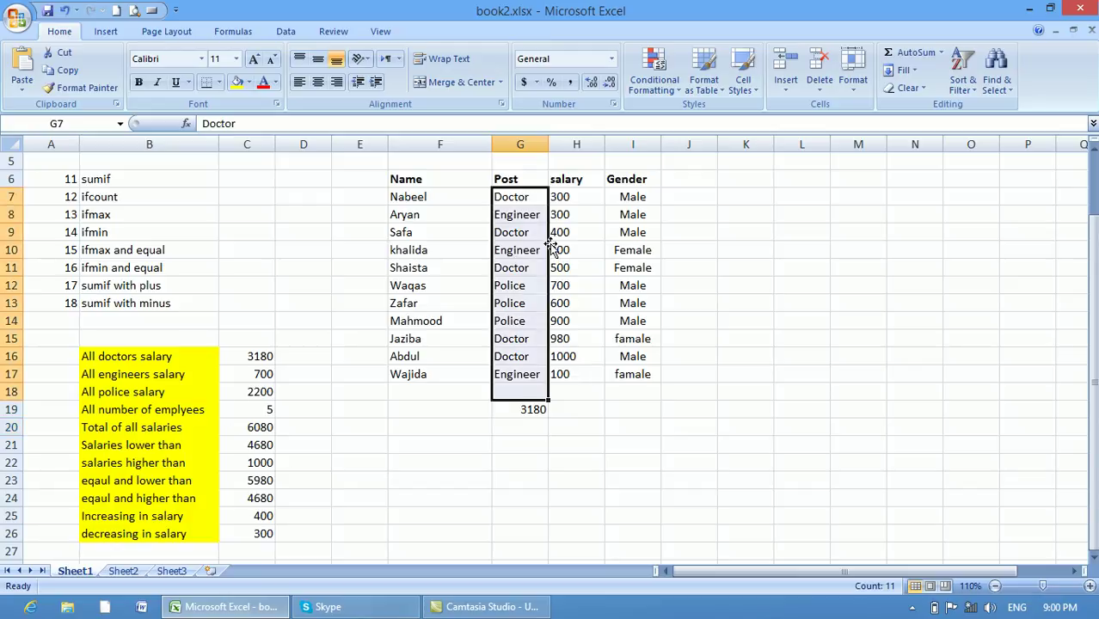
left_click_drag(568, 197, 565, 372)
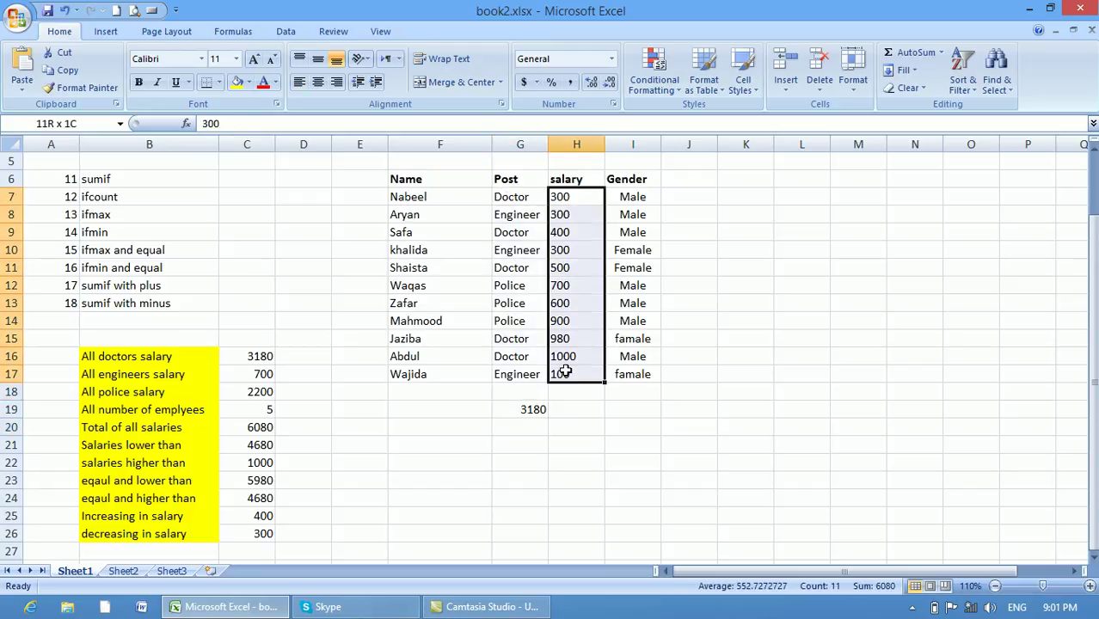
left_click(535, 409)
Label cell F19 "All doctors salary" and cell F20 "all engineer salary"
left_click(472, 410)
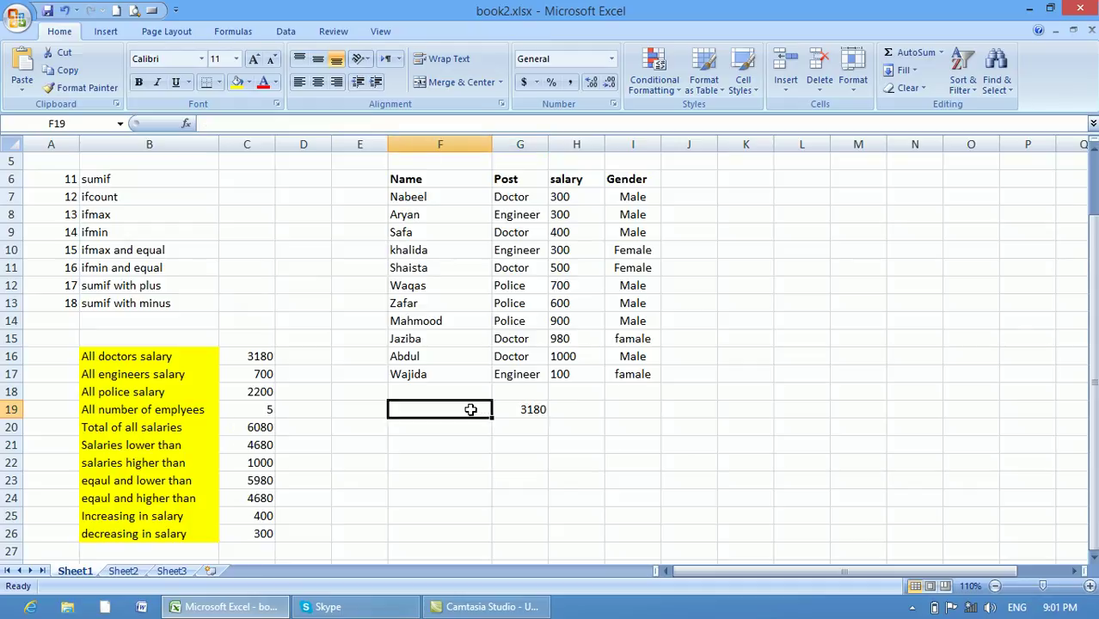
type("=s")
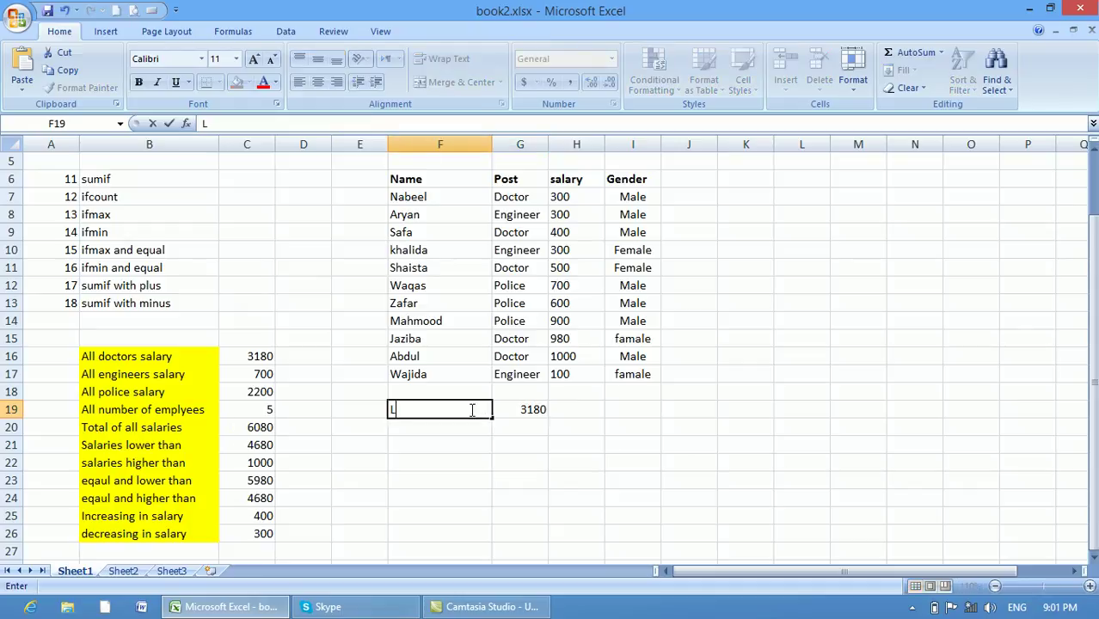
key("BackSpace")
key("BackSpace")
type("All")
key("BackSpace")
key("BackSpace")
key("BackSpace")
type("All doctro")
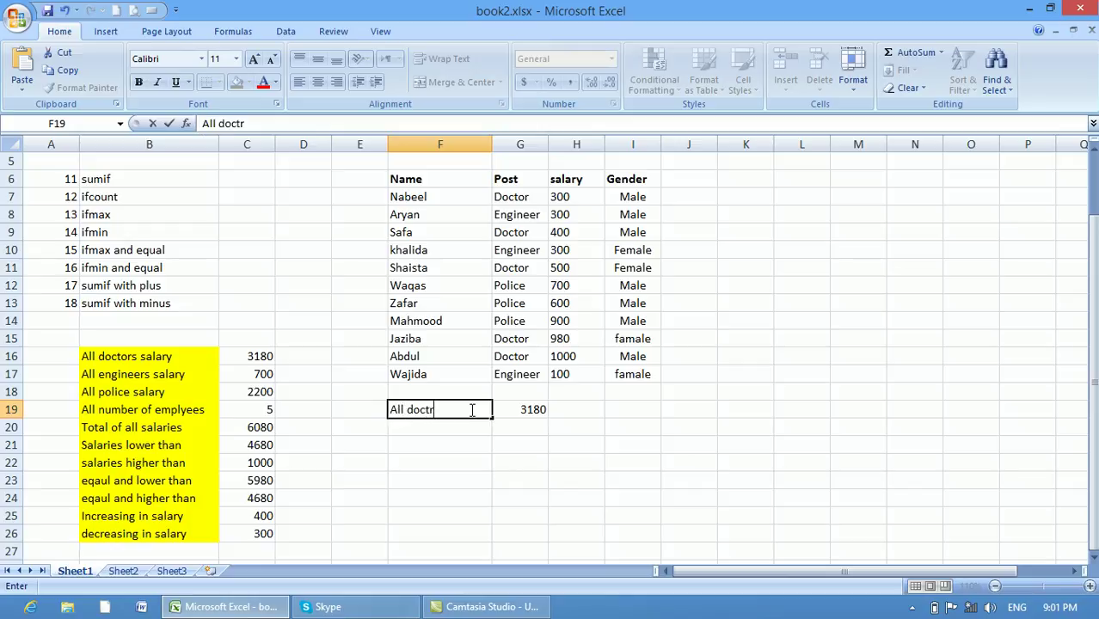
key("BackSpace")
key("BackSpace")
type("ors salary")
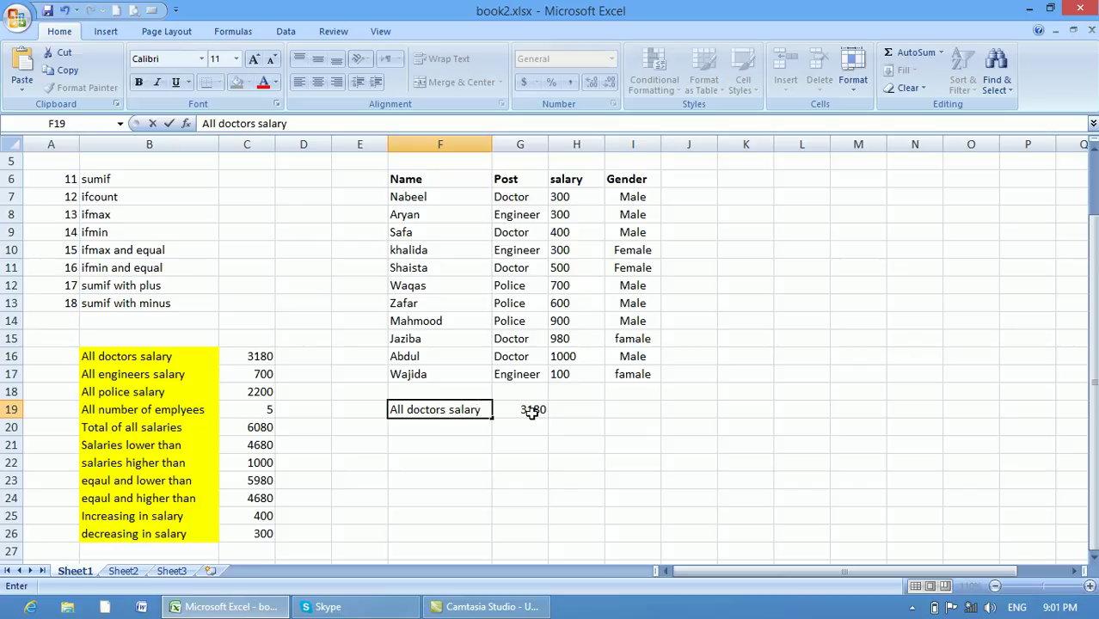
left_click(503, 411)
left_click(449, 428)
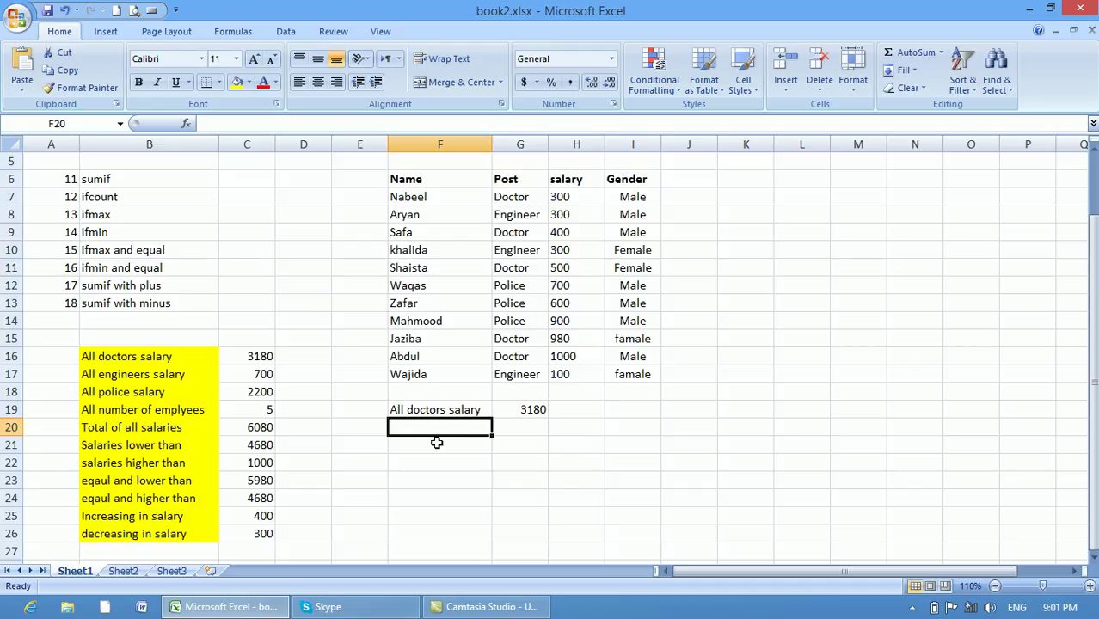
type("all engineer salary")
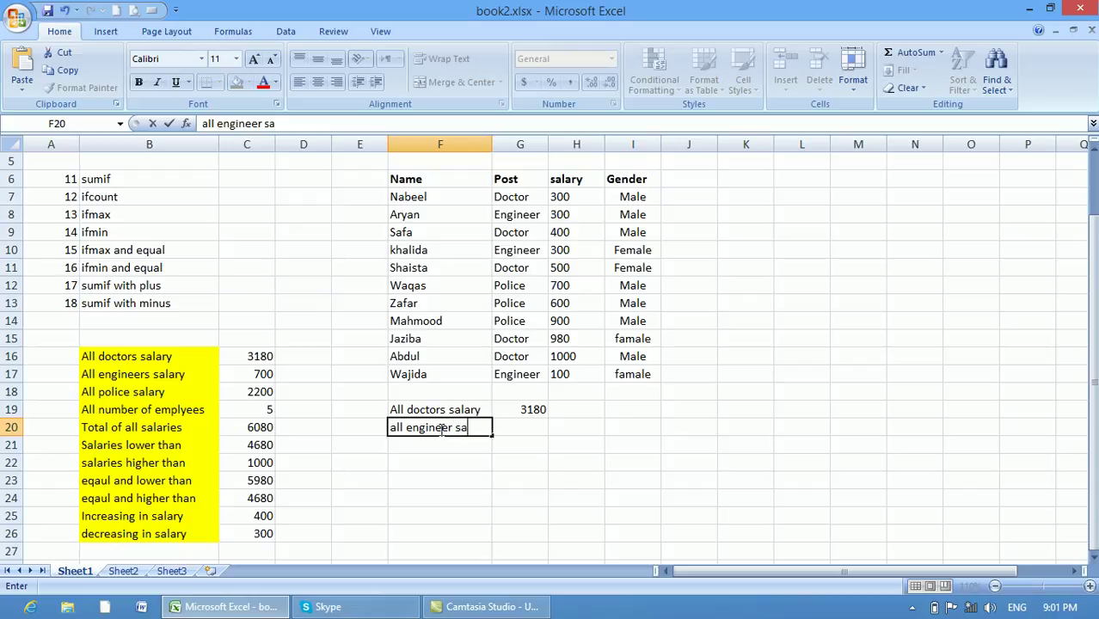
Total the engineers' salaries in cell G20 with the formula =SUMIF(G7:G17,"engineer",H7:H17)
left_click(527, 424)
type("=")
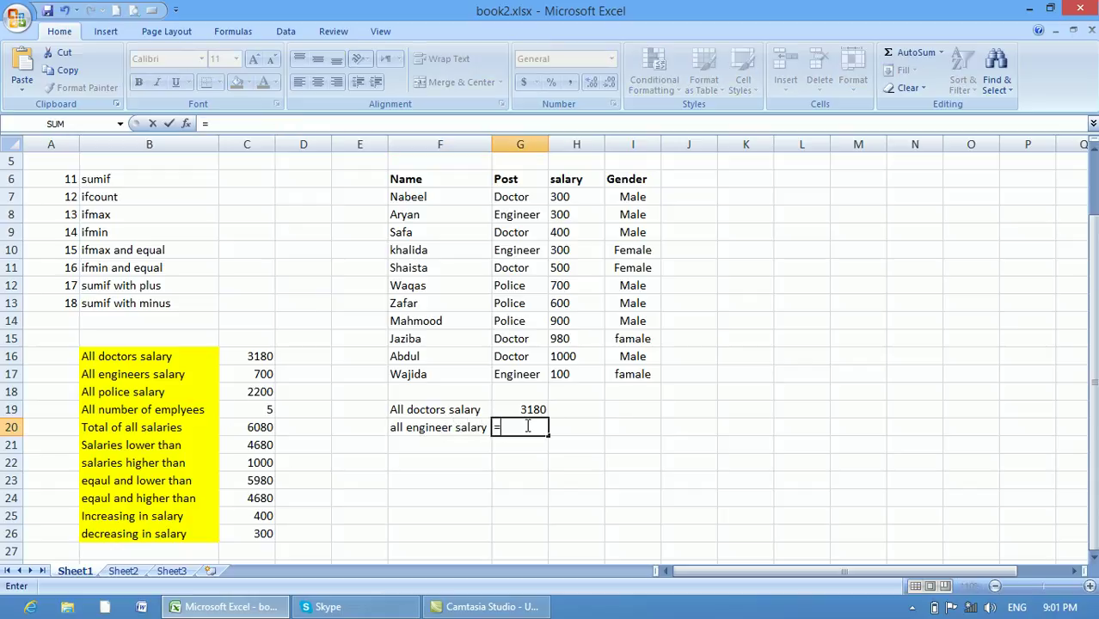
type("sumi")
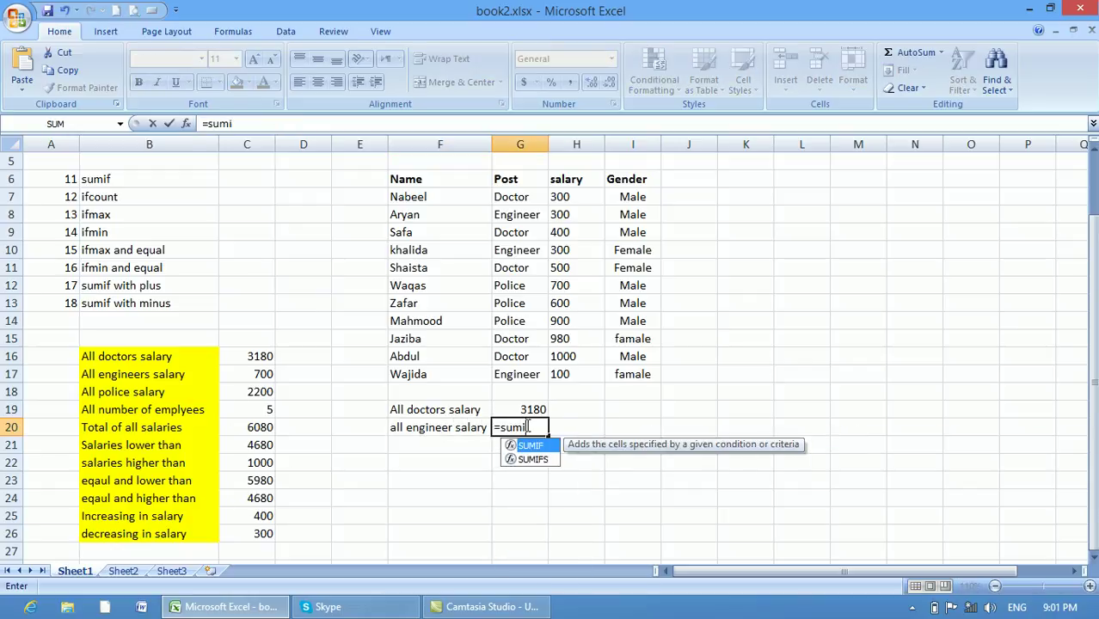
type("f(")
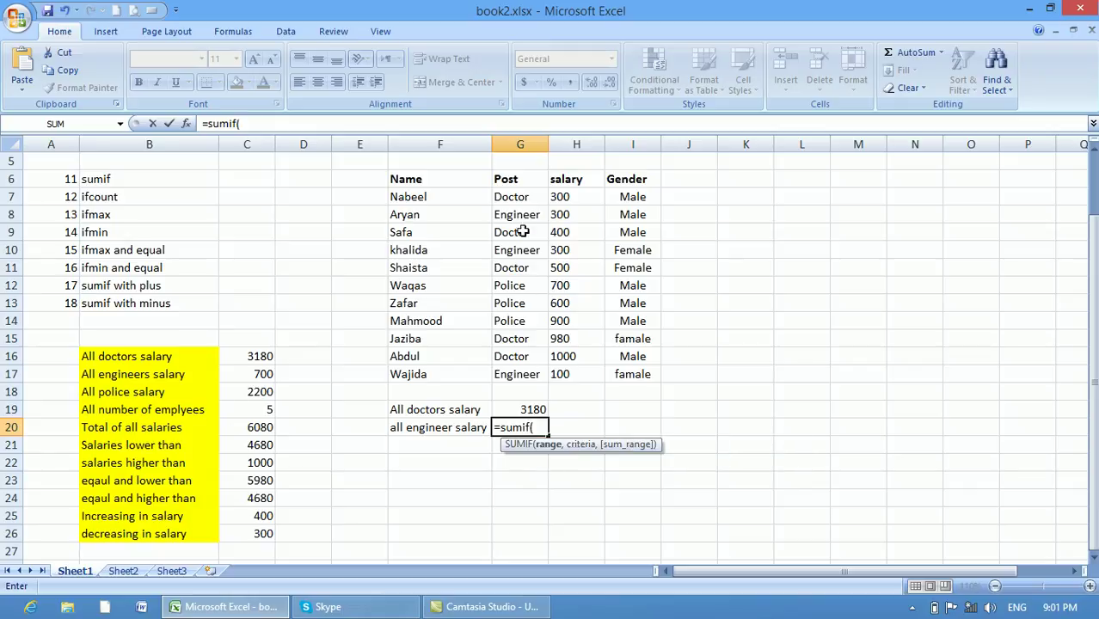
left_click_drag(514, 198, 516, 367)
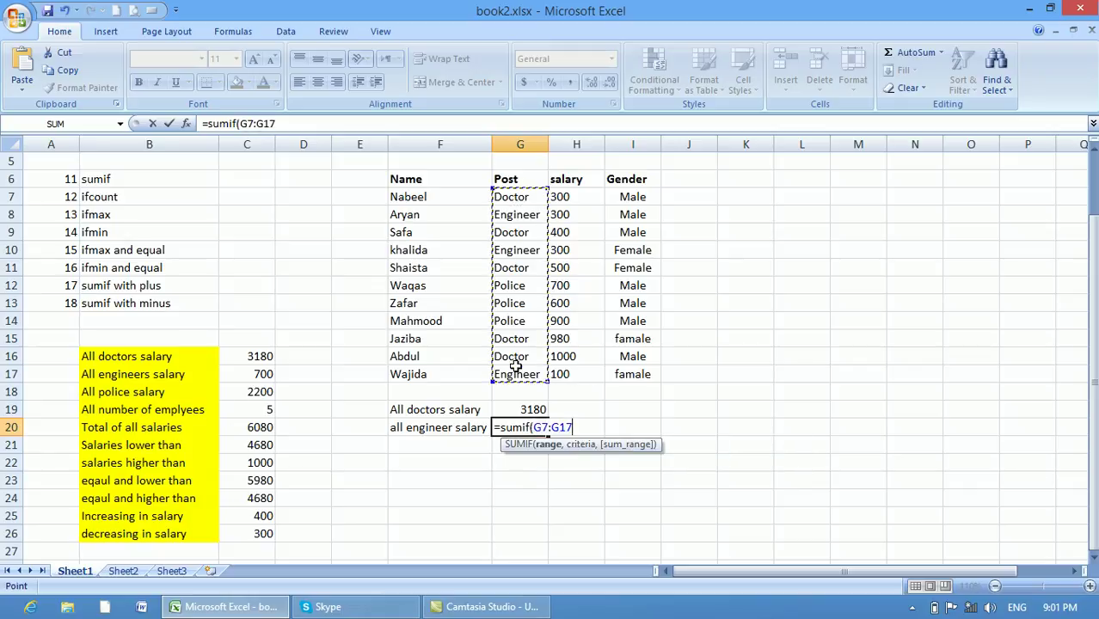
type(",")
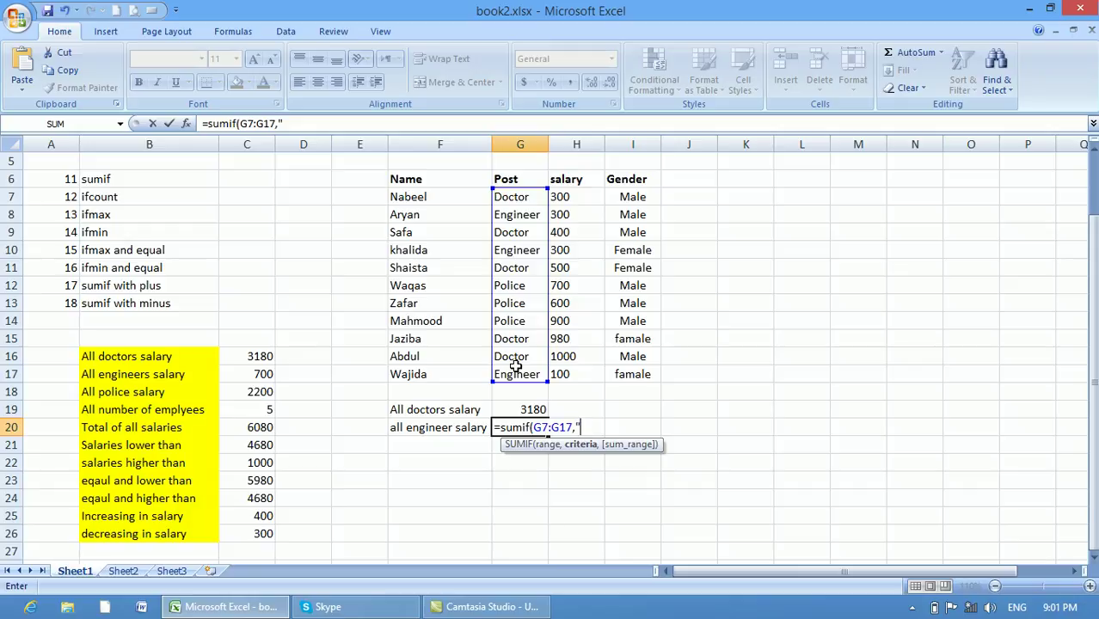
type("\"engineer")
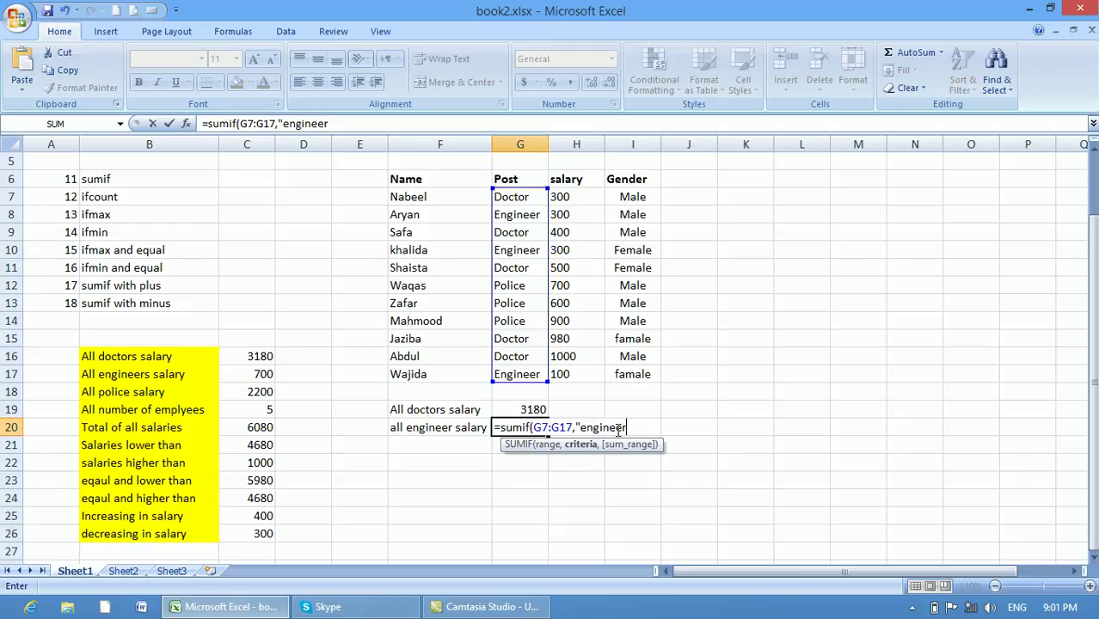
type("\",")
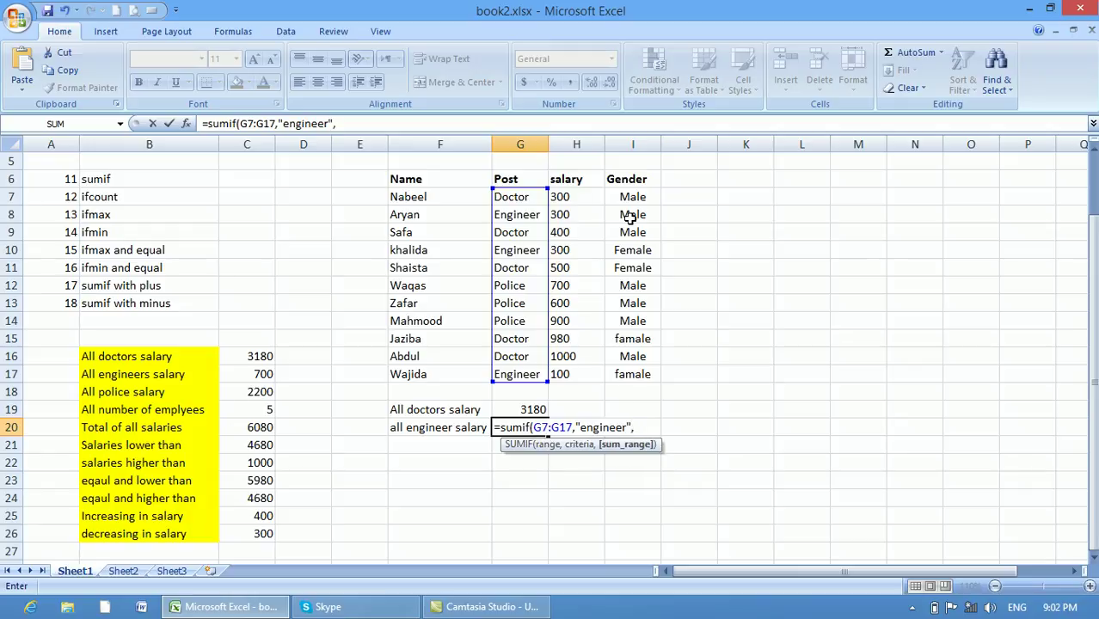
left_click_drag(575, 196, 571, 377)
type(")")
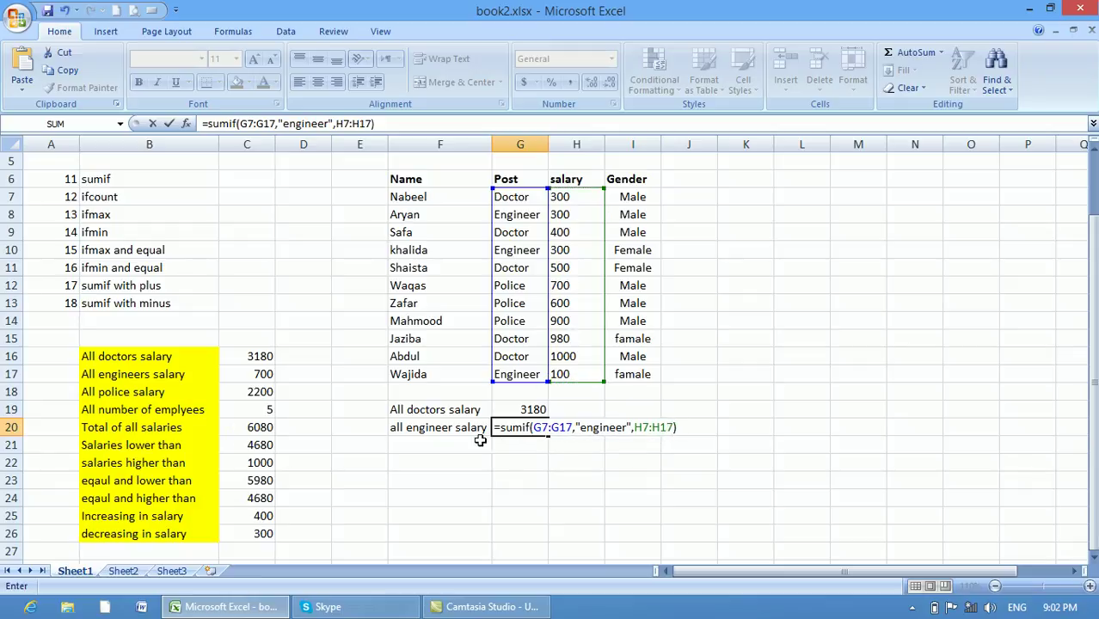
key("Return")
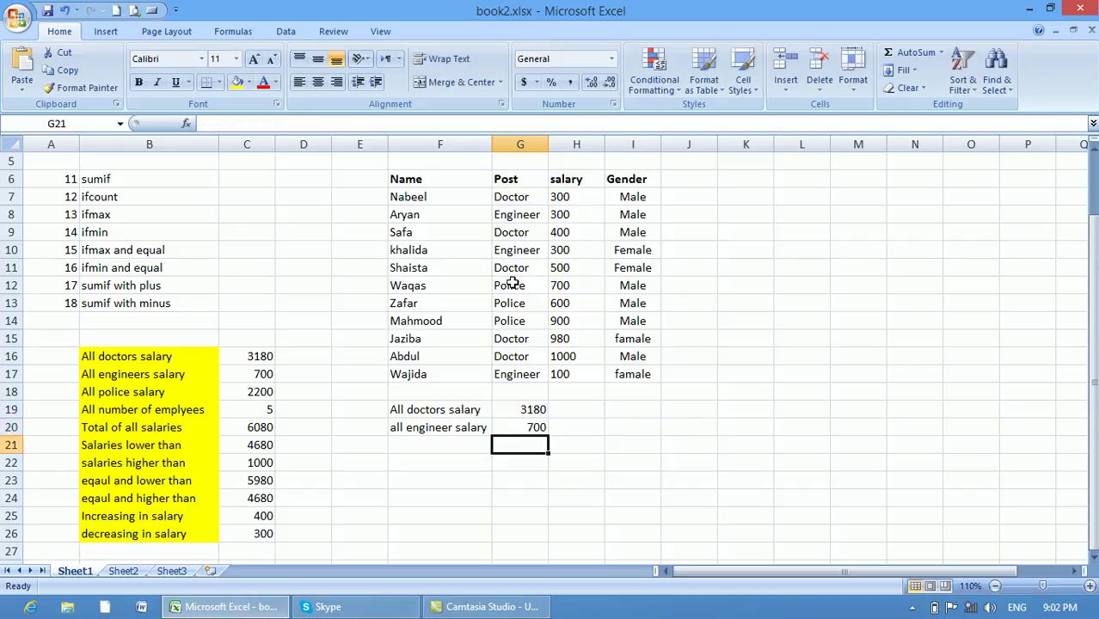
Examine the Post column and compare the SUMIF formulas in cells G19 and G20
left_click_drag(511, 196, 509, 358)
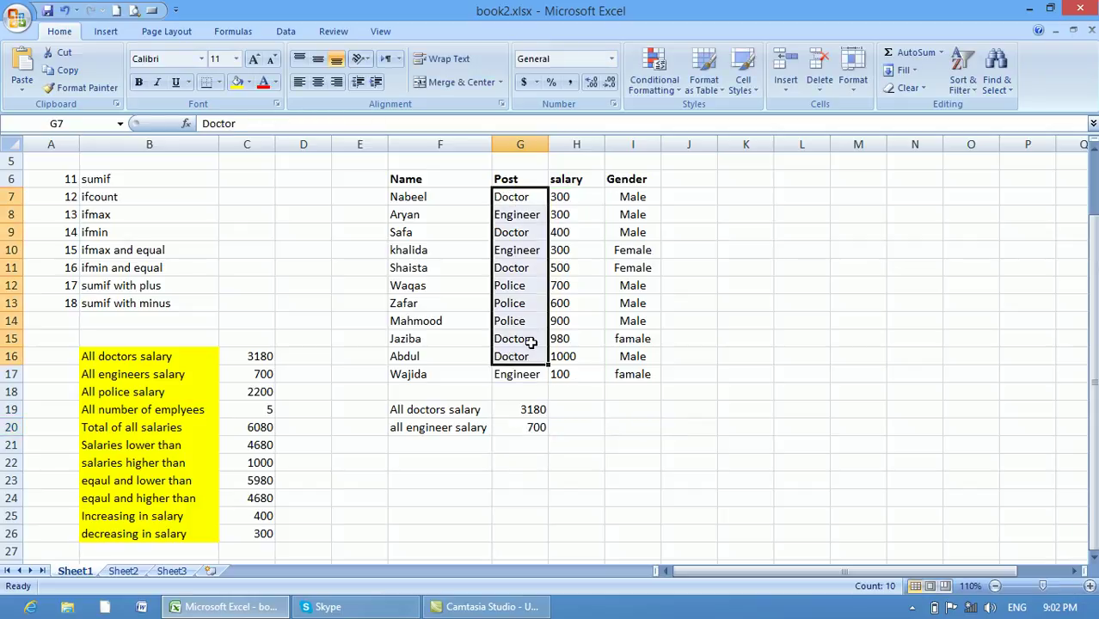
left_click(525, 339)
left_click(535, 408)
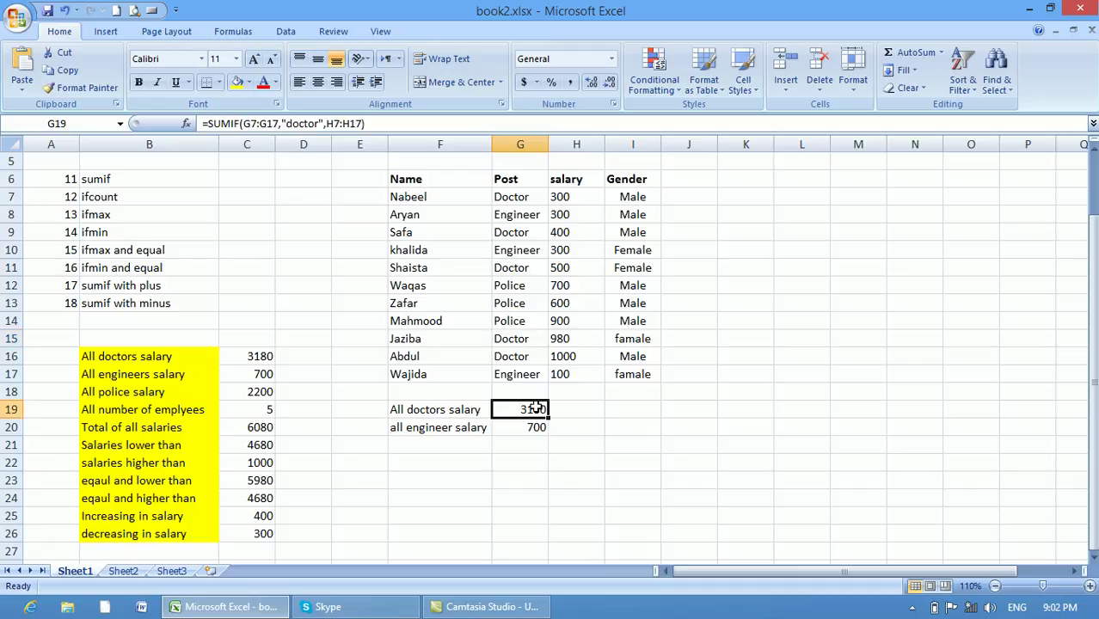
left_click(520, 428)
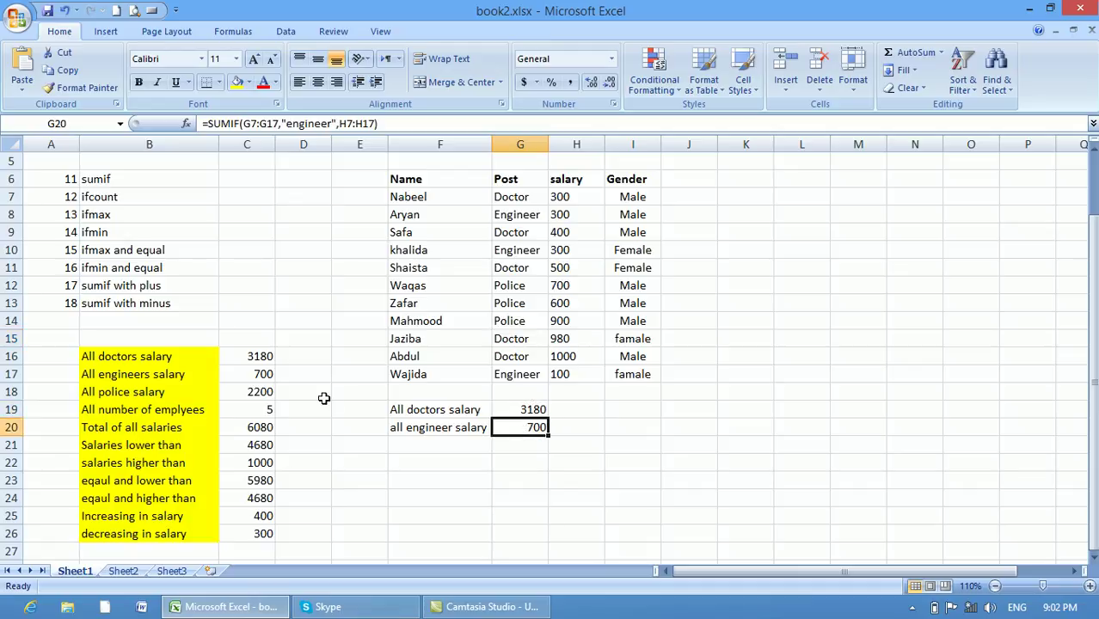
Label cell F21 "all police salary" below the engineer salary label
left_click(419, 444)
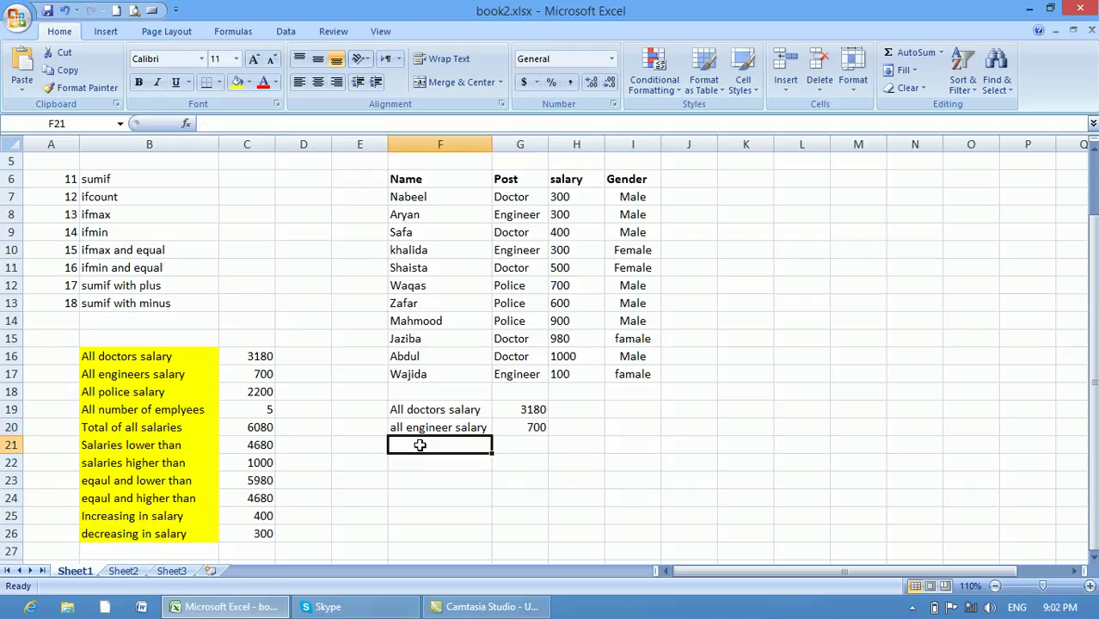
type("all")
key("BackSpace")
key("BackSpace")
key("BackSpace")
type("all polic")
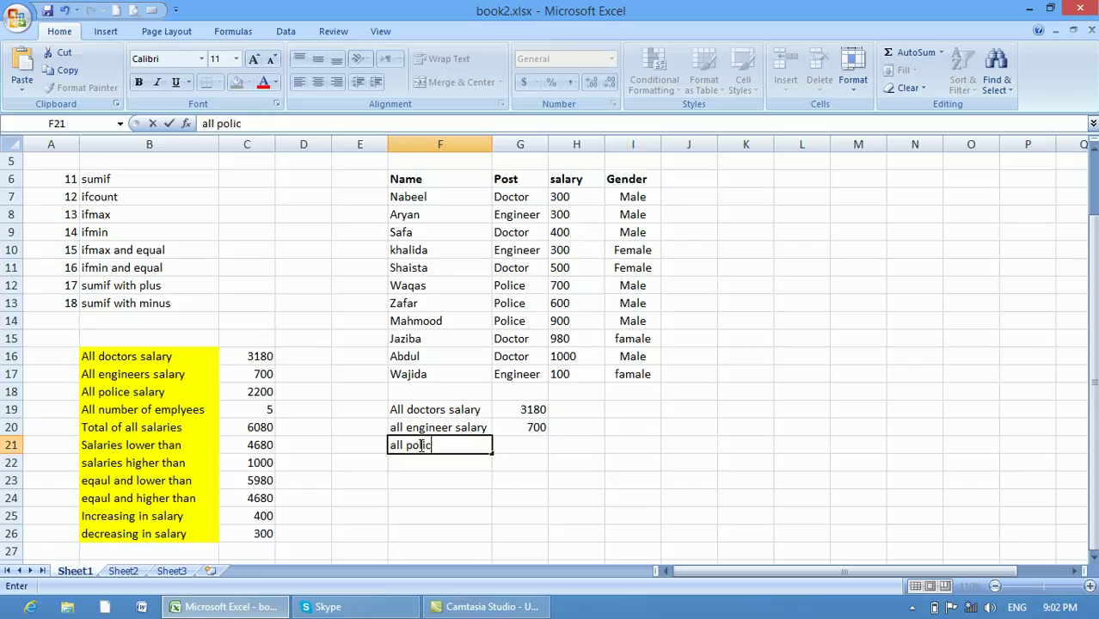
type("e salary")
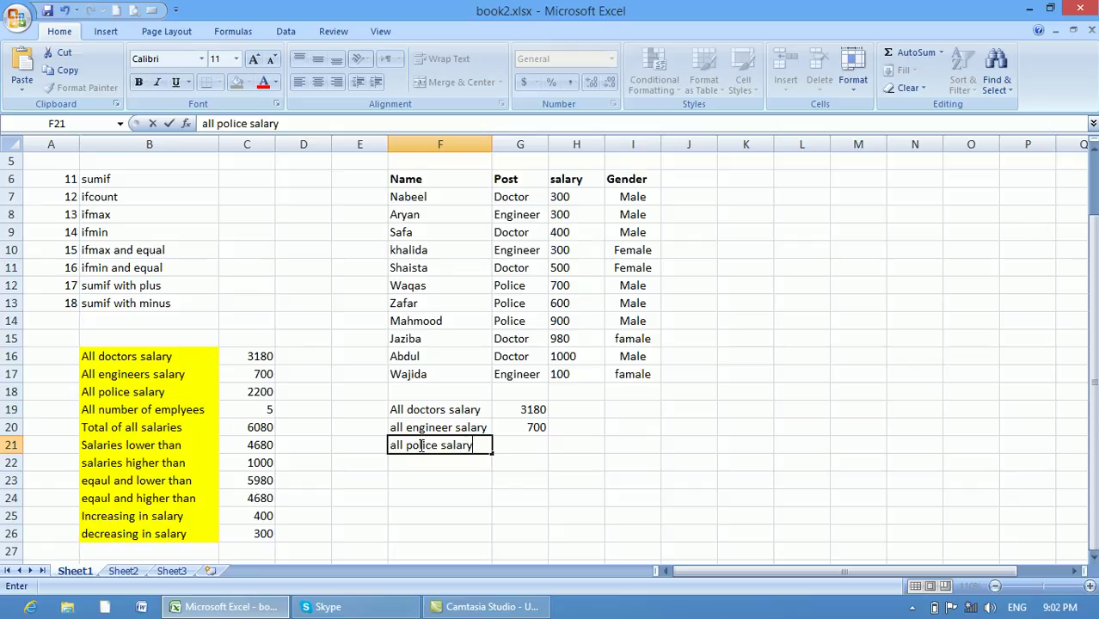
Total the police salaries in cell G21 with the formula =SUMIF(G7:G17,"police",H7:H17)
left_click(537, 445)
type("=si")
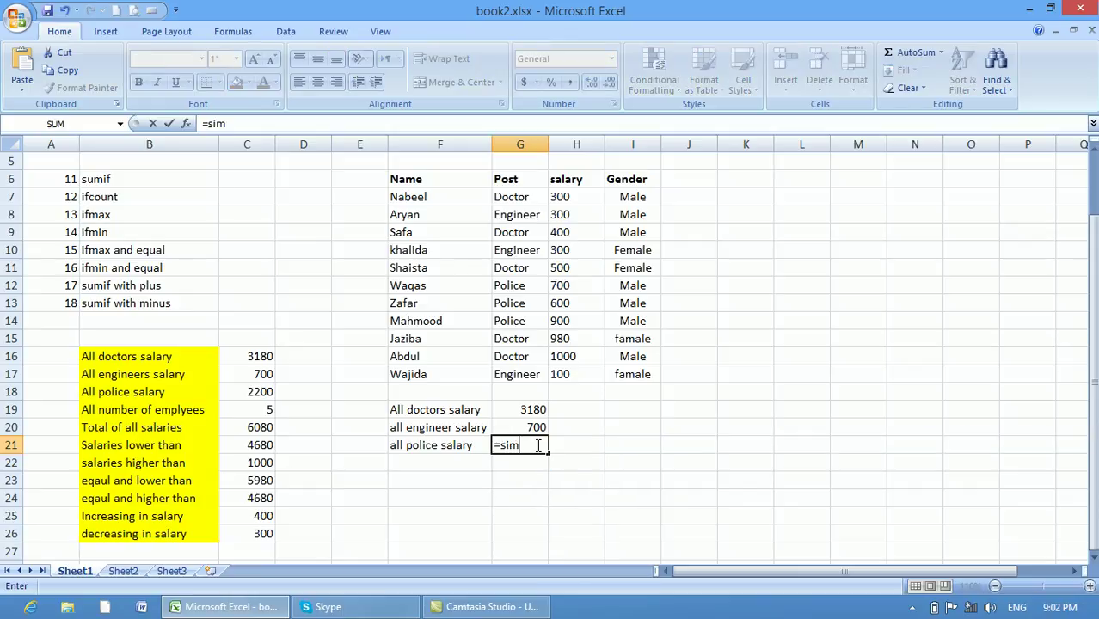
key("BackSpace")
type("umif")
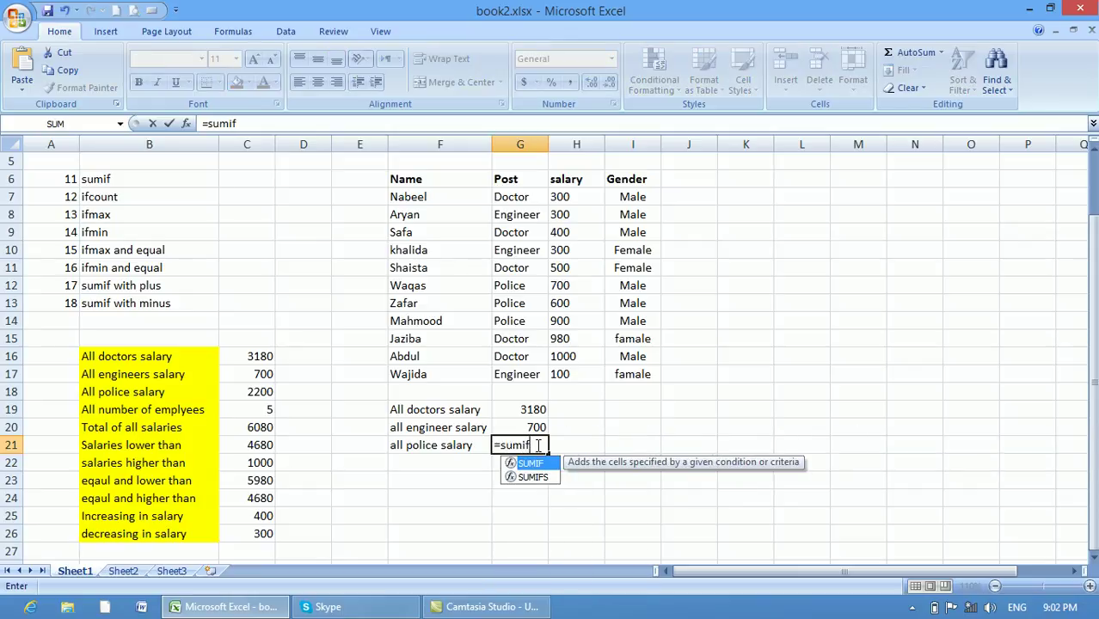
type("(")
left_click_drag(520, 203, 519, 373)
type(",\"police\",")
left_click_drag(569, 196, 567, 376)
left_click_drag(567, 198, 576, 368)
type("0")
key("Return")
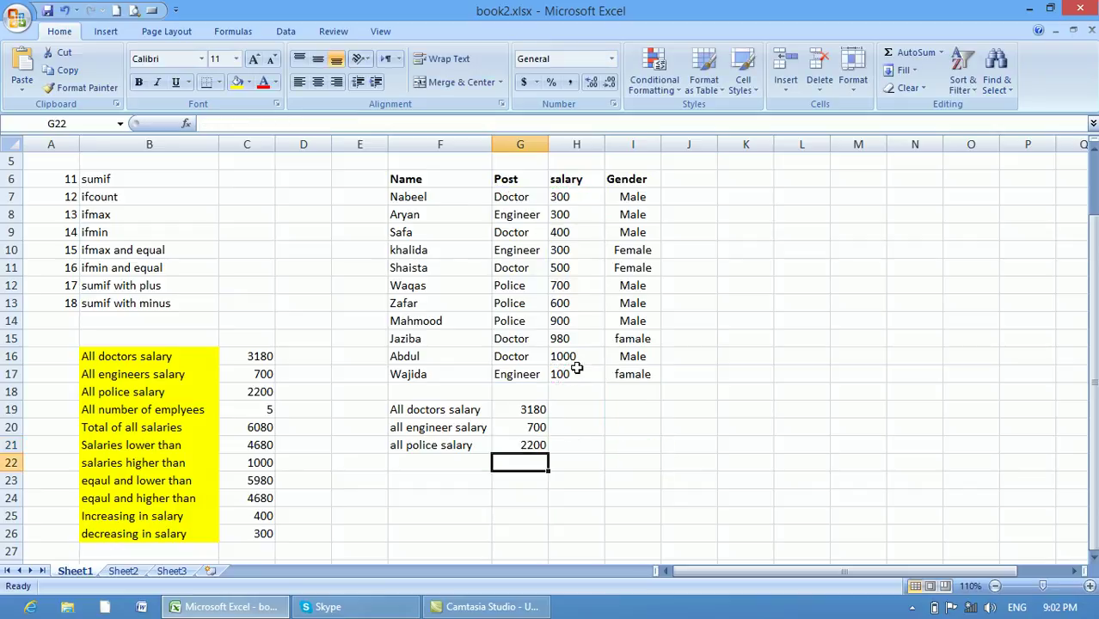
Review the doctor, engineer and police salary labels in F19:F21 and the SUMIF formulas beside them in G19:G21
left_click(455, 410)
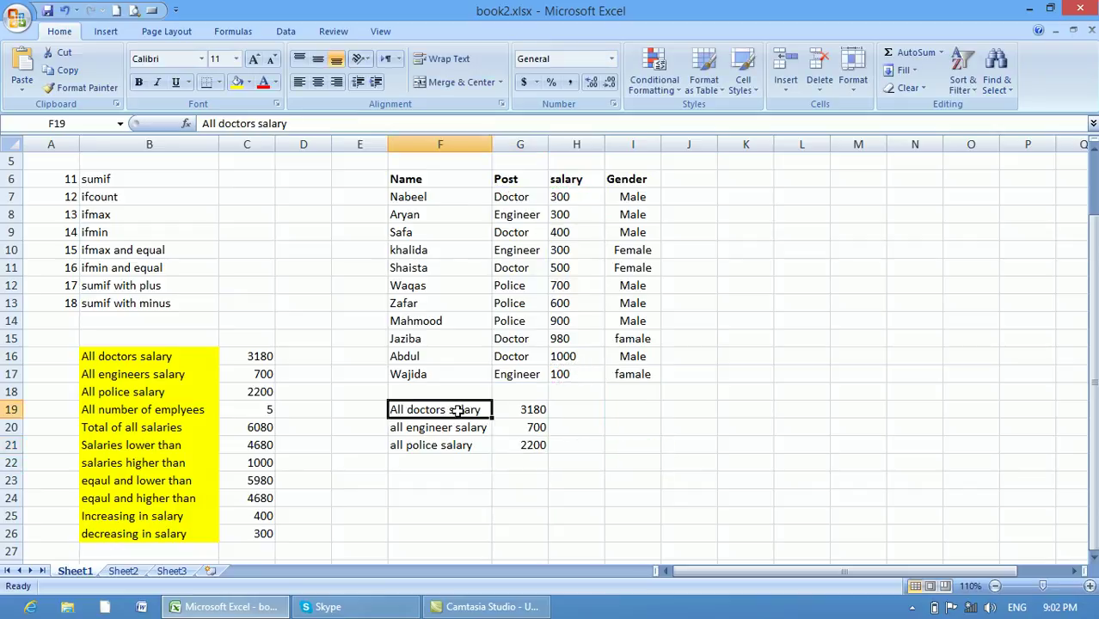
left_click(513, 411)
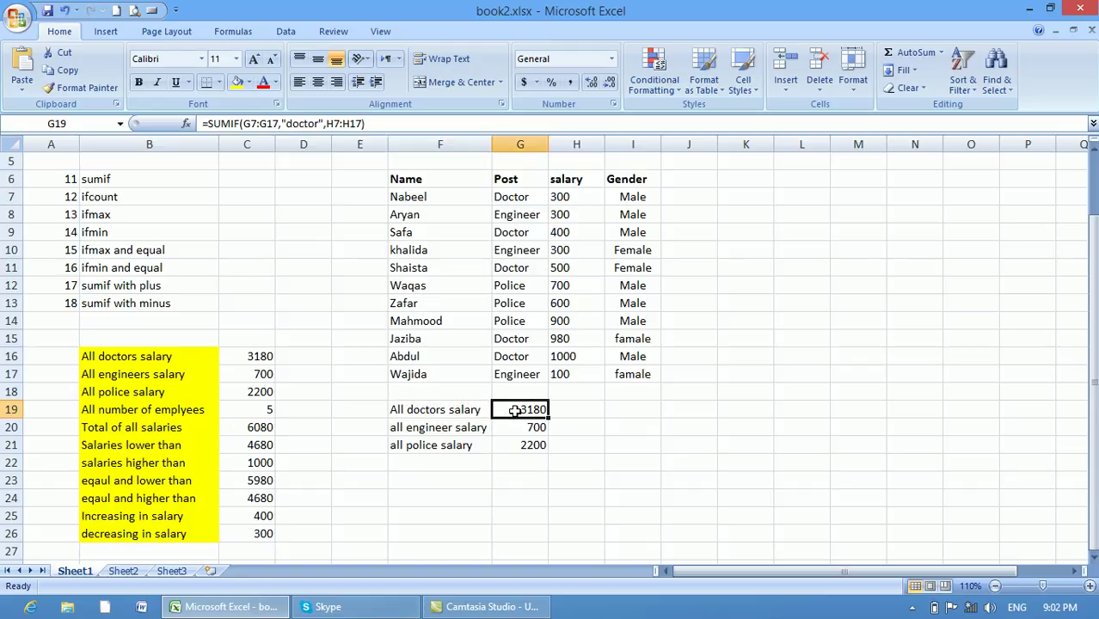
left_click(456, 428)
left_click(516, 430)
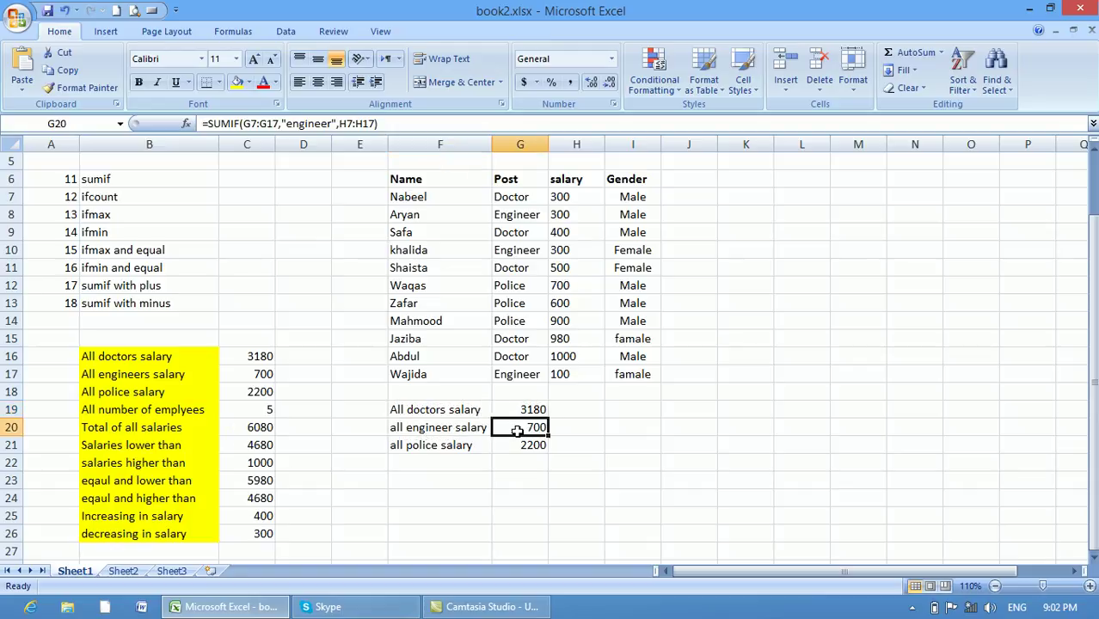
left_click(457, 447)
left_click(513, 448)
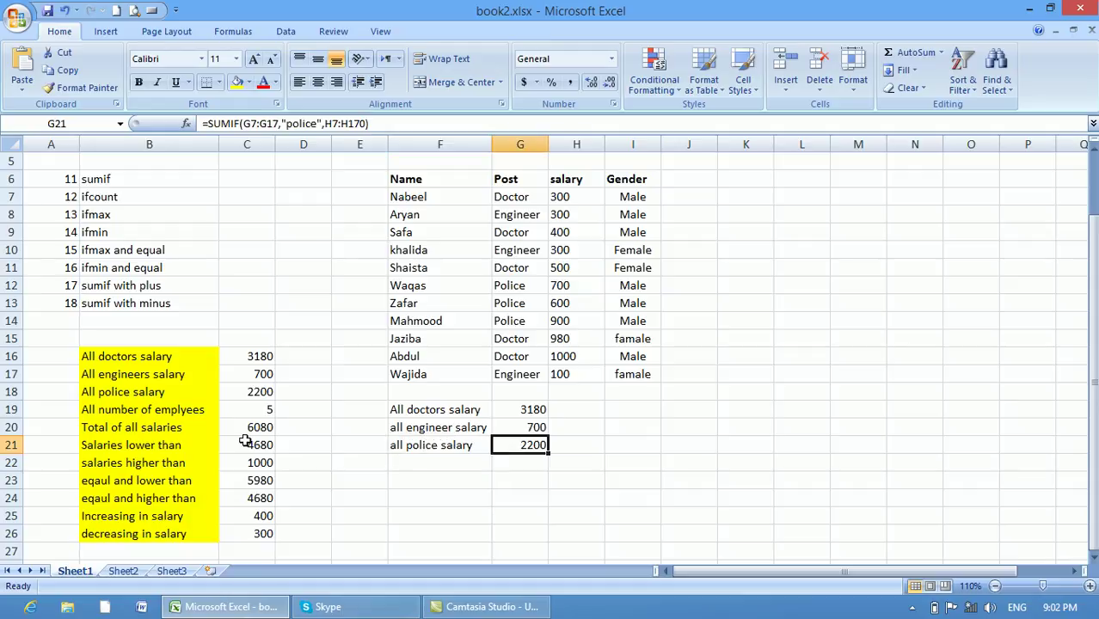
Label cell F22 "all employees" below the police salary label, following the employee-count entry in the yellow list
left_click(186, 413)
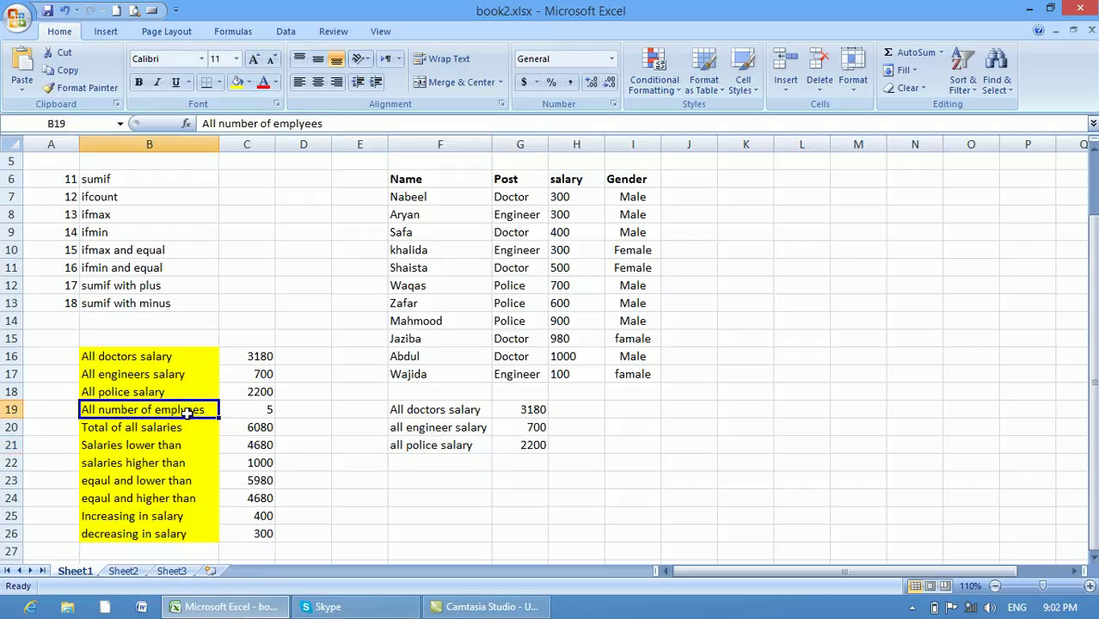
left_click(428, 453)
left_click(426, 460)
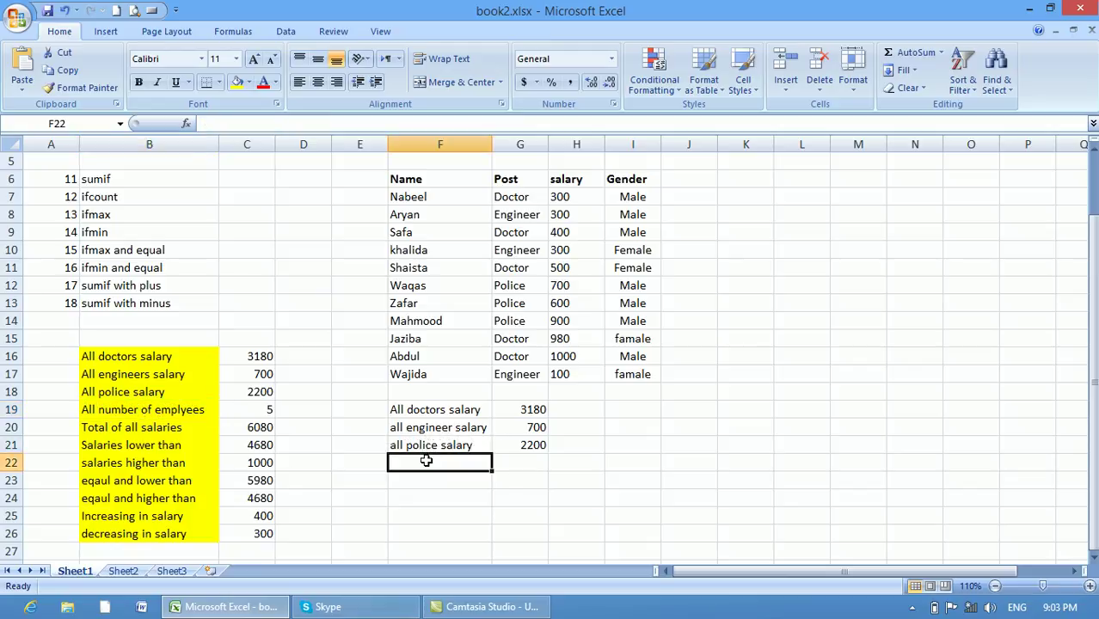
type("all em")
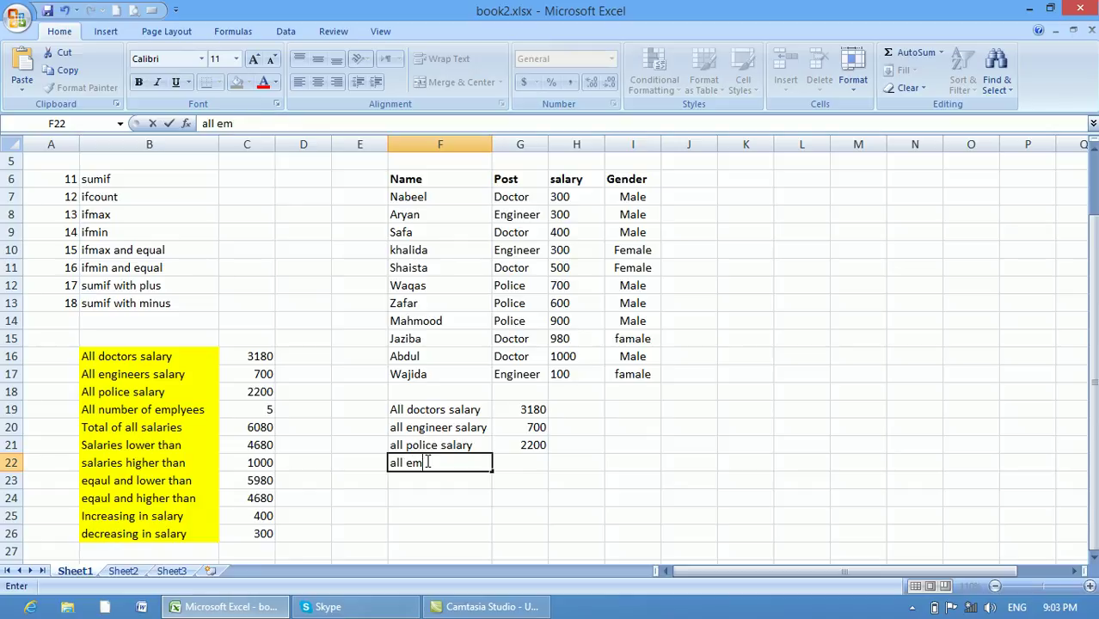
type("lployees")
Count the employees in cell G22 from the Name column with the formula =COUNTA(F7:F17)
left_click(547, 465)
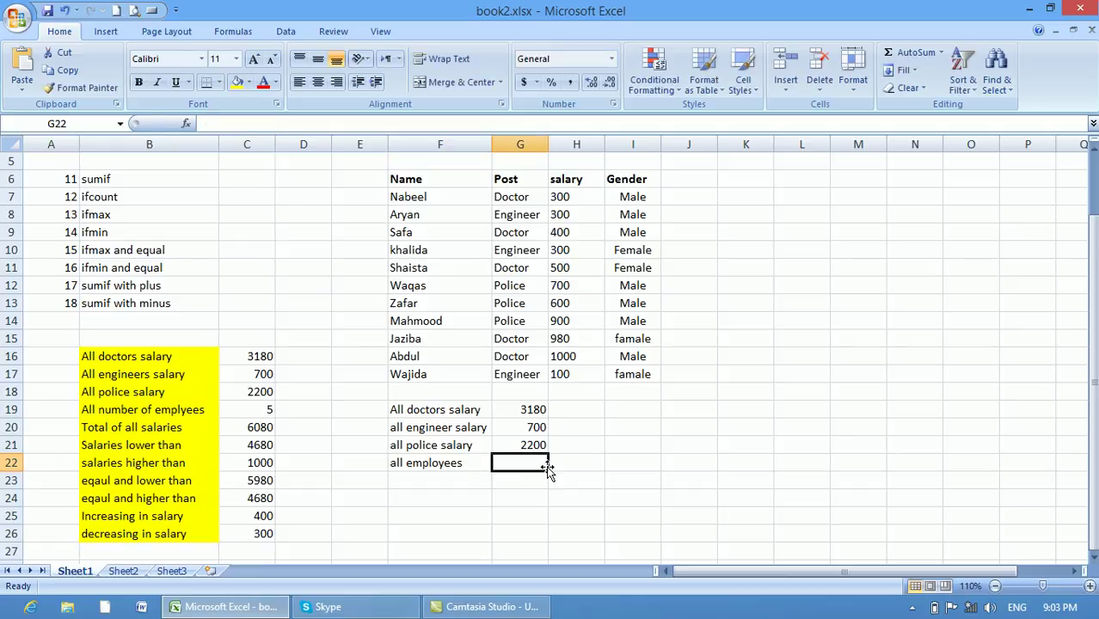
type("=count")
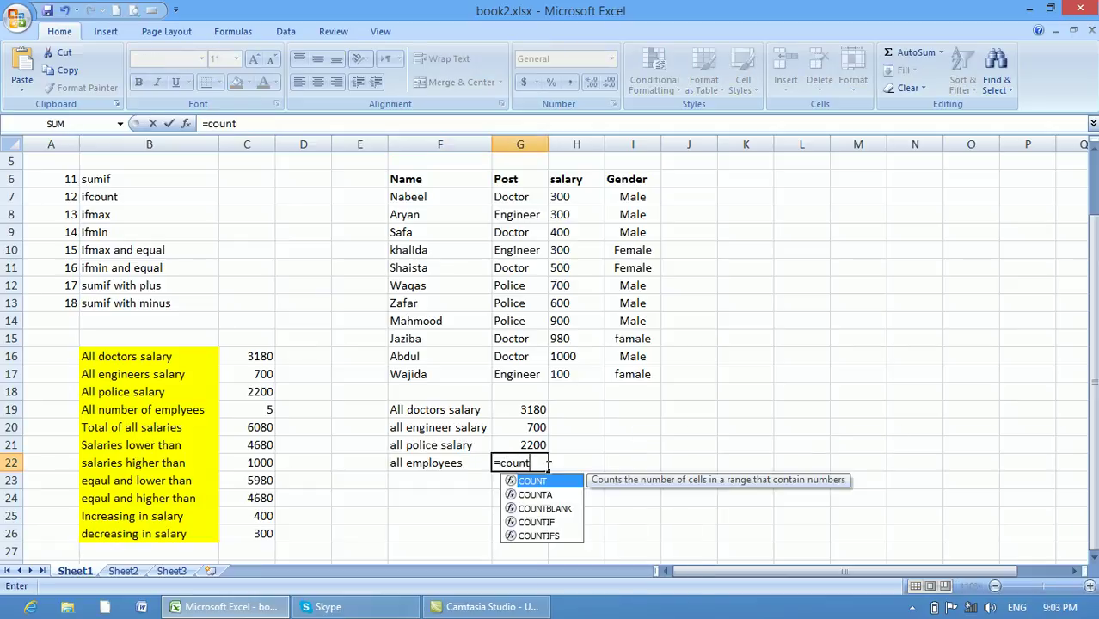
type("a")
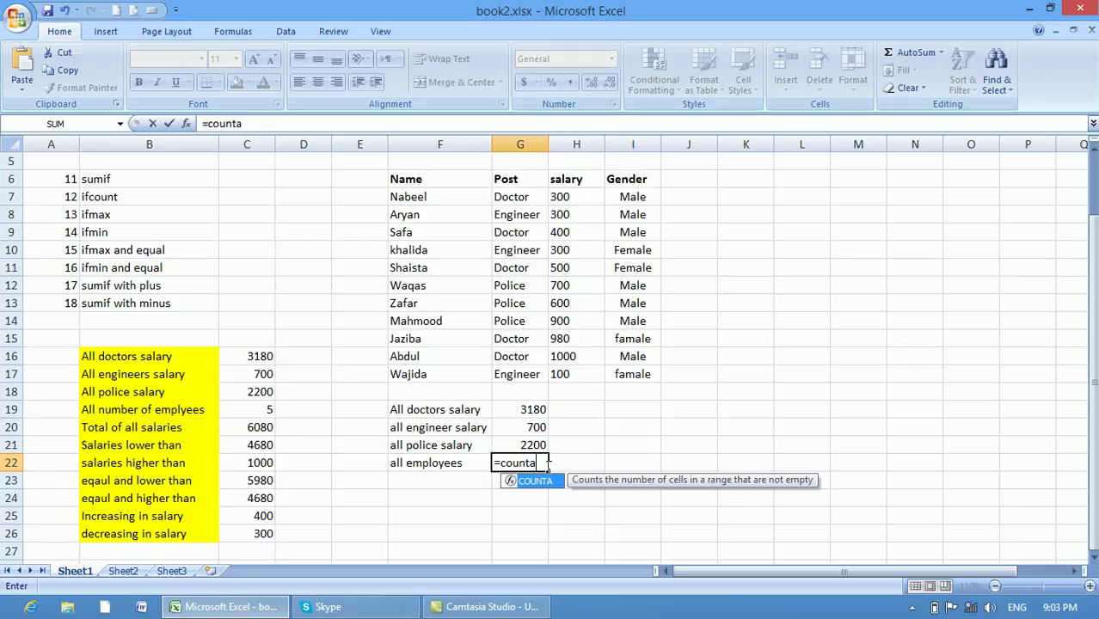
type("(")
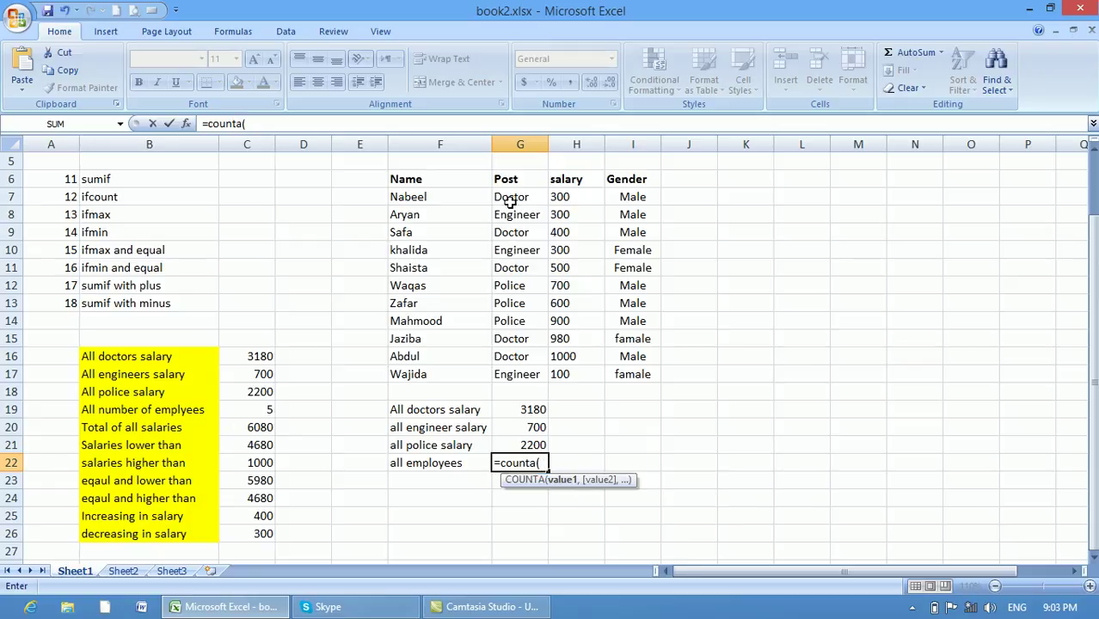
left_click_drag(447, 215, 448, 248)
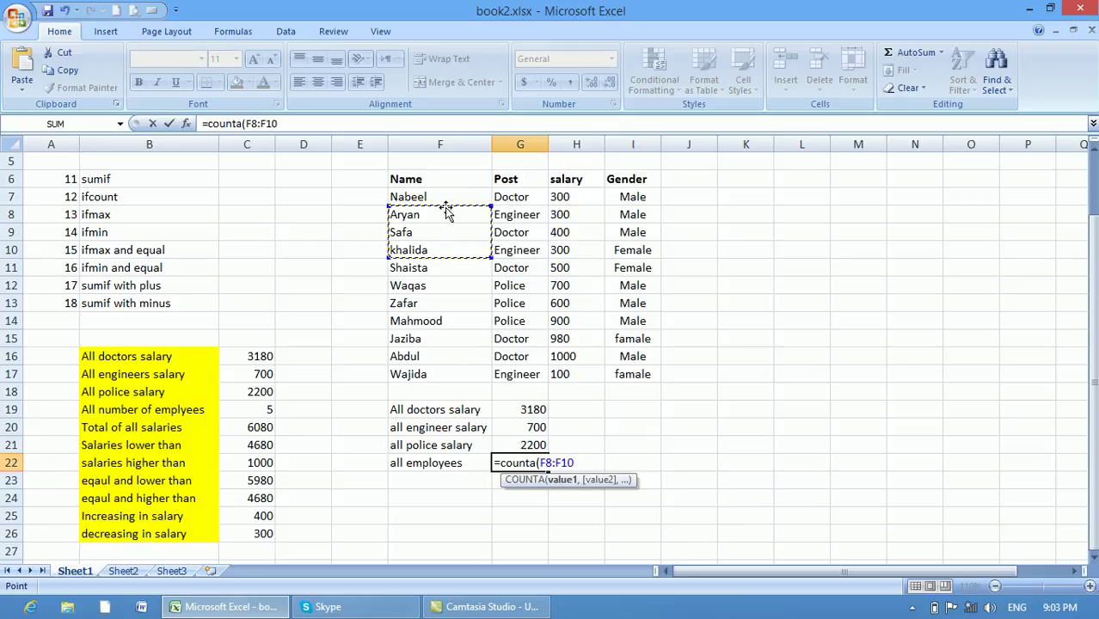
left_click_drag(444, 199, 453, 374)
type(")")
key("Return")
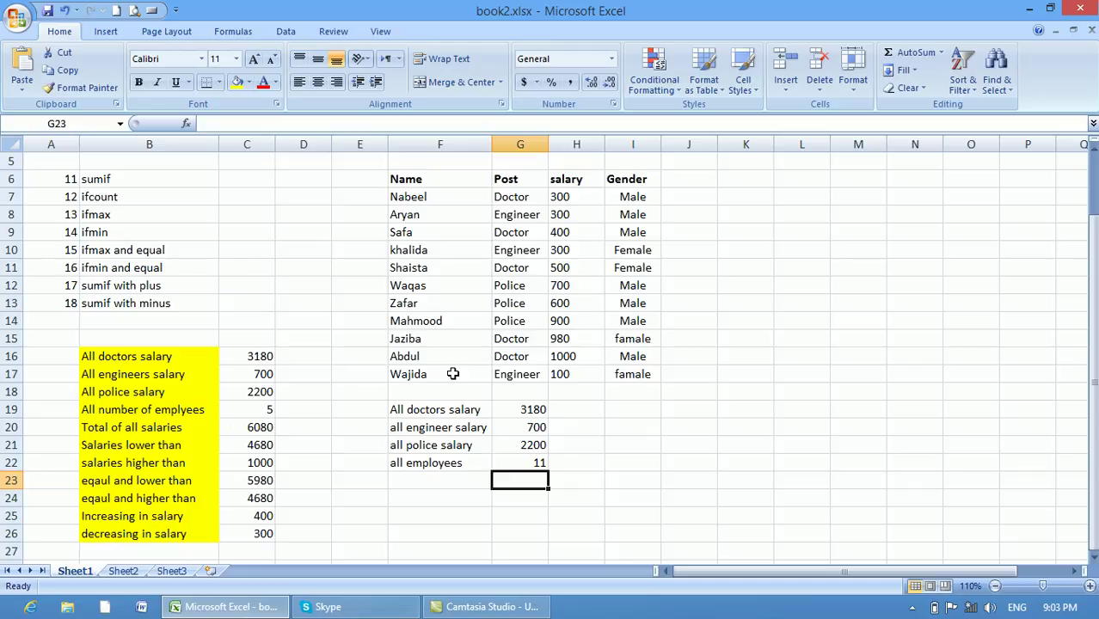
Count the doctors in the Post column with the formula =COUNTIF(G7:G17,"doctor") in cell F23
left_click(404, 481)
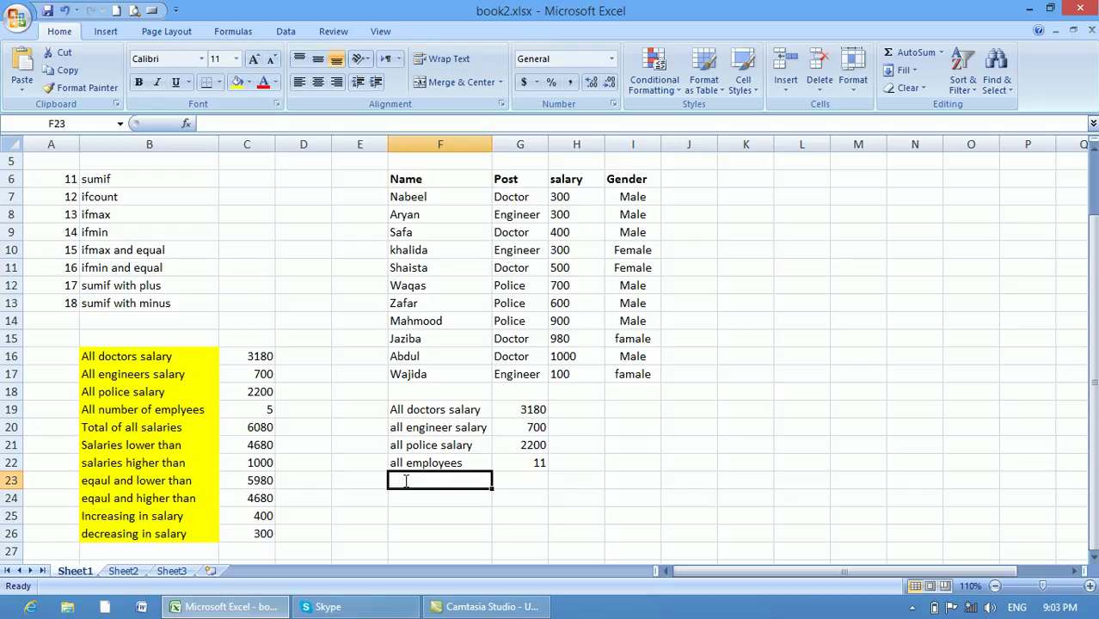
type("=countif")
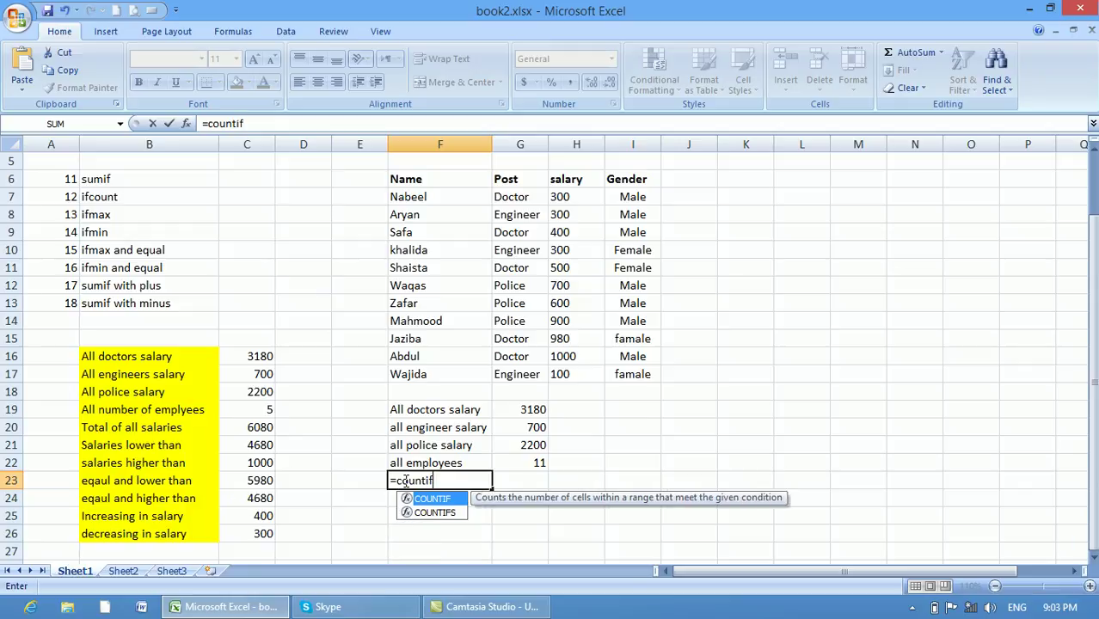
type("(")
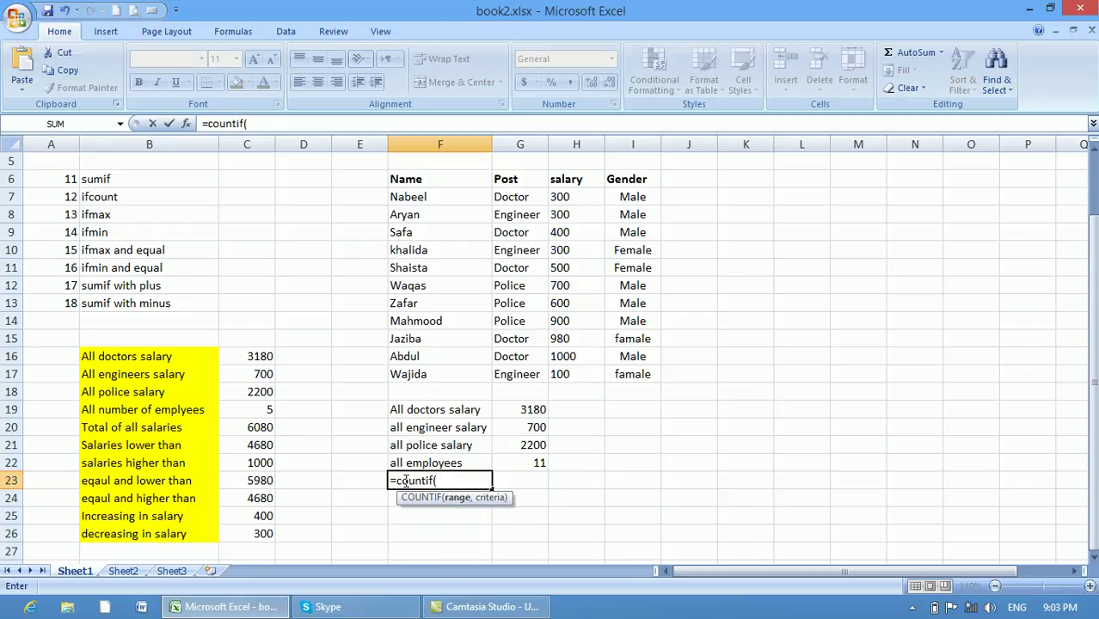
left_click_drag(514, 205, 519, 371)
type(",")
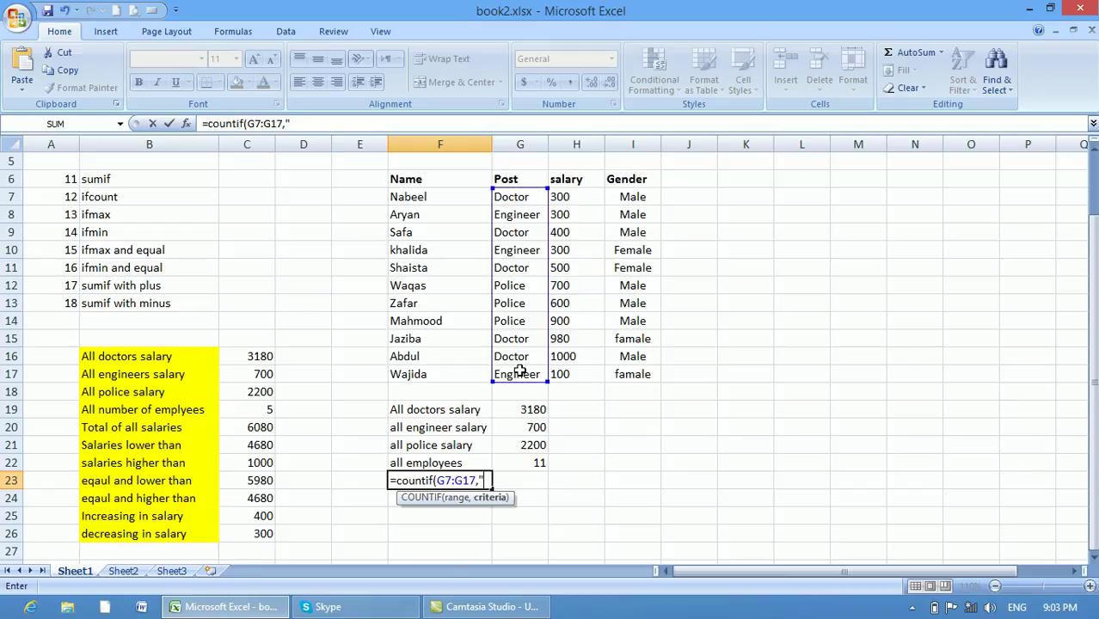
type("\"doctor\")")
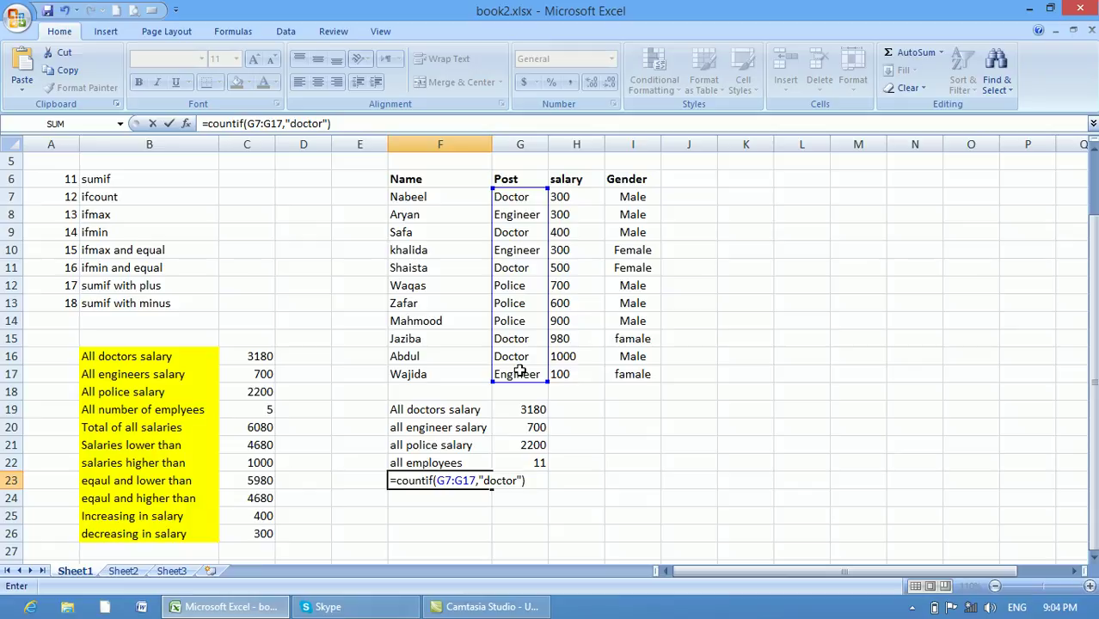
key("Return")
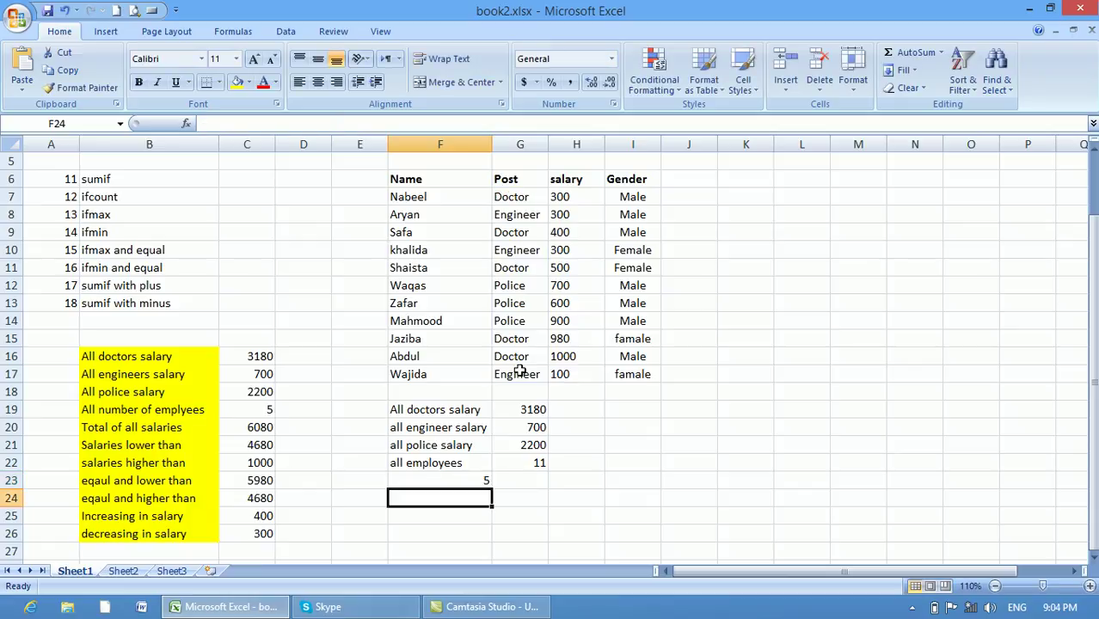
Move the doctor COUNTIF formula from cell F23 to cell G23
left_click(483, 477)
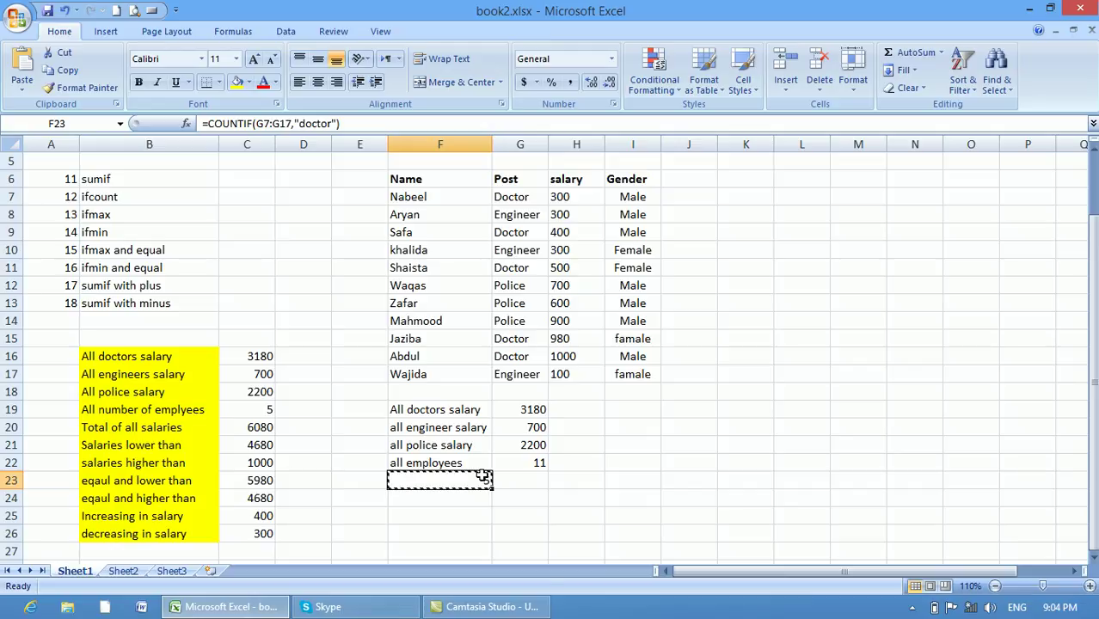
key("ctrl+x")
left_click(510, 477)
key("ctrl+v")
Label cell F23 "number of doctors" beside the COUNTIF formula
left_click(444, 481)
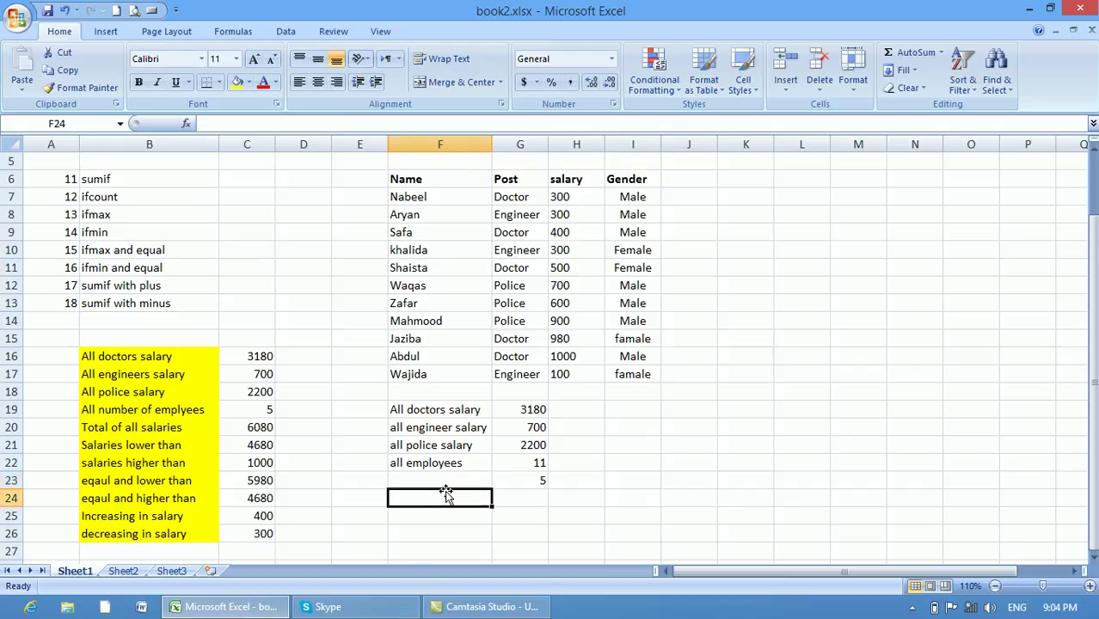
type("nu")
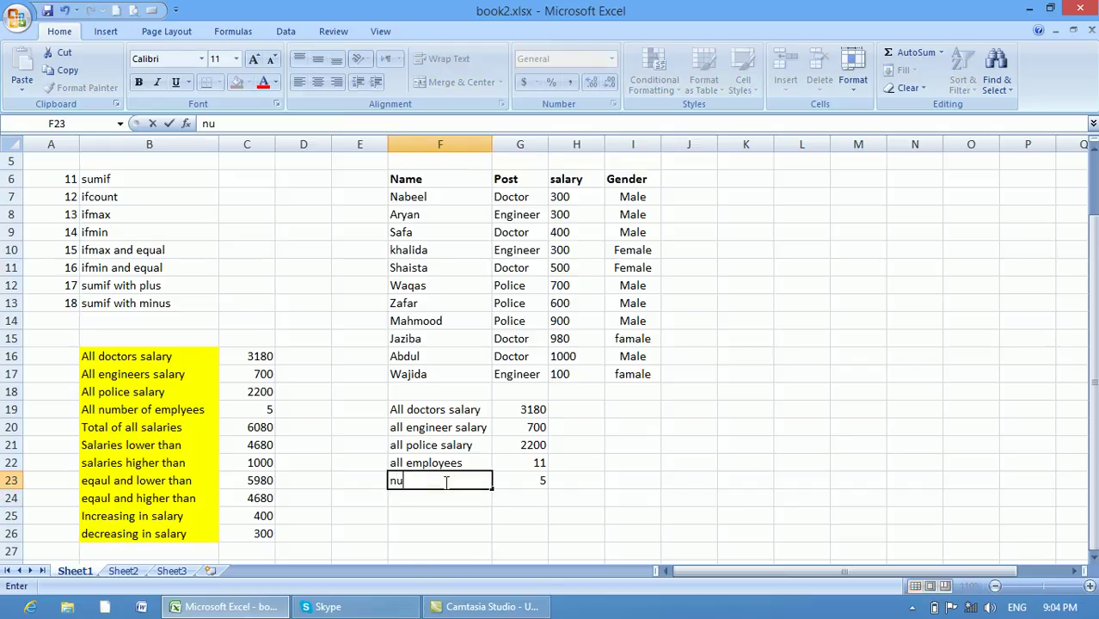
type("mber of doc")
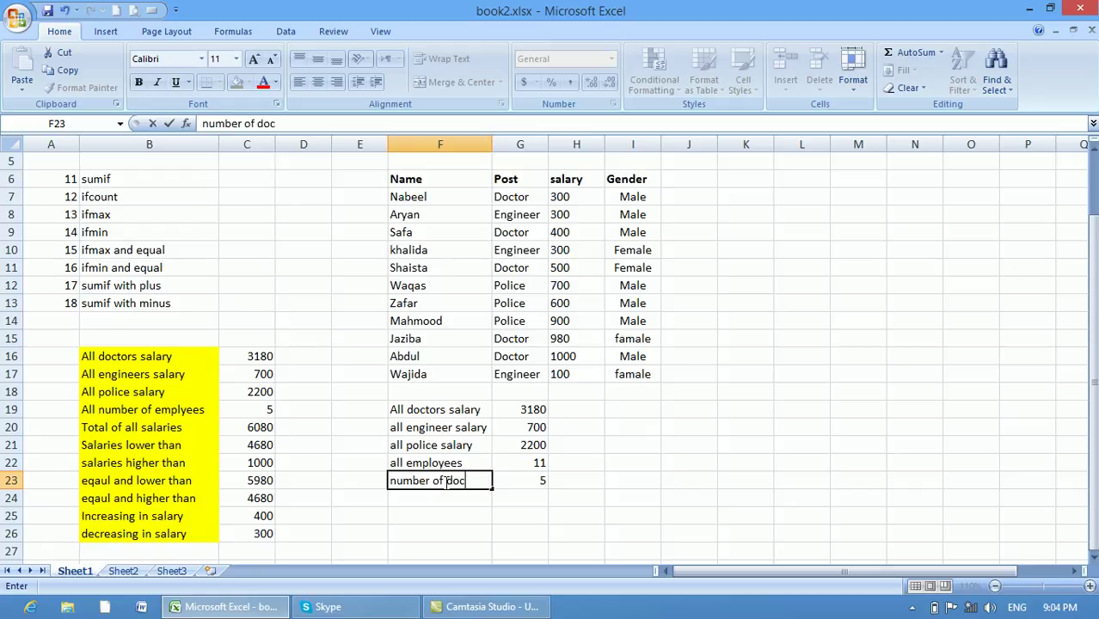
type("tors")
left_click(441, 499)
Compare the COUNTA formula for all employees in G22 with the COUNTIF formula for doctors in G23
left_click(520, 486)
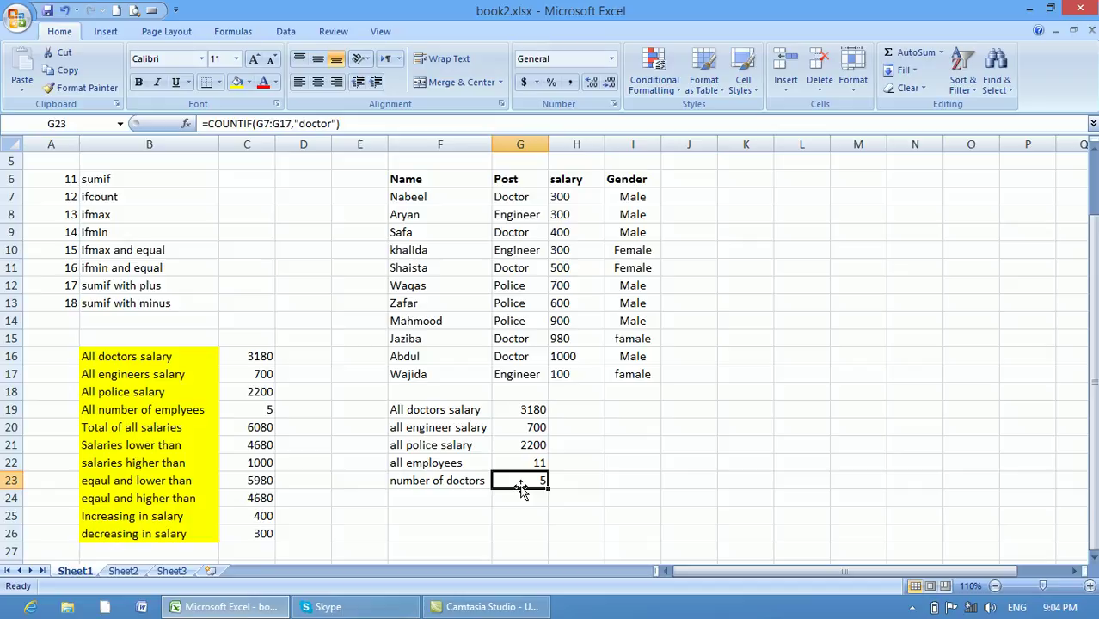
left_click(456, 465)
left_click(513, 464)
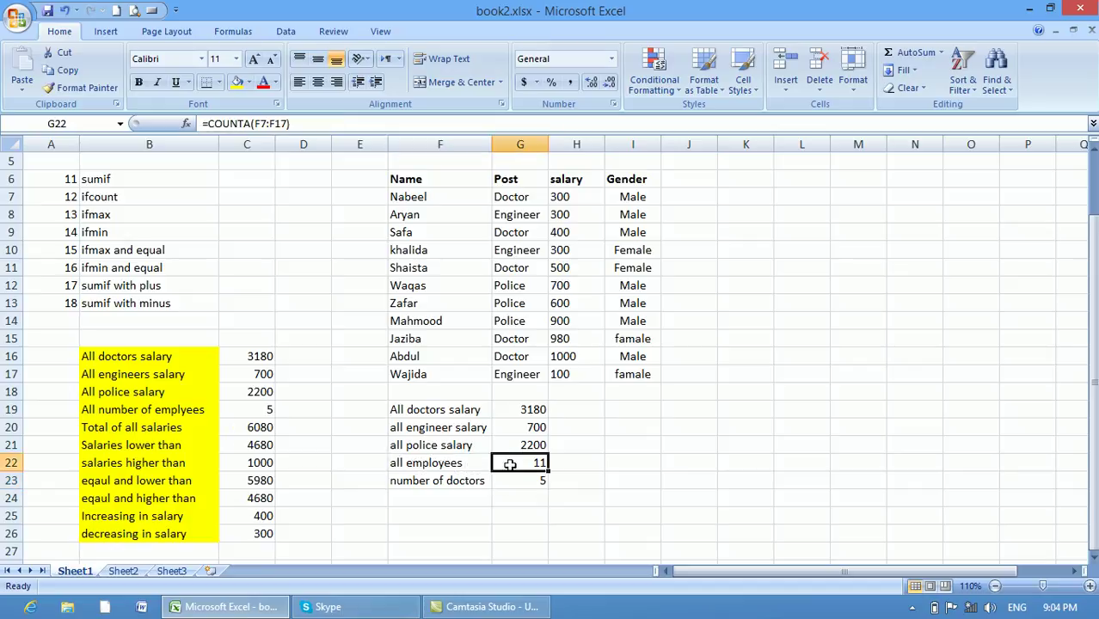
left_click(462, 482)
left_click(521, 480)
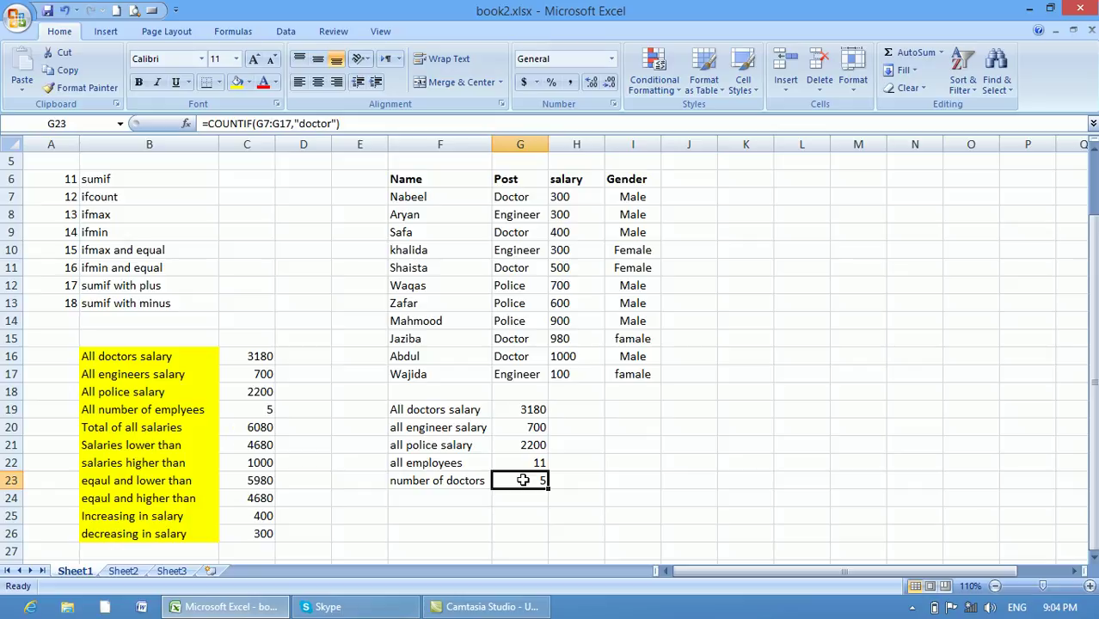
Label cell F24 "number of police" below the number of doctors label
left_click(457, 497)
type("nub")
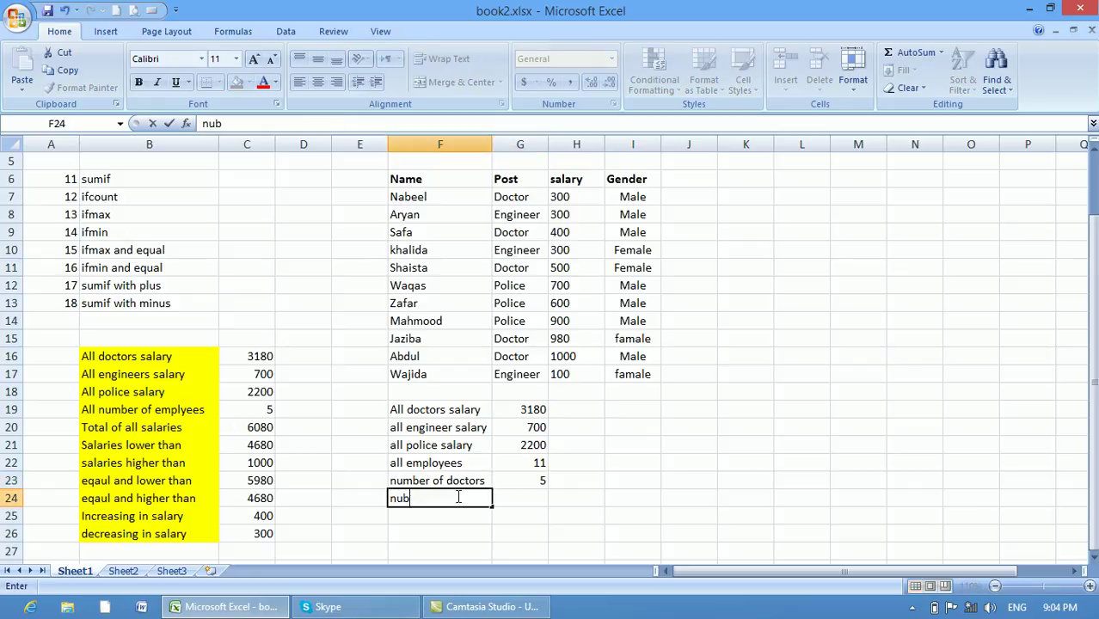
key("BackSpace")
type("mber of ")
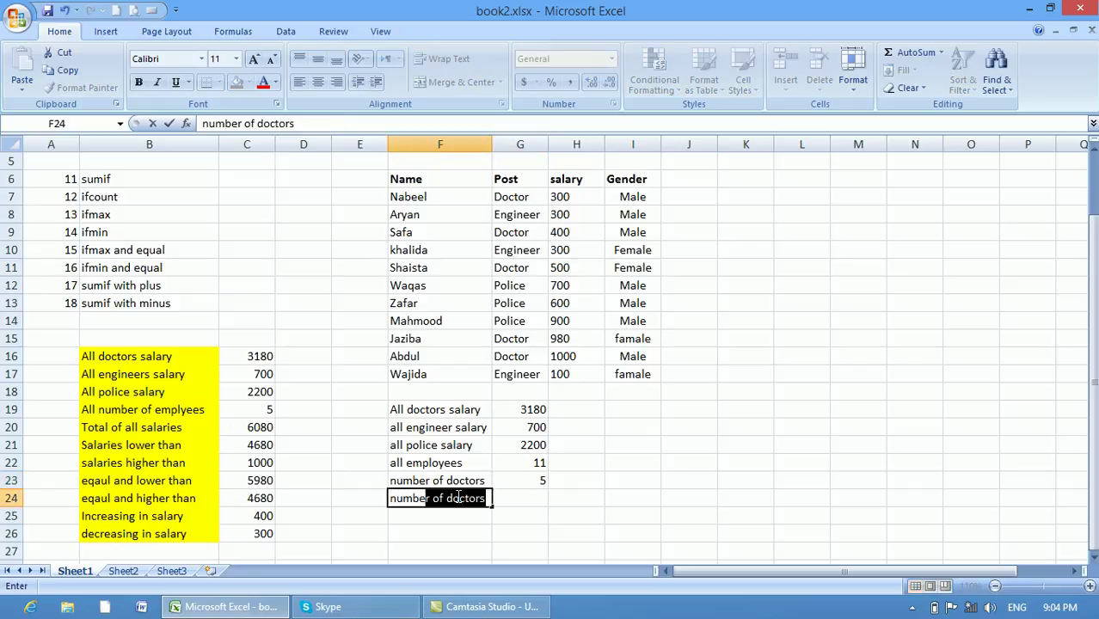
type("plice")
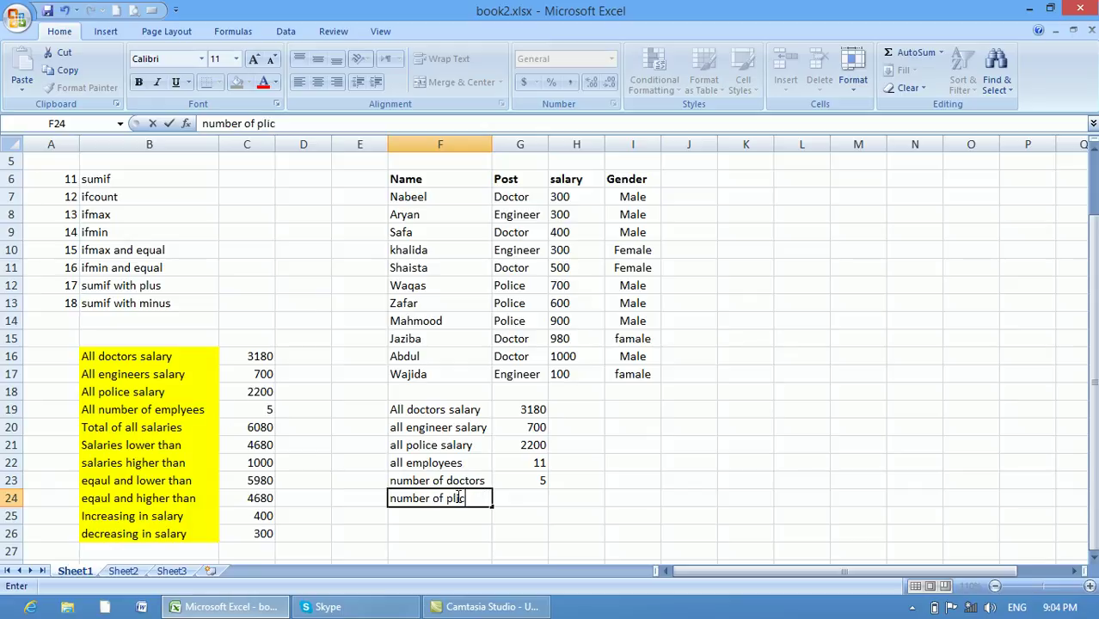
key("BackSpace")
key("BackSpace")
key("BackSpace")
key("BackSpace")
type("olice")
Count the police employees in cell G24 with the formula =COUNTIF(G7:G17,"police")
left_click(519, 500)
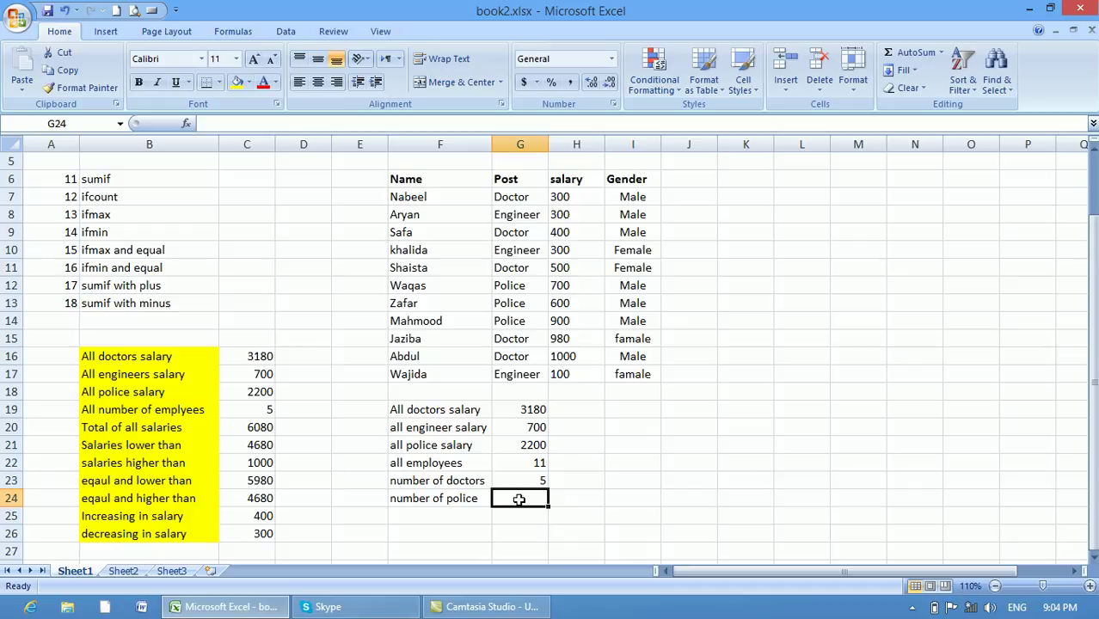
type("=coun")
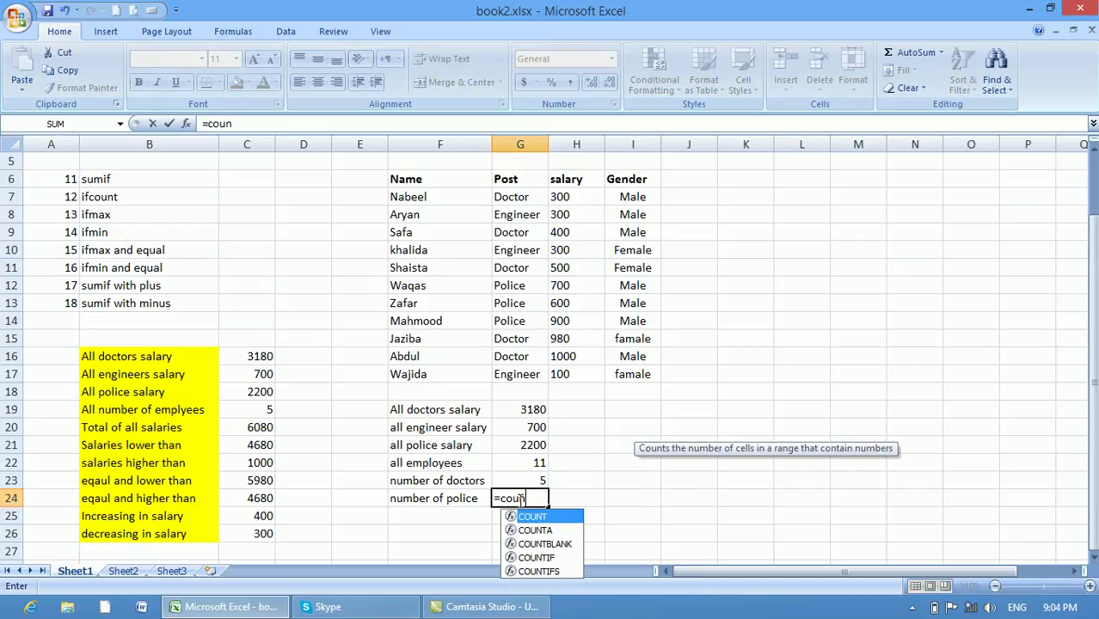
type("tif")
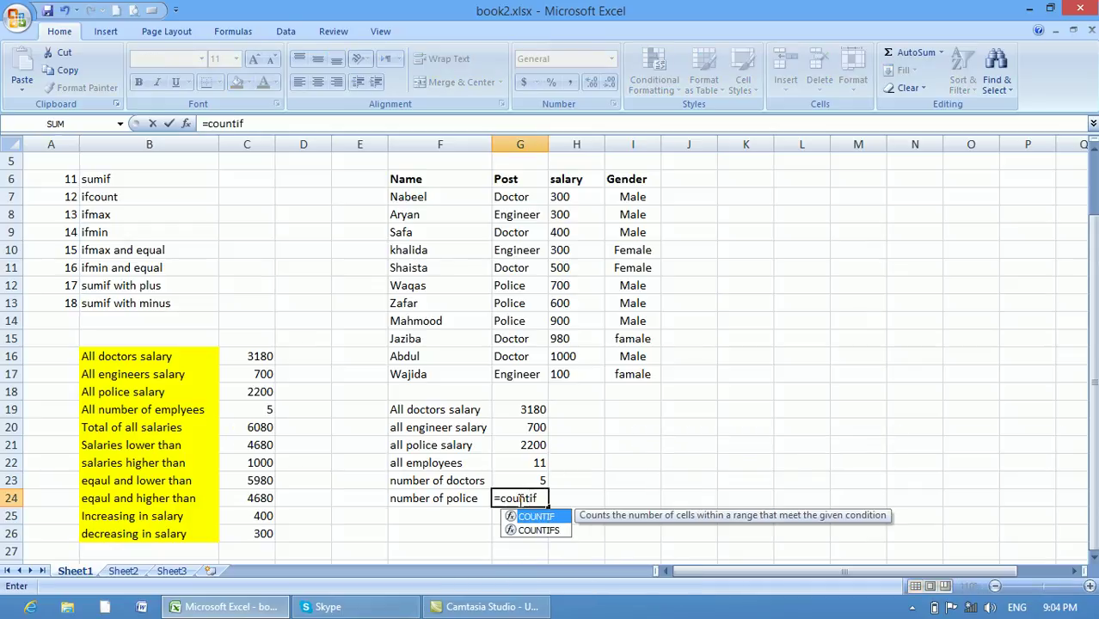
type("(")
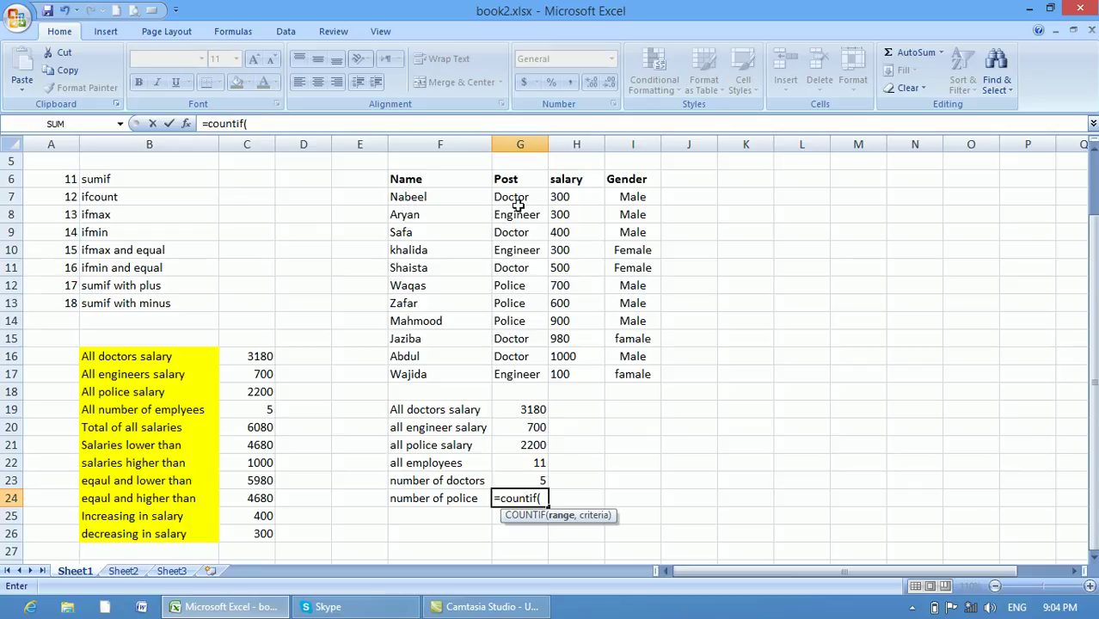
left_click_drag(507, 196, 512, 367)
type(",\"plice")
key("BackSpace")
key("BackSpace")
key("BackSpace")
key("BackSpace")
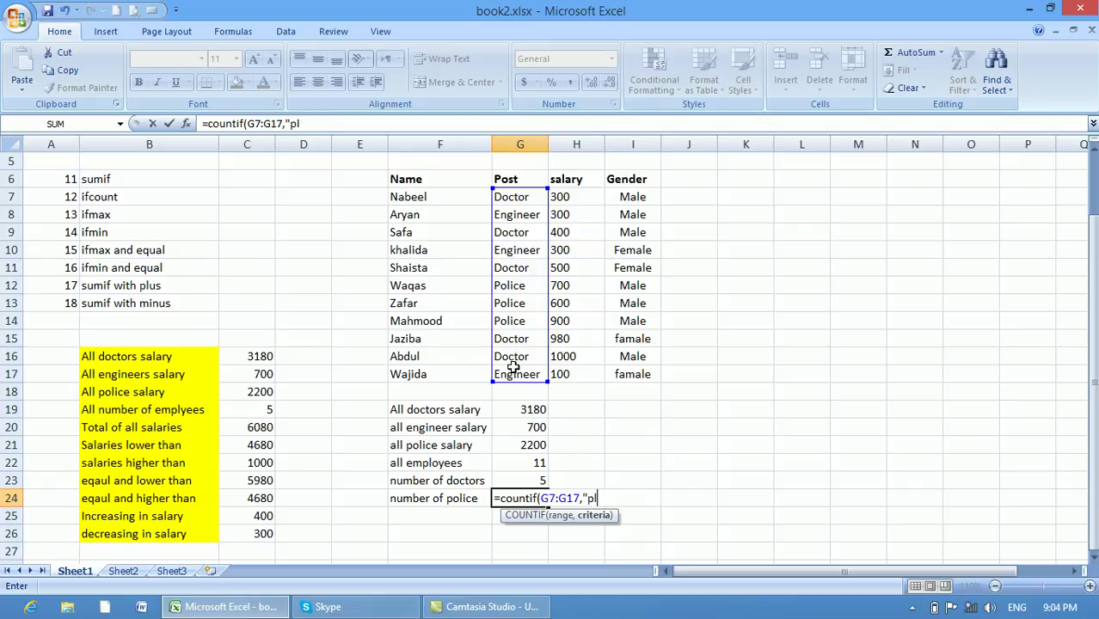
type("ollice")
key("BackSpace")
key("BackSpace")
key("BackSpace")
key("BackSpace")
type("ice")
key("BackSpace")
key("BackSpace")
key("BackSpace")
type("ice\")")
key("Return")
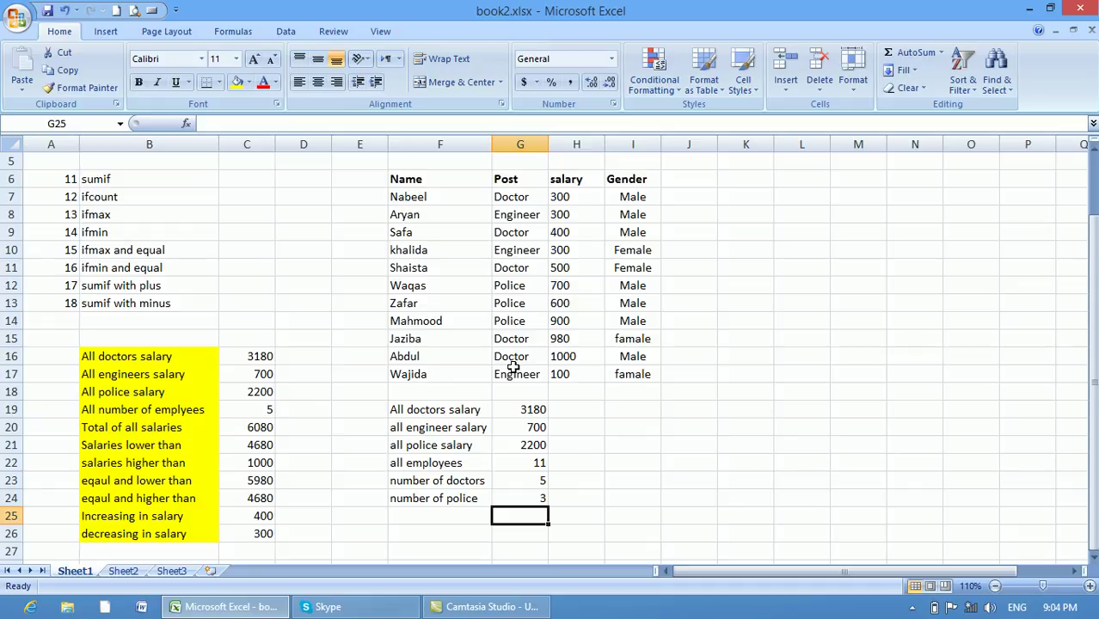
Review the COUNTIF formulas in G23 and G24 and the SUMIF formulas in G19 to G21
left_click(509, 483)
left_click(516, 500)
left_click(520, 484)
left_click(524, 504)
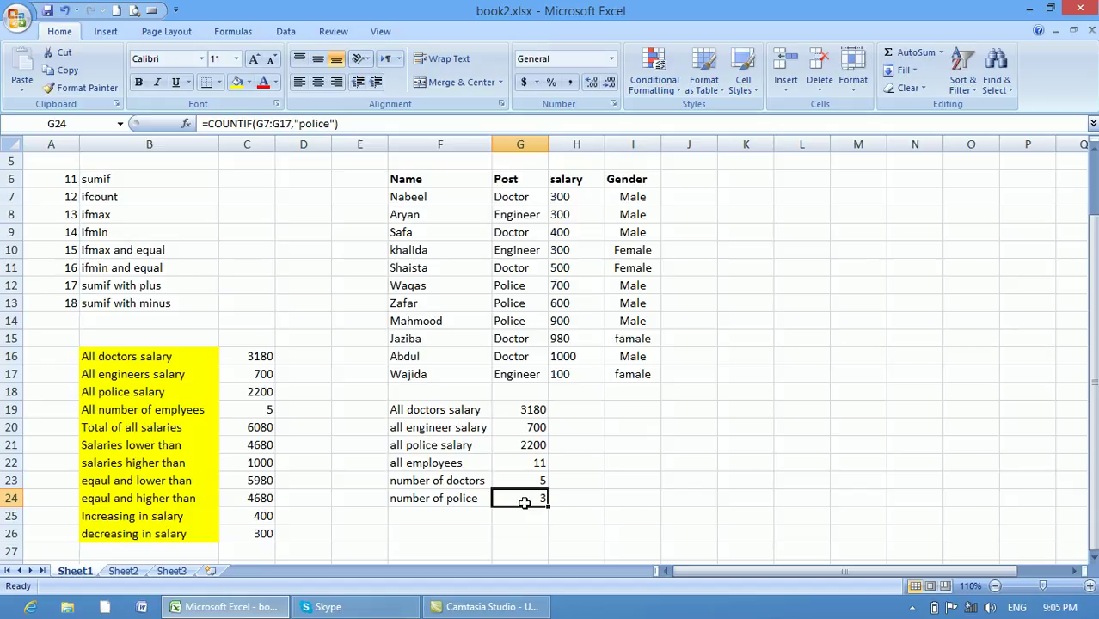
left_click(445, 518)
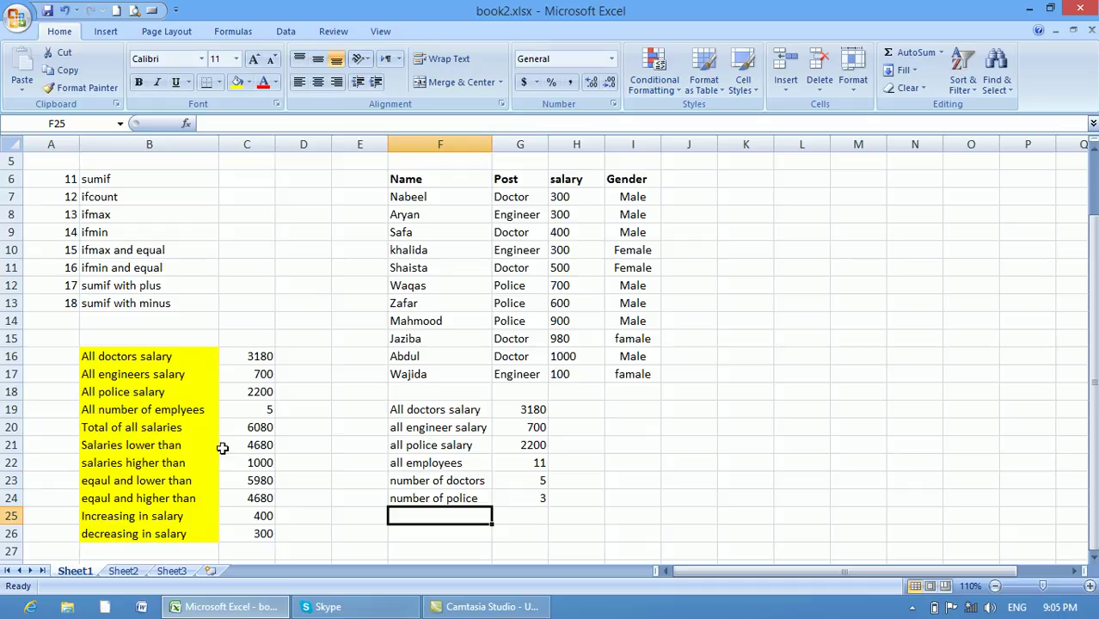
left_click(159, 427)
left_click(432, 517)
left_click(535, 412)
left_click(537, 427)
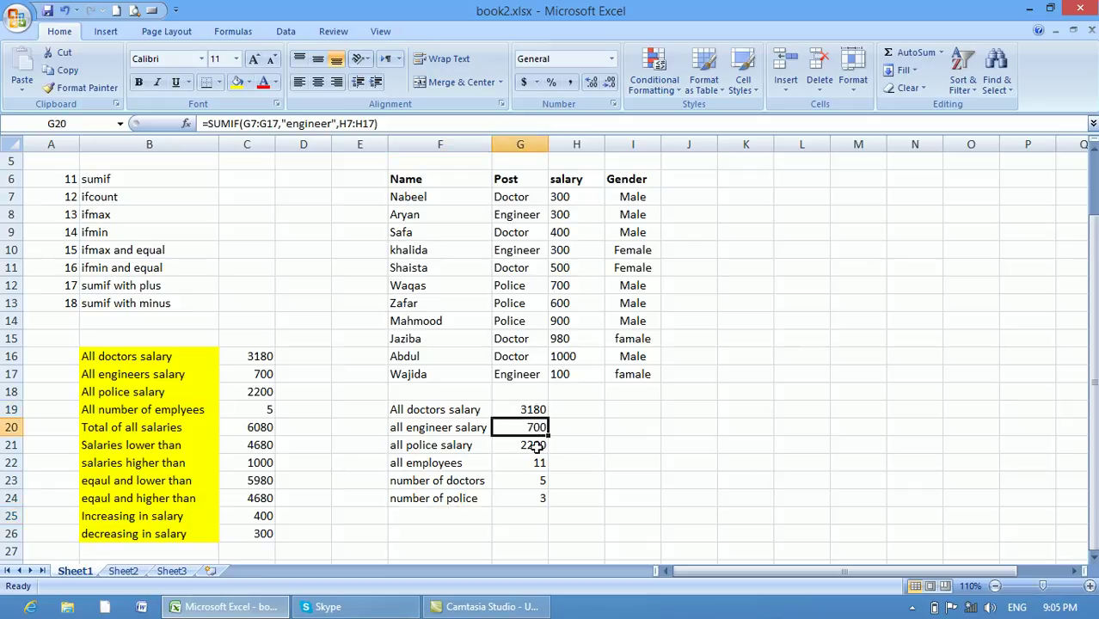
left_click(536, 445)
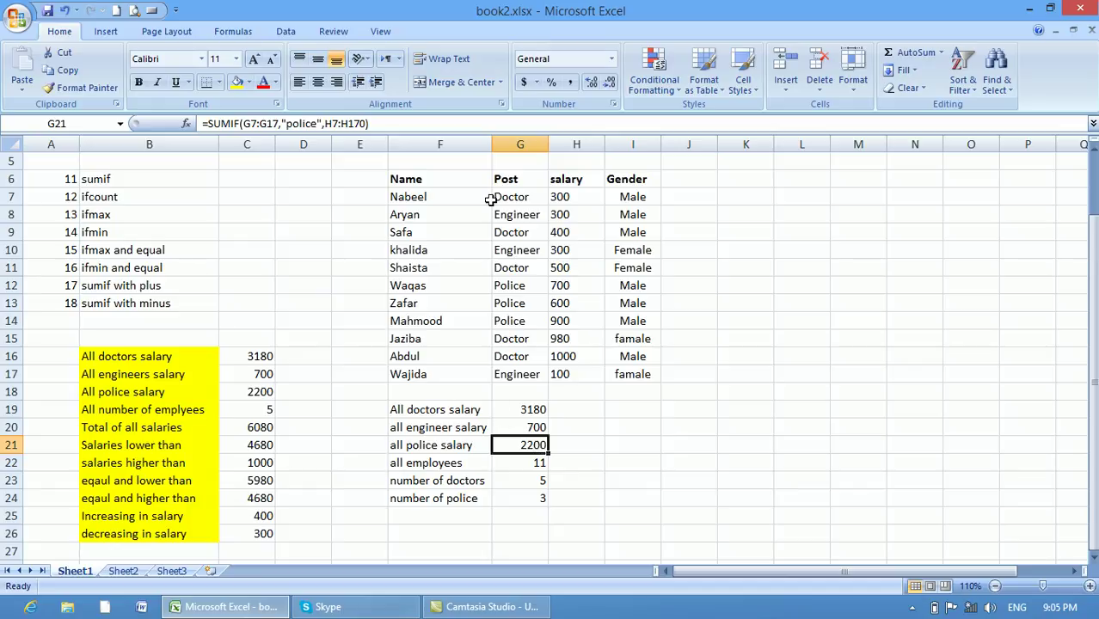
Label cell F25 "Totl all salary" below the number of police label
left_click(440, 517)
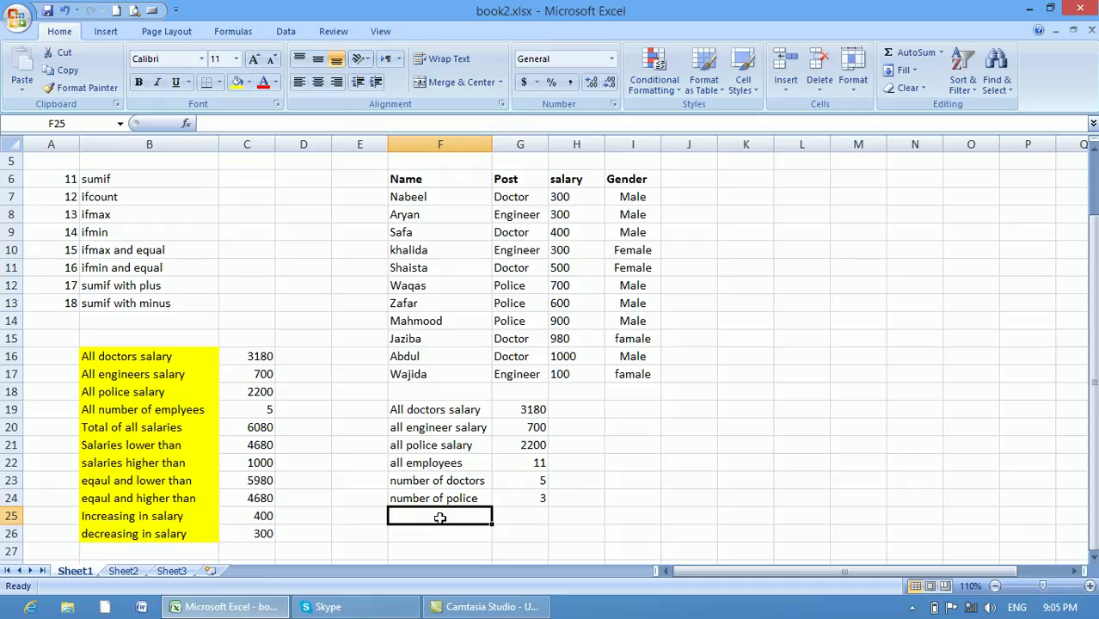
type("5")
key("BackSpace")
type("Totl all salar")
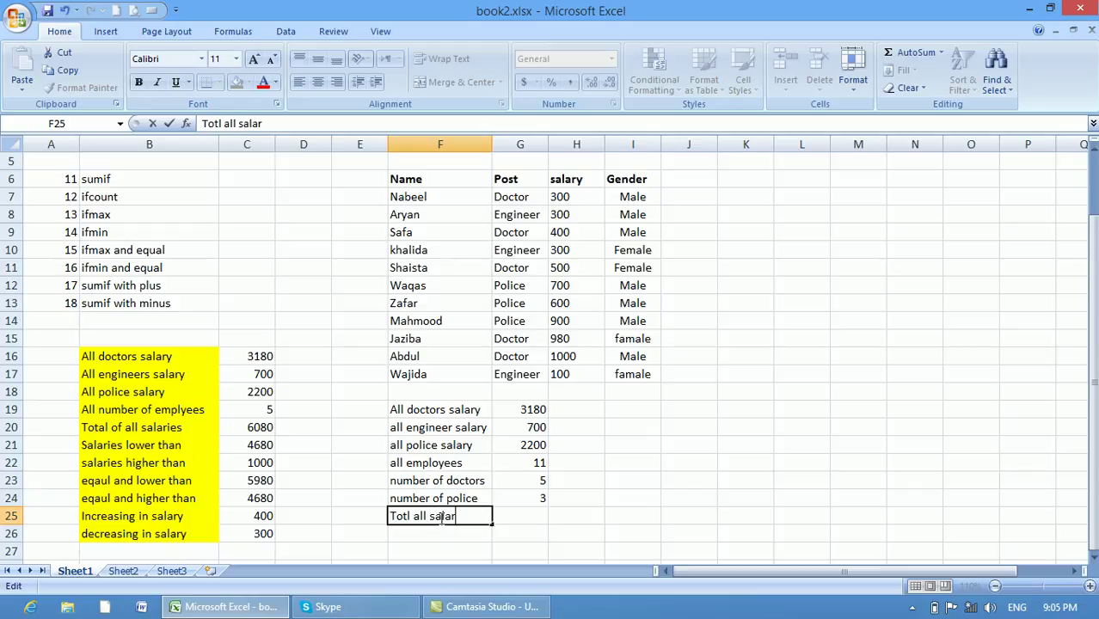
key("BackSpace")
type("ry")
Total all the salaries in cell G25 with the formula =SUM(H7:H17)
left_click(539, 514)
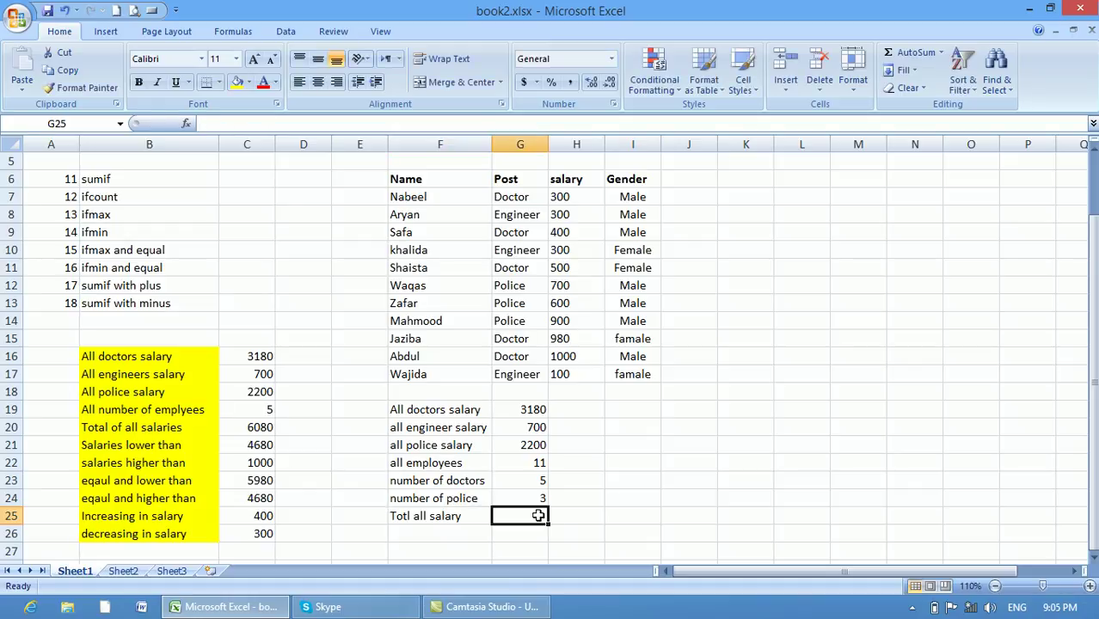
type("=sum")
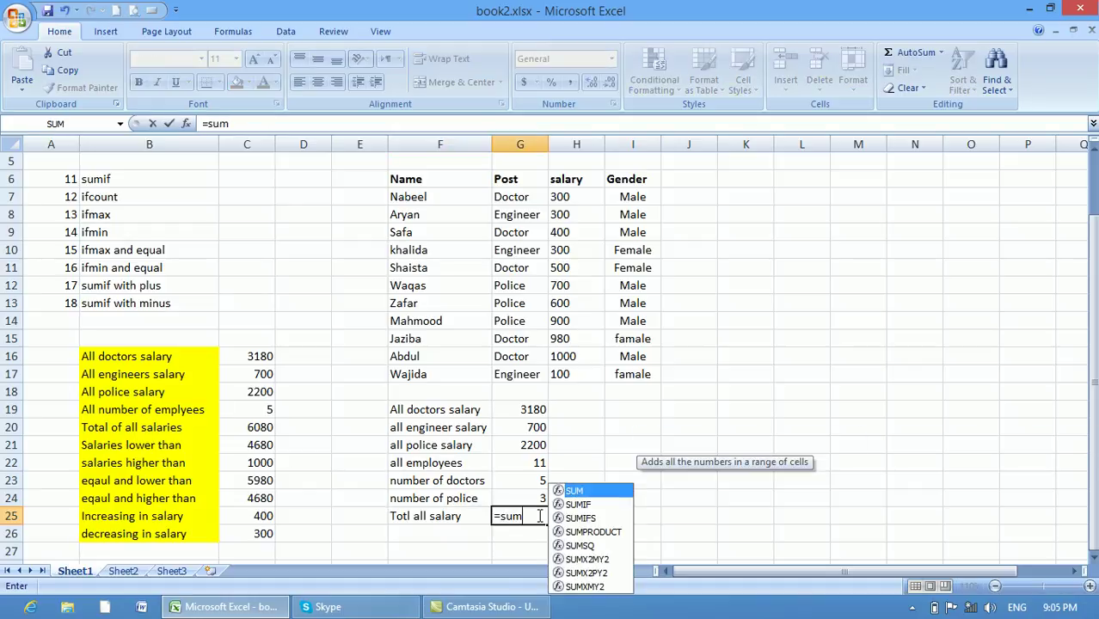
type("(")
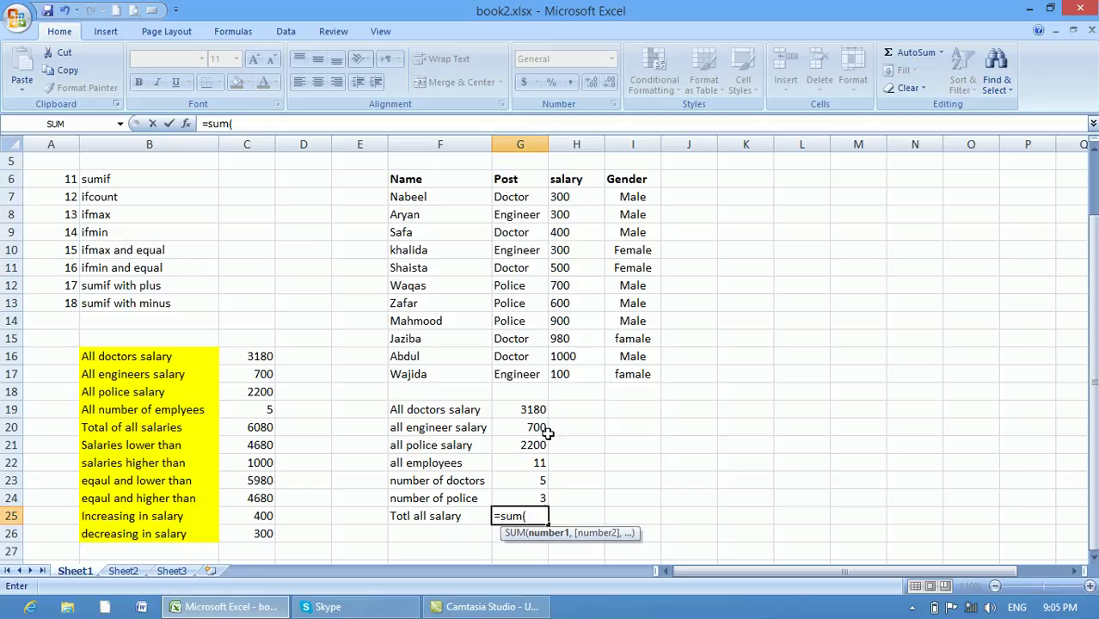
left_click_drag(561, 198, 575, 374)
type(")")
key("Return")
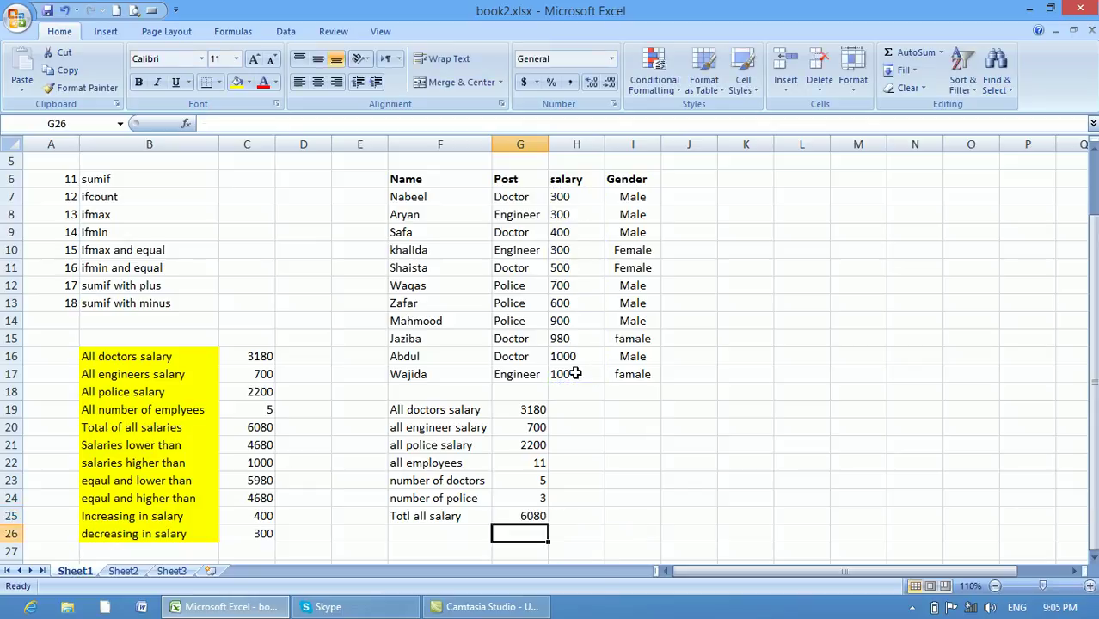
Compare the SUM formula in G25 with the SUMIF formulas in G19 and G20 and the COUNTIF formula in G23
left_click(534, 515)
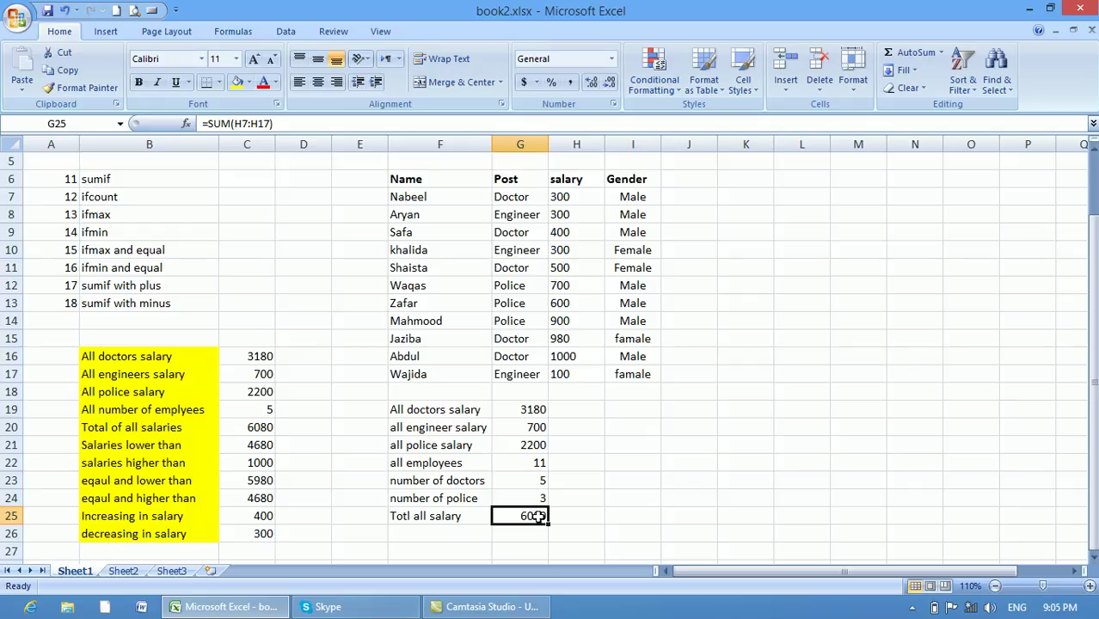
left_click(536, 411)
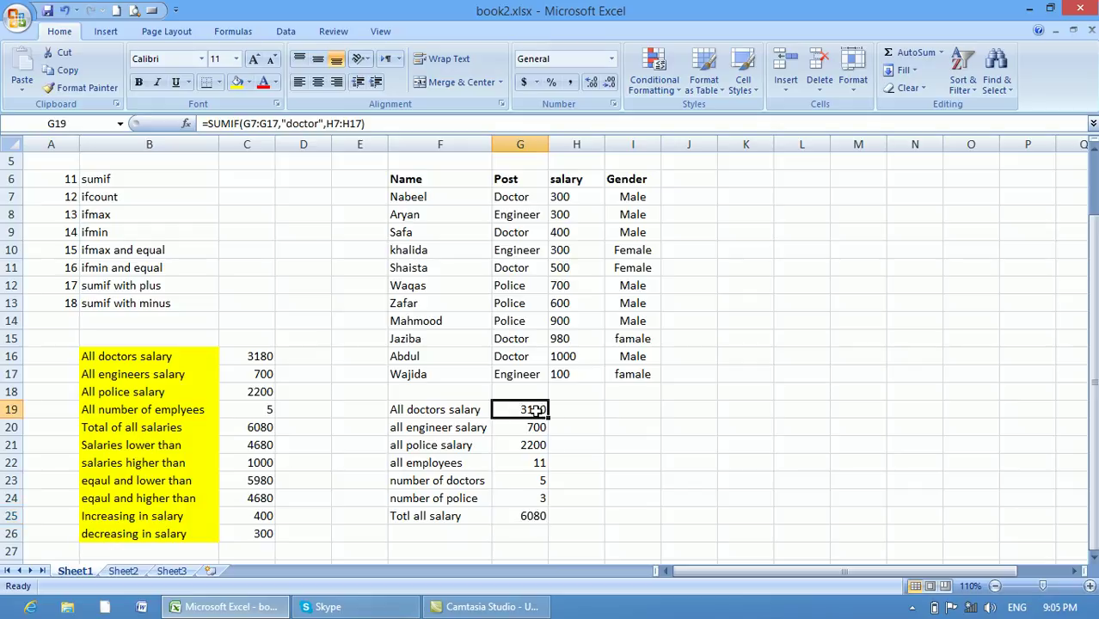
left_click(530, 482)
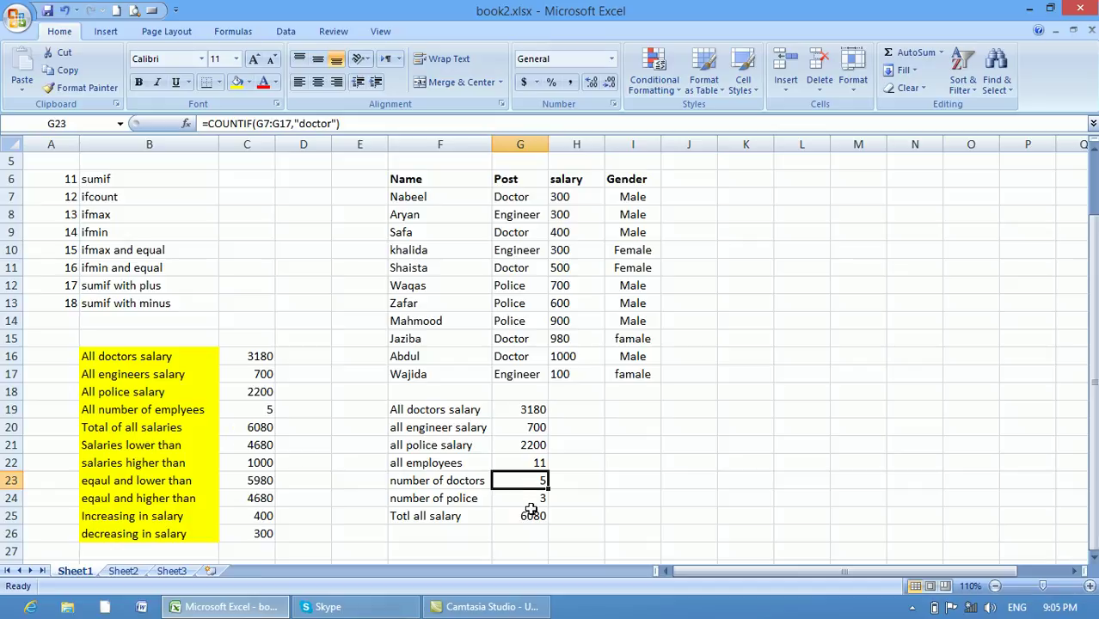
left_click(531, 517)
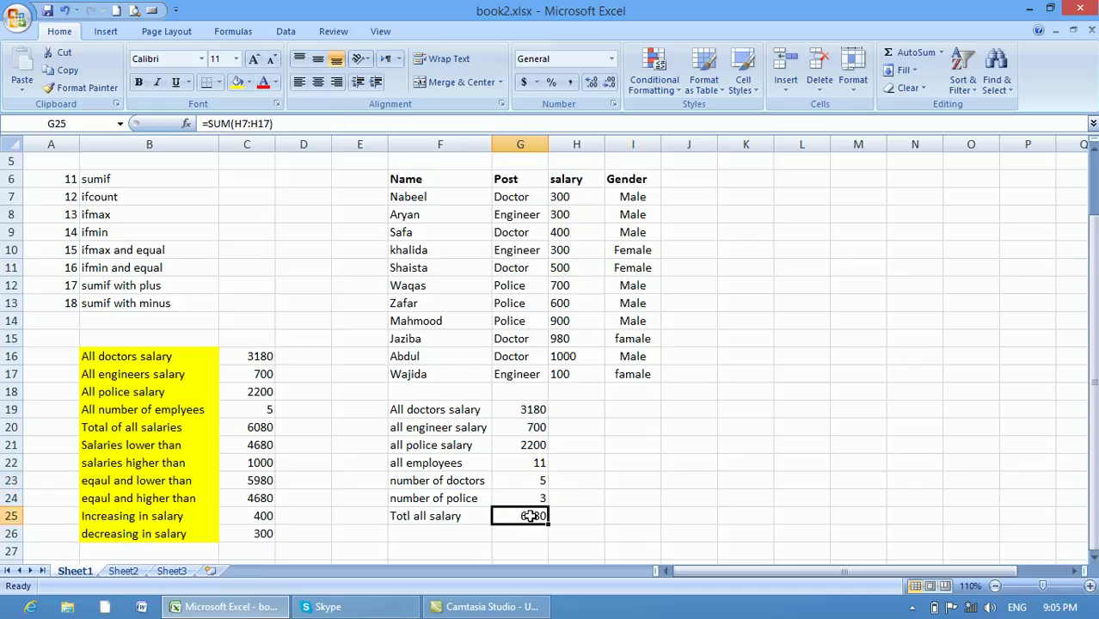
left_click(516, 427)
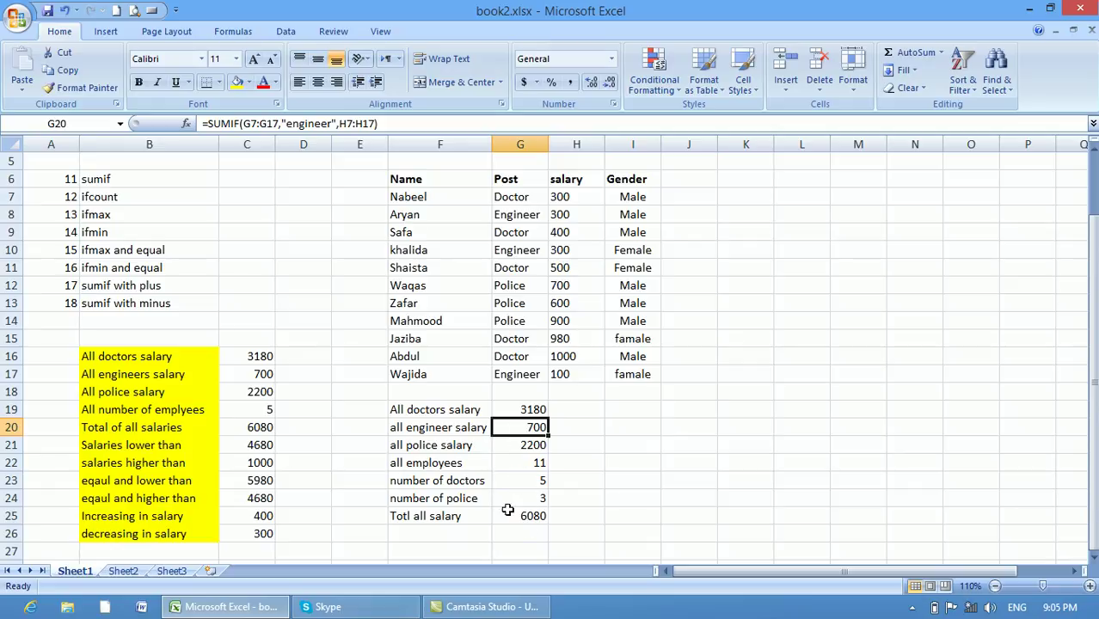
left_click(441, 444)
left_click(436, 465)
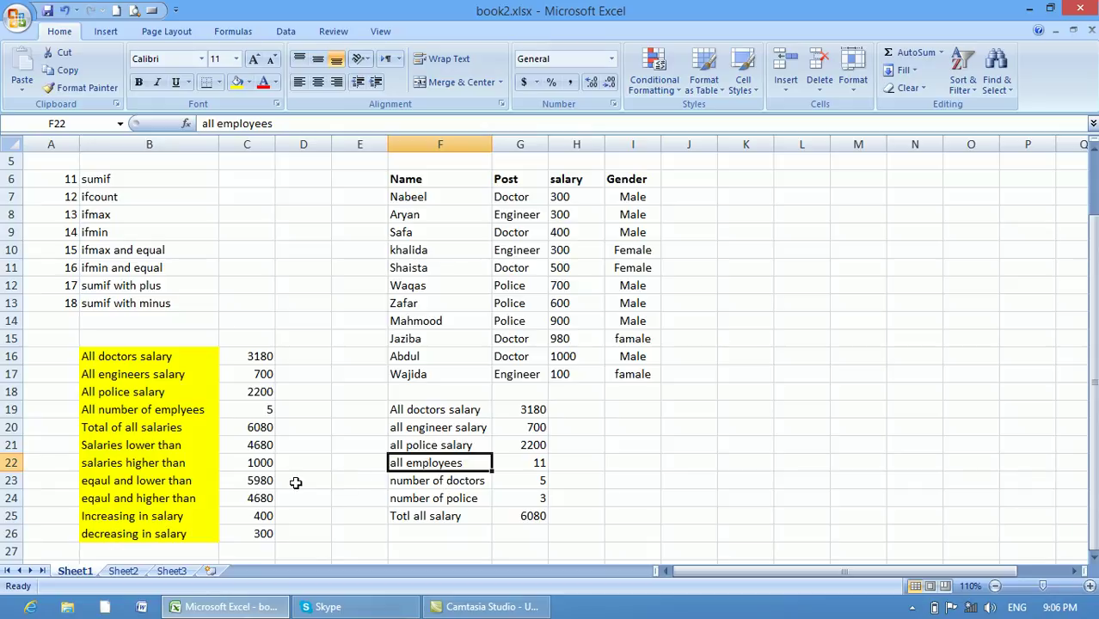
left_click(181, 447)
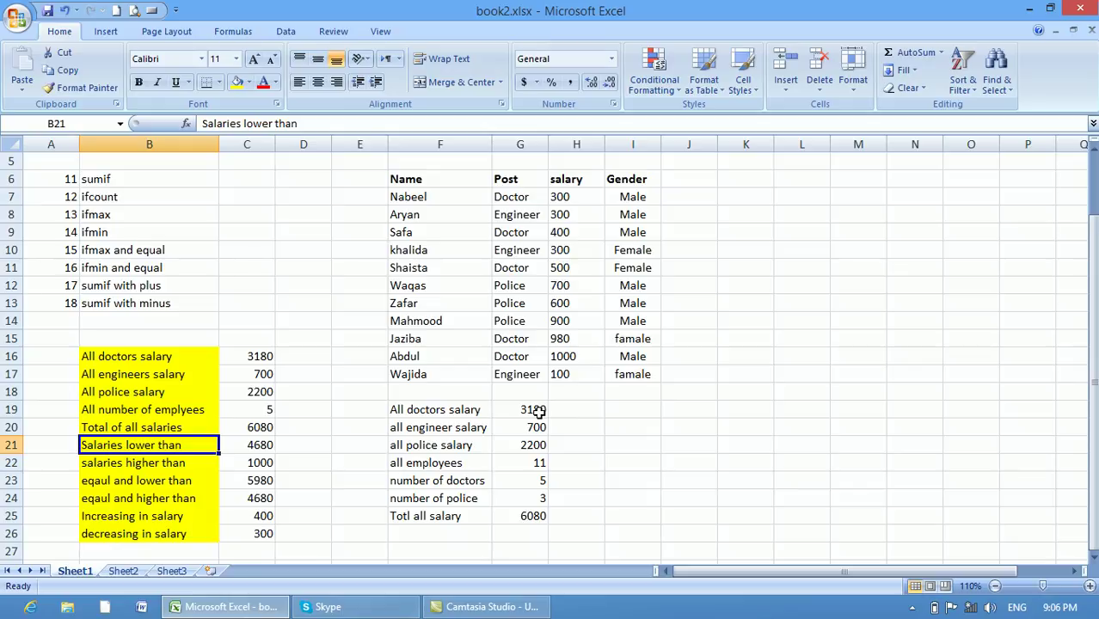
Set the salary in H7 to 200 and the salary in H8 to 100
left_click(578, 230)
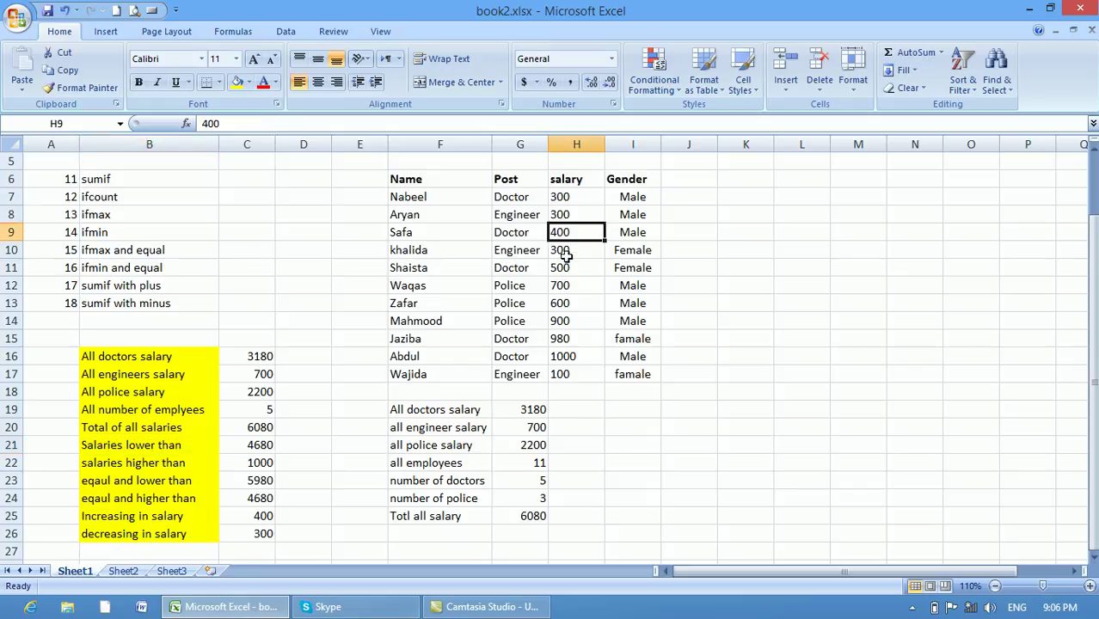
left_click(568, 267)
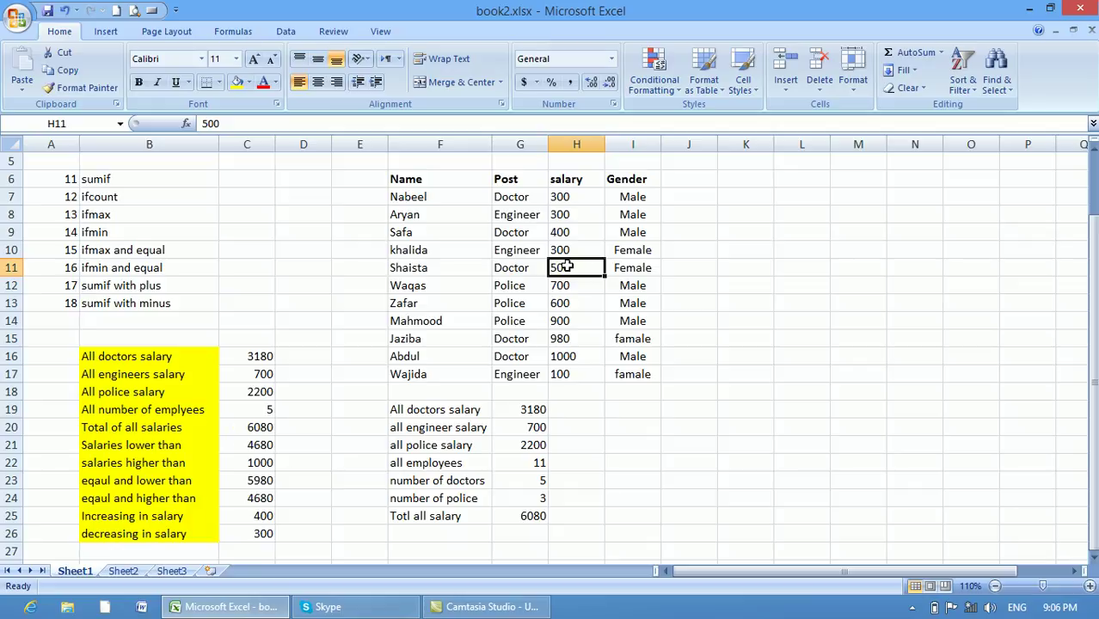
left_click(559, 250)
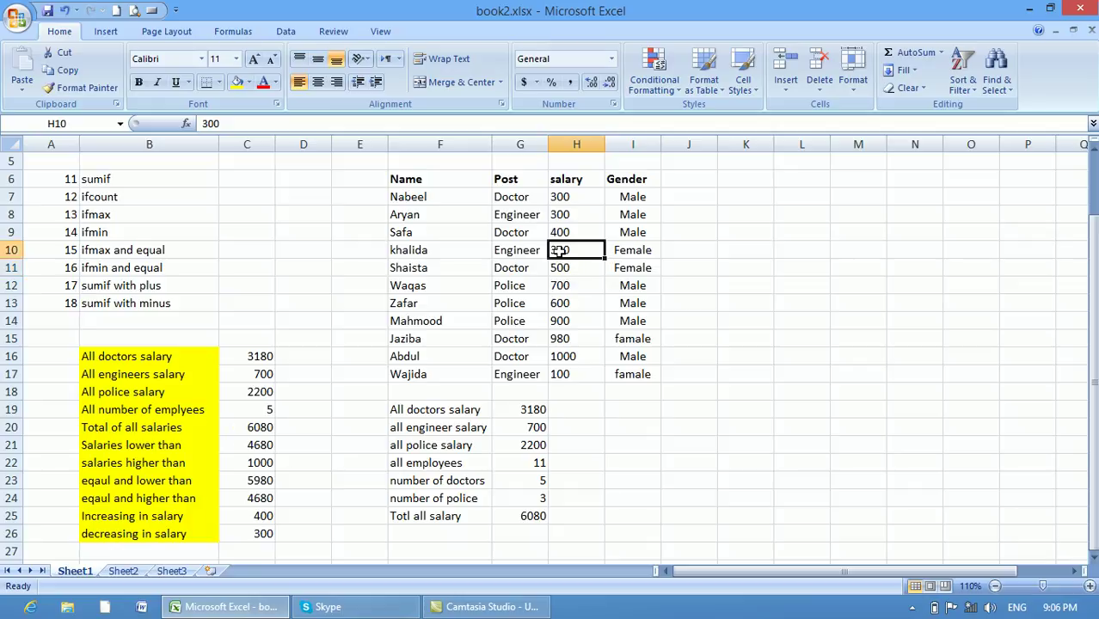
left_click_drag(559, 227, 560, 215)
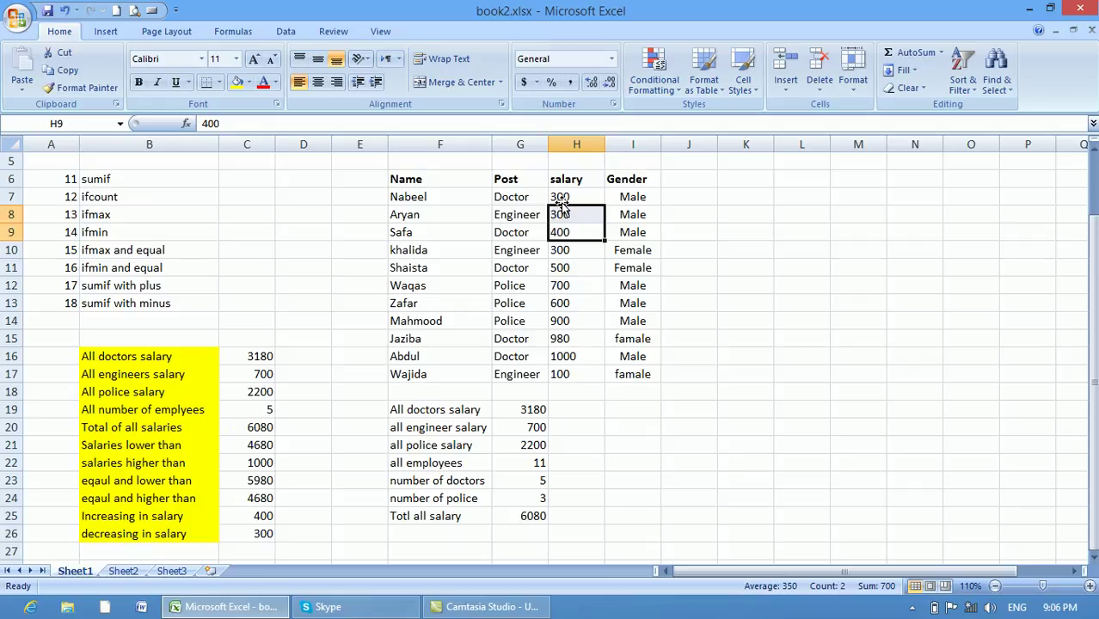
left_click(560, 199)
type("2")
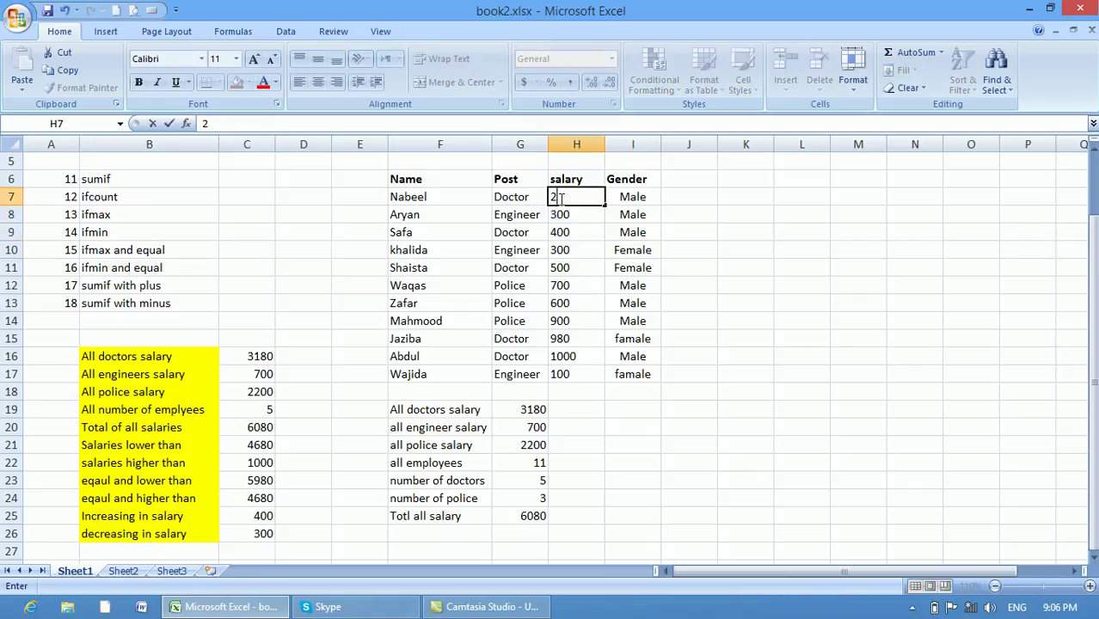
type("00")
left_click(571, 220)
type("100")
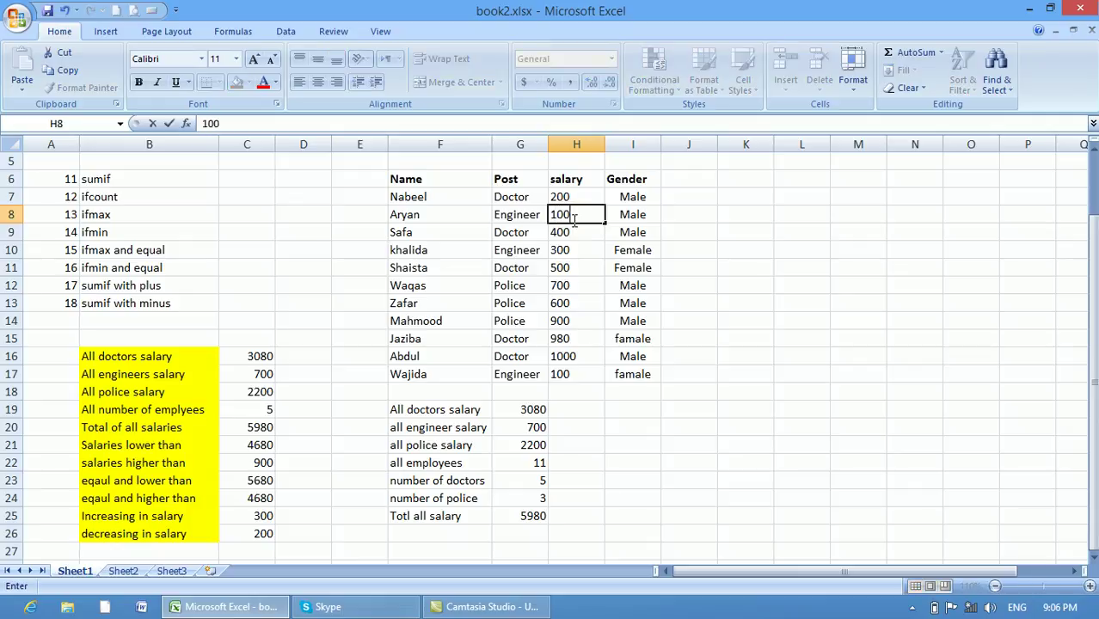
left_click(574, 248)
Set the salary of the police employee in H13 to 350
left_click(570, 303)
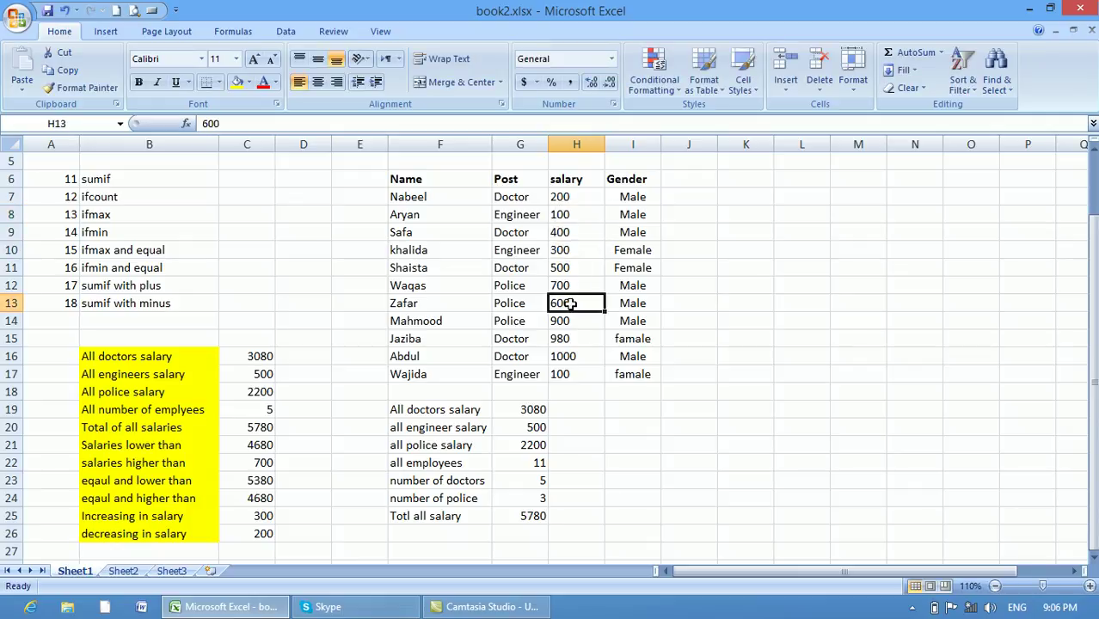
type("350")
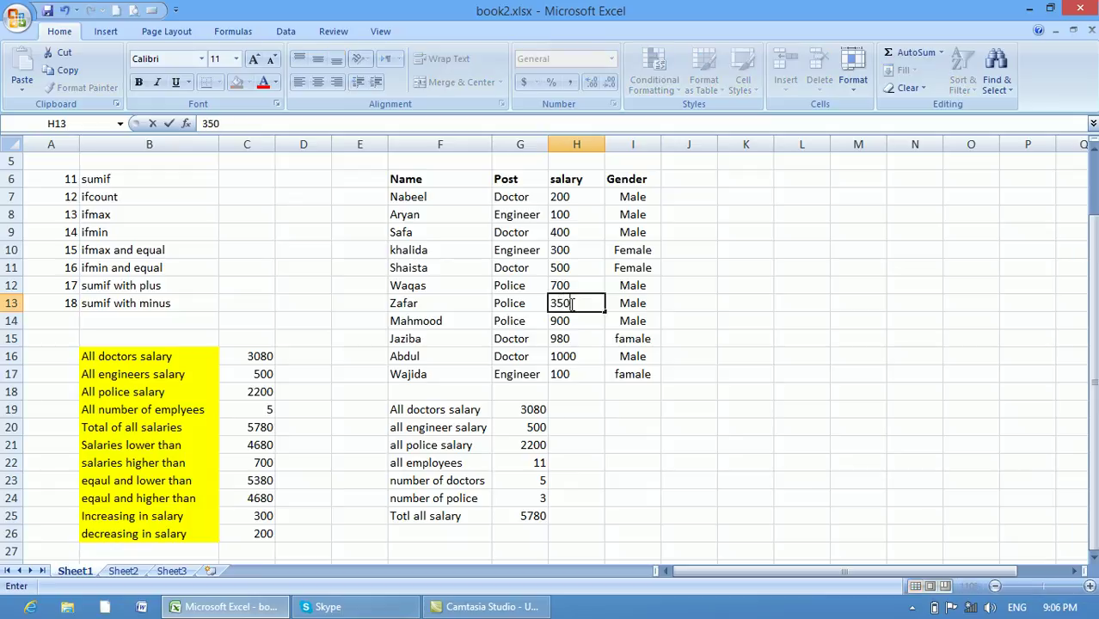
left_click(592, 352)
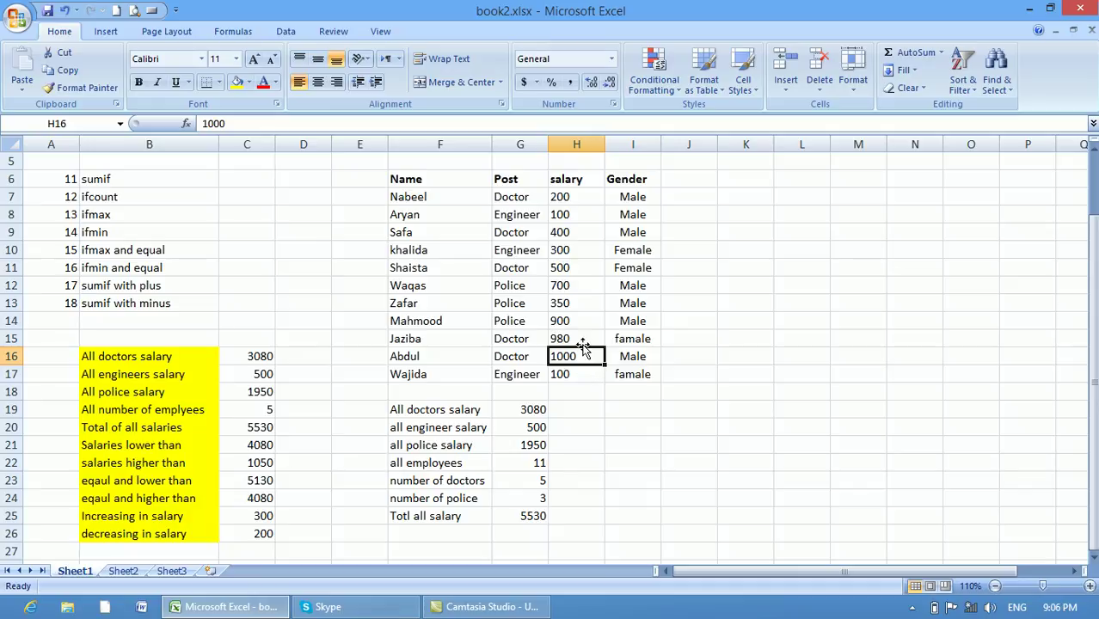
Examine the salaries in column H and the range and criterion of the "Salaries lower than" SUMIF formula in C21
left_click(568, 197)
left_click(568, 216)
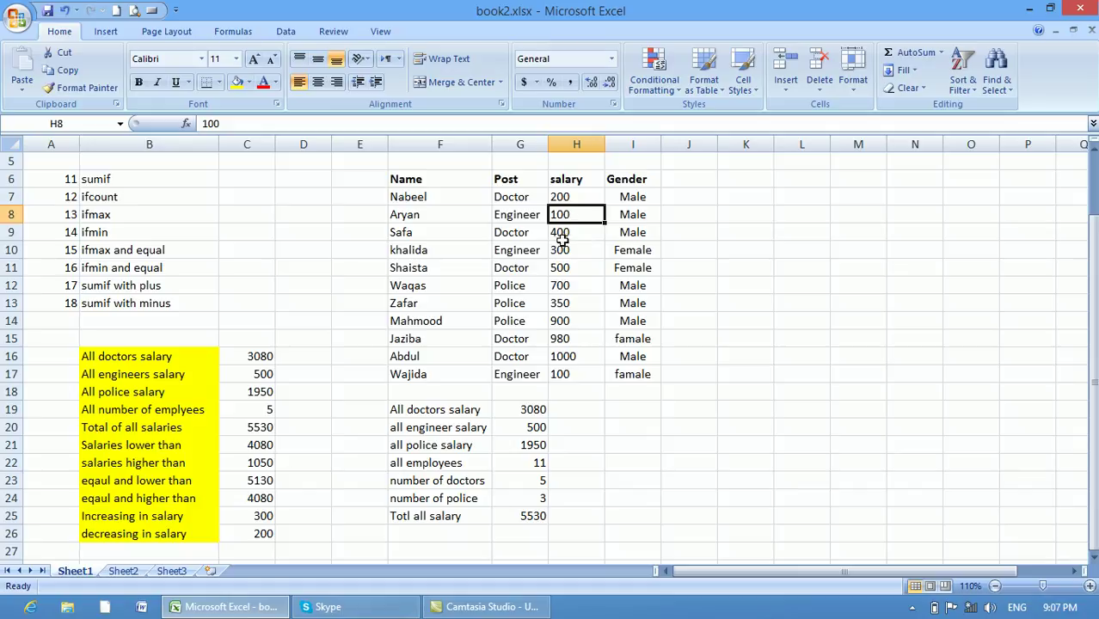
left_click(560, 248)
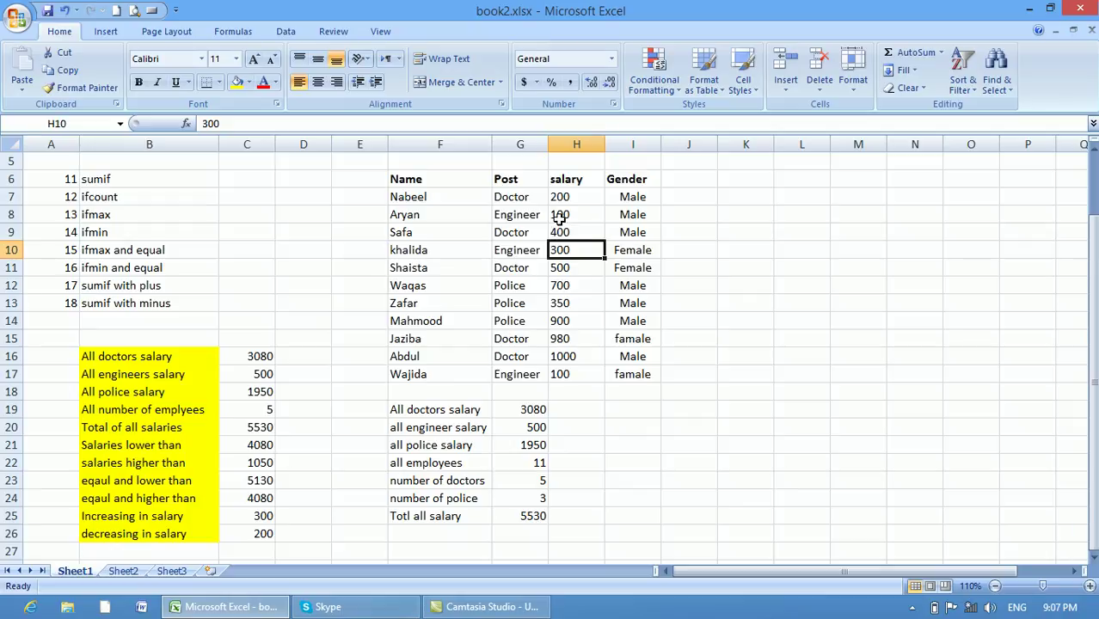
left_click(561, 215)
left_click(558, 196)
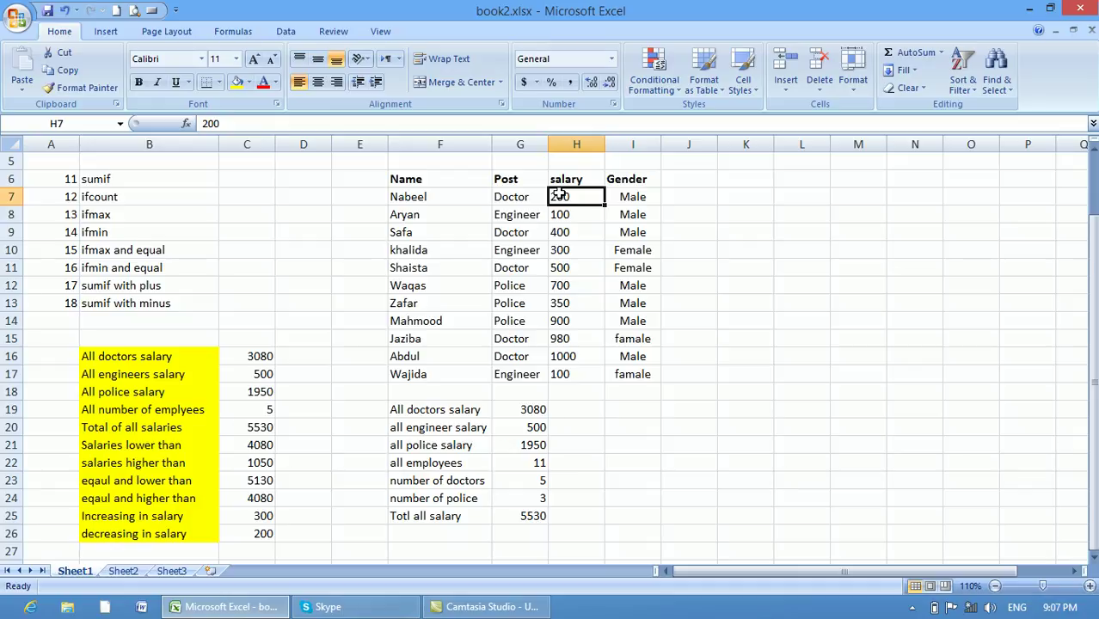
left_click(560, 289)
left_click(562, 356)
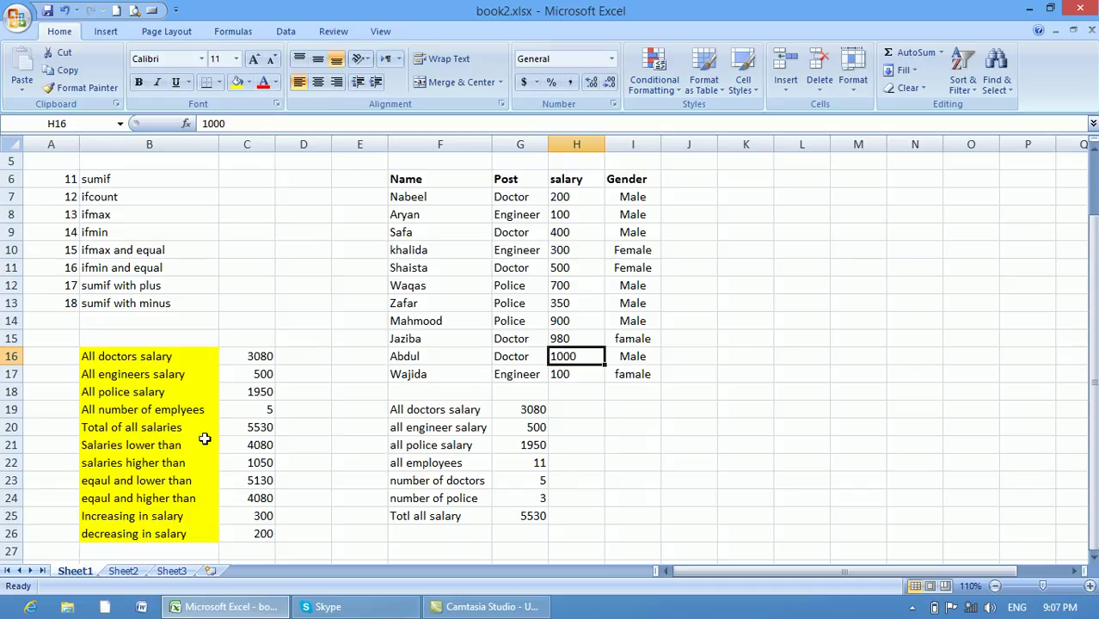
left_click(173, 449)
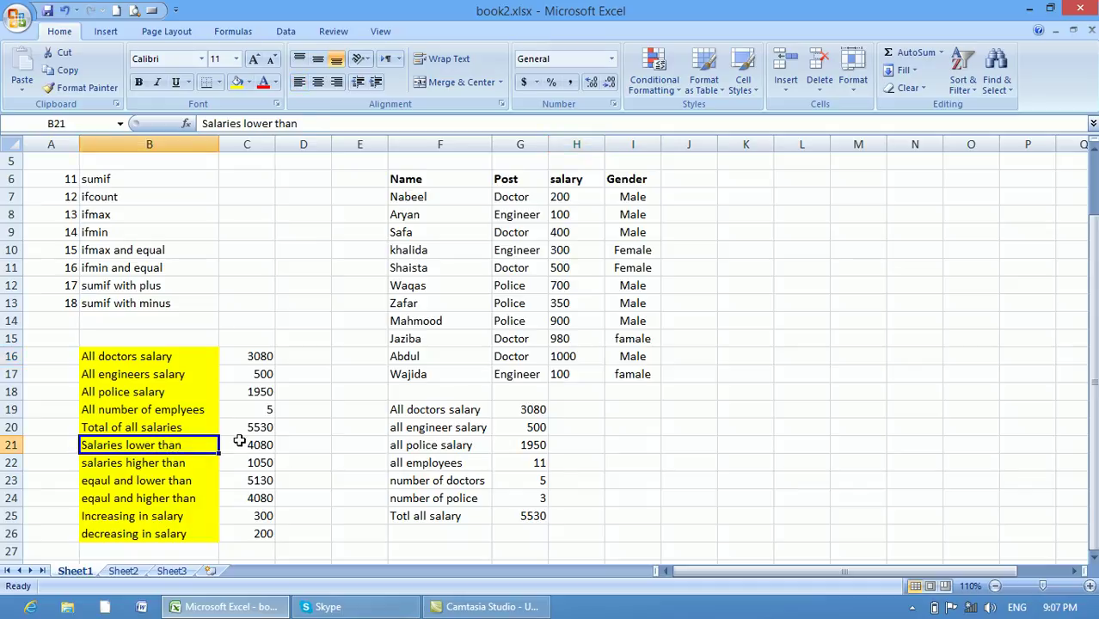
left_click(238, 442)
left_click_drag(241, 123, 272, 123)
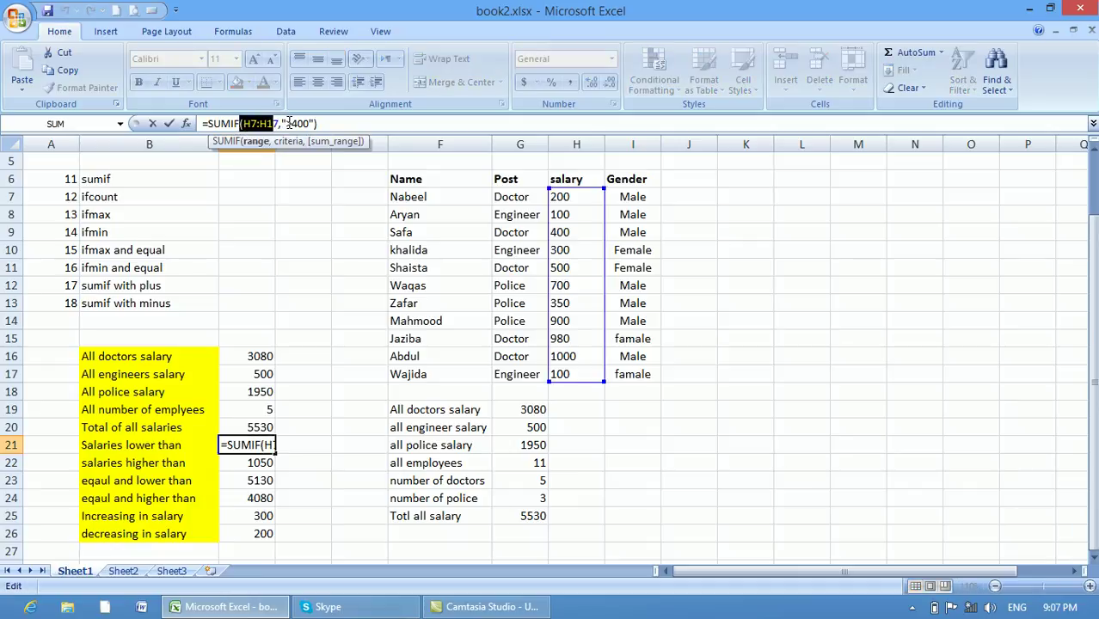
left_click(289, 123)
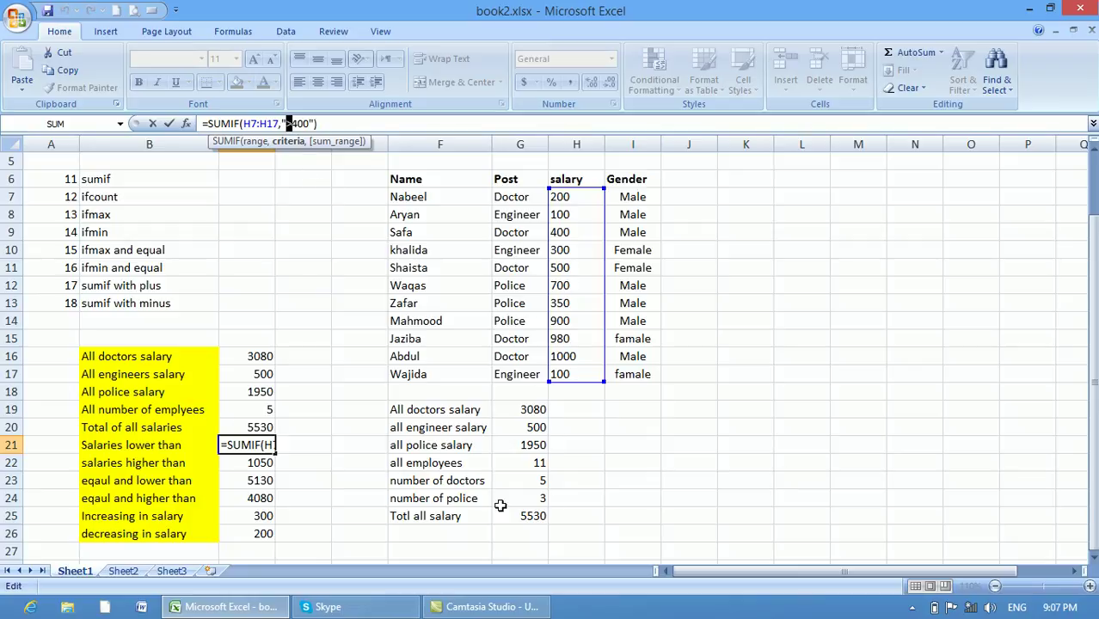
Enter the label "salaries lower than" in F26 and widen column F so the whole label fits
left_click(425, 534)
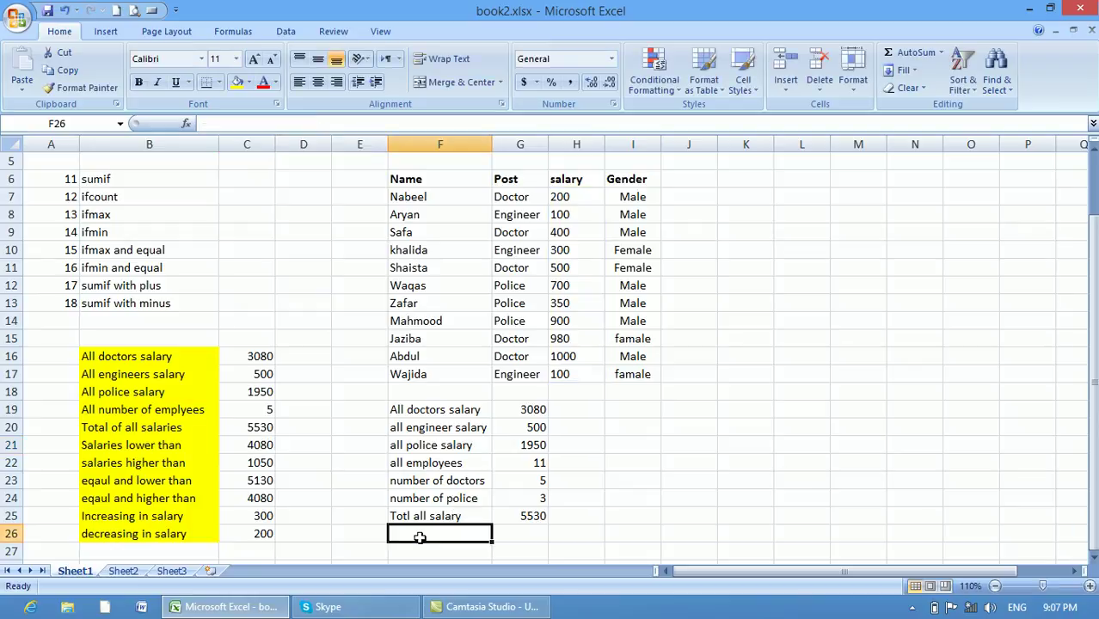
type("salaries l")
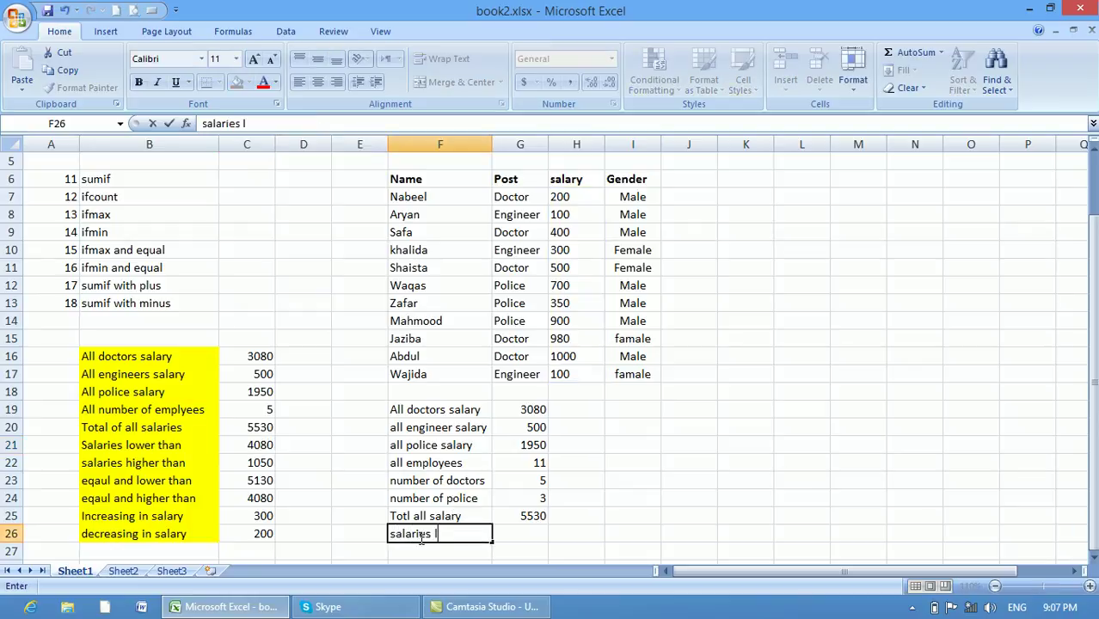
type("ower than")
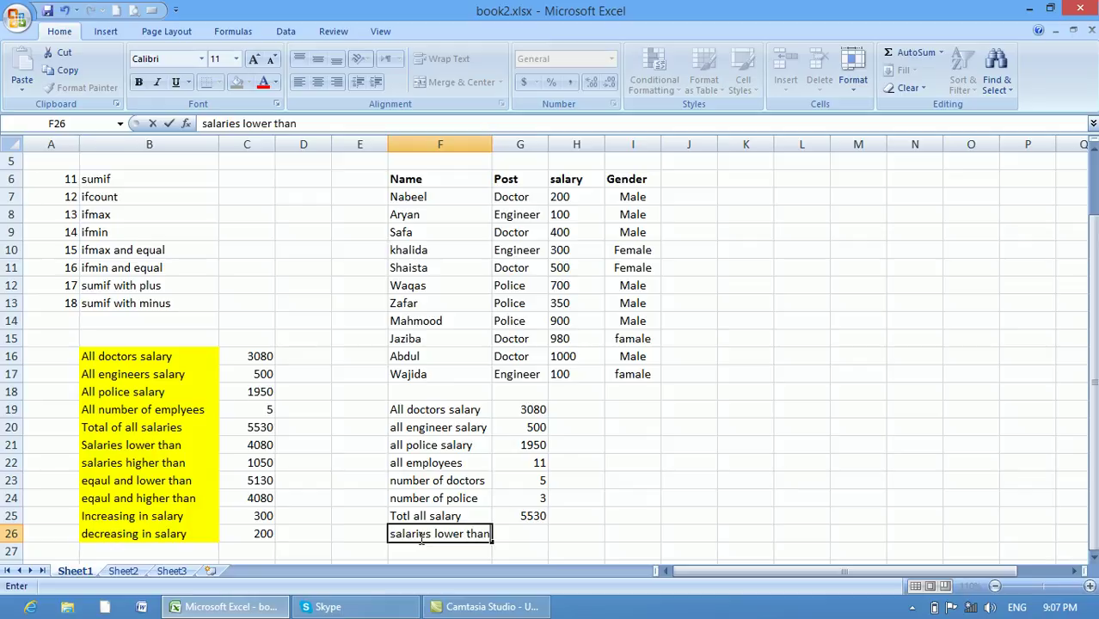
left_click(489, 145)
left_click_drag(492, 146, 554, 146)
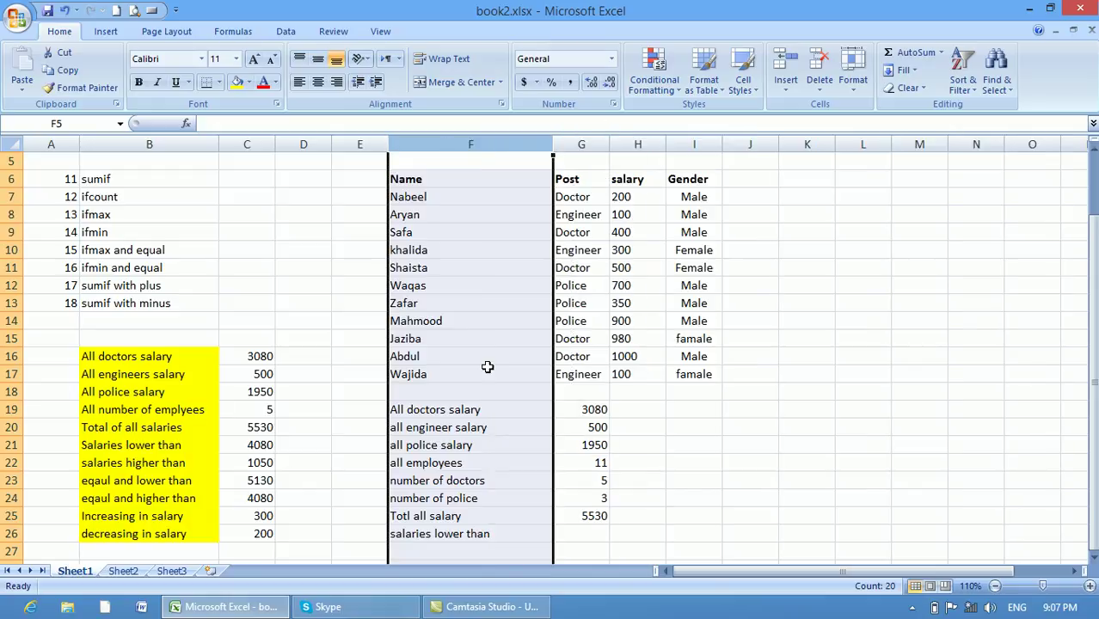
Extend the label in F26 to read "sum ofsalaries lower than 500"
left_click(496, 533)
double_click(496, 534)
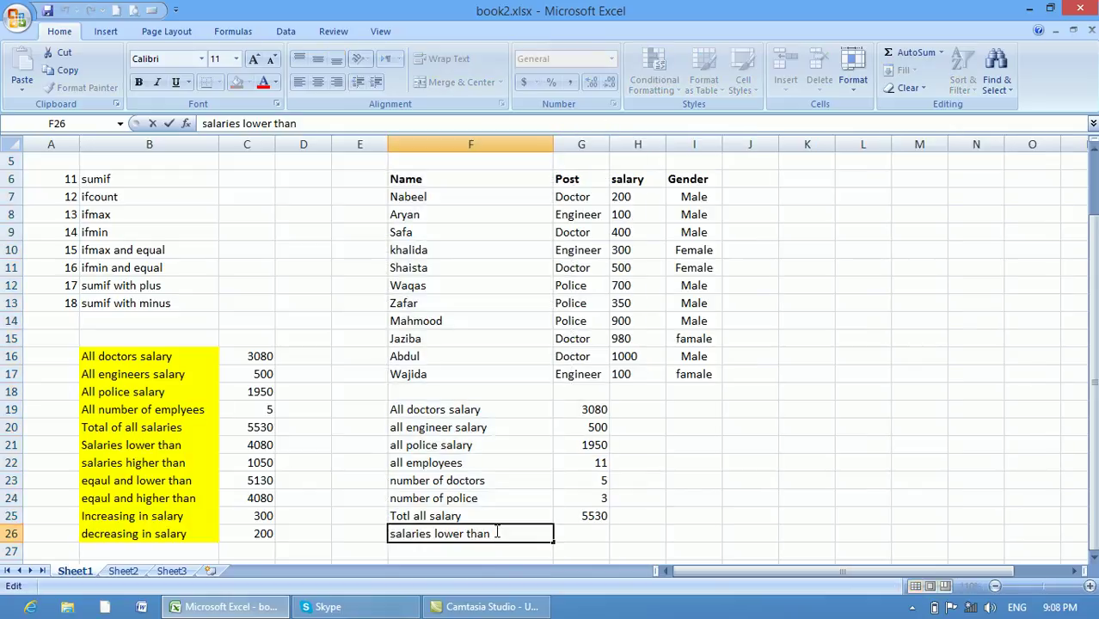
type("500")
double_click(392, 534)
left_click(391, 534)
type("sum of")
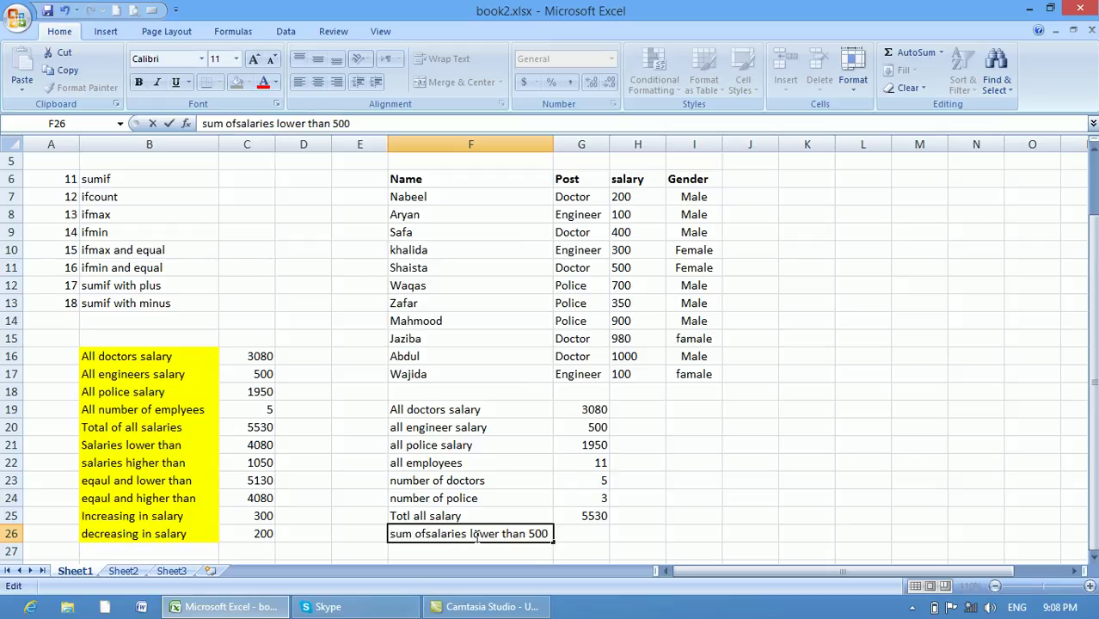
Enter the formula =SUMIF(H7:H17,">500") in G26 beside the "sum ofsalaries lower than 500" label
left_click(597, 537)
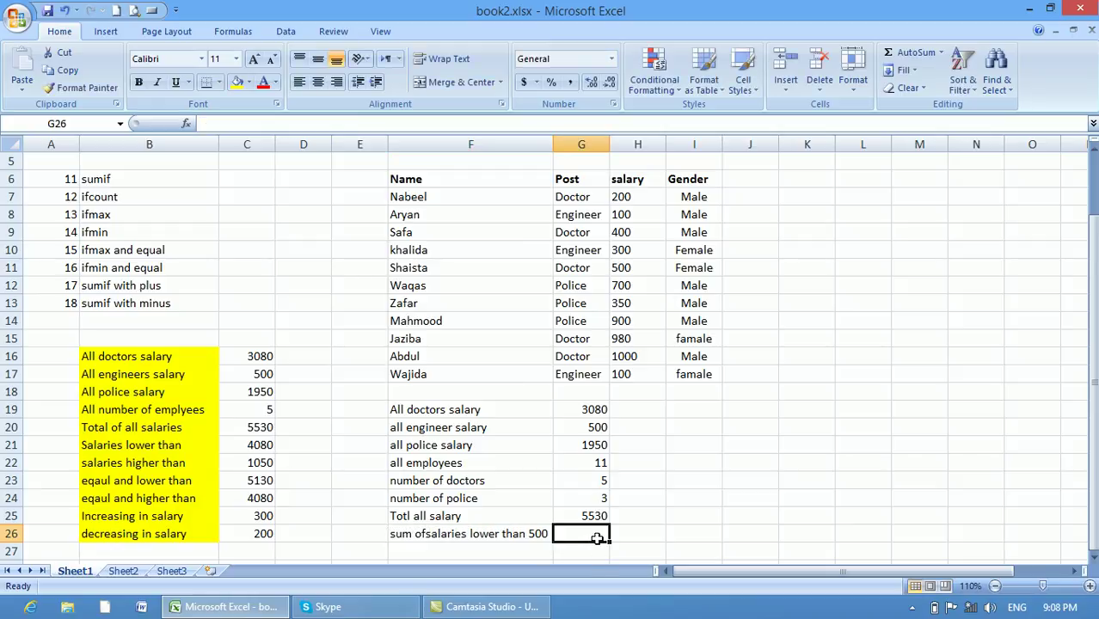
type("=sum")
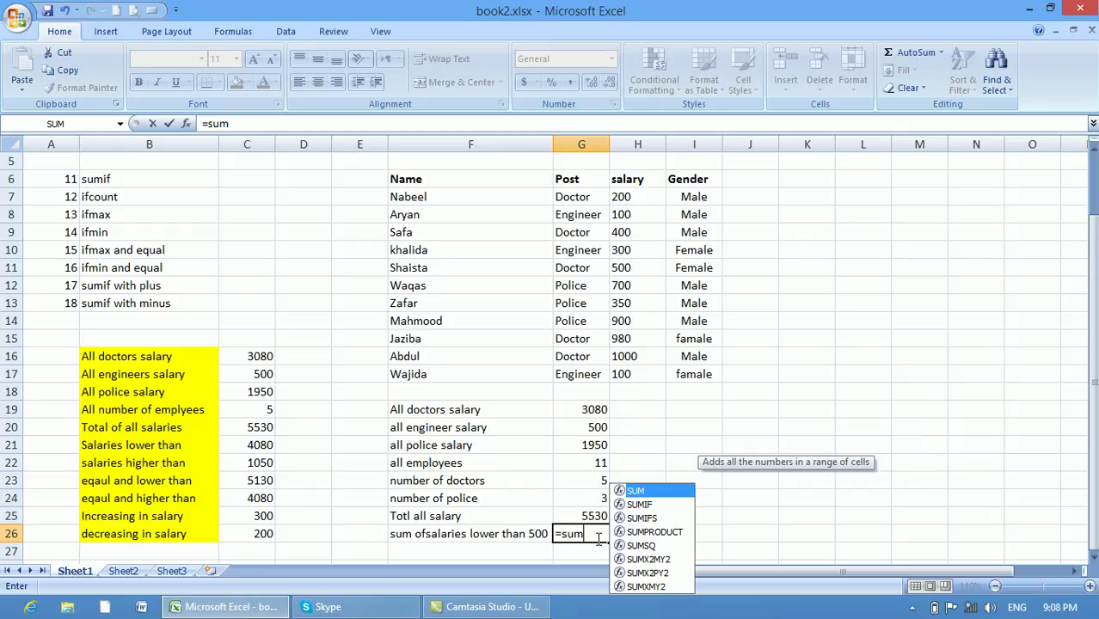
key("BackSpace")
key("BackSpace")
key("BackSpace")
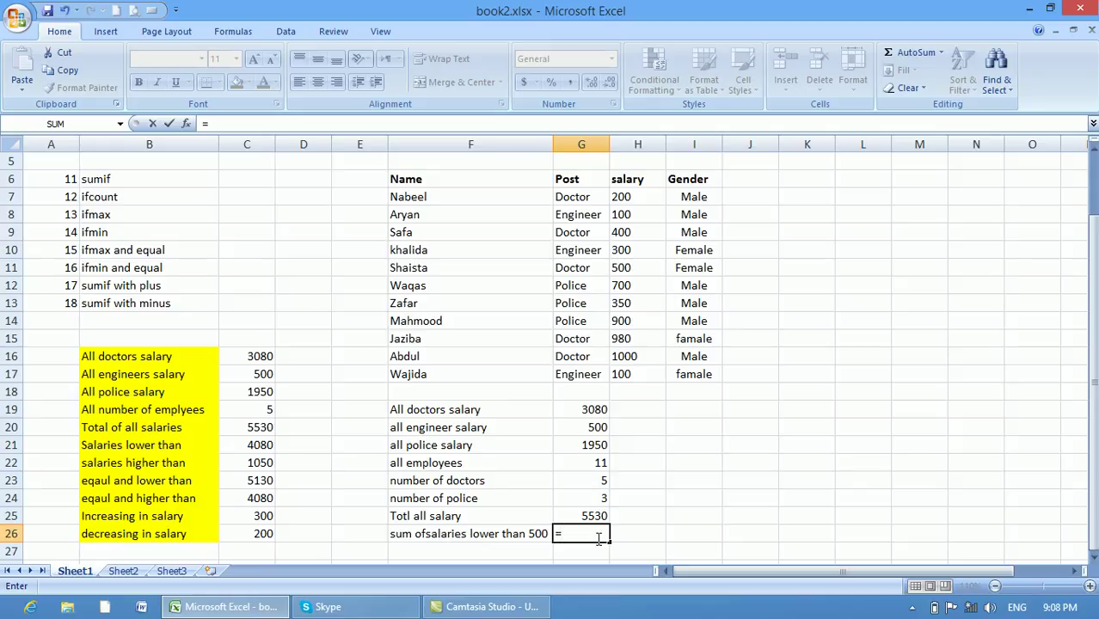
type("sum")
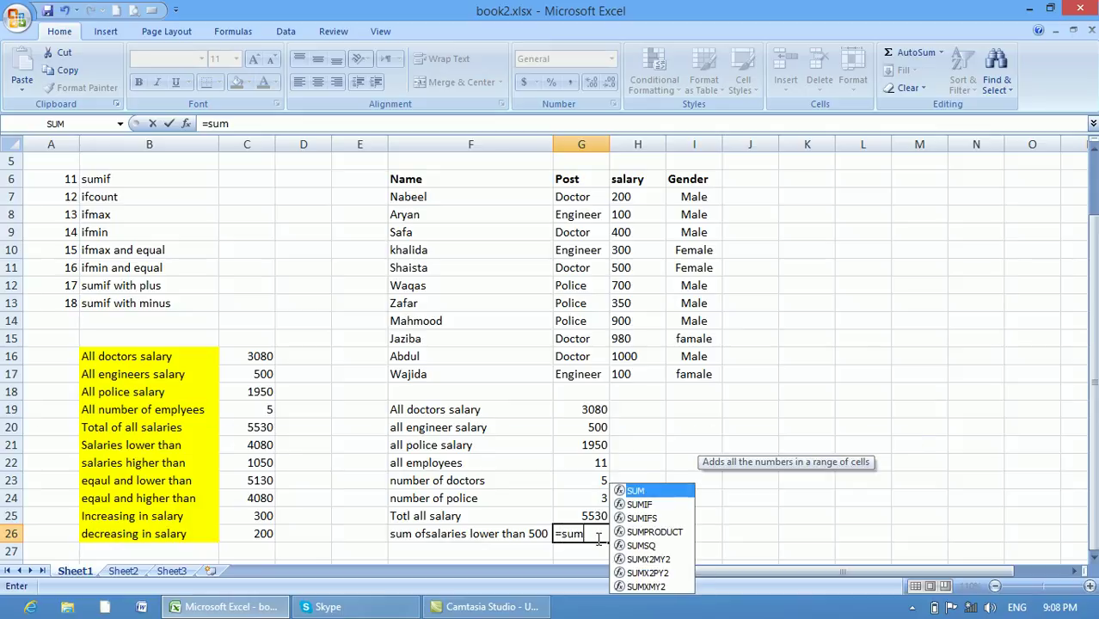
type("if(")
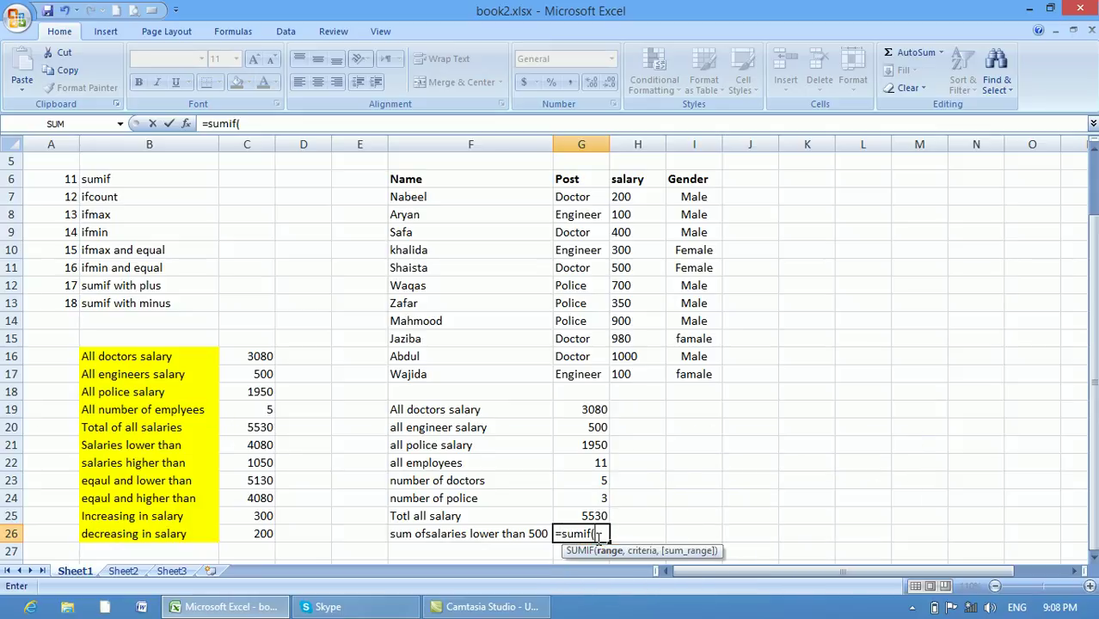
left_click_drag(625, 197, 638, 369)
type(",")
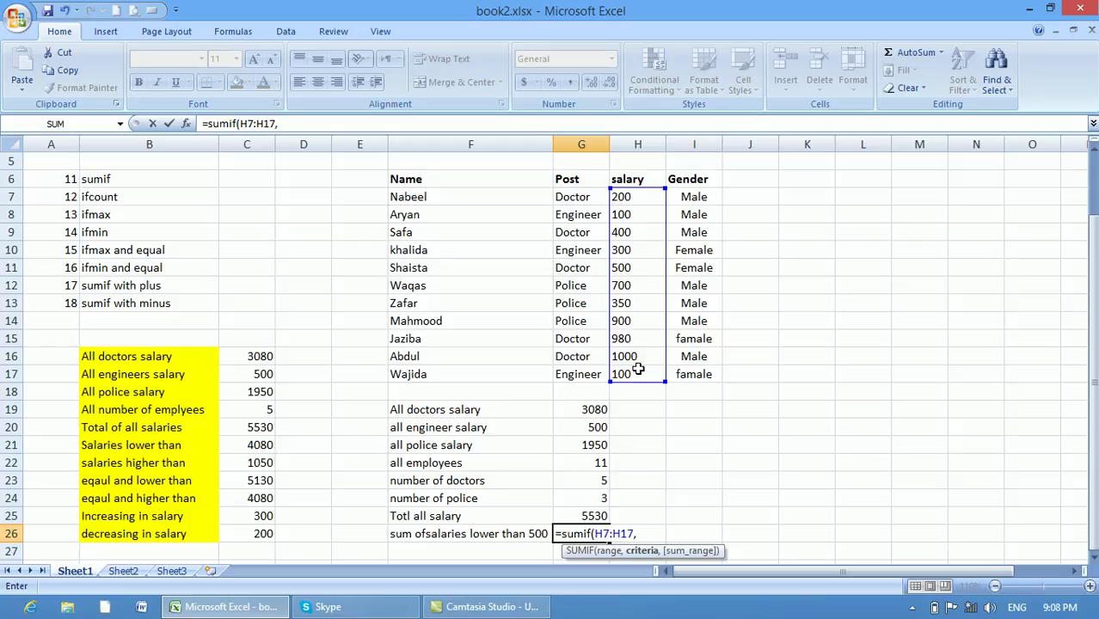
type("\">500\")")
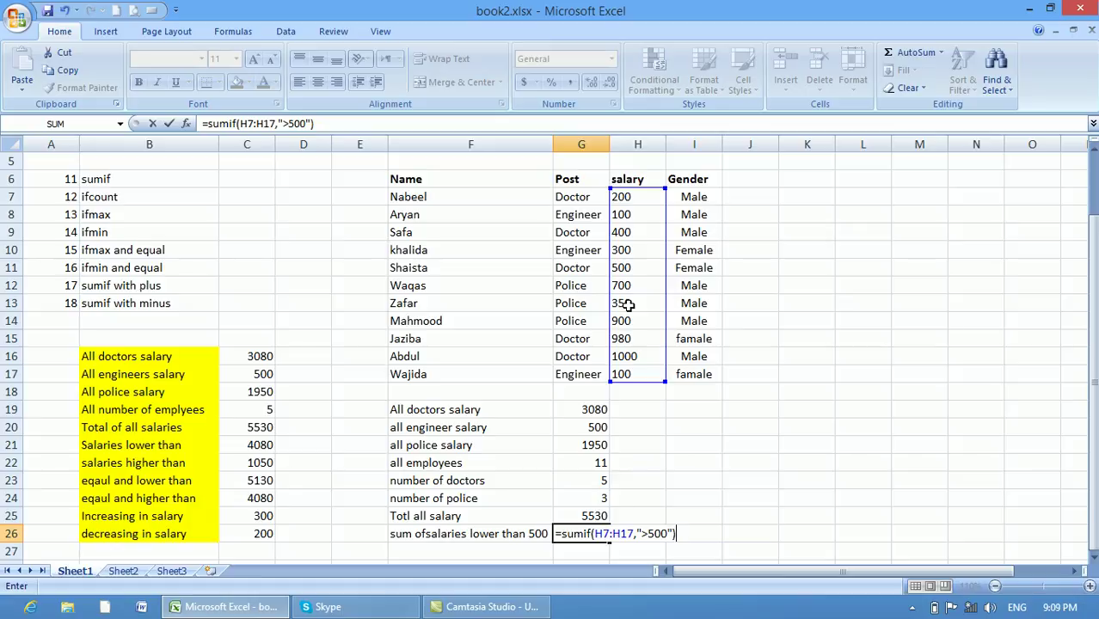
key("Return")
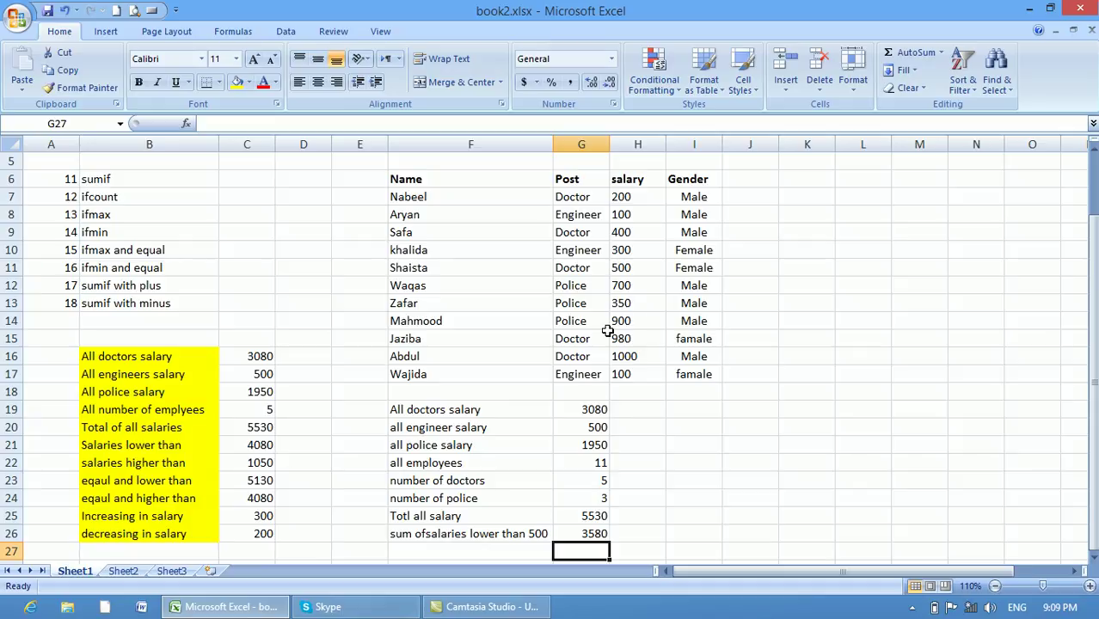
left_click(590, 534)
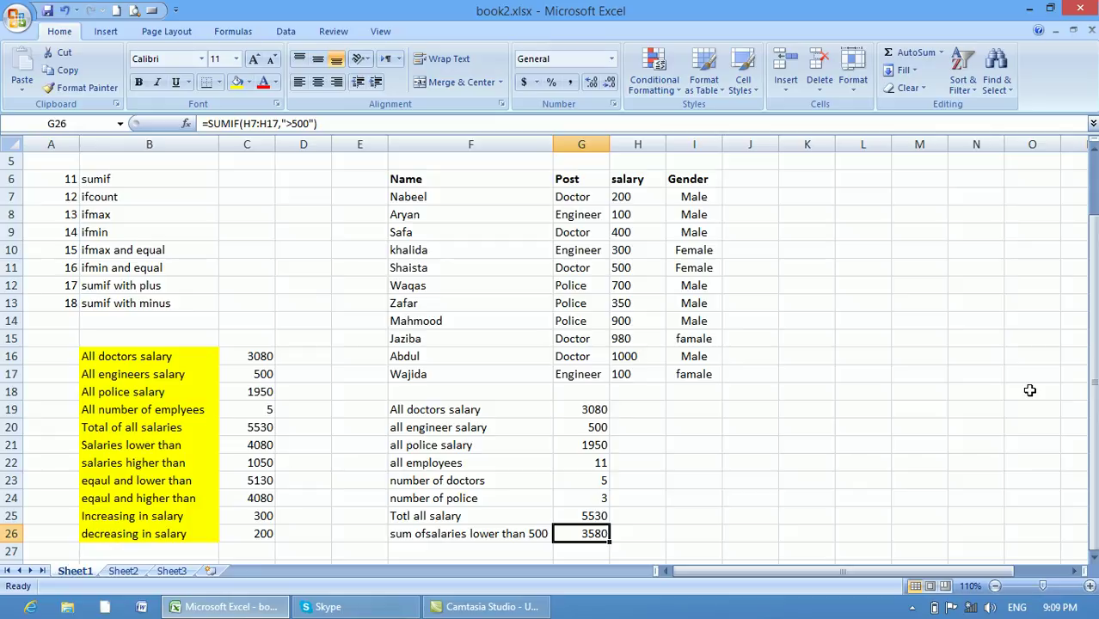
Copy the label in F26 to F27 and replace "lower" with "higher" in the copy
left_click(471, 535)
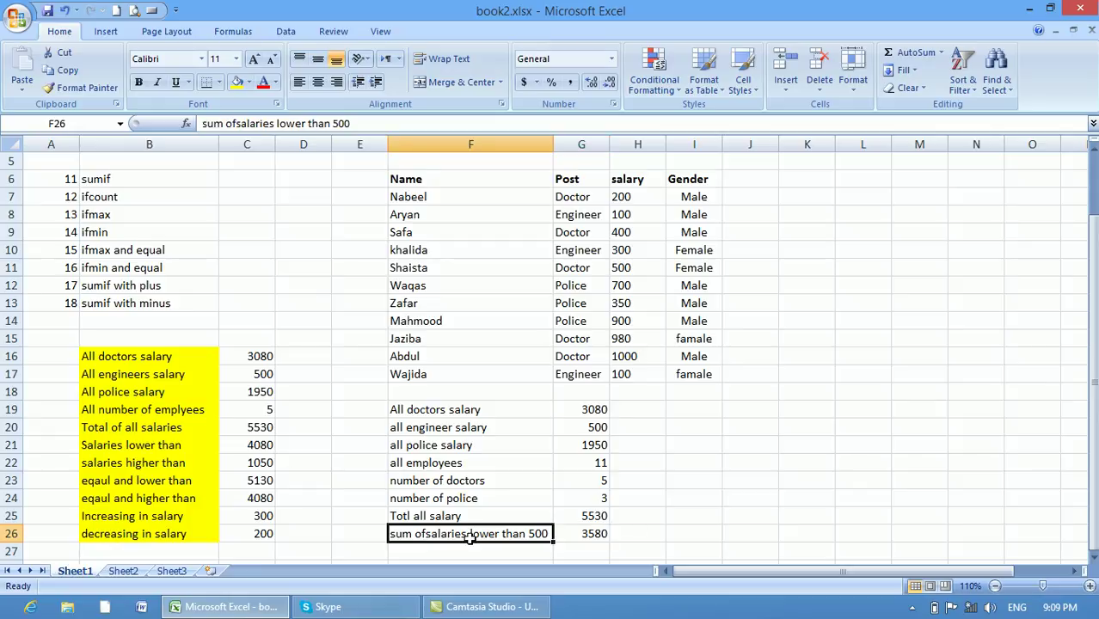
key("ctrl+c")
left_click(454, 553)
key("ctrl+v")
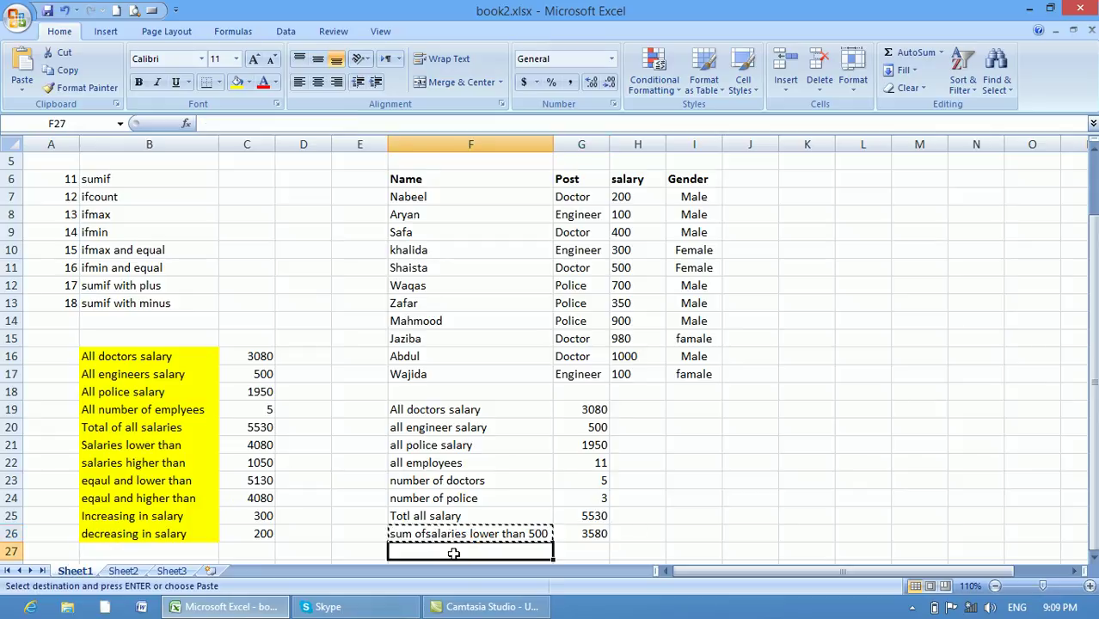
double_click(456, 553)
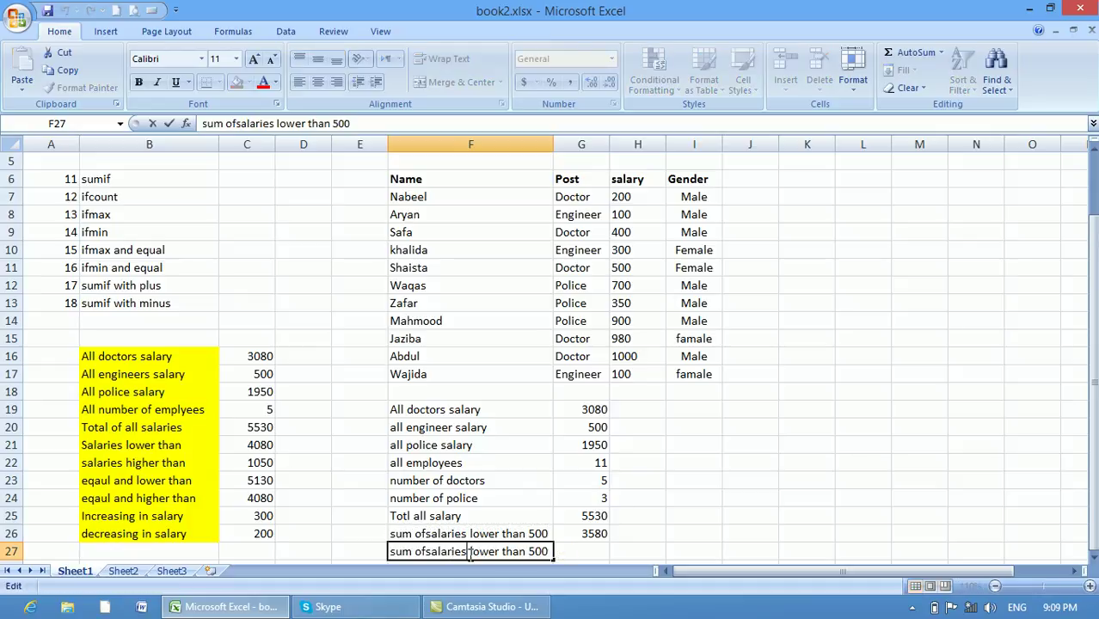
key("BackSpace")
key("BackSpace")
key("BackSpace")
key("BackSpace")
key("BackSpace")
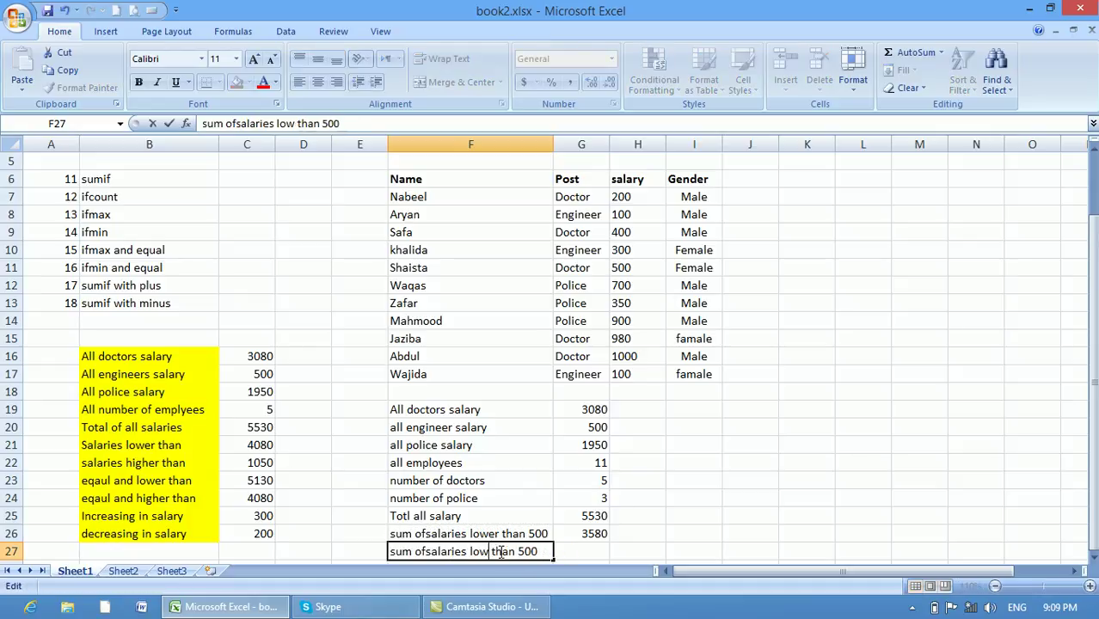
type("higher")
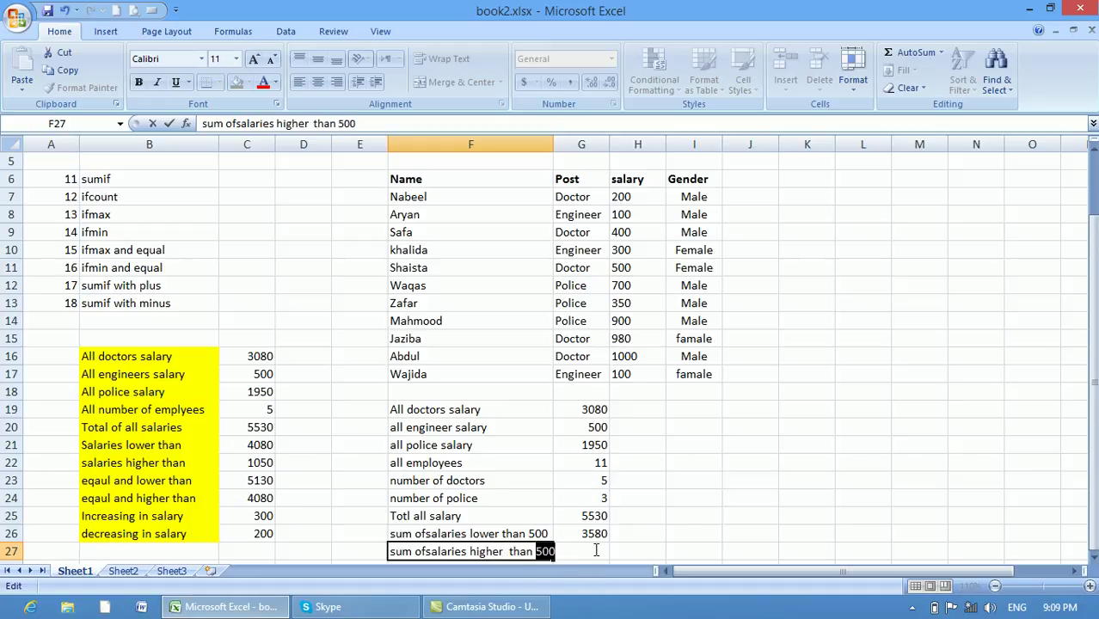
left_click(621, 537)
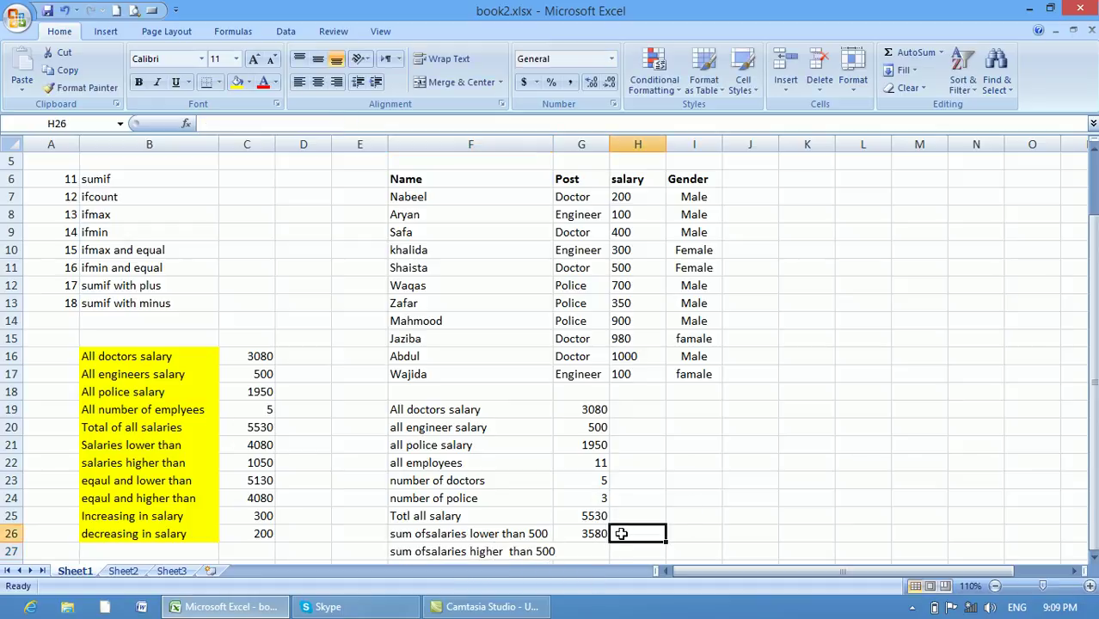
Enter the formula =SUMIF(H7:H17,"<500") in G27 beside the "sum ofsalaries higher than 500" label
left_click(575, 558)
type("=sumf")
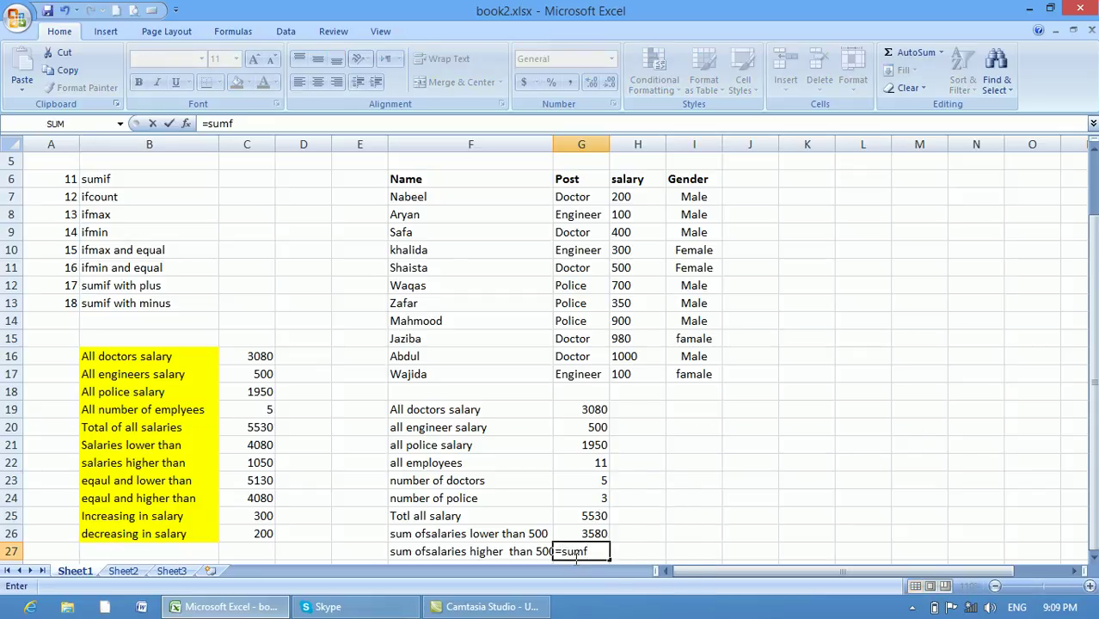
key("BackSpace")
type("if(")
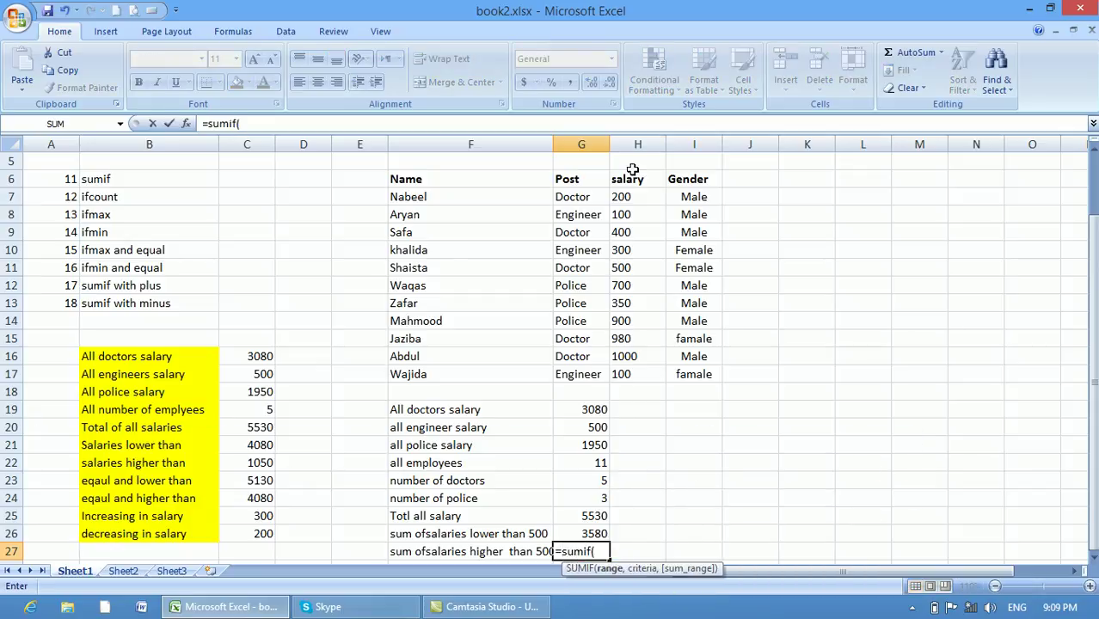
left_click(629, 196)
left_click_drag(630, 196, 621, 376)
type(",\"<")
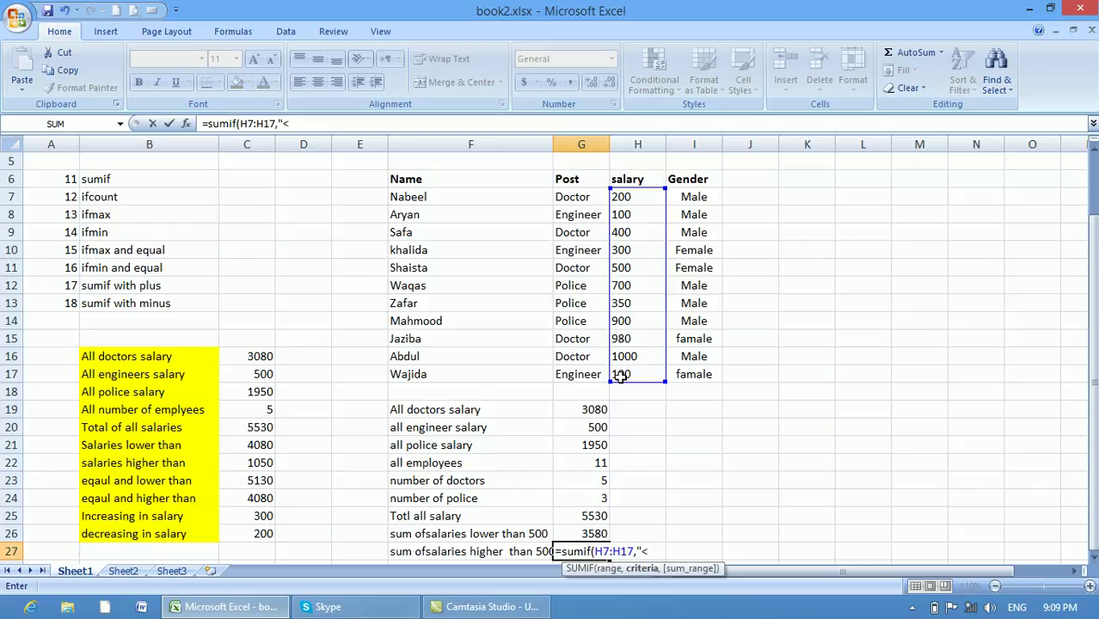
type("500\"")
key("Return")
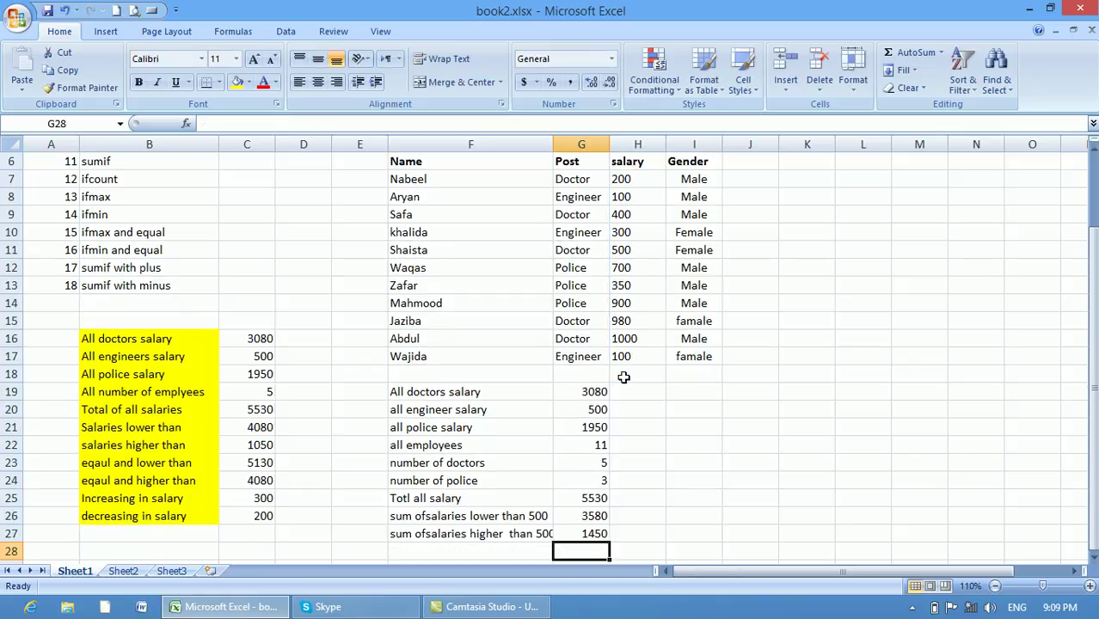
left_click(587, 531)
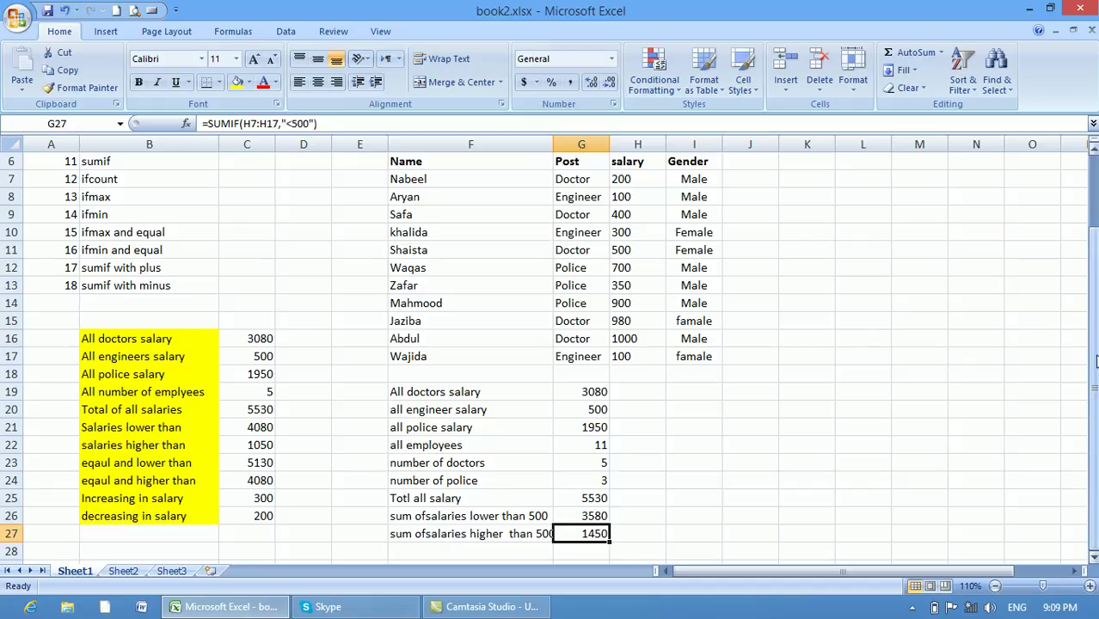
Examine the labelled summary results in F19:G27 at 120% zoom and the SUMIF formula in G26
left_click(1091, 586)
left_click(1090, 586)
left_click(1091, 586)
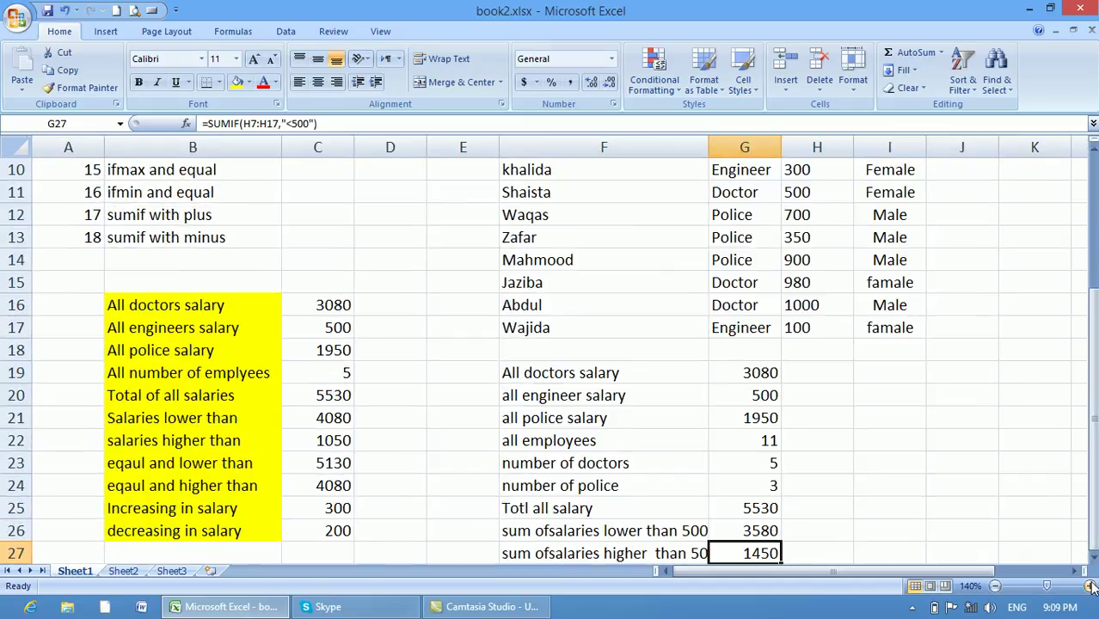
left_click(995, 585)
left_click(995, 585)
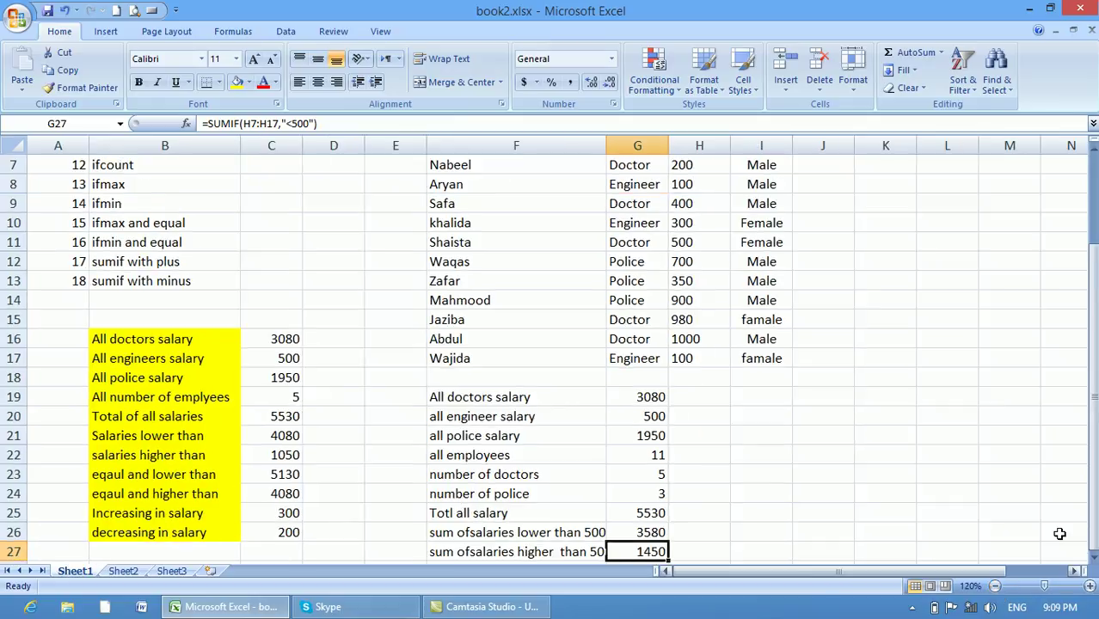
left_click(1092, 558)
left_click(1092, 558)
left_click(1093, 558)
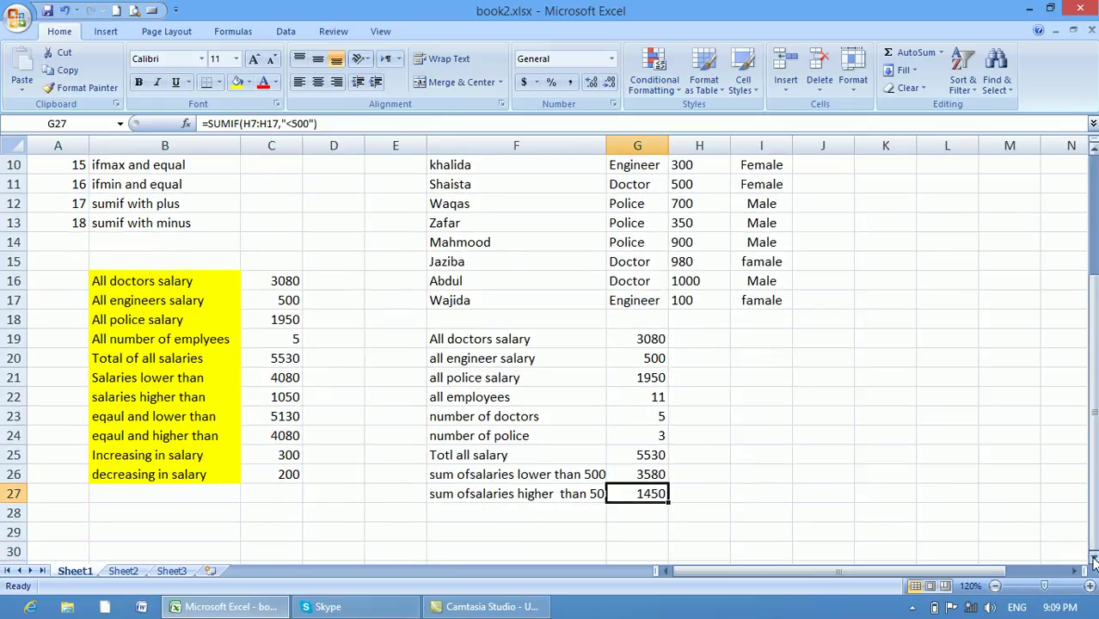
left_click(687, 494)
left_click_drag(453, 339, 621, 474)
left_click(621, 474)
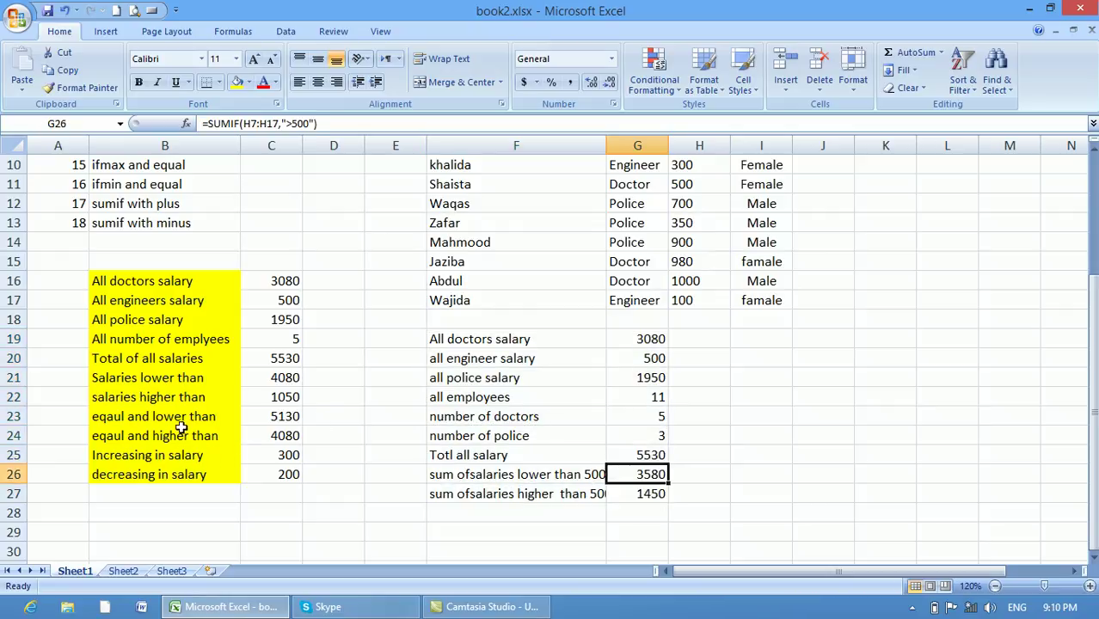
left_click(294, 124)
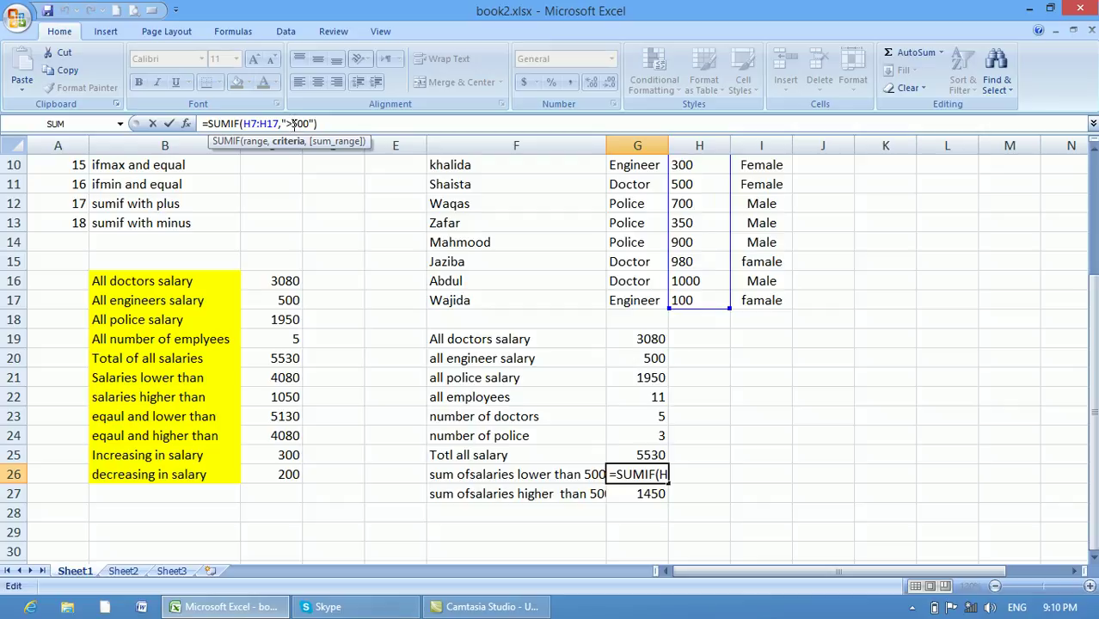
type("=")
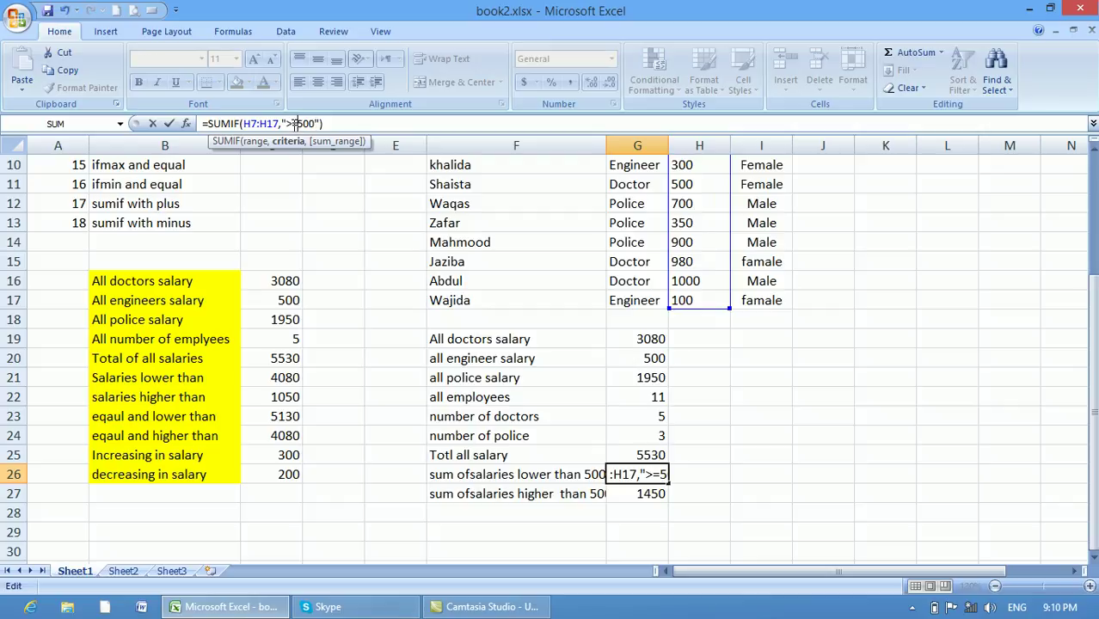
key("BackSpace")
left_click(641, 492)
left_click(641, 417)
left_click(750, 396)
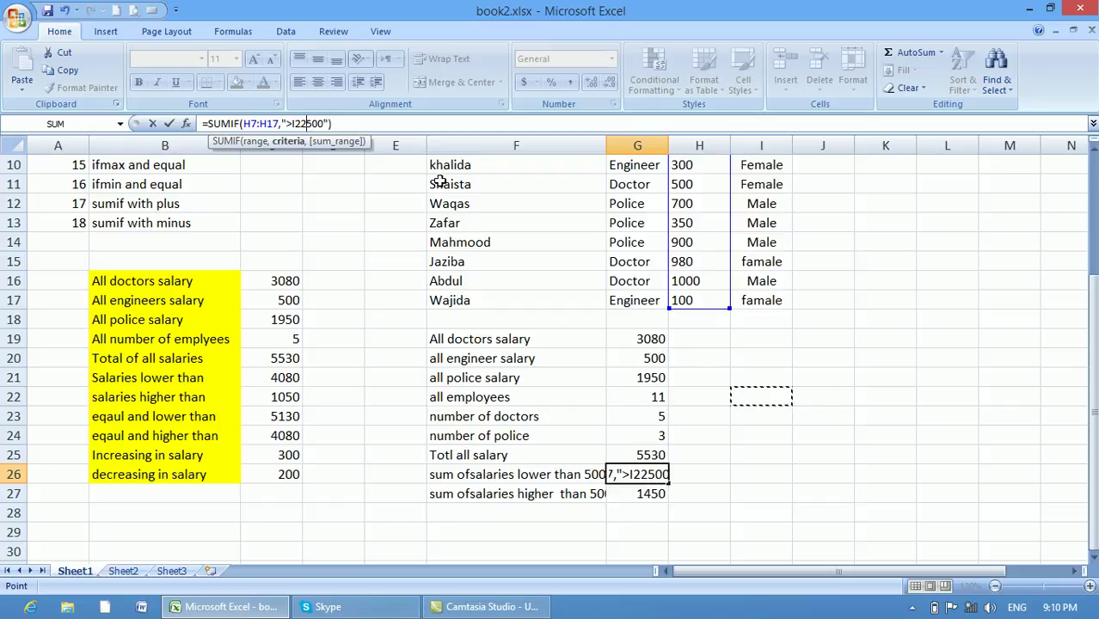
key("BackSpace")
key("BackSpace")
key("BackSpace")
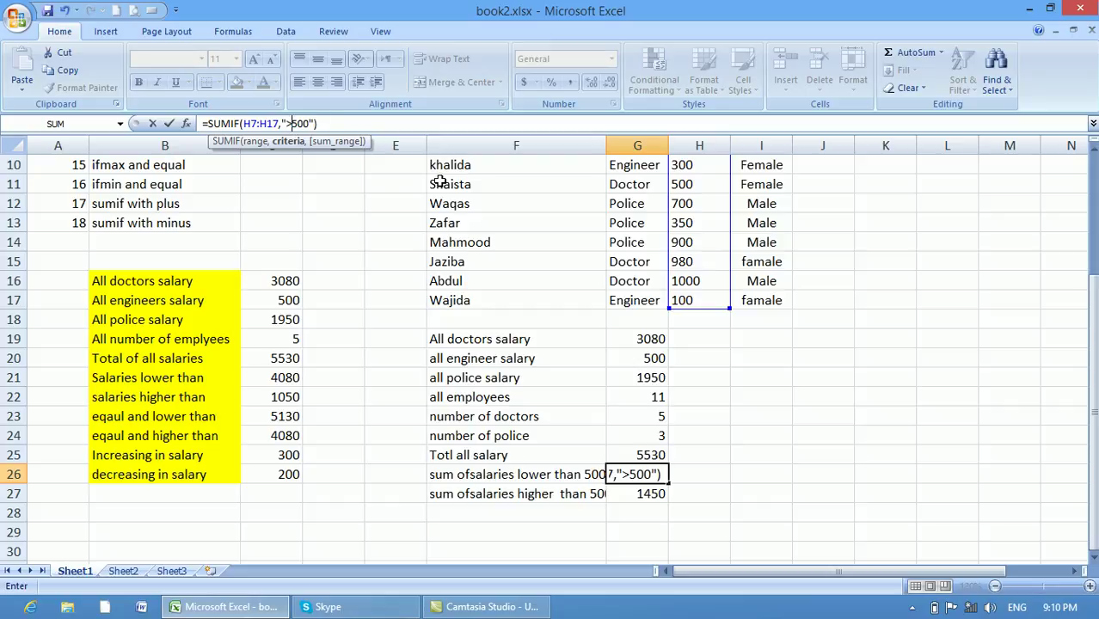
left_click(541, 223)
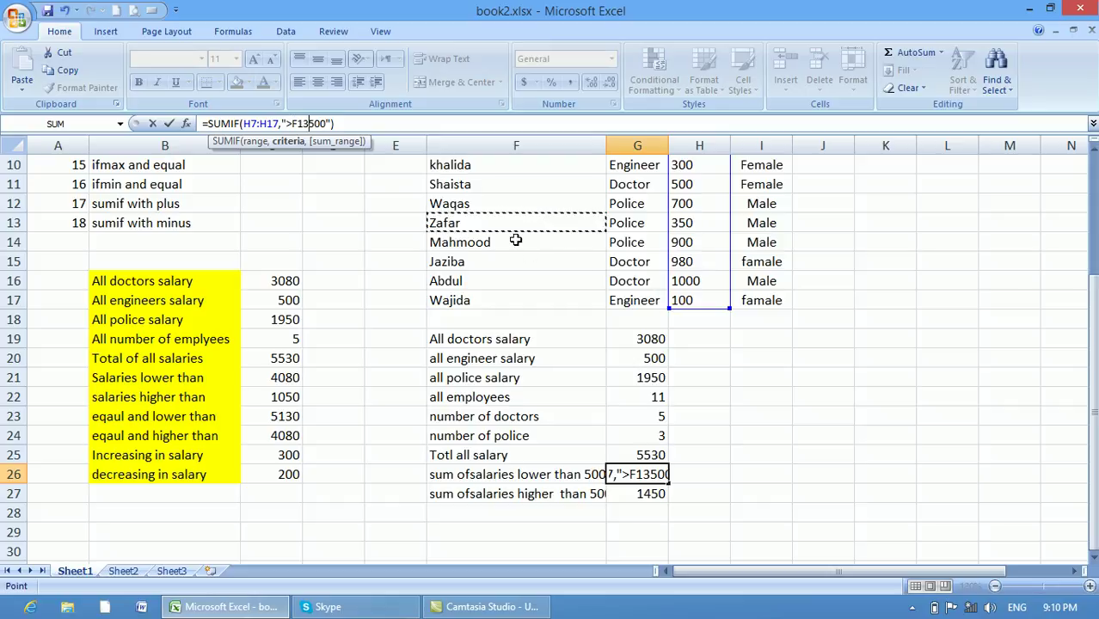
key("BackSpace")
key("BackSpace")
key("BackSpace")
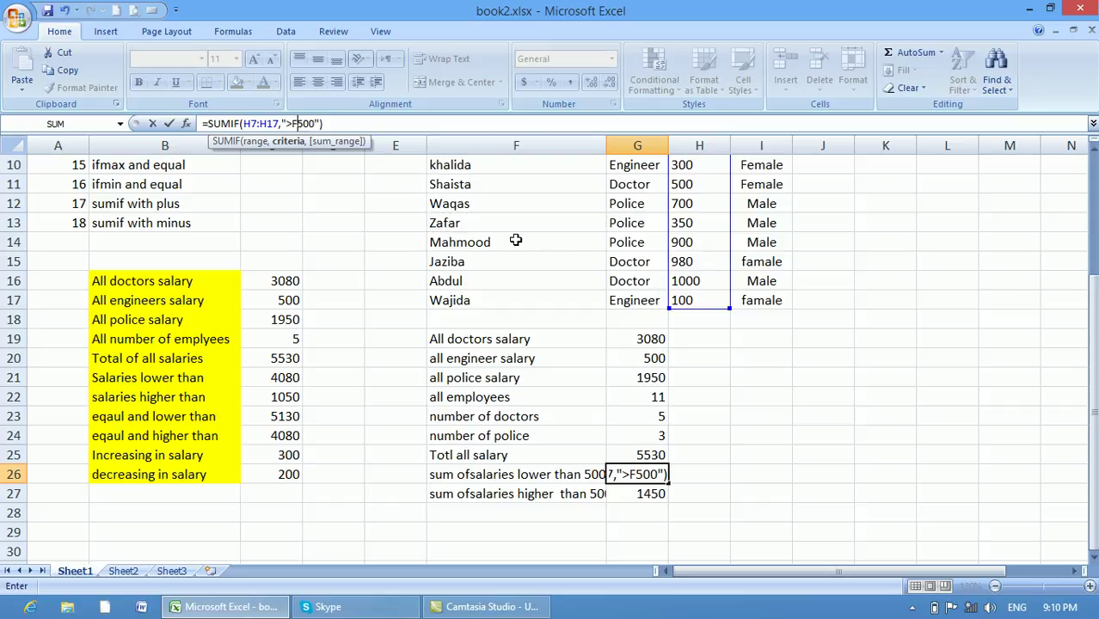
left_click(748, 421)
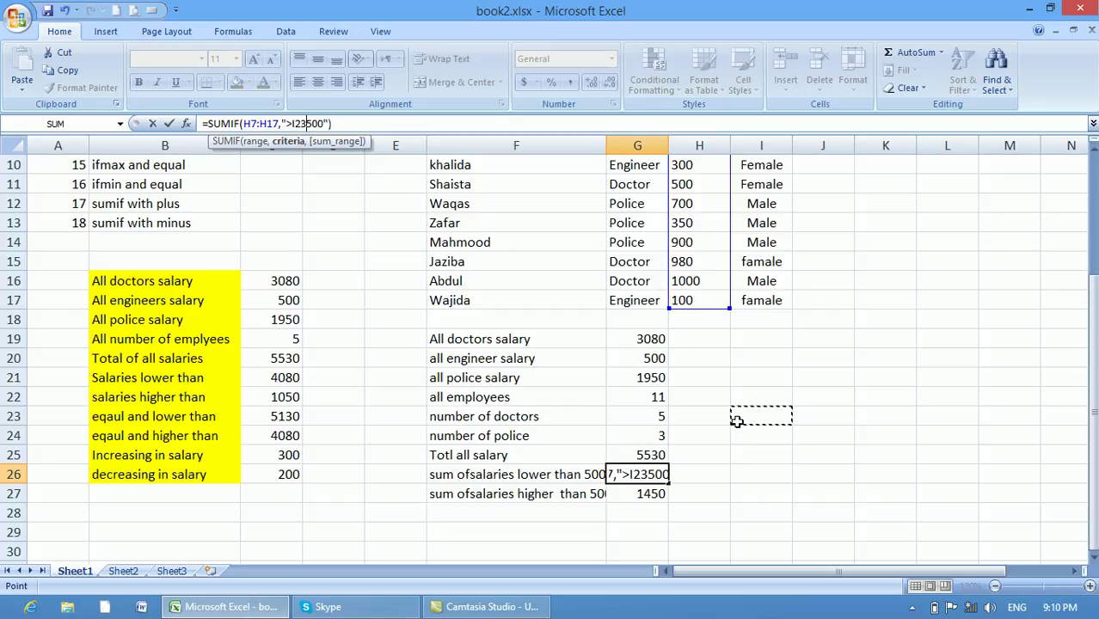
left_click(685, 467)
key("BackSpace")
key("BackSpace")
key("BackSpace")
key("BackSpace")
key("BackSpace")
key("BackSpace")
key("BackSpace")
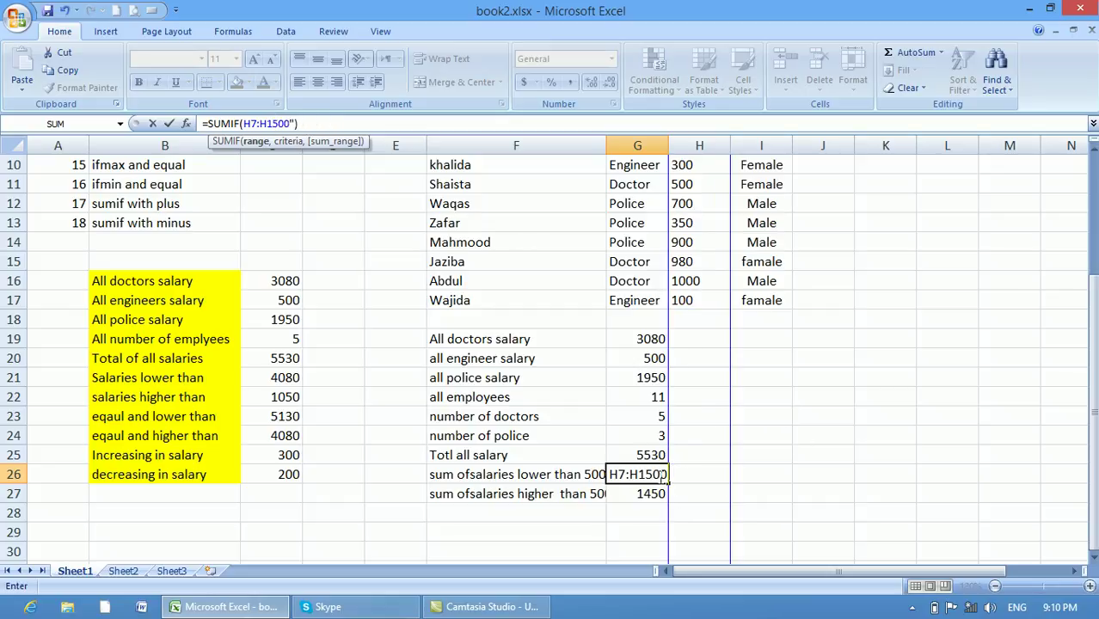
Clear the broken SUMIF formula from G26
double_click(660, 474)
key("BackSpace")
key("BackSpace")
key("BackSpace")
key("BackSpace")
key("BackSpace")
key("BackSpace")
key("BackSpace")
key("BackSpace")
key("BackSpace")
key("shift+End")
key("BackSpace")
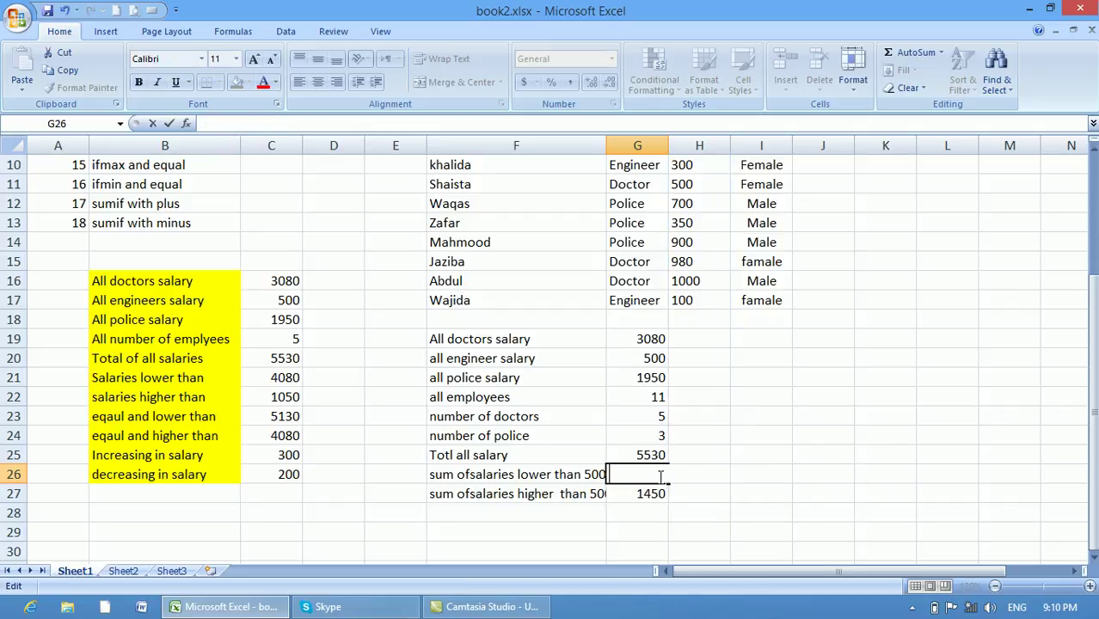
left_click(735, 504)
Enter the formula =SUMIF(H7:H17,">500") in G26 beside the "sum ofsalaries lower than 500" label
left_click(664, 477)
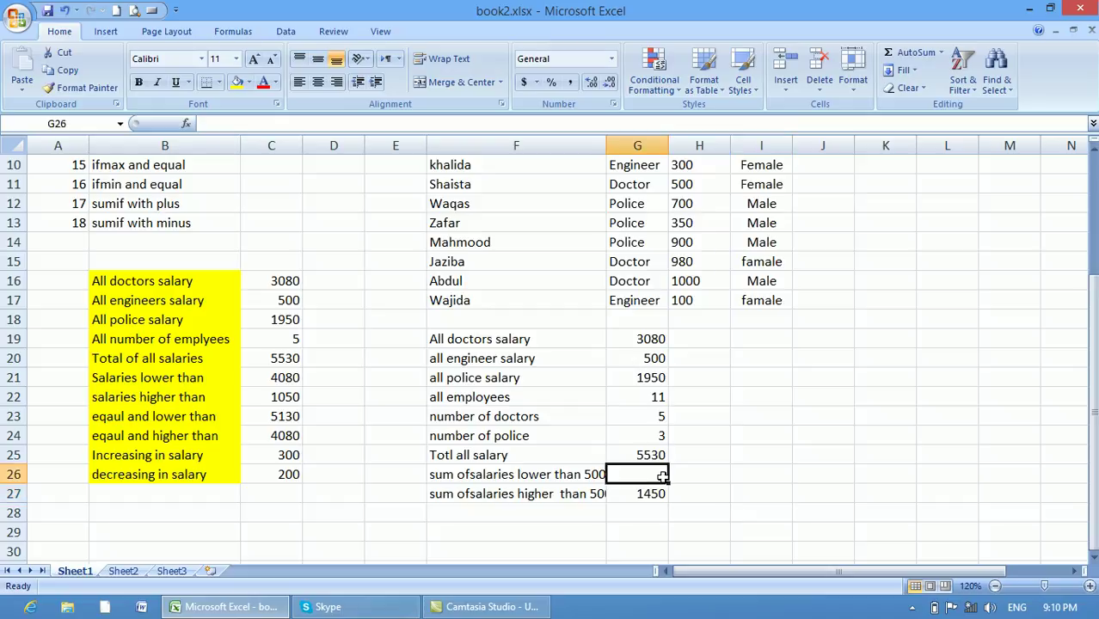
type("=sumif(")
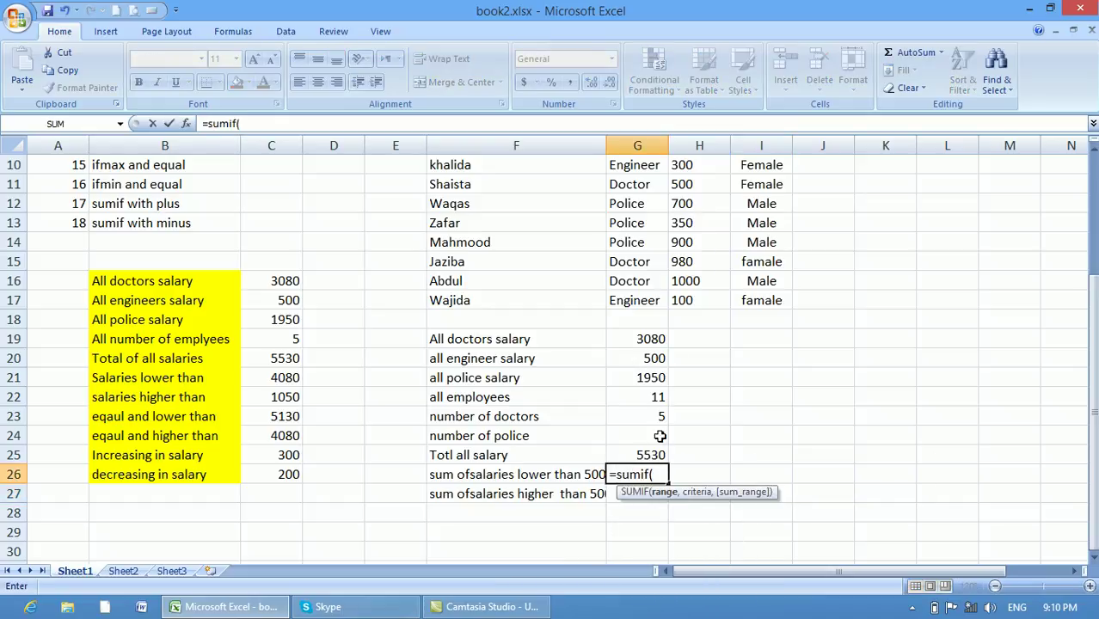
left_click_drag(1094, 357, 1092, 311)
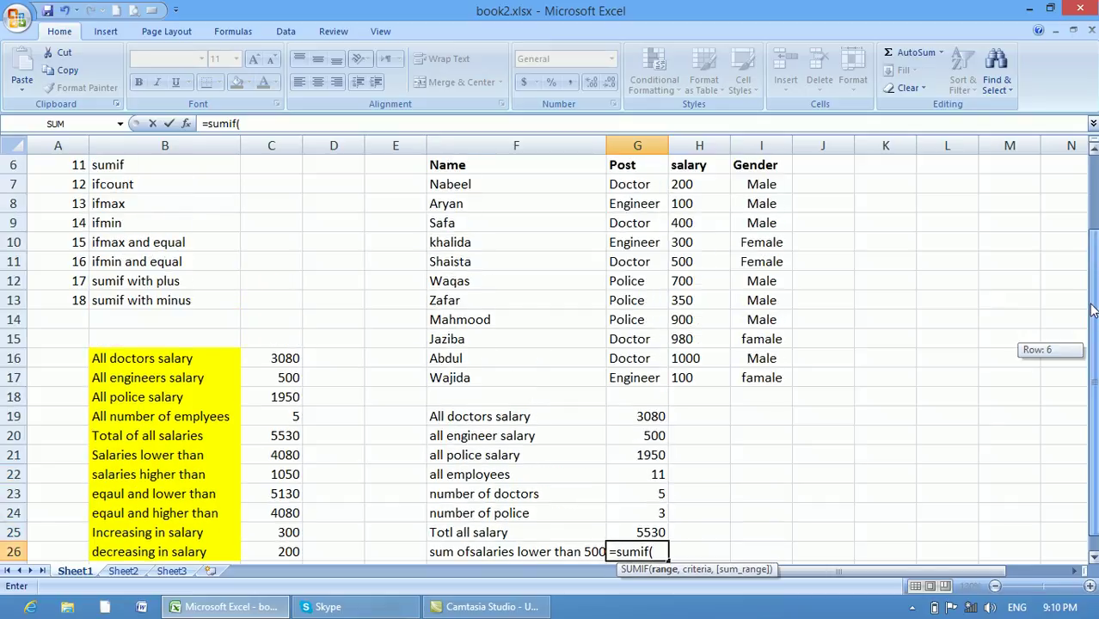
left_click_drag(705, 189, 702, 378)
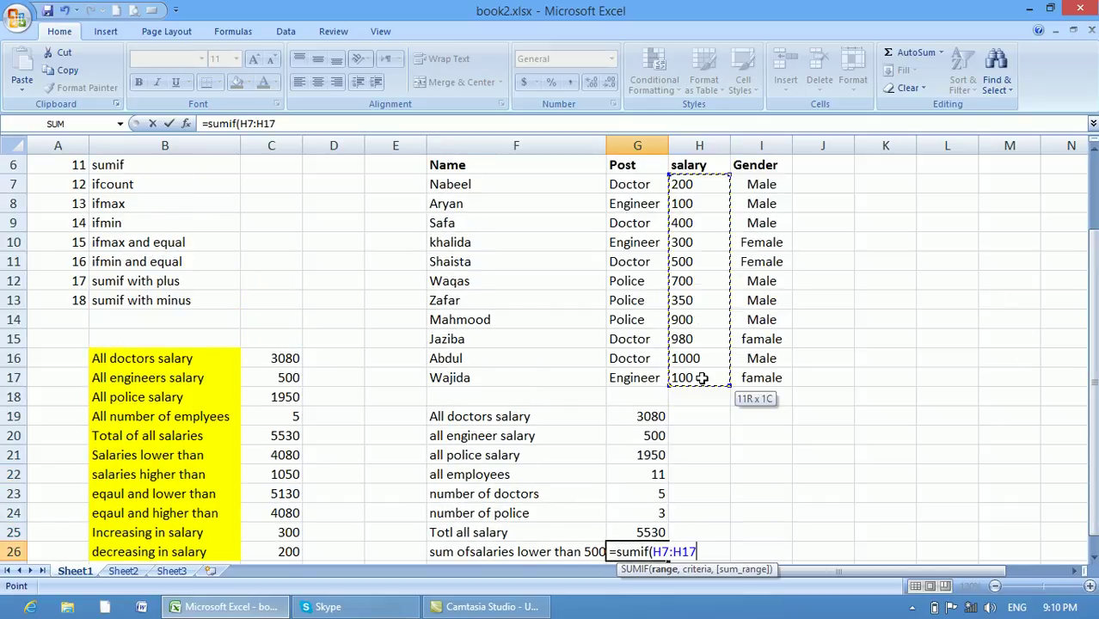
type(",\"")
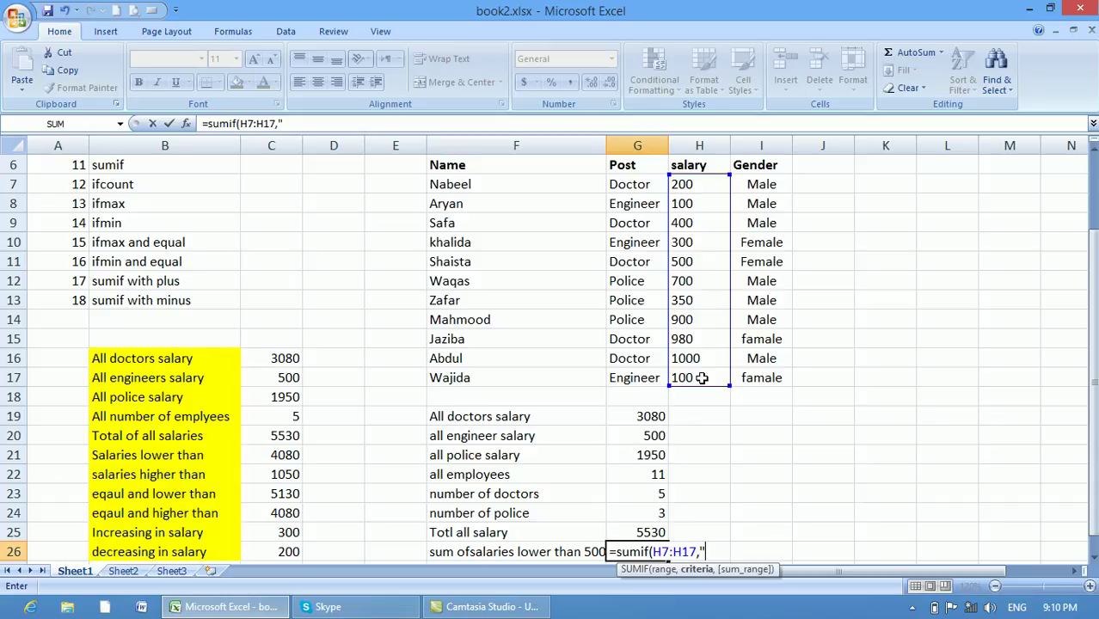
type(">500\")")
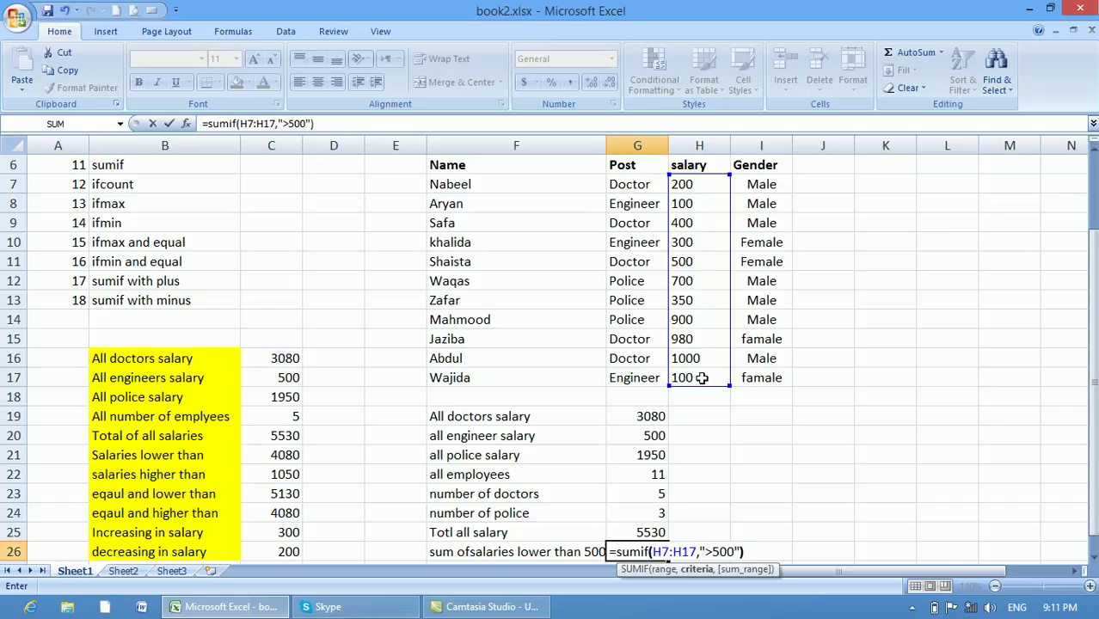
key("Return")
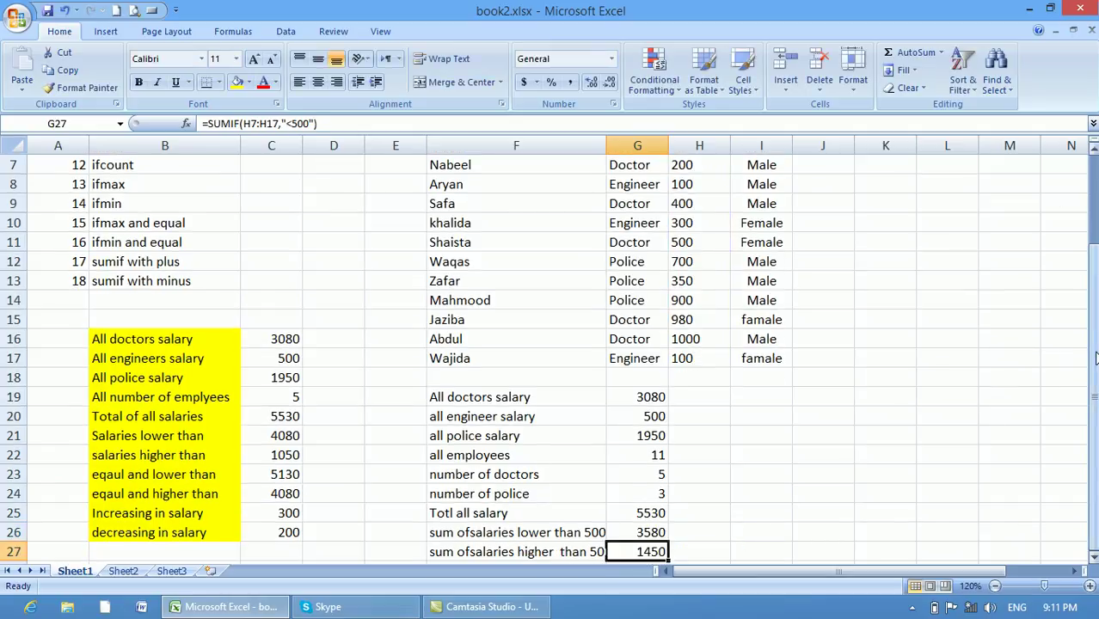
Move the employee table with its headers from F6:I17 to the area starting at J9
left_click_drag(1092, 344, 1093, 291)
left_click_drag(444, 241, 764, 460)
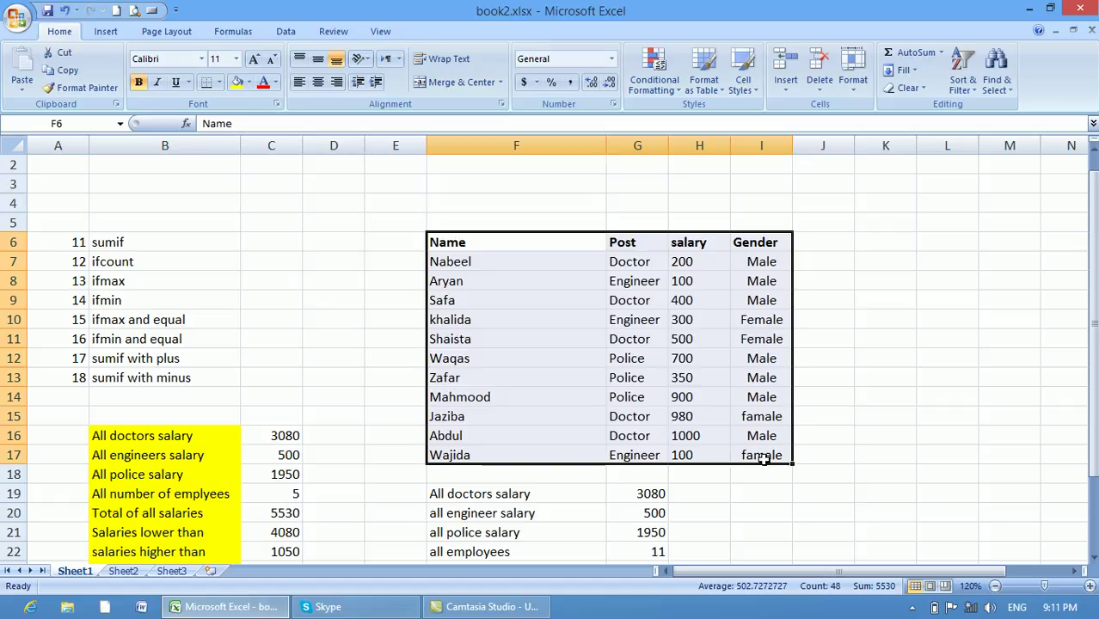
key("ctrl+c")
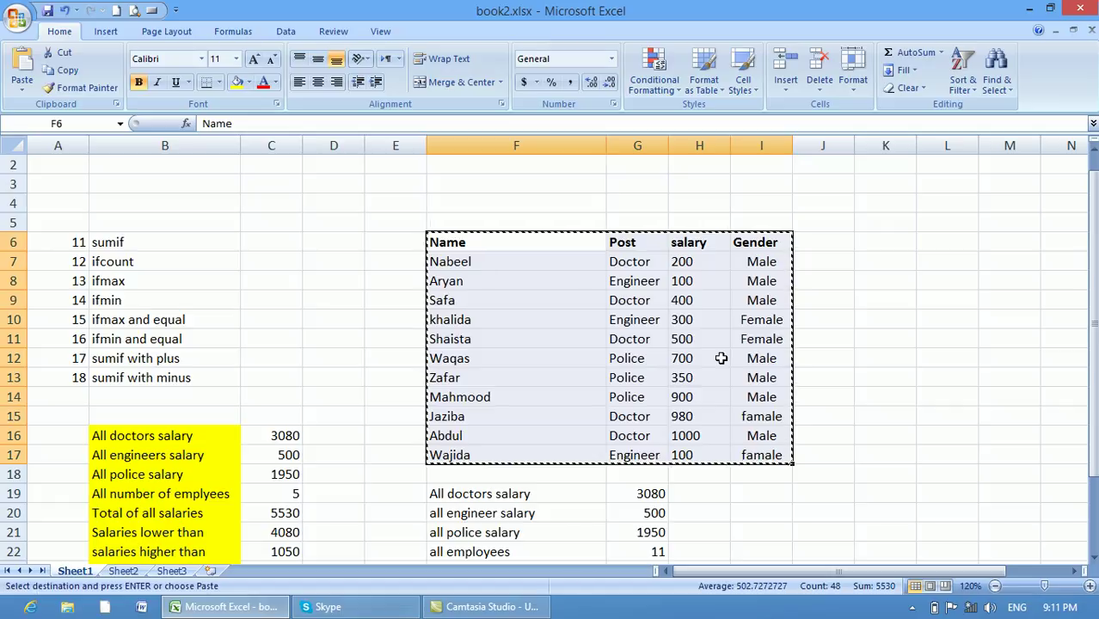
left_click(812, 301)
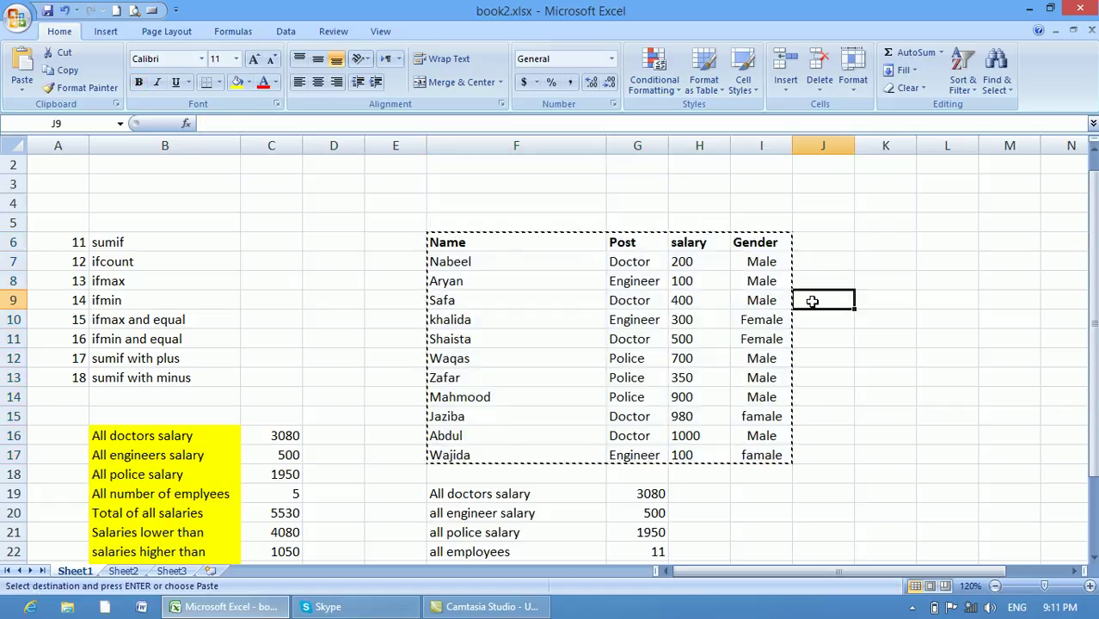
key("ctrl+v")
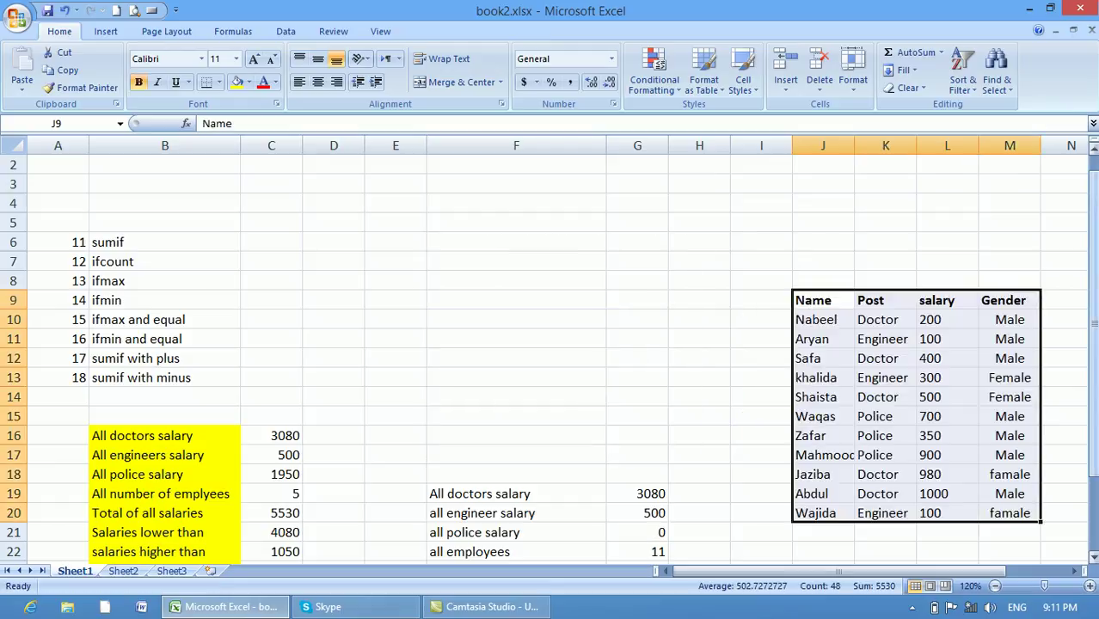
Move the labelled summary block F17:H27 up so that it starts at F12
left_click_drag(1095, 284, 1095, 292)
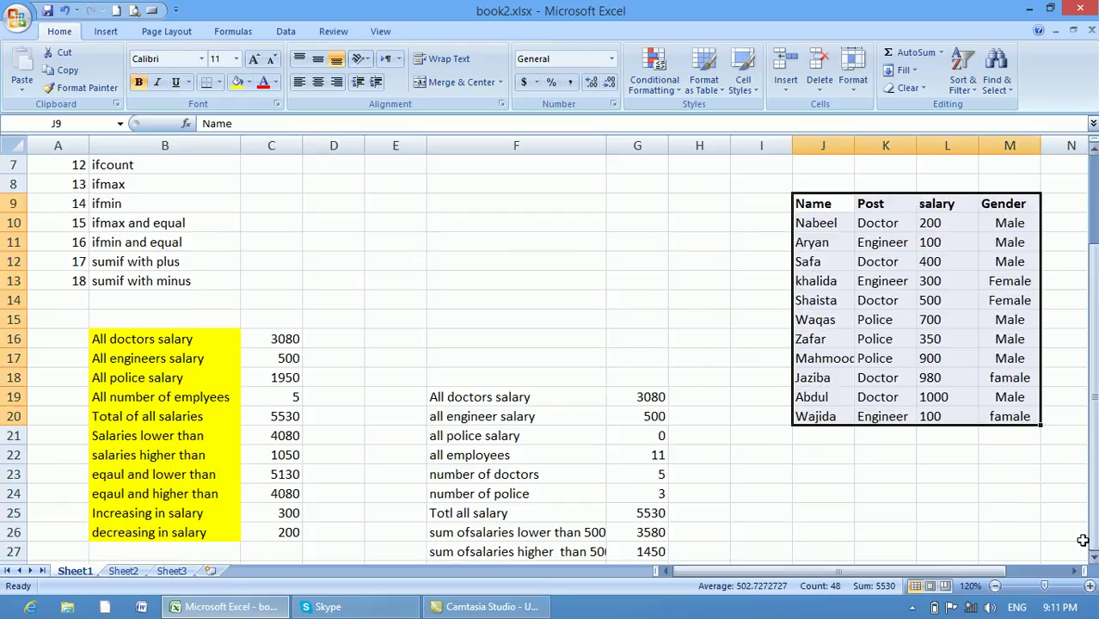
left_click(1093, 558)
left_click(1093, 557)
left_click(1093, 557)
left_click(1093, 557)
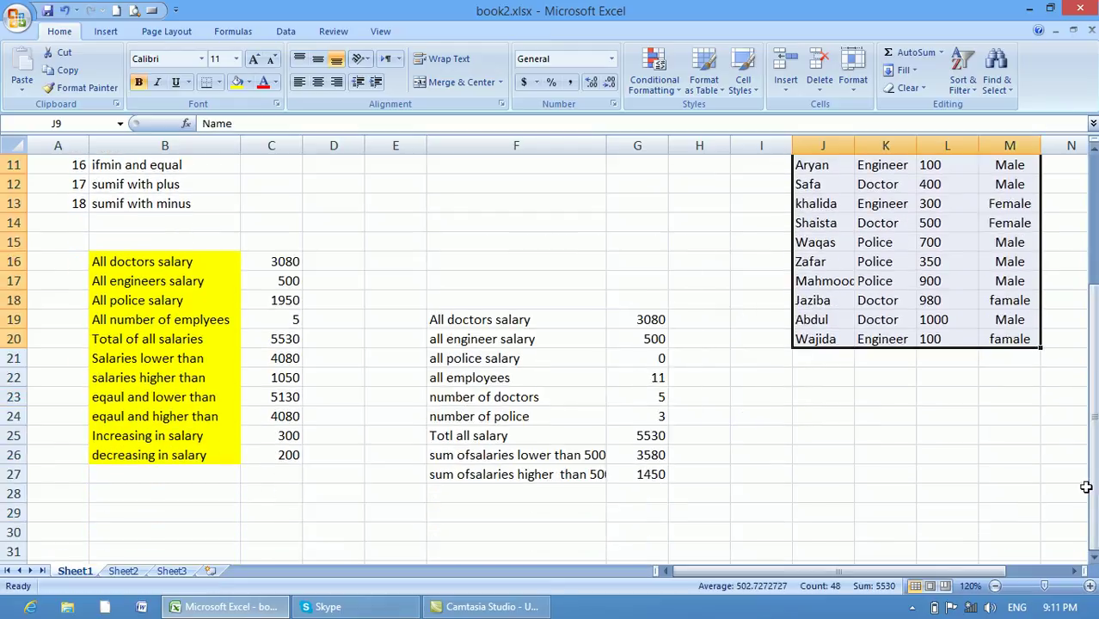
left_click(879, 509)
left_click_drag(673, 478, 448, 279)
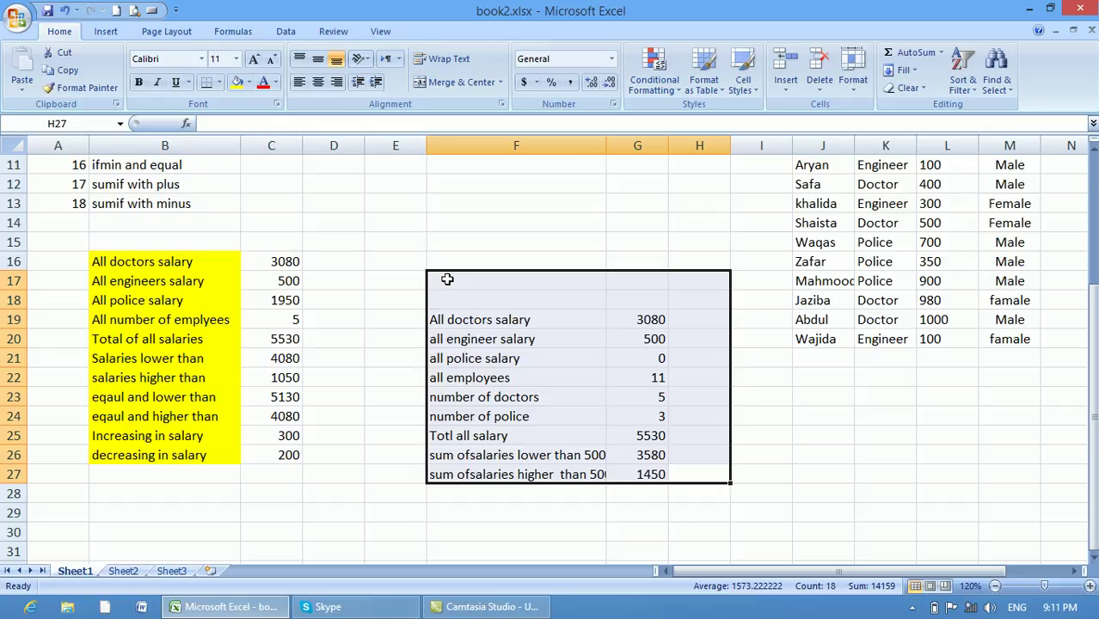
key("ctrl+c")
left_click(443, 179)
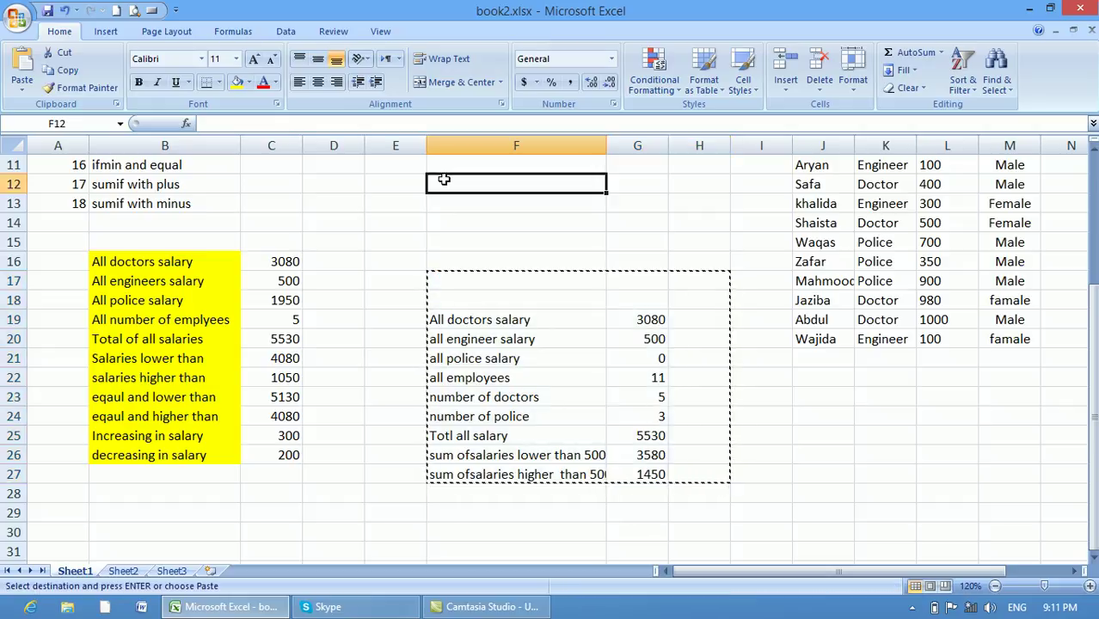
key("Return")
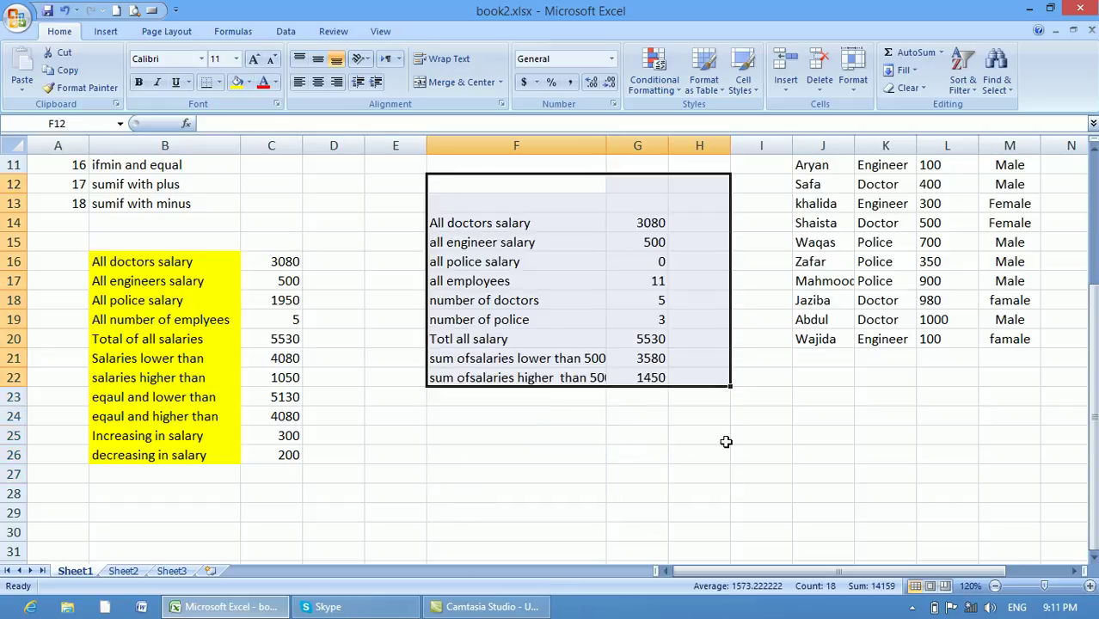
left_click(726, 442)
Change the criterion of the SUMIF formula in G22 to "<E10", keeping the range L10:L20
left_click_drag(1093, 340, 1093, 325)
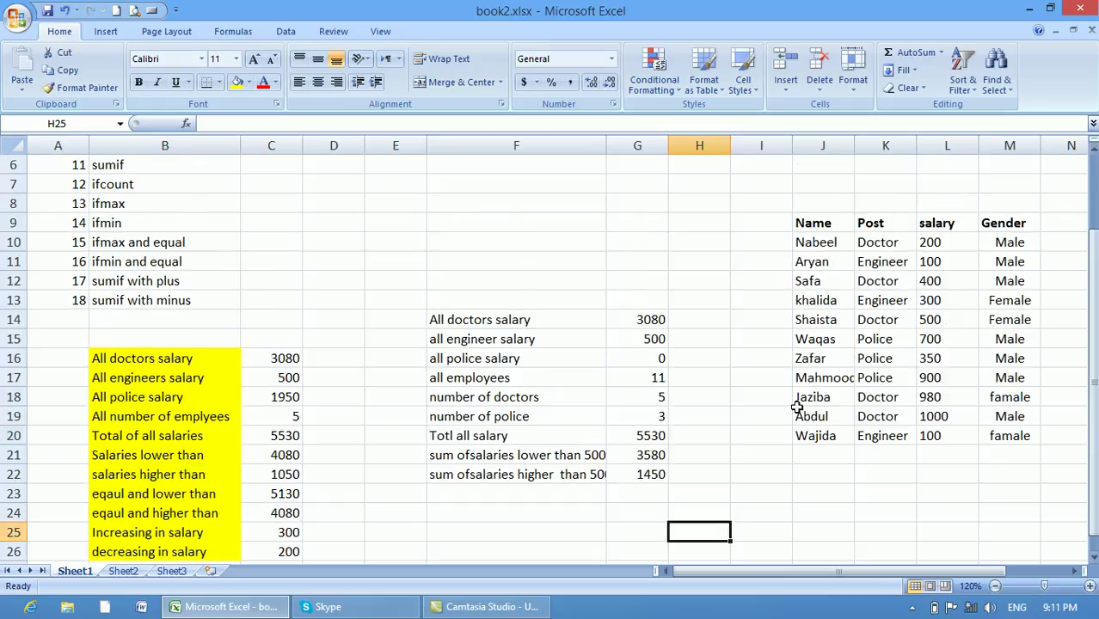
left_click(501, 493)
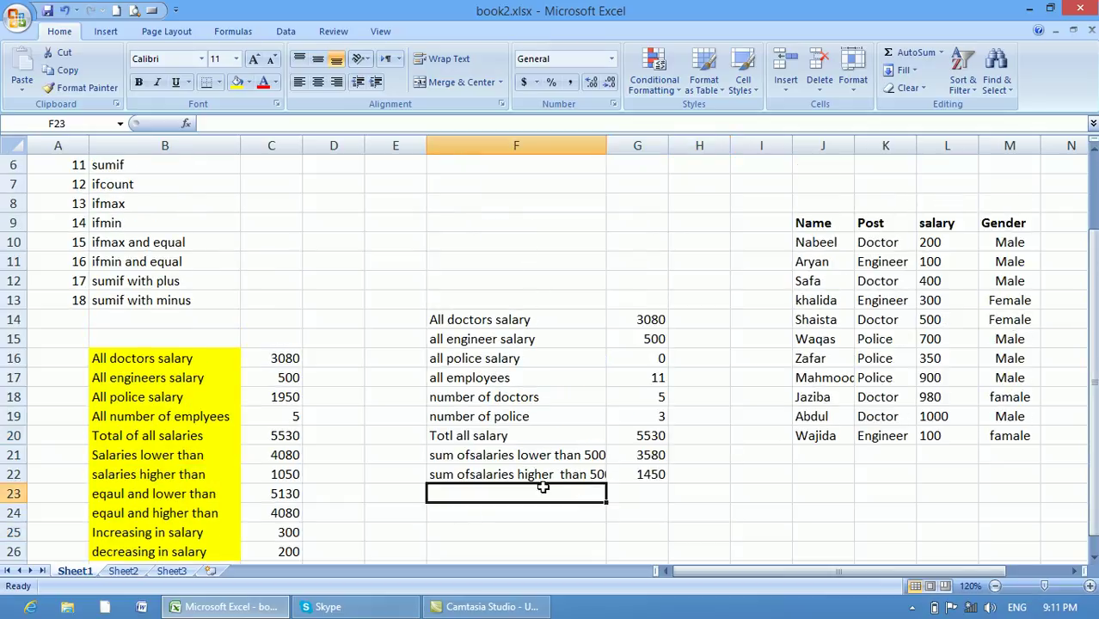
left_click(644, 494)
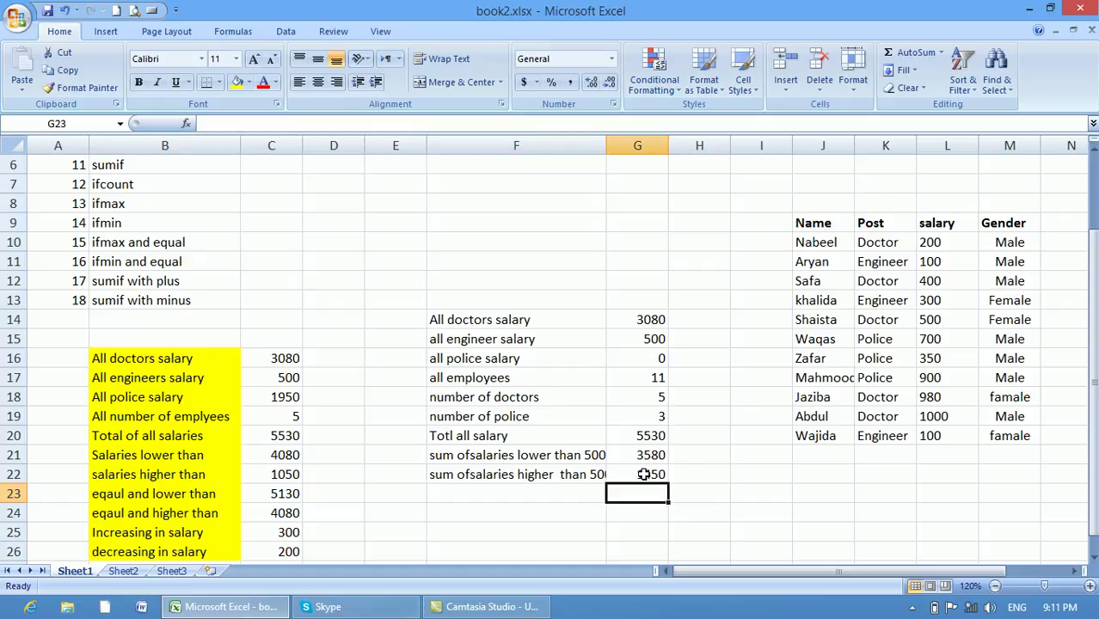
left_click(644, 475)
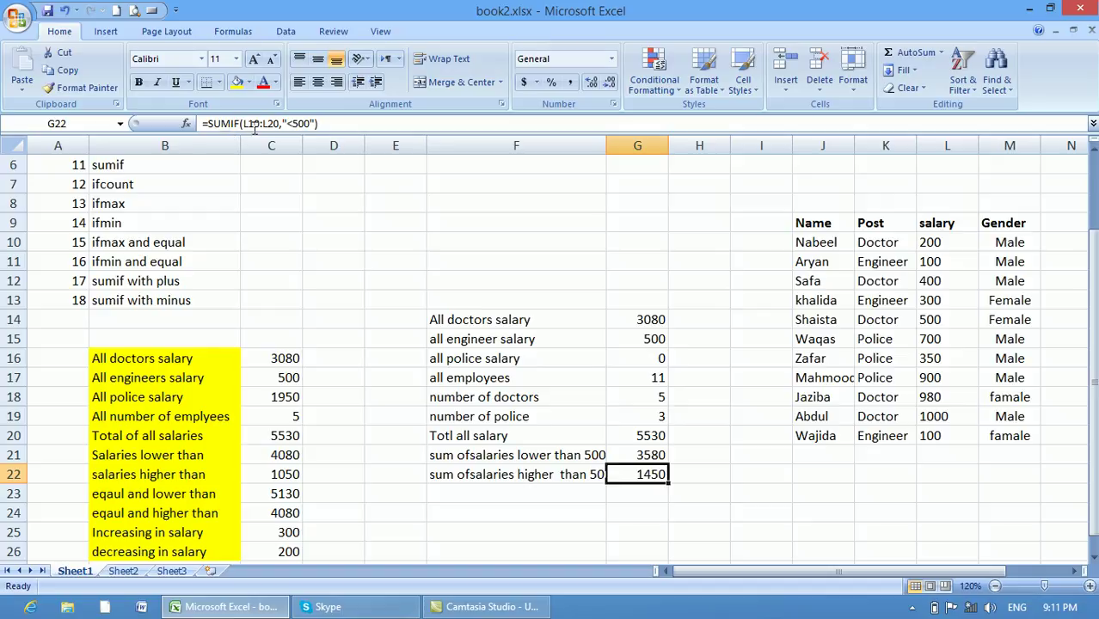
left_click(295, 124)
left_click_drag(293, 124, 311, 124)
left_click(370, 244)
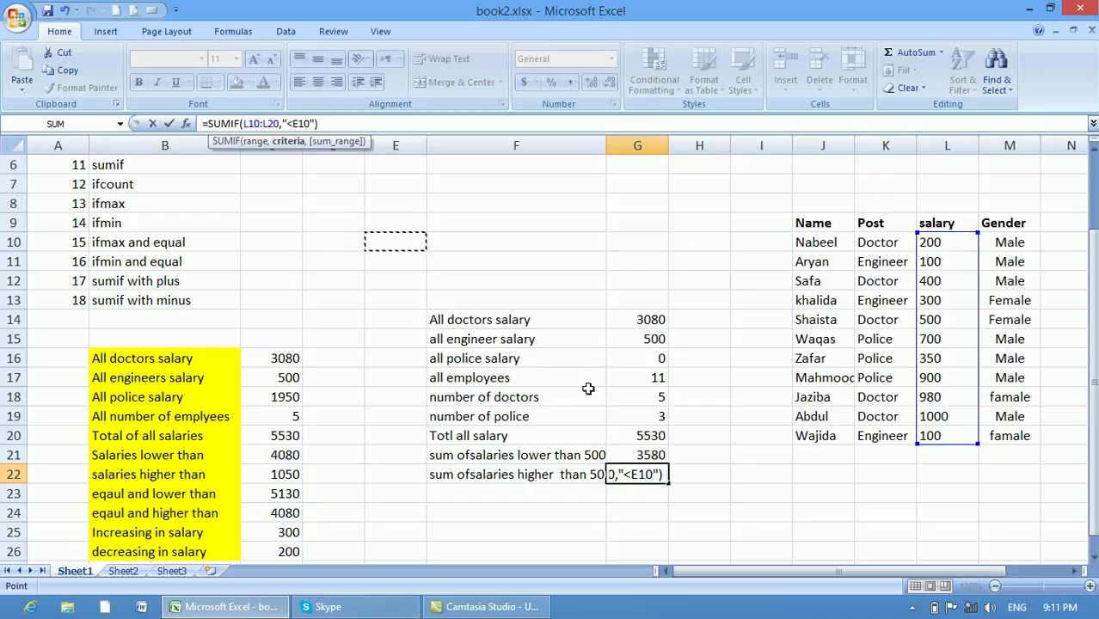
key("shift+Left")
key("shift+Left")
key("shift+Left")
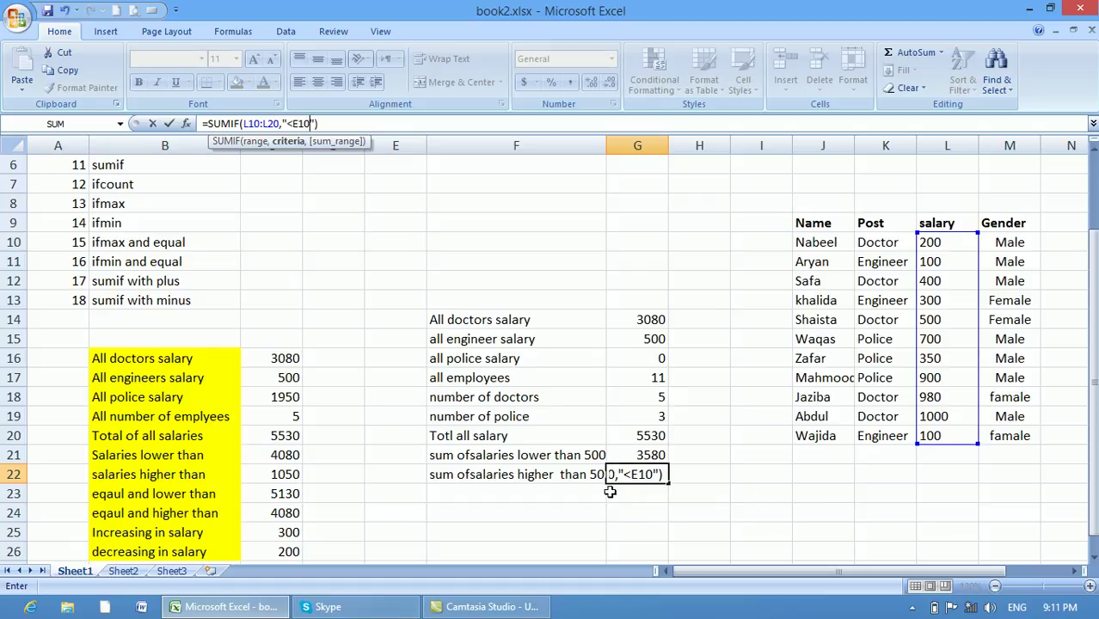
key("Return")
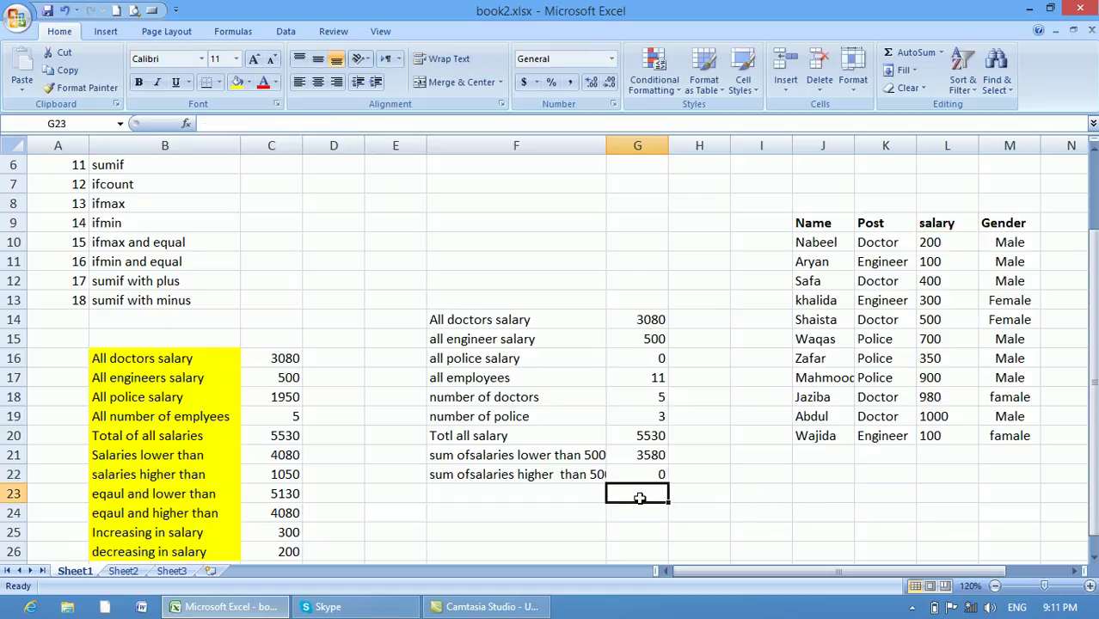
Widen column F to fit the "sum ofsalaries higher than 500" label and inspect the formula in G22
left_click_drag(607, 146, 619, 145)
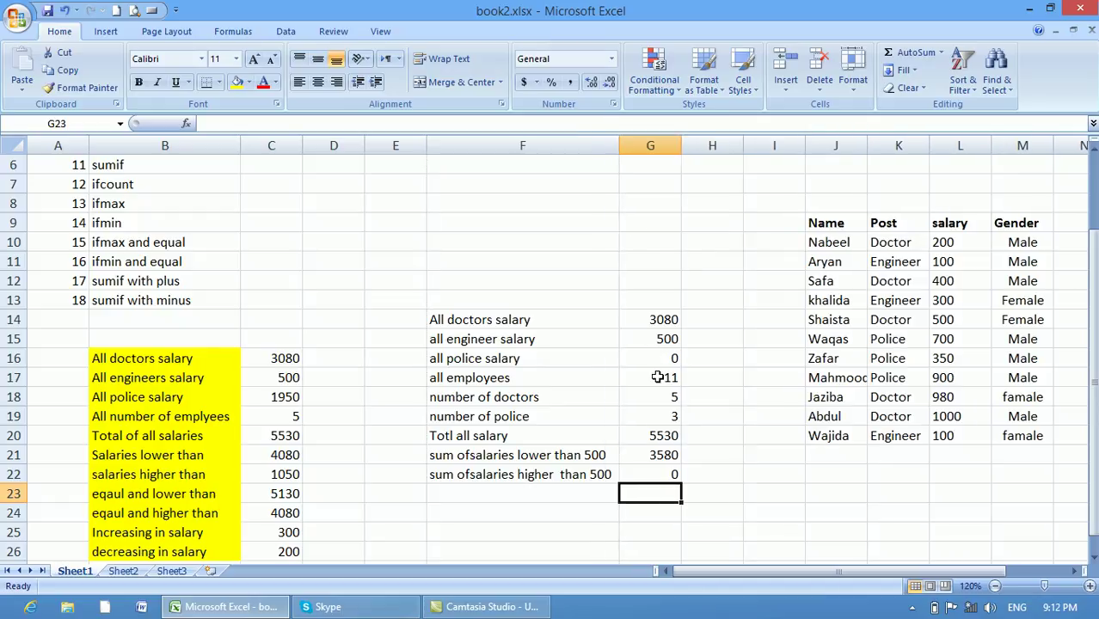
left_click(652, 477)
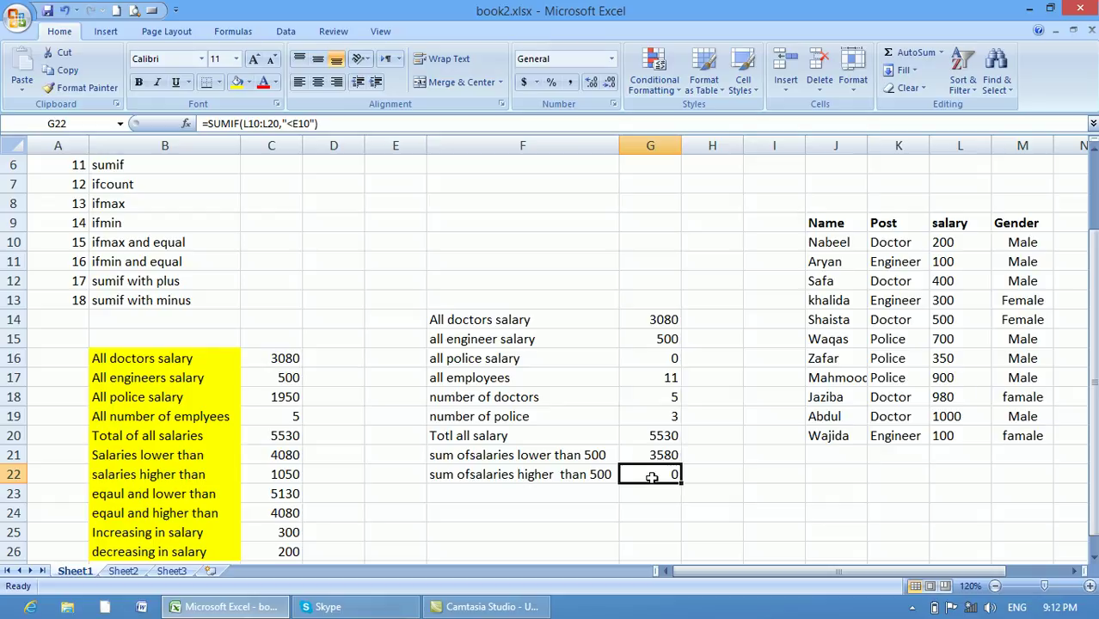
left_click(652, 497)
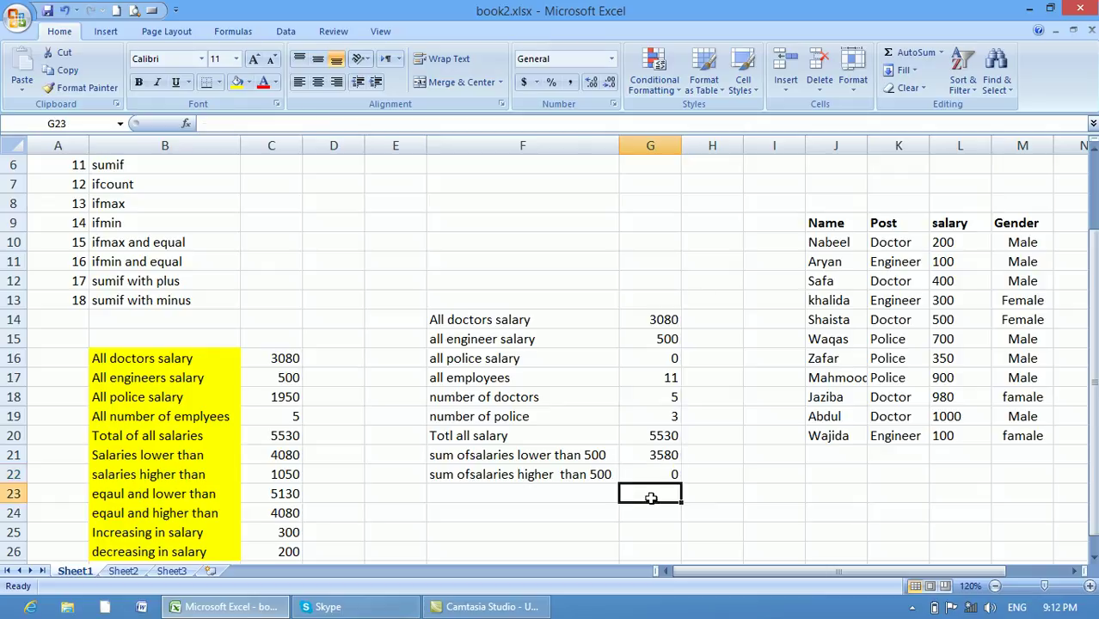
Enter a SUMIF formula in G23 that totals the salaries in L10:L20 with the criterion ">=500"
type("=sum")
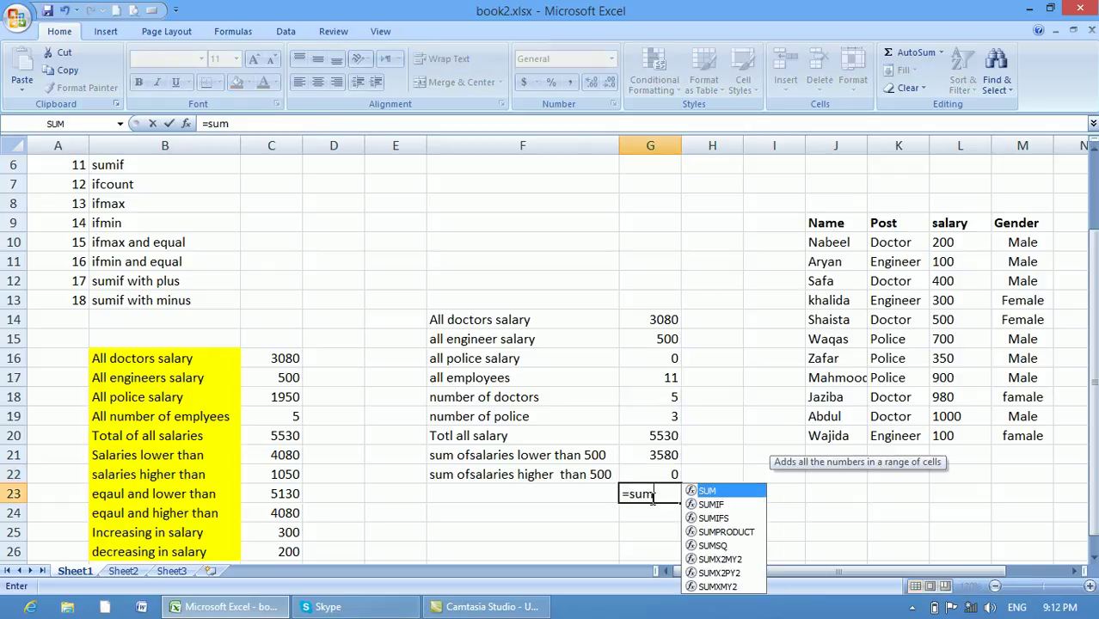
type("if(")
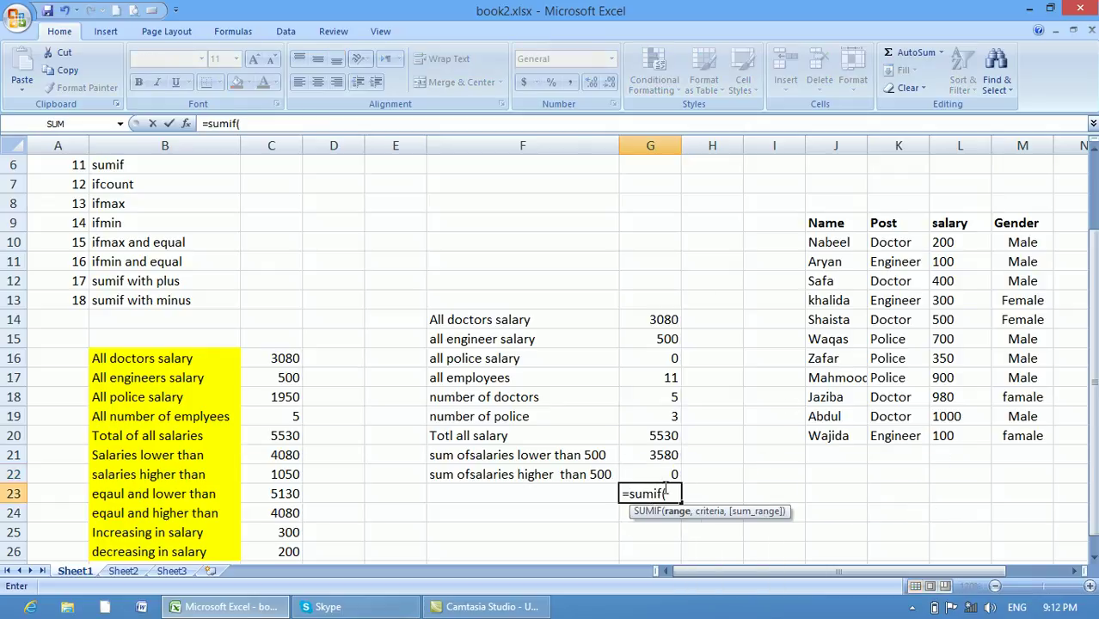
left_click_drag(944, 242, 944, 436)
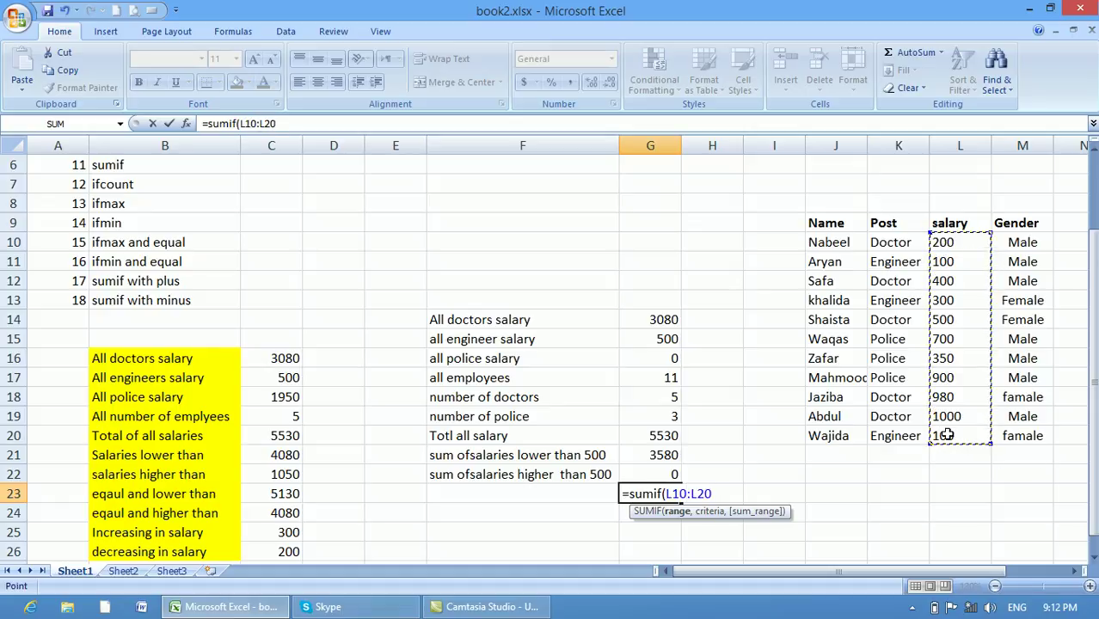
type(",\"")
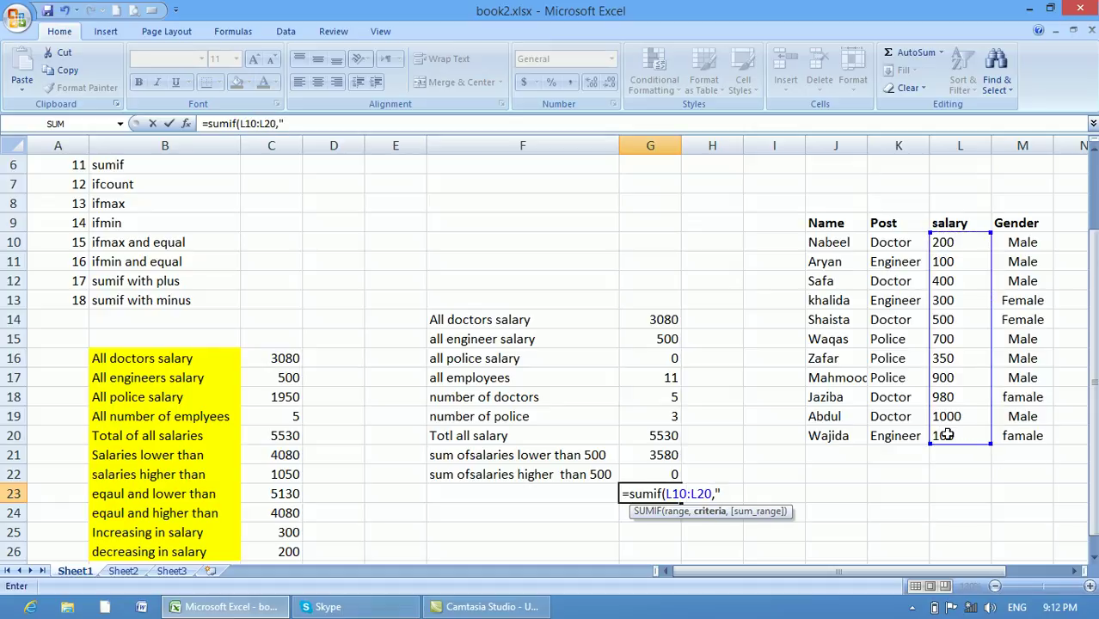
type(">=500\")")
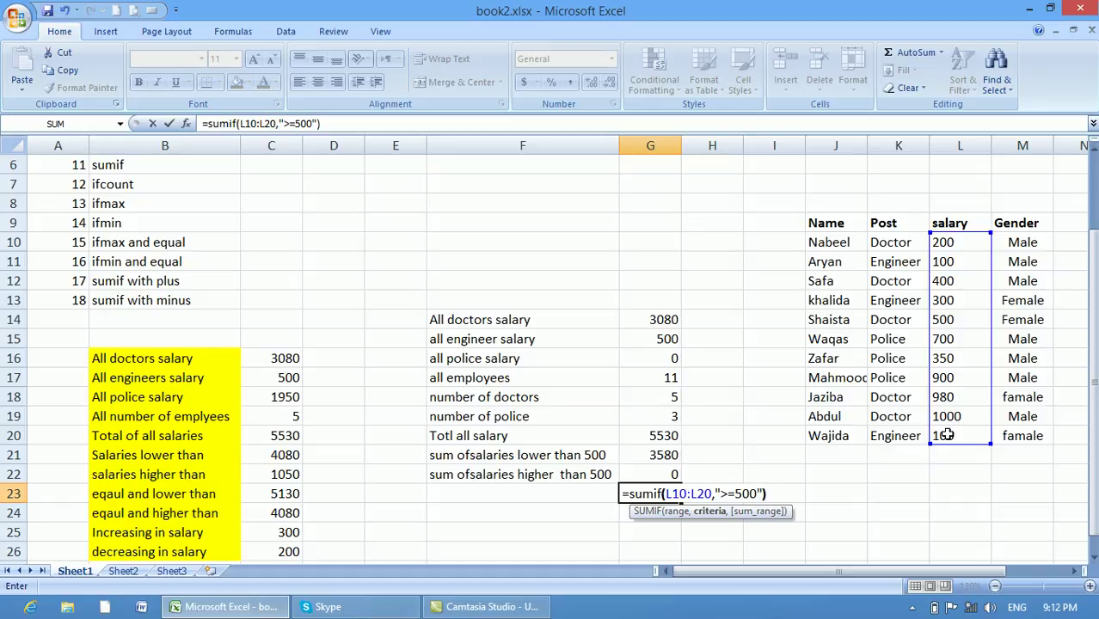
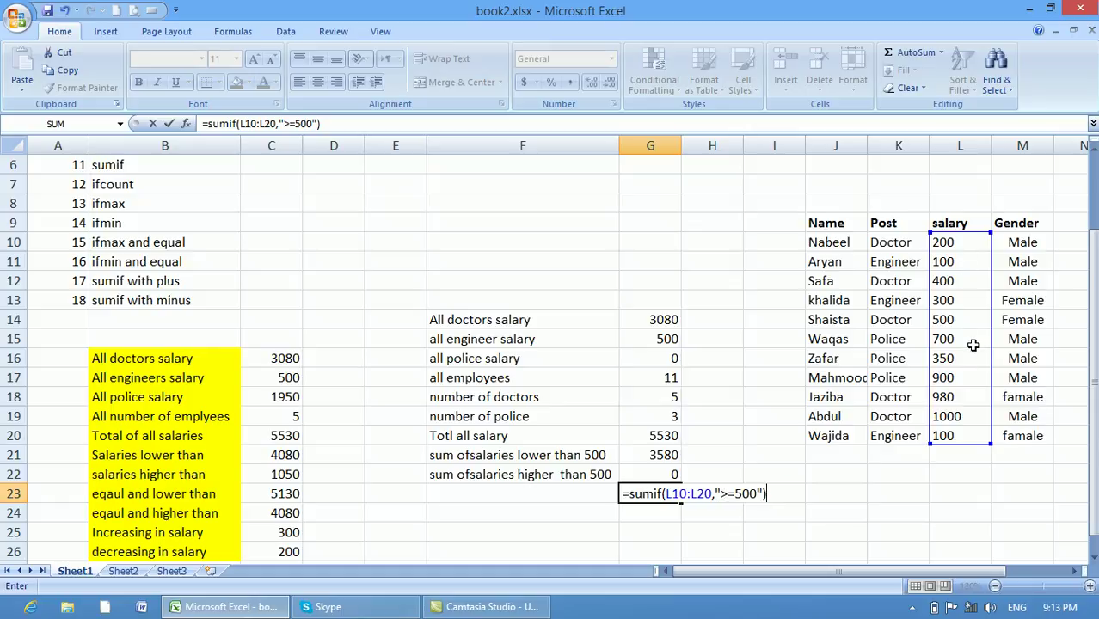
key("Return")
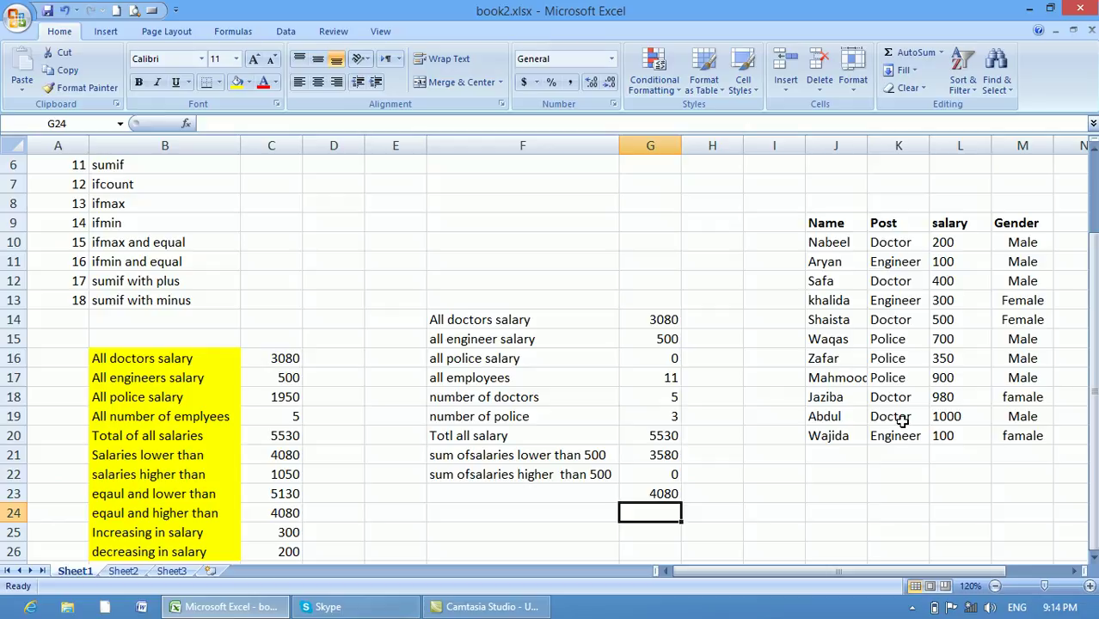
Copy the label in F22 to F23 and change it to "sum ofsalaries higher = than 500"
left_click(575, 473)
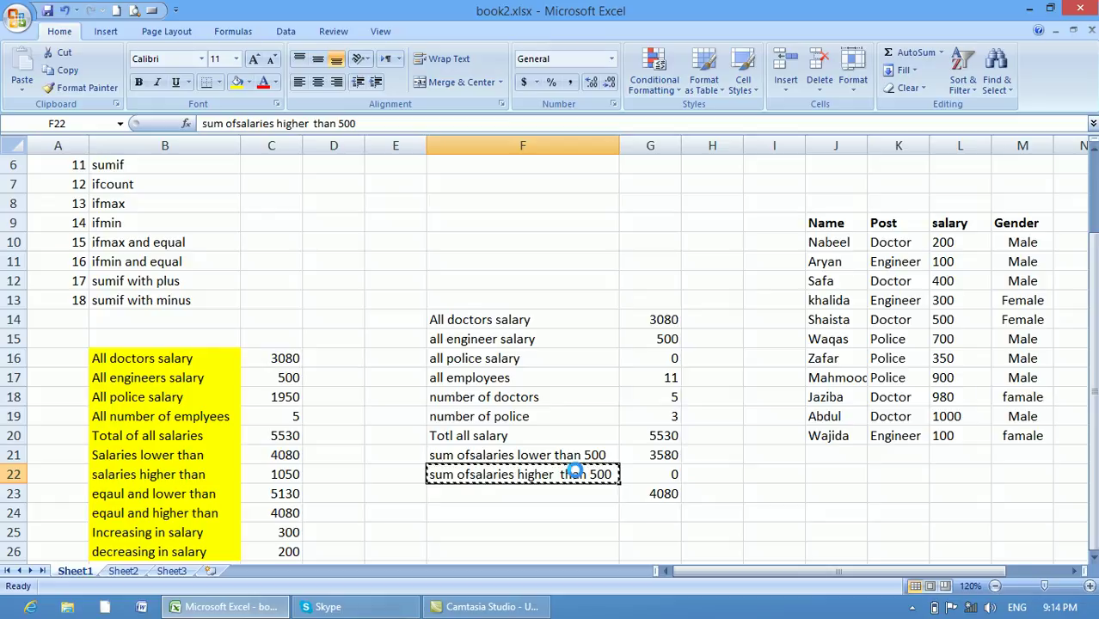
key("ctrl+c")
left_click(566, 494)
key("ctrl+v")
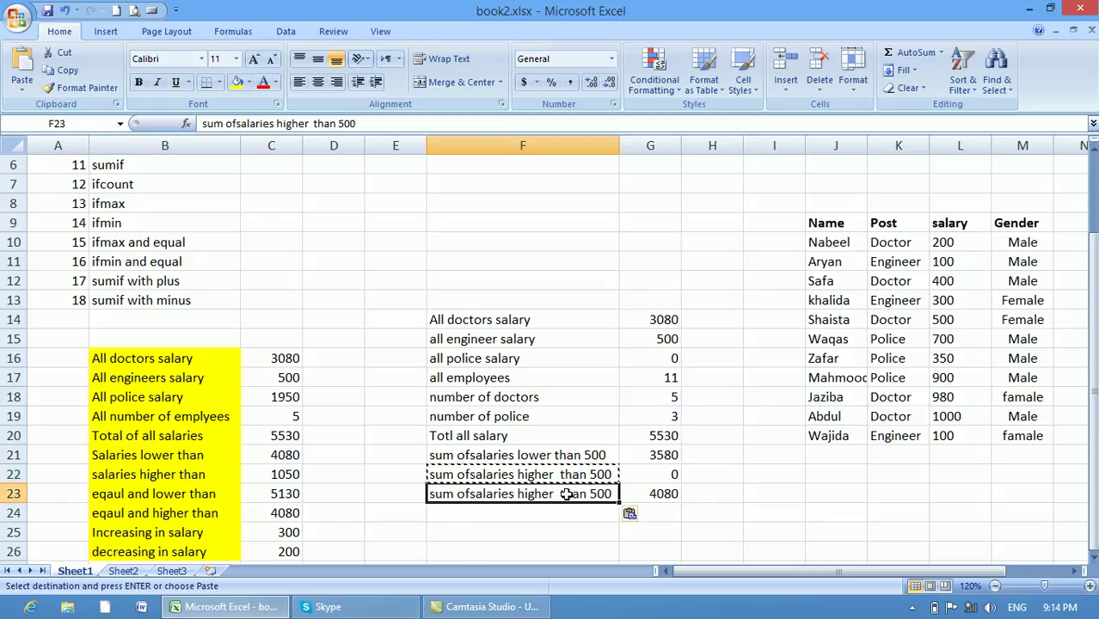
double_click(584, 495)
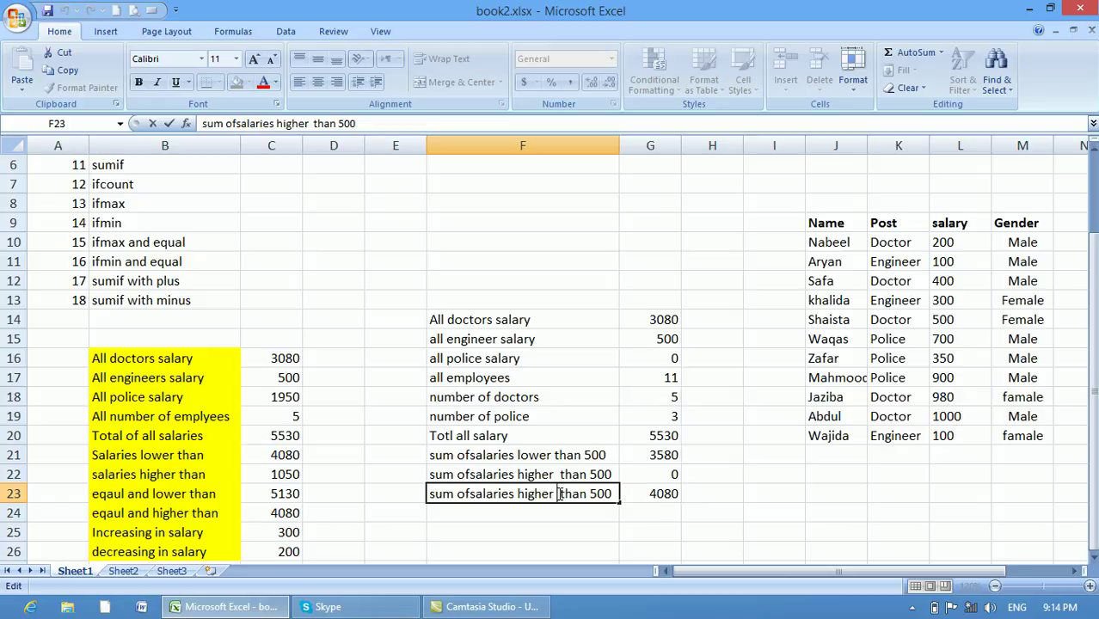
type("=")
key("Return")
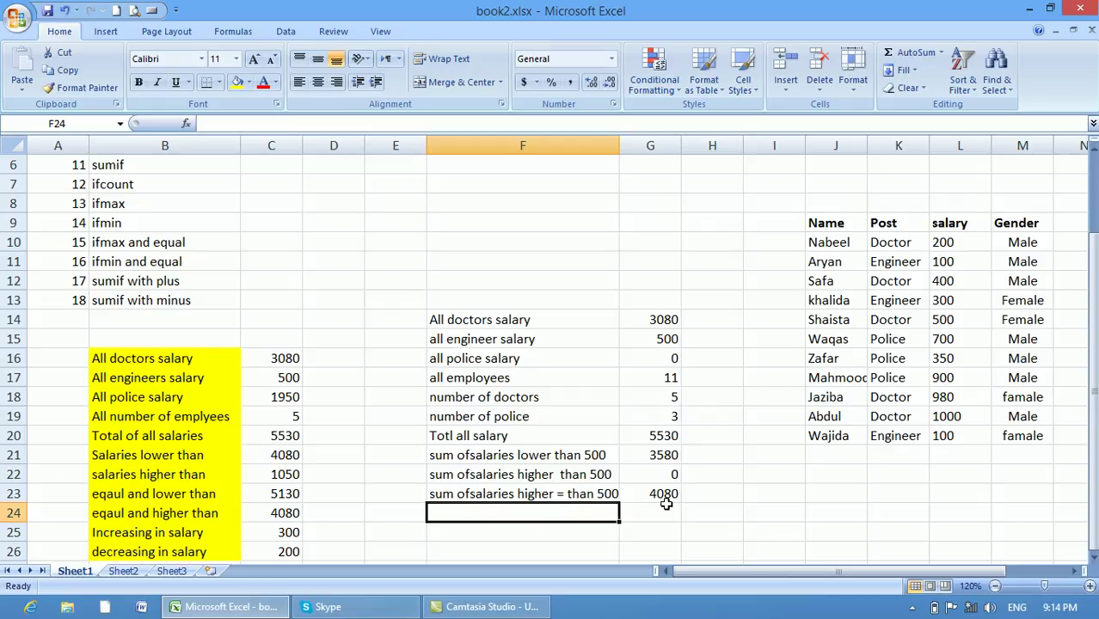
Copy the label in F21 to F24 and change it to "sum ofsalaries lower = than 500"
left_click(545, 474)
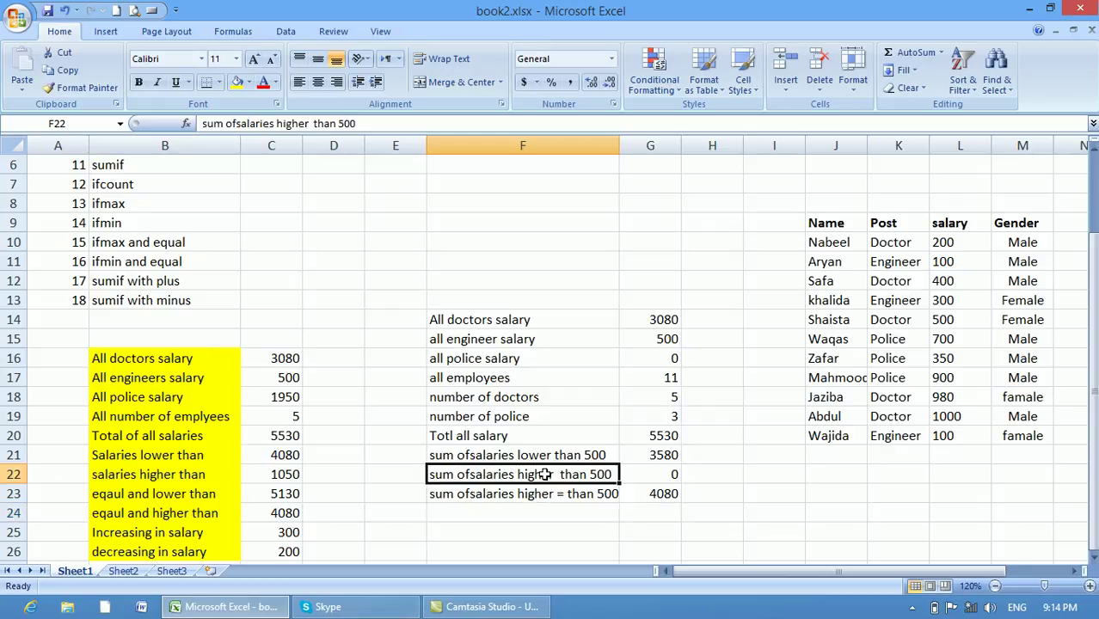
key("ctrl+c")
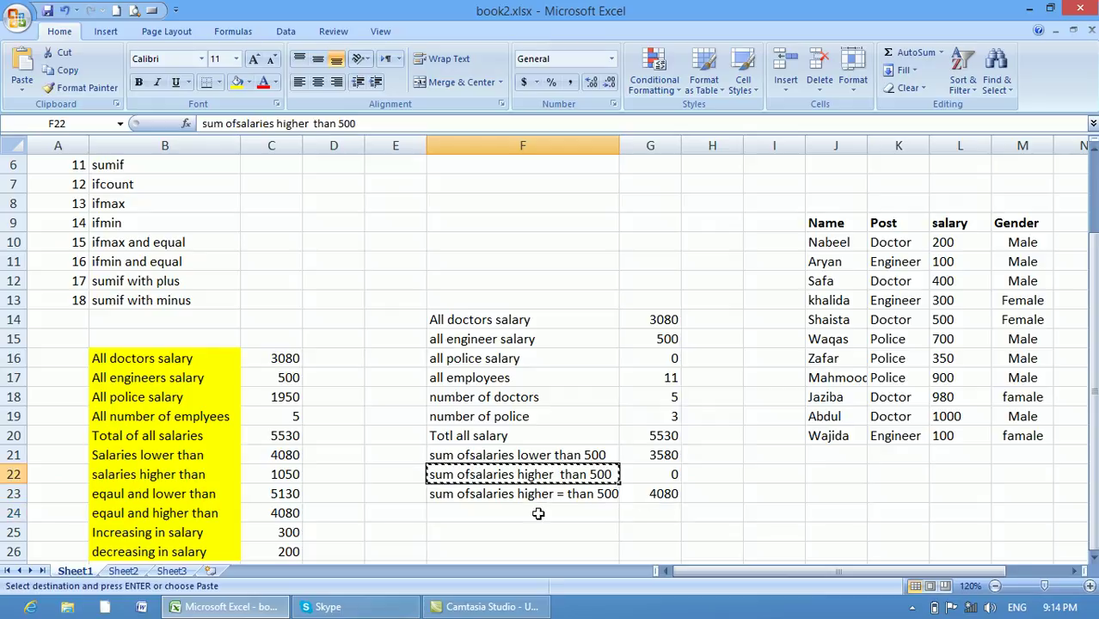
left_click(520, 455)
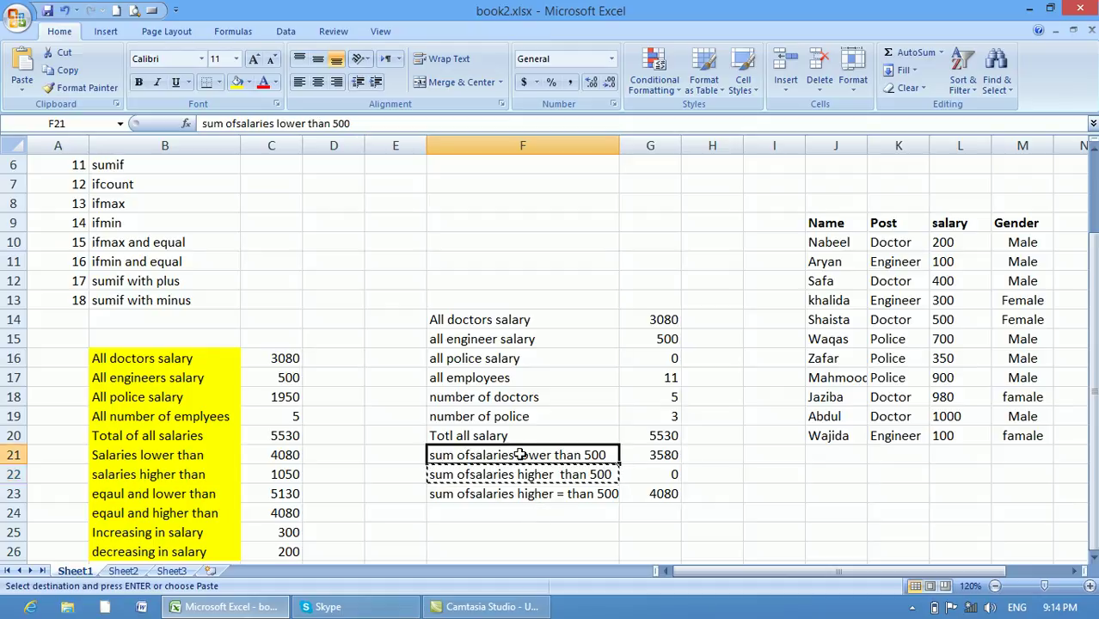
key("ctrl+c")
left_click(501, 512)
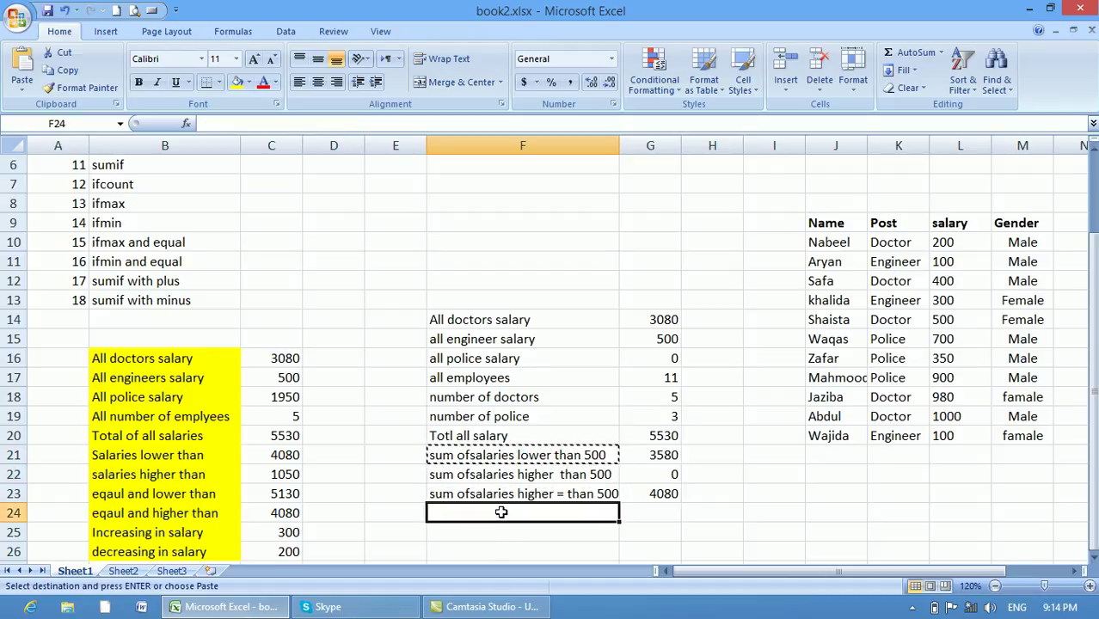
key("ctrl+v")
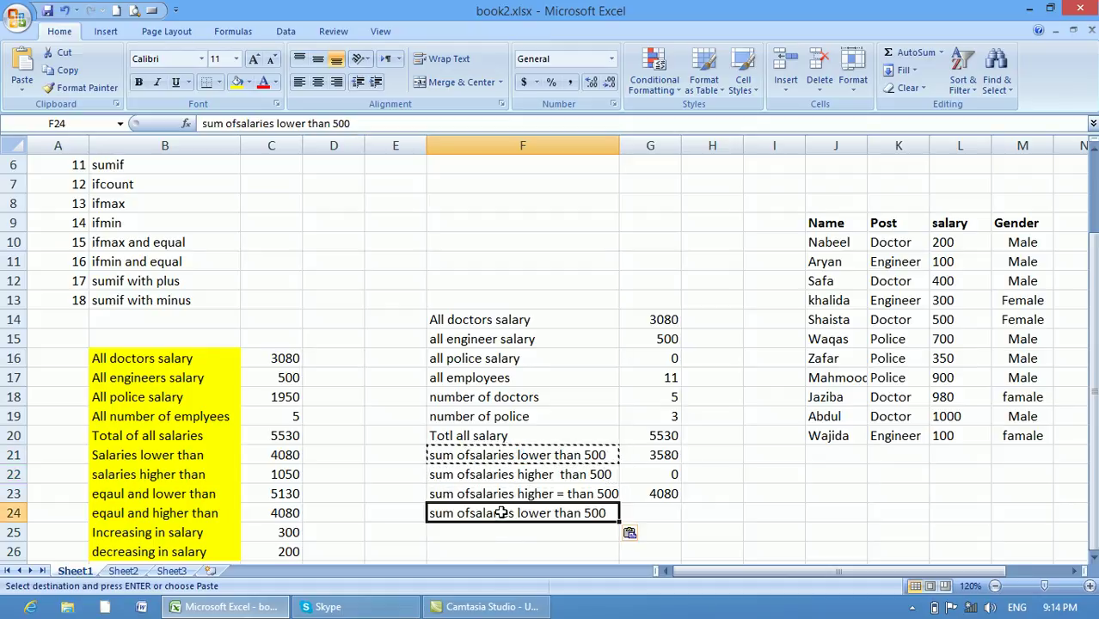
double_click(555, 513)
double_click(555, 513)
type("=")
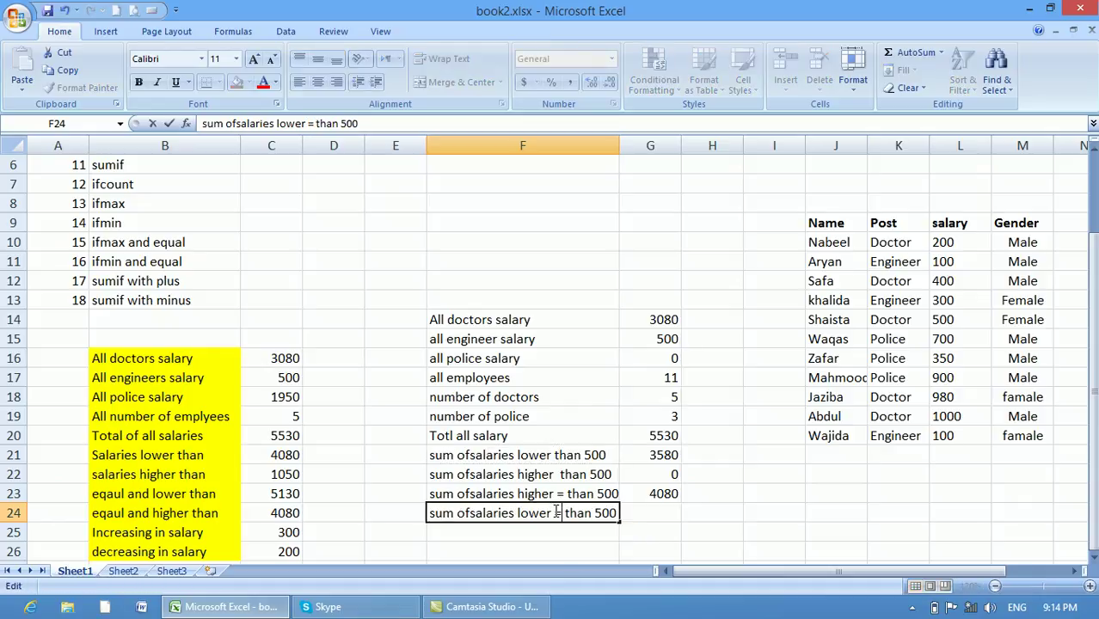
Enter a SUMIF formula in G24 that totals the salaries in L10:L20 with the criterion "<=500"
left_click(669, 514)
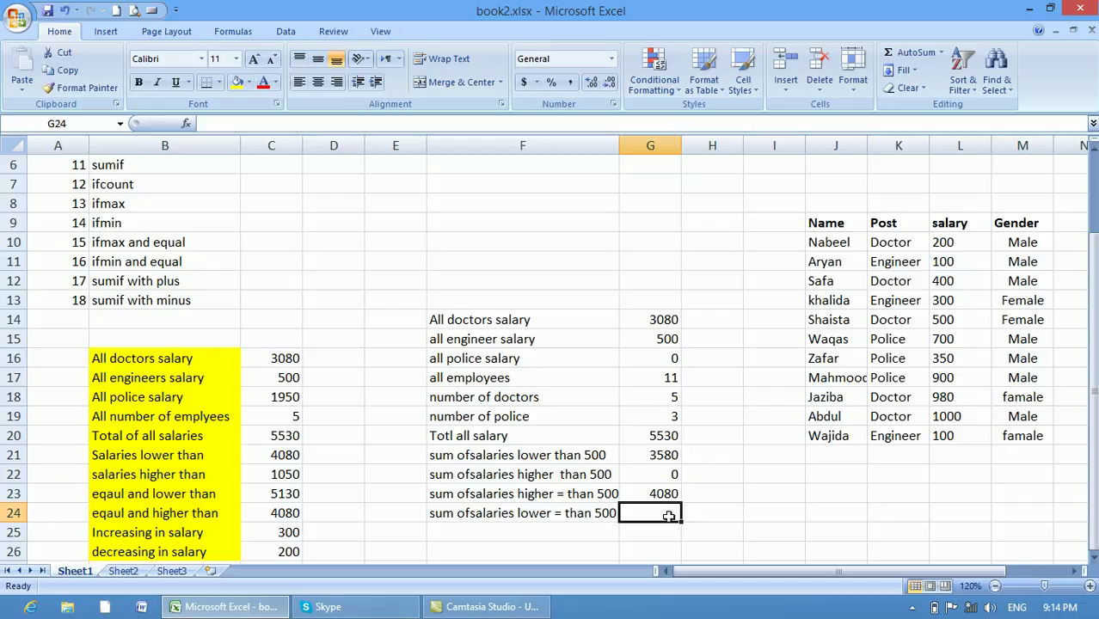
type("=s")
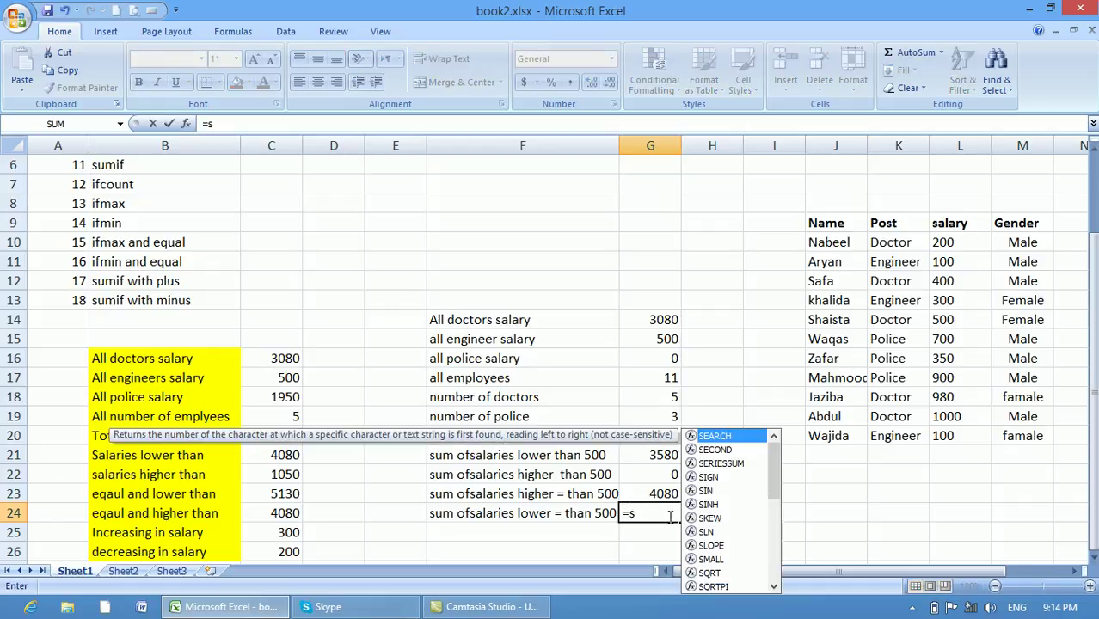
type("umif")
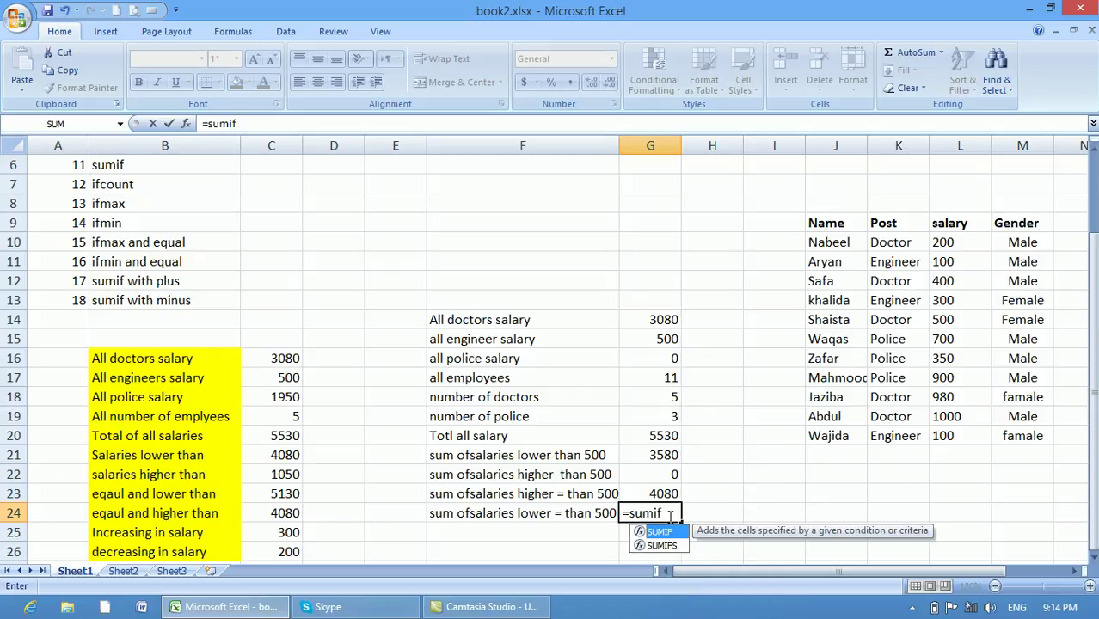
type("(")
left_click_drag(953, 242, 956, 434)
type(",<")
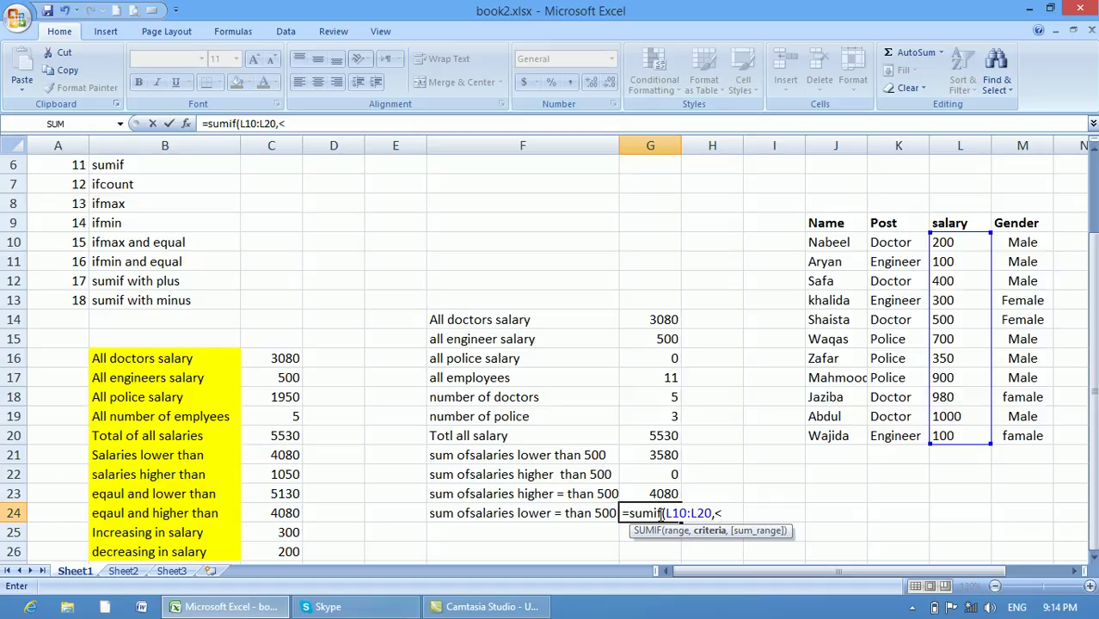
left_click(717, 513)
type("\"<=")
type("500")
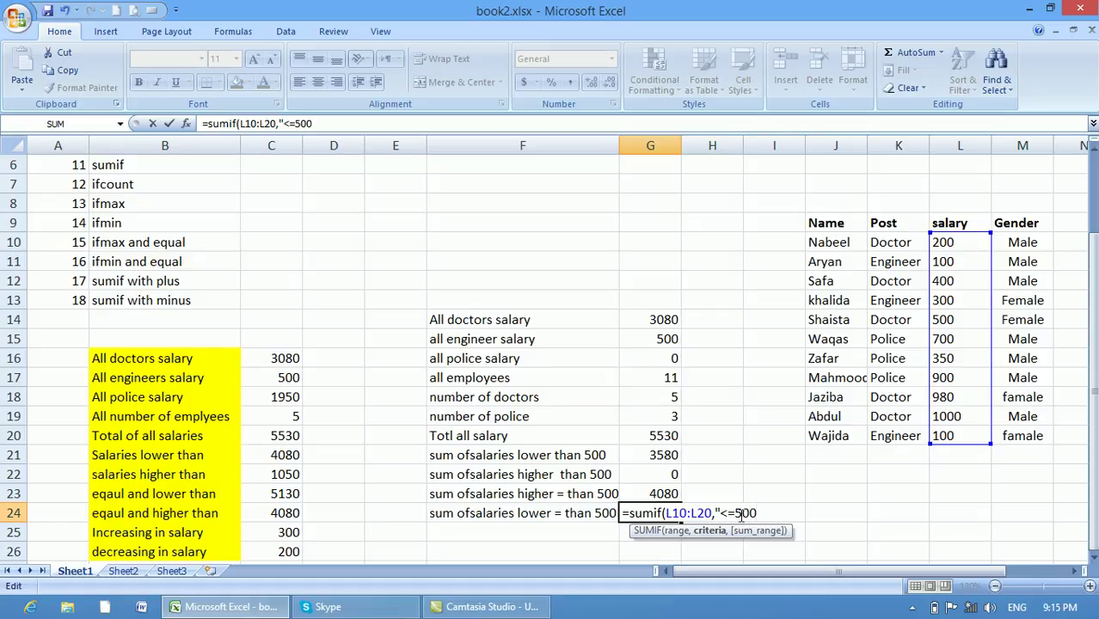
type("\")")
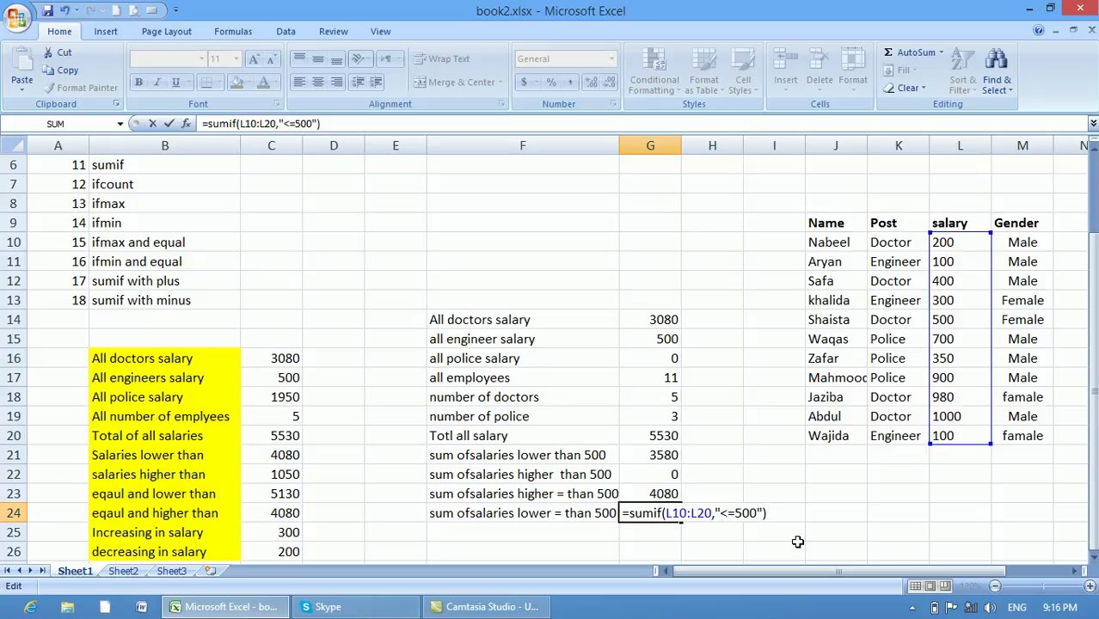
key("Return")
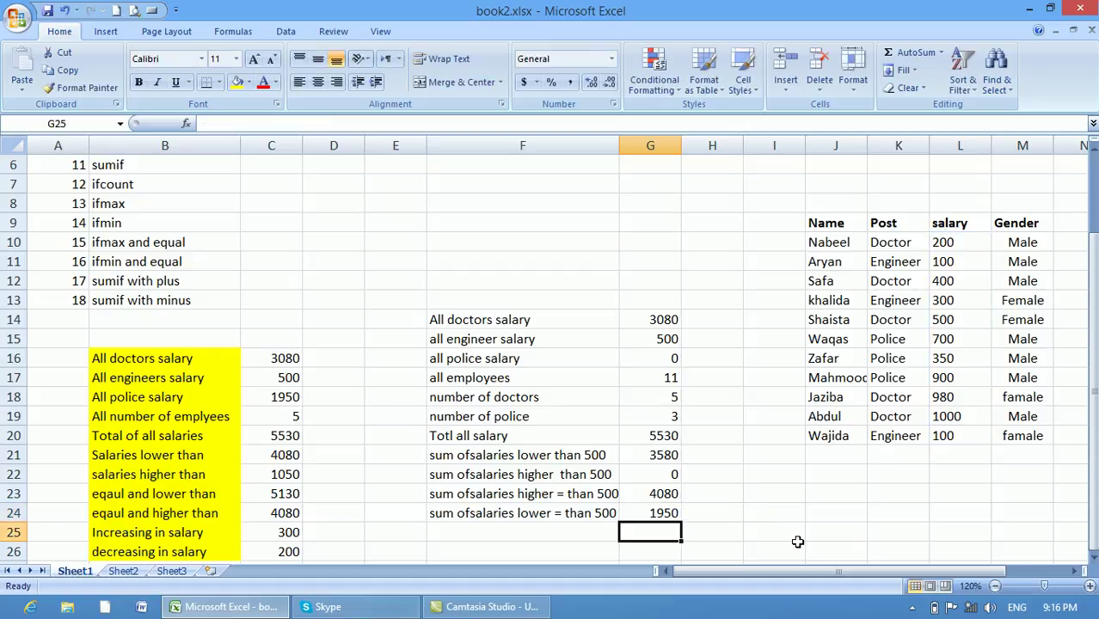
Compare the criteria of the SUMIF formulas in G23 and G24
left_click(669, 496)
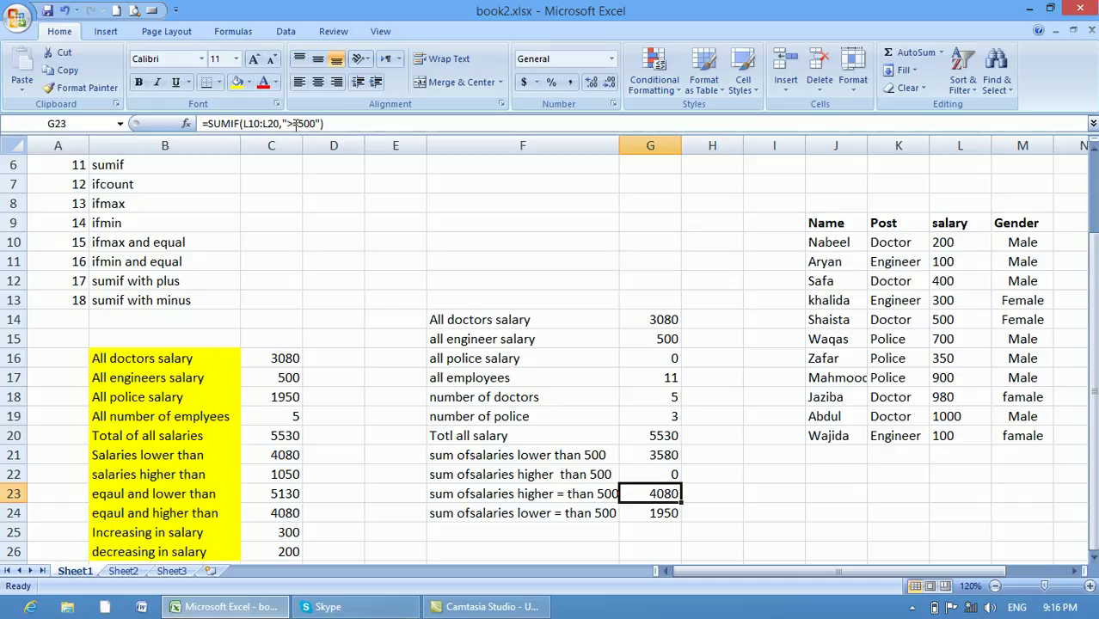
left_click(645, 513)
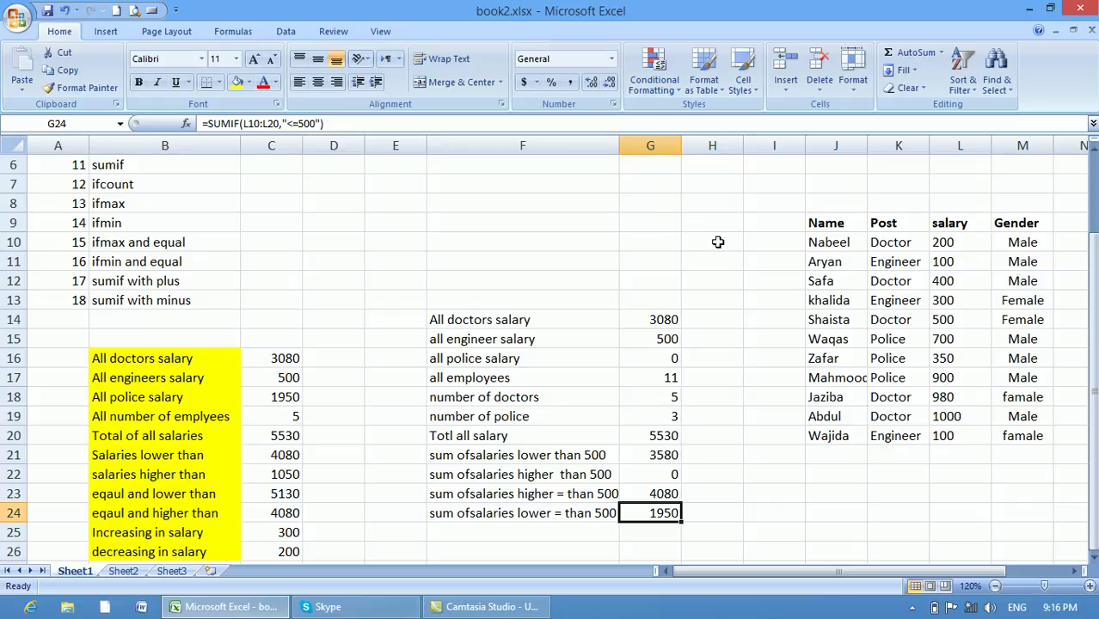
left_click(1092, 557)
left_click(1092, 558)
left_click(1092, 557)
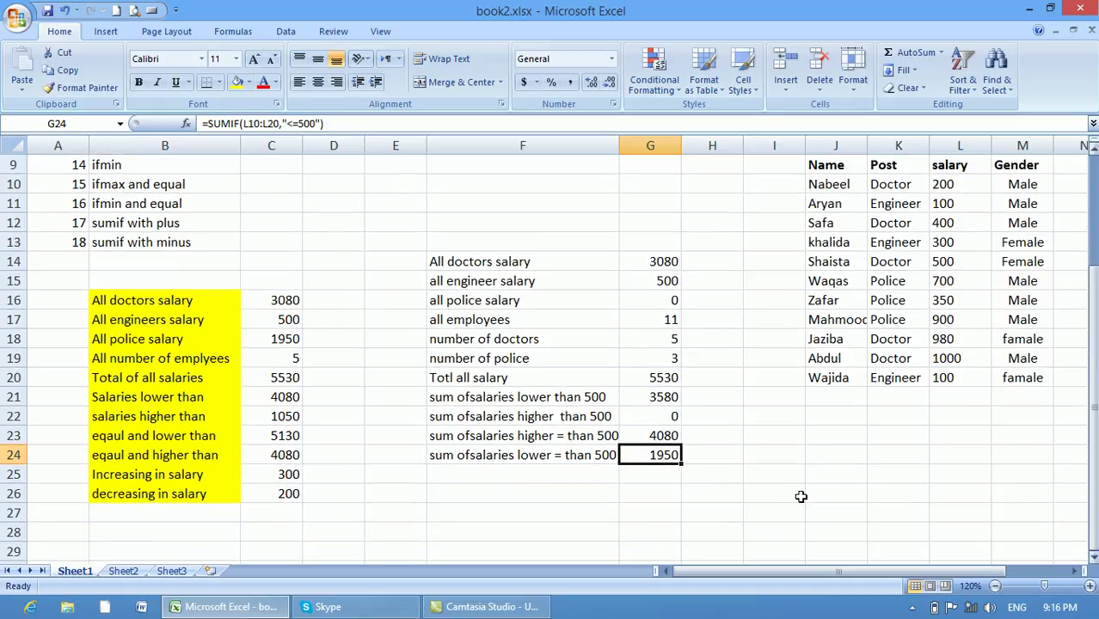
left_click(533, 489)
left_click(531, 471)
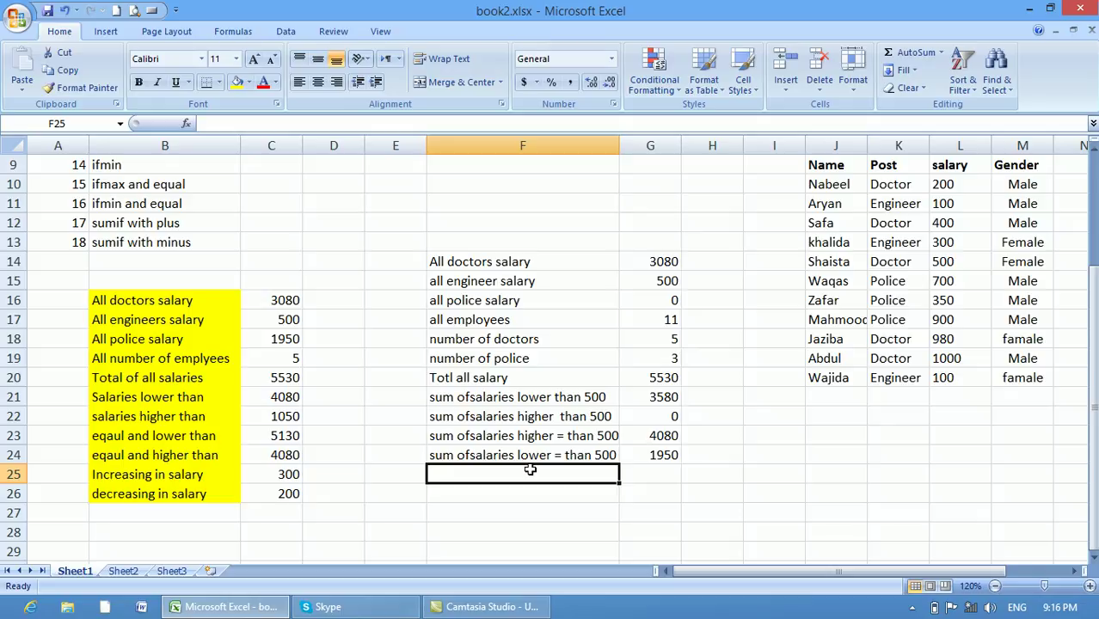
left_click_drag(943, 182, 924, 258)
left_click(892, 196)
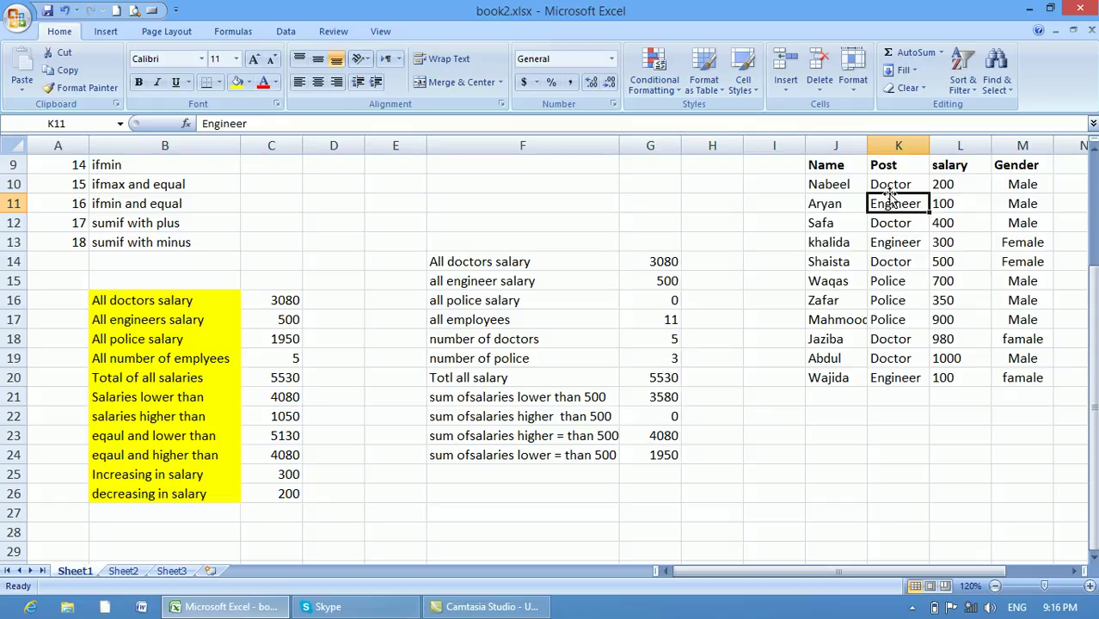
Insert an entire blank column before the salary column of the employee table
left_click_drag(1093, 434, 1094, 361)
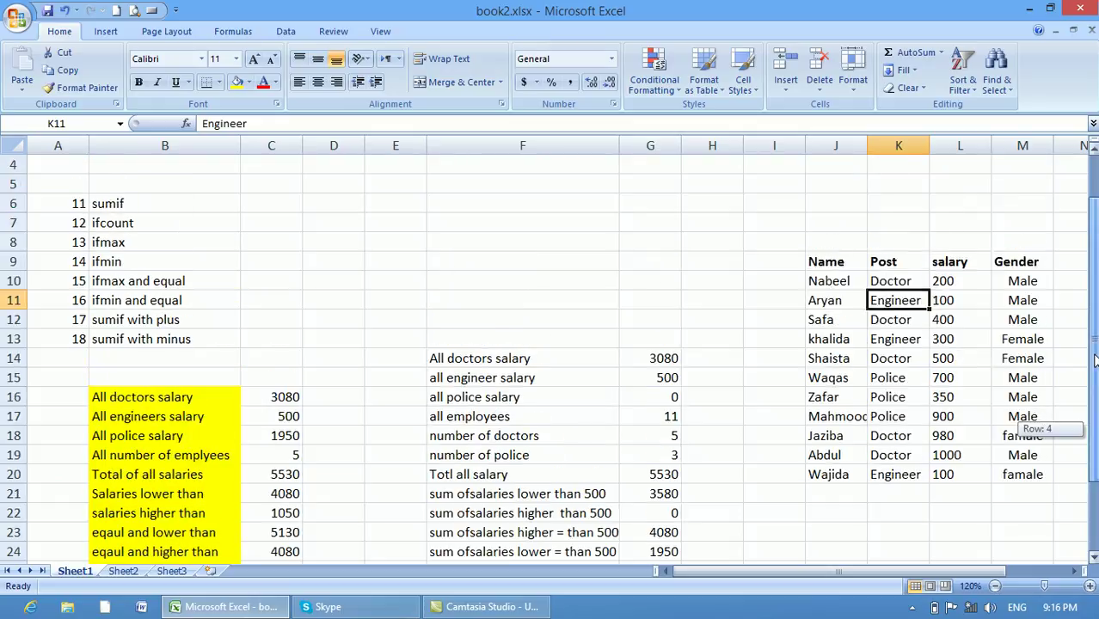
left_click_drag(838, 571, 870, 571)
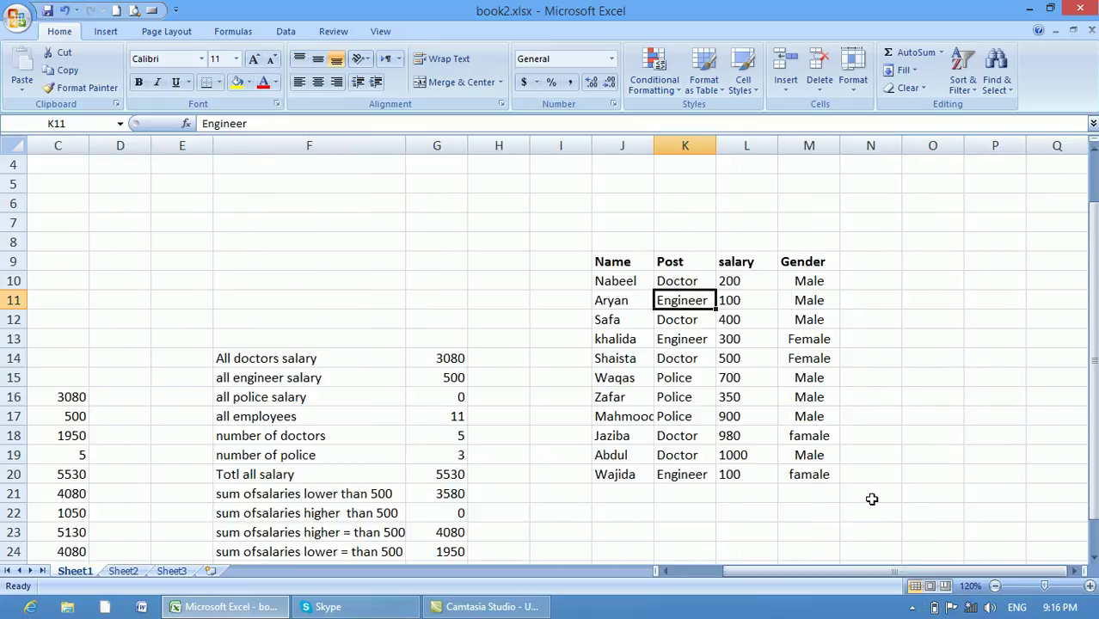
left_click(742, 264)
right_click(742, 264)
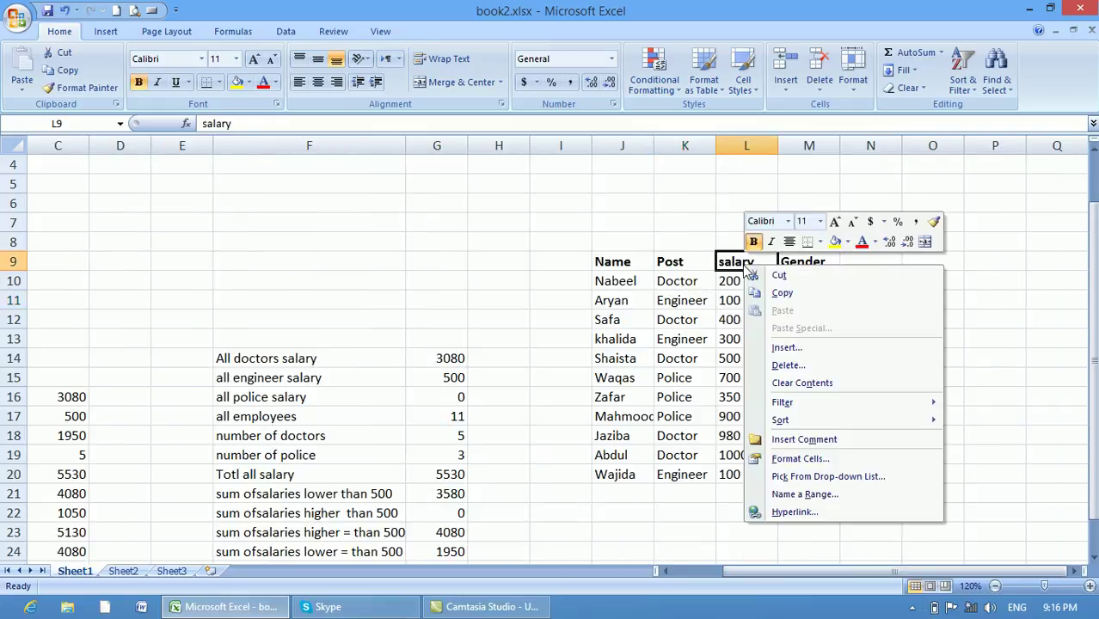
mouse_move(780, 421)
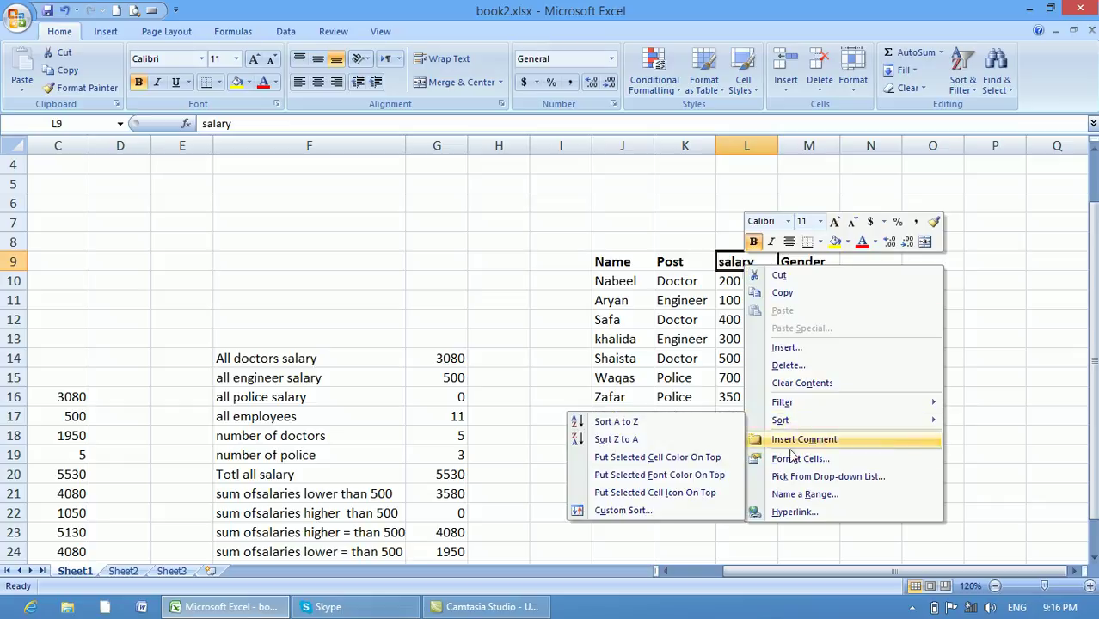
left_click(785, 348)
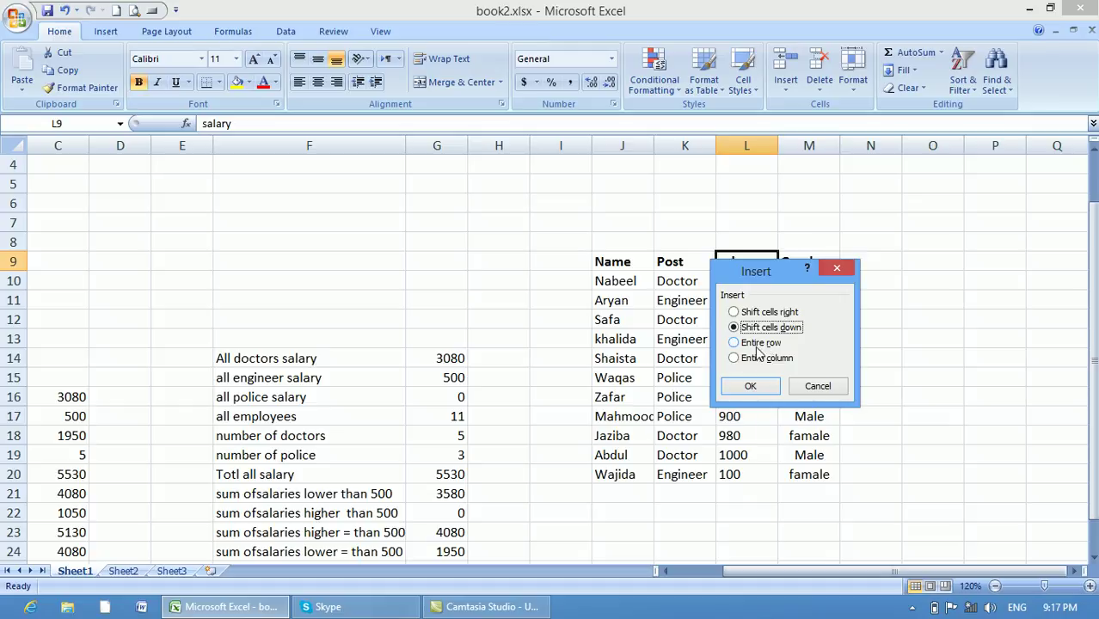
left_click(757, 358)
left_click(751, 387)
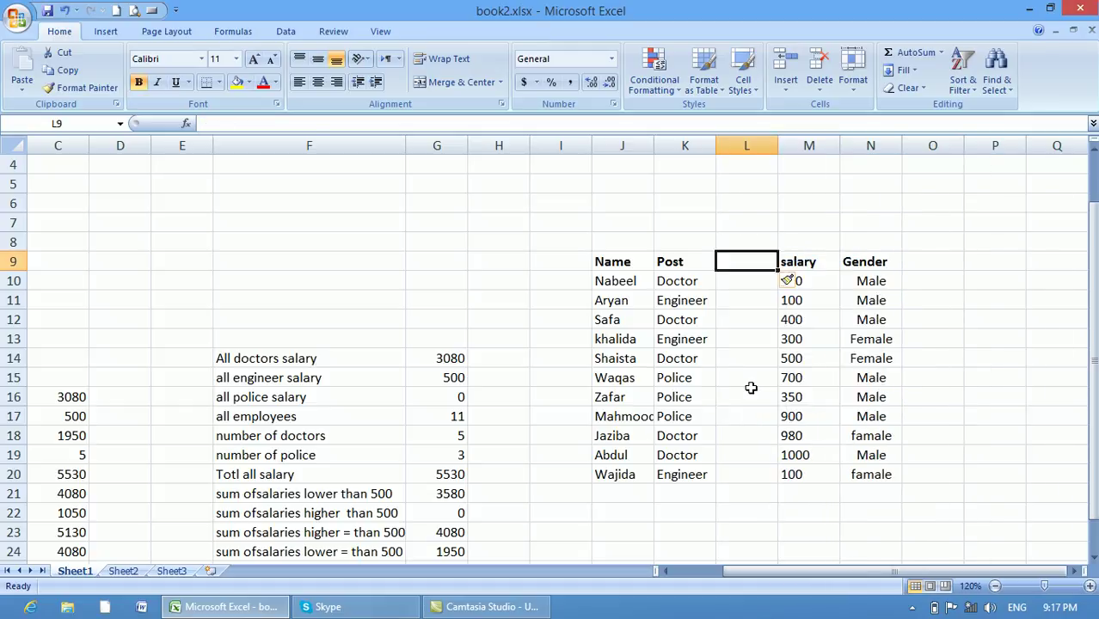
Head the blank column L "increasing" in L9 and fill the value 100 down through L10:L20
type("increasing")
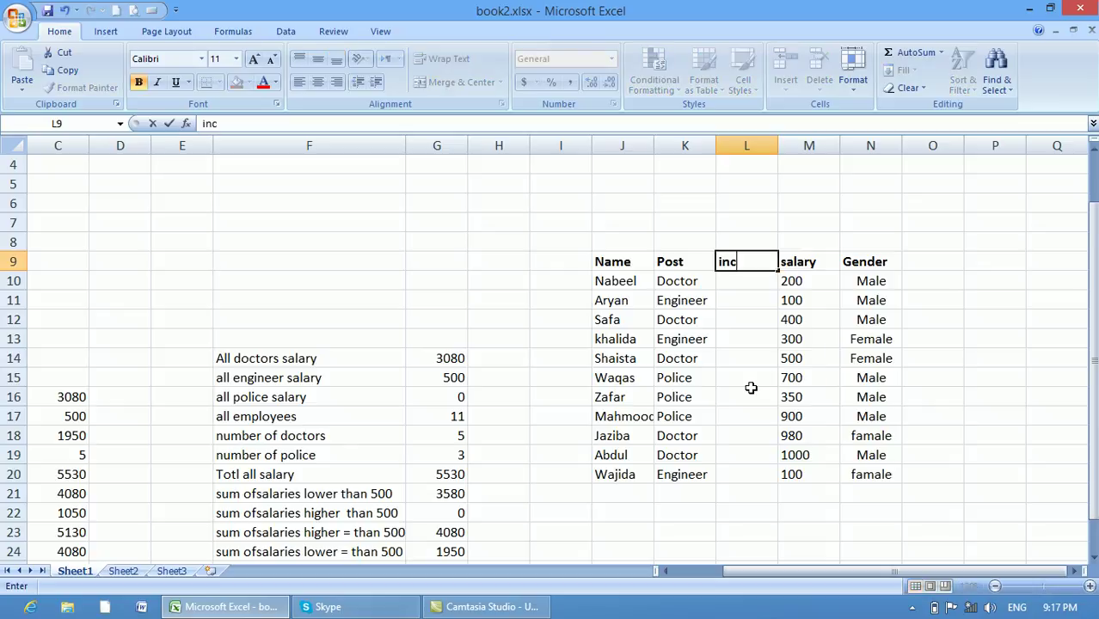
left_click(756, 281)
type("100")
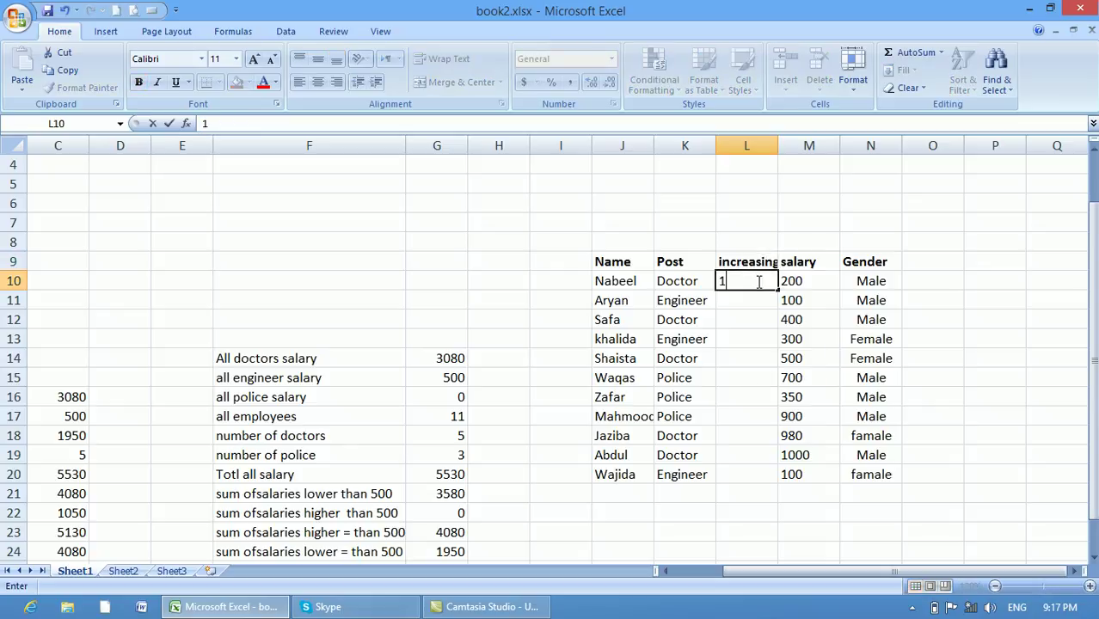
left_click(751, 306)
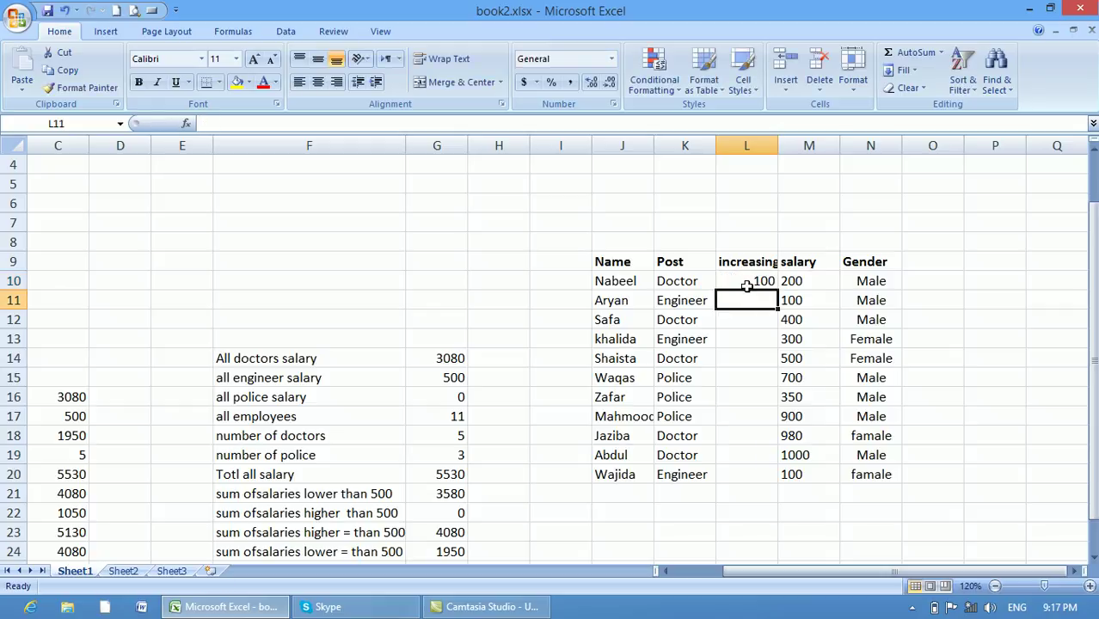
left_click(756, 284)
left_click_drag(777, 289, 760, 473)
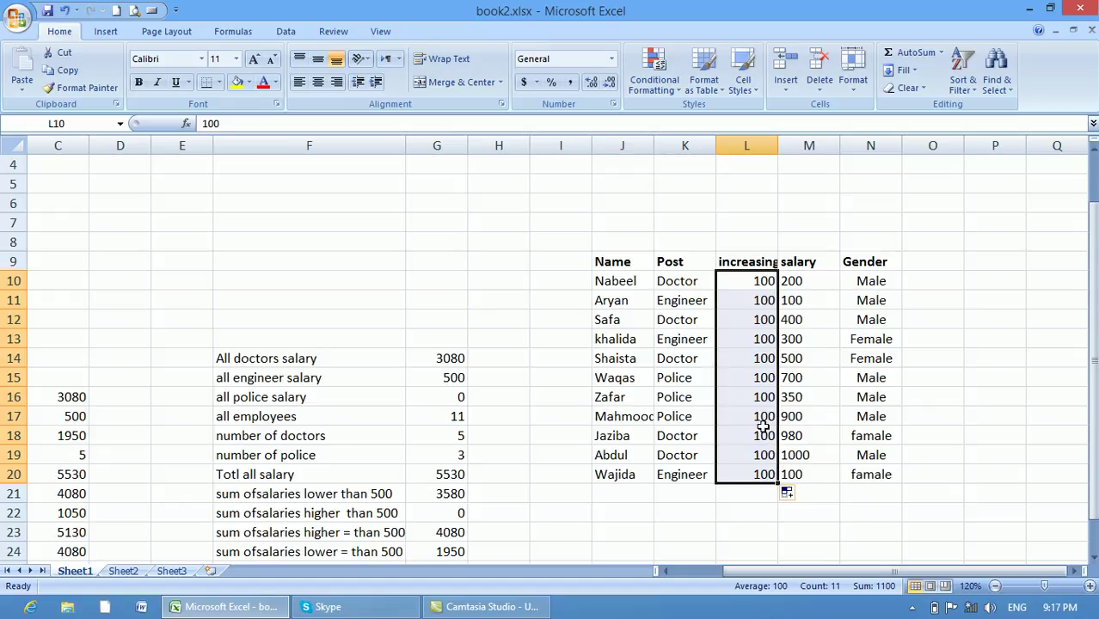
Add the heading "total" in O9, beside the Gender column
left_click(925, 267)
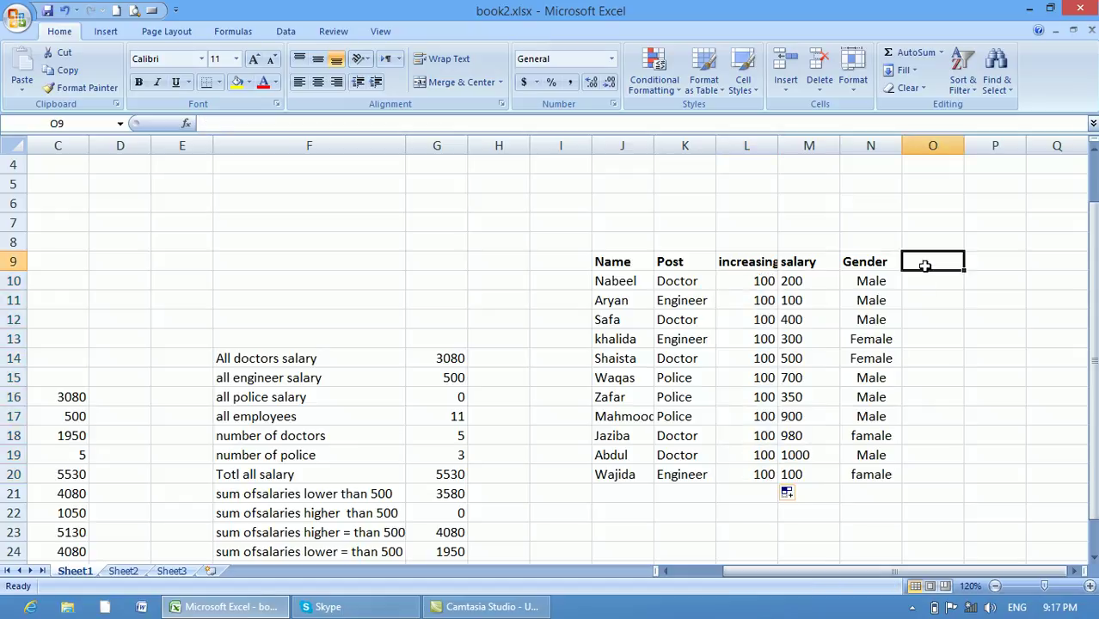
type("toal")
key("BackSpace")
key("BackSpace")
type("tal")
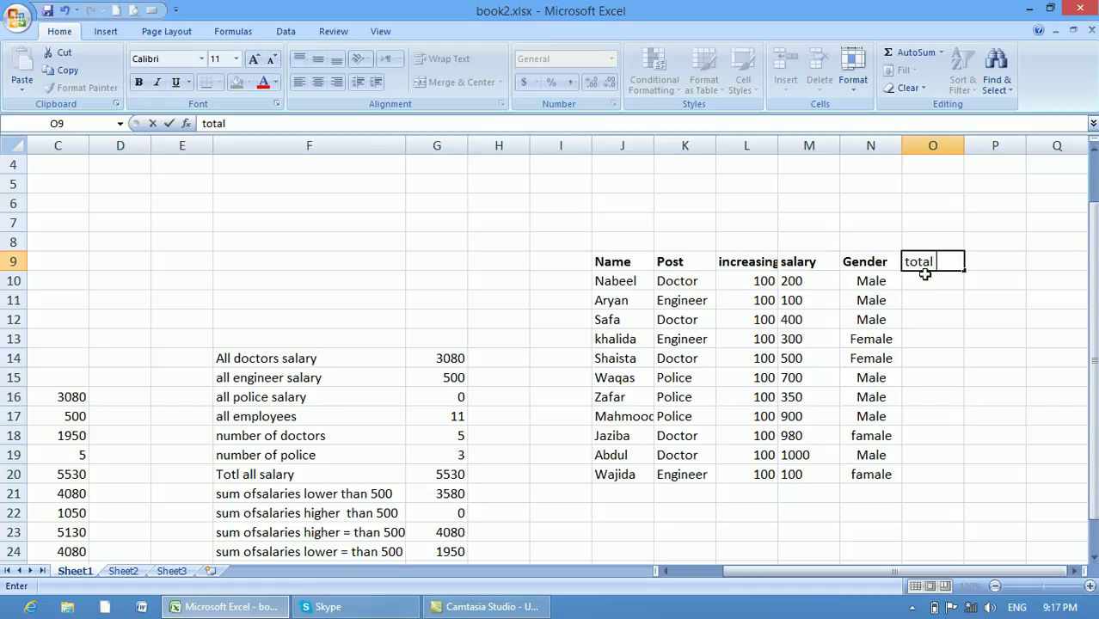
key("Return")
Enter the formula =L10+M10 in O10 and fill it down to O20
type("=")
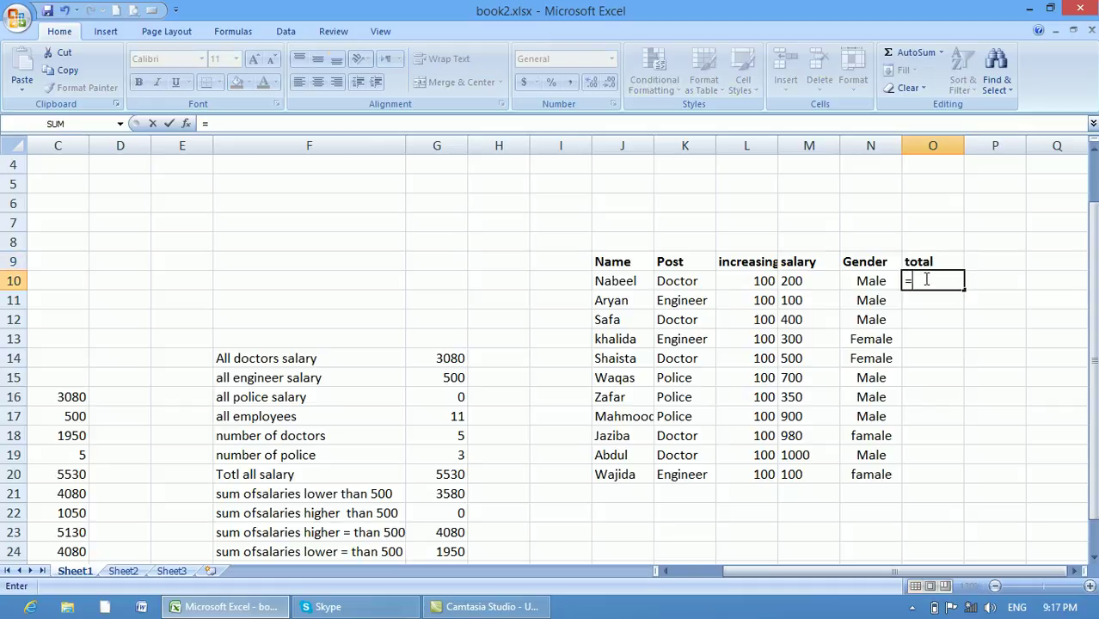
left_click(727, 277)
type("+")
left_click(786, 282)
key("Return")
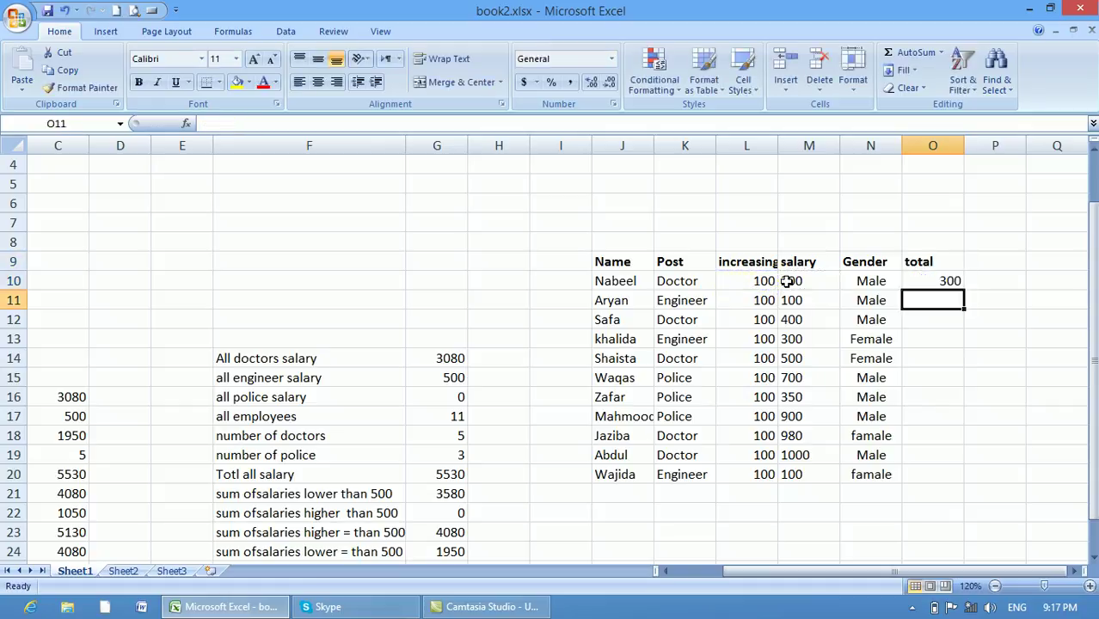
left_click(943, 282)
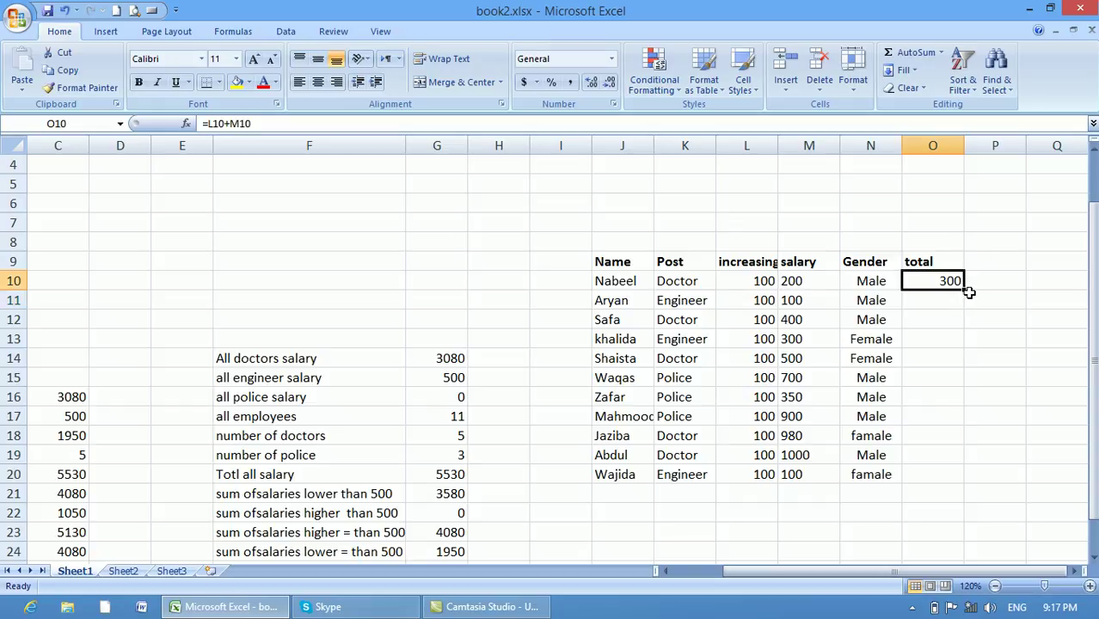
left_click_drag(965, 291, 953, 474)
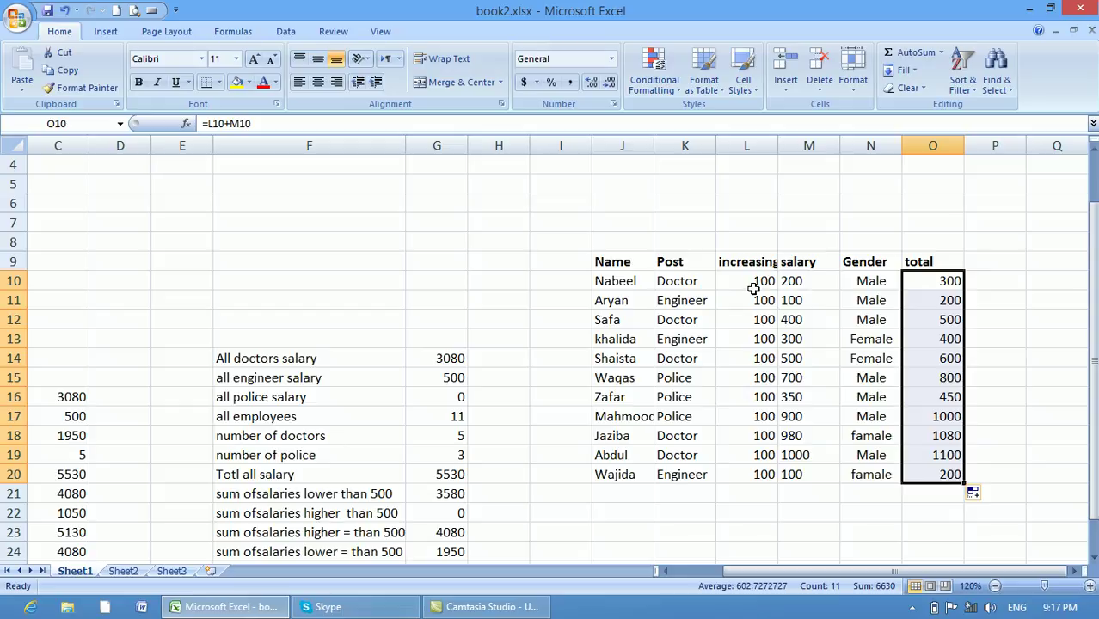
Undo the total column, the "increasing" column entries and the column insertion before the salary column
key("ctrl+z")
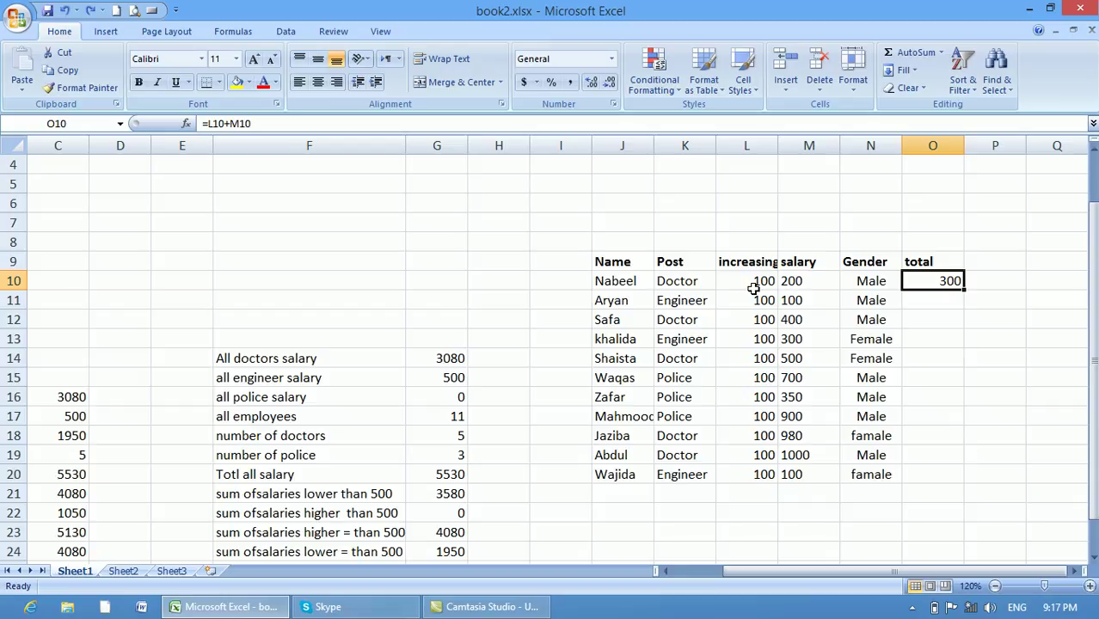
key("ctrl+z")
key("ctrl+z")
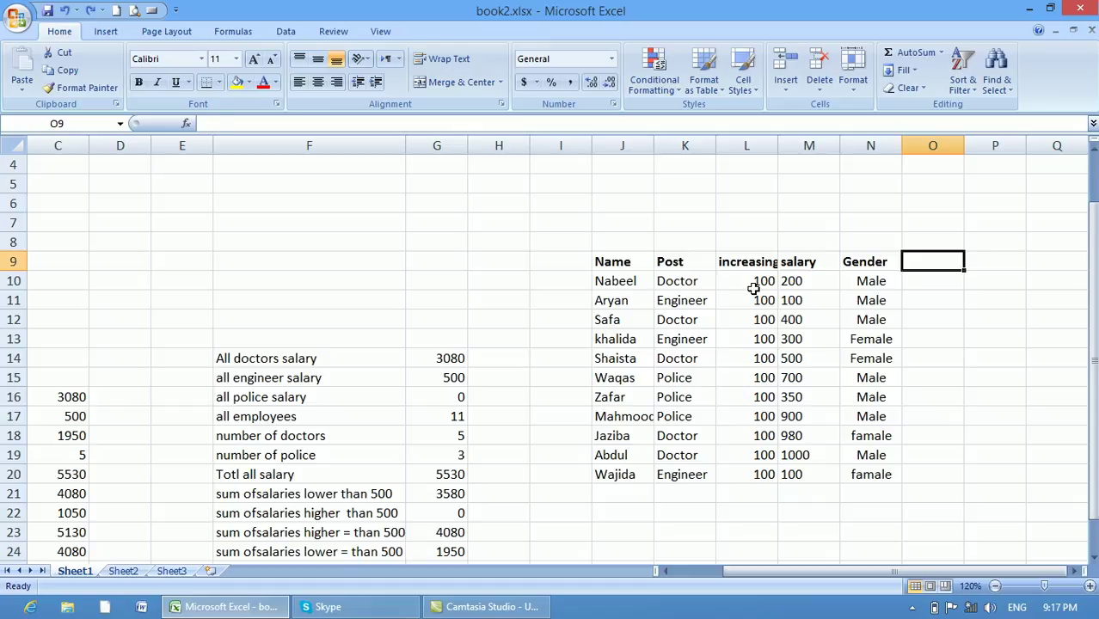
key("ctrl+z")
key("ctrl+z")
key("ctrl+z")
key("ctrl+z")
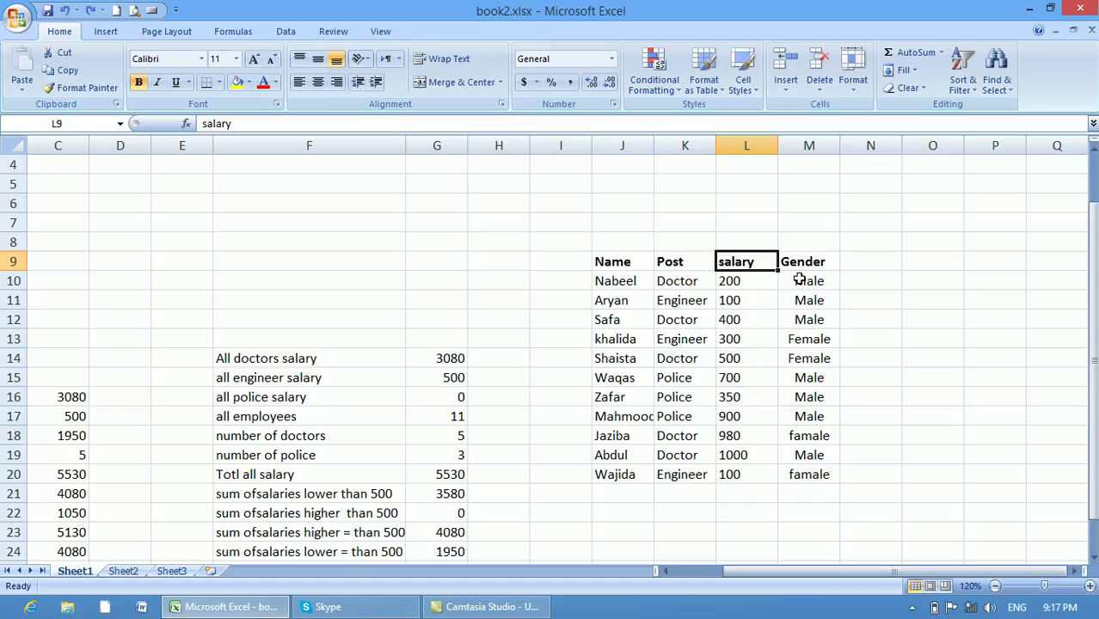
Add a second "salary" heading in N9, beside the Gender column
left_click(863, 269)
type("salary")
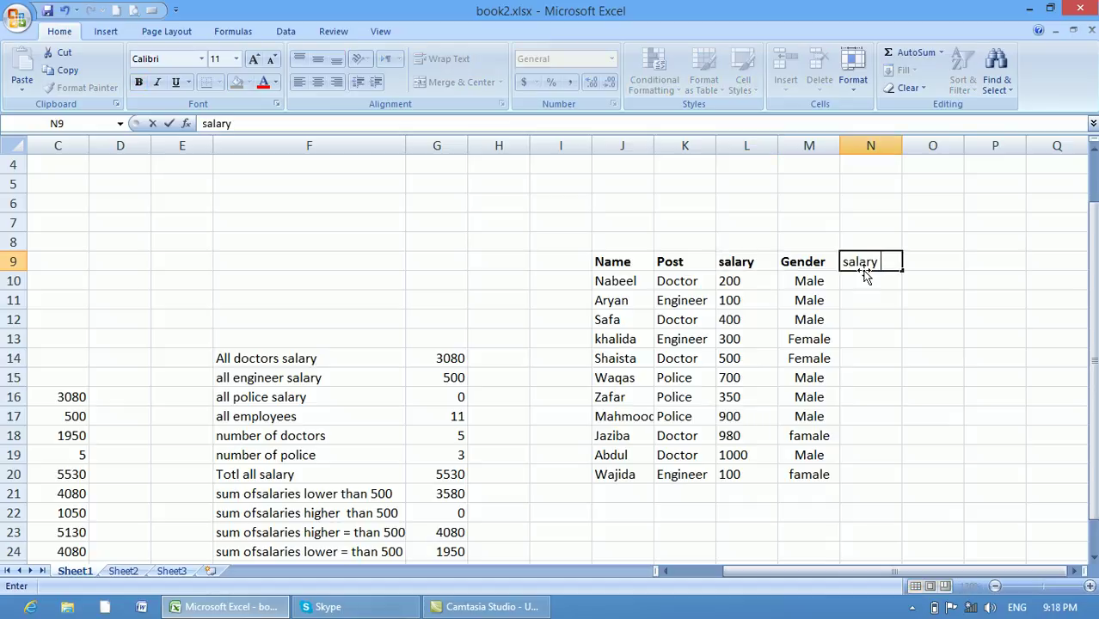
key("Return")
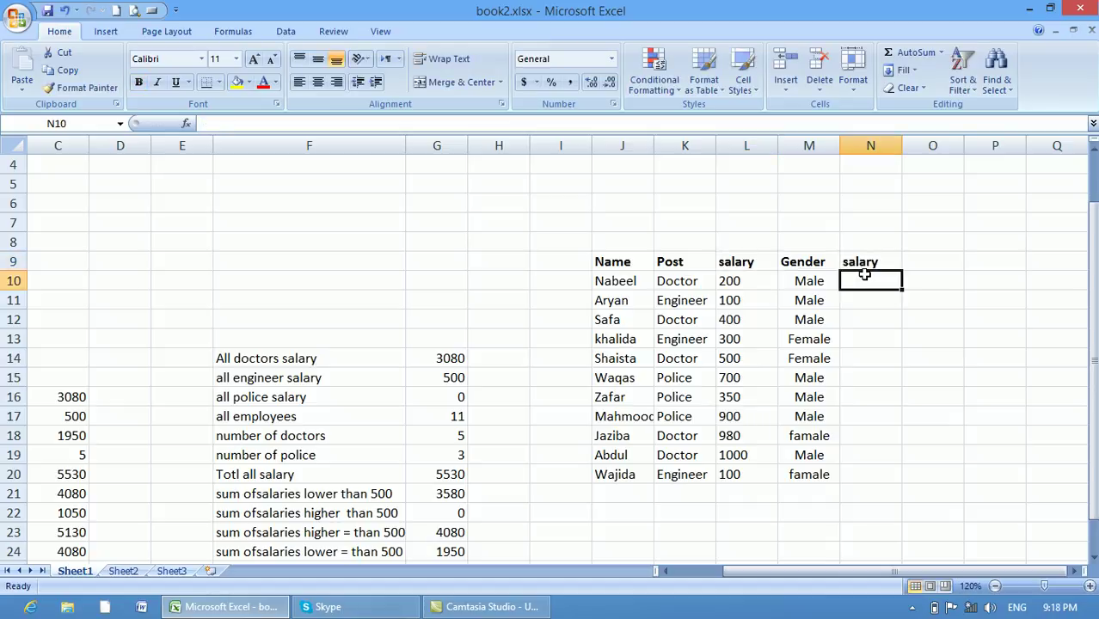
Enter the value 100 in the empty cell O7 above the employee table
left_click_drag(1093, 285, 1093, 301)
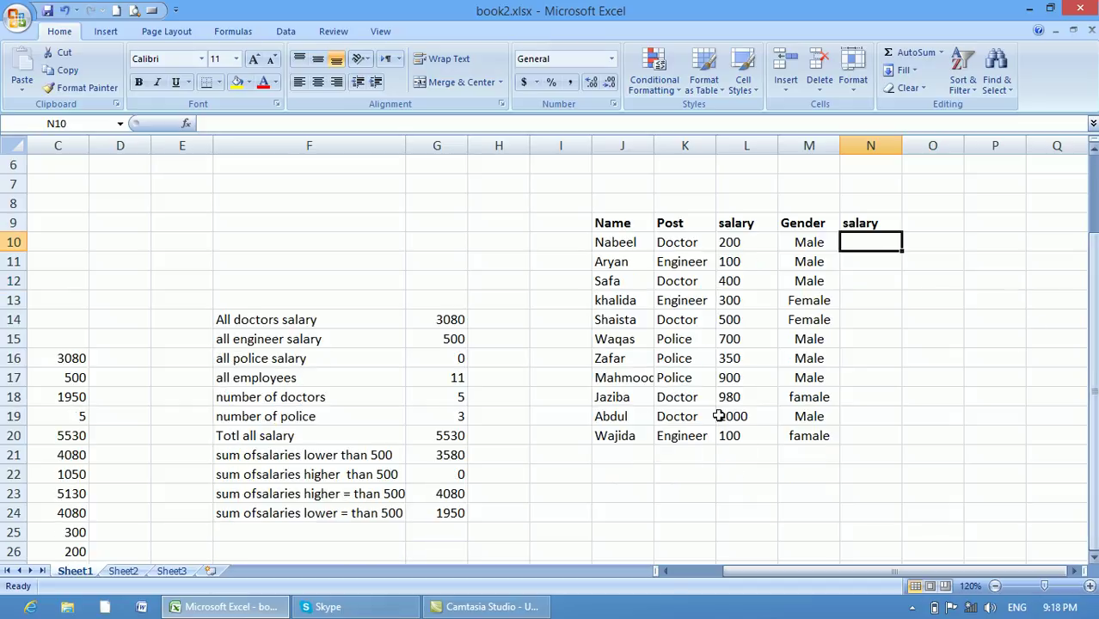
left_click(949, 181)
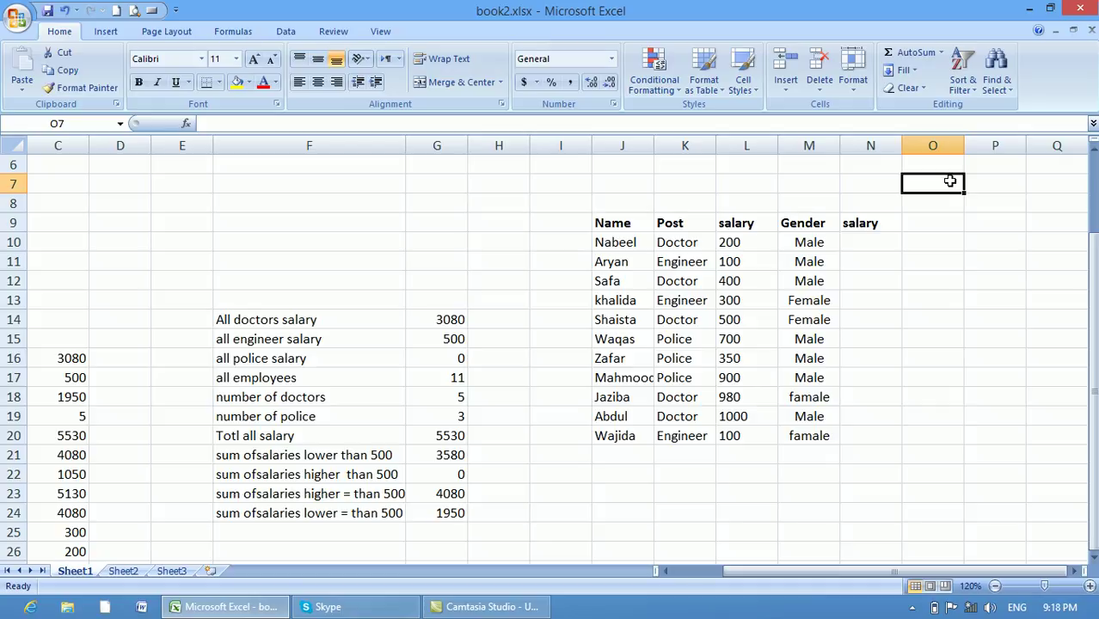
type("100")
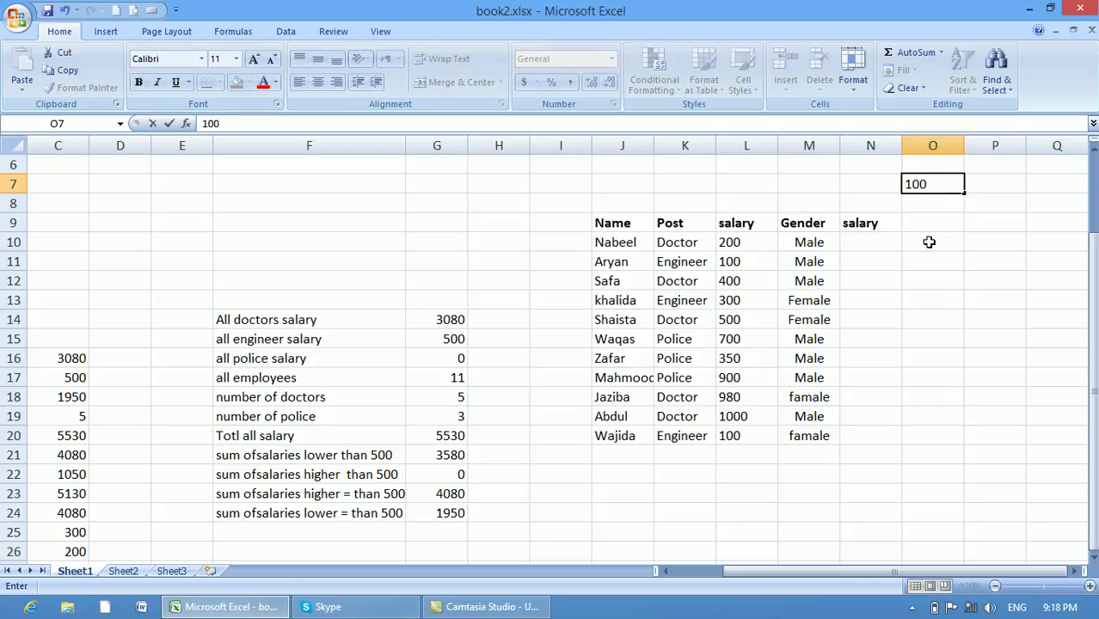
left_click(932, 239)
left_click(927, 183)
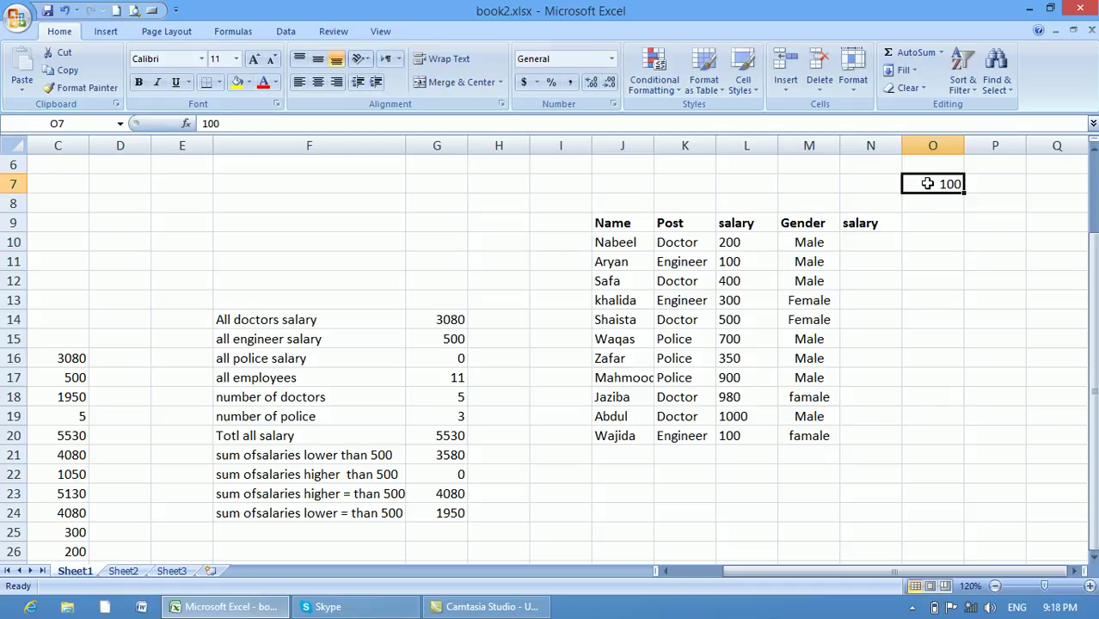
Add the 100 from O7 to the salary in L10 using Paste Special with the Add operation
key("ctrl+c")
left_click(730, 243)
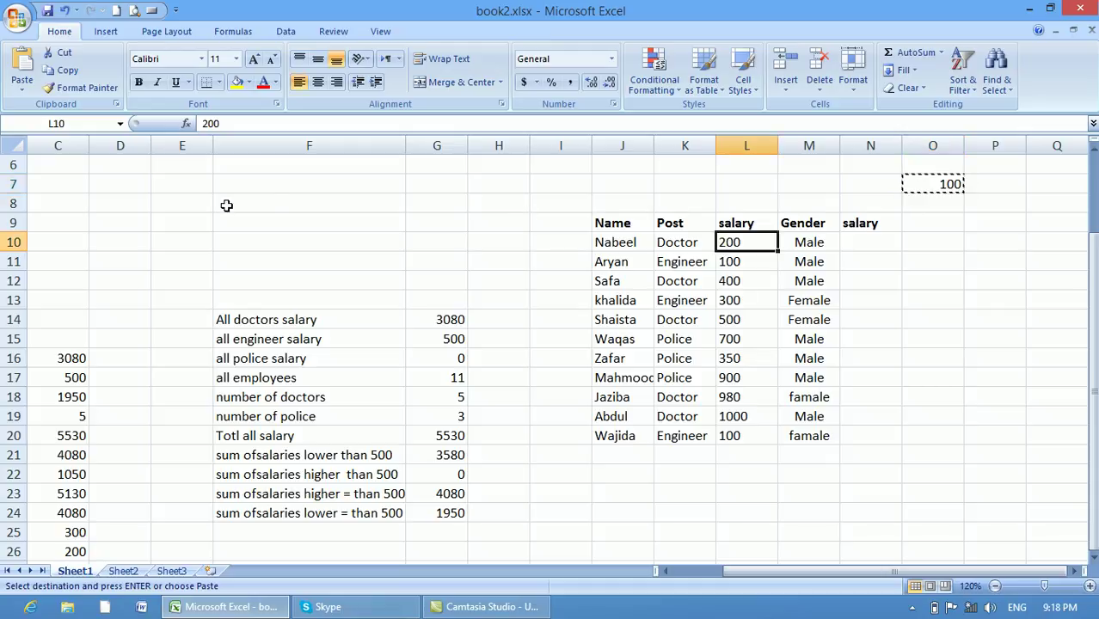
left_click(21, 88)
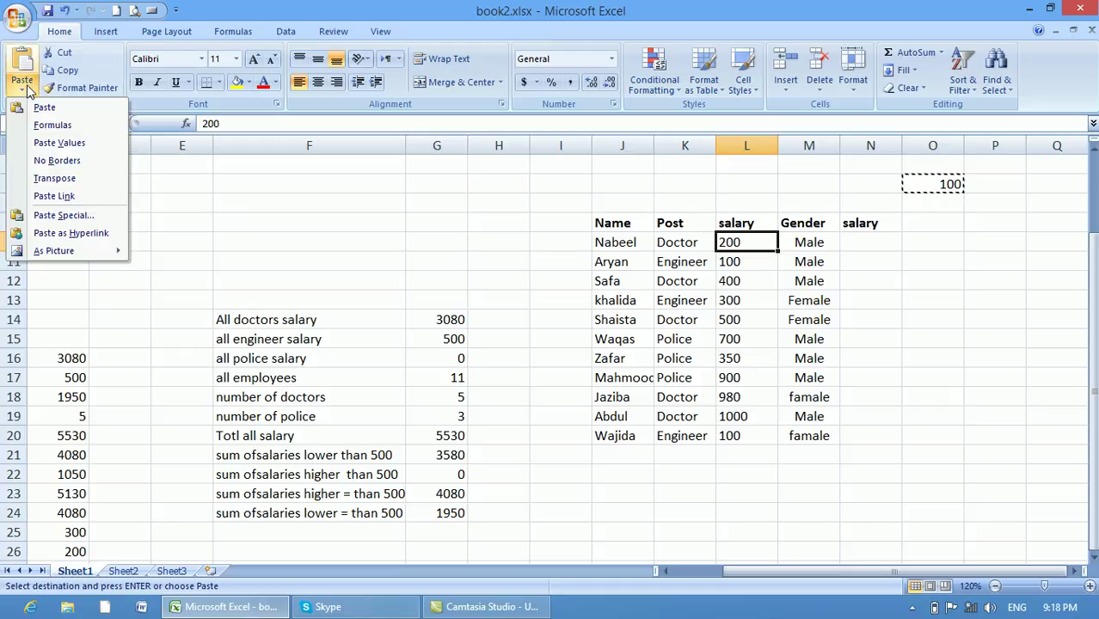
left_click(63, 217)
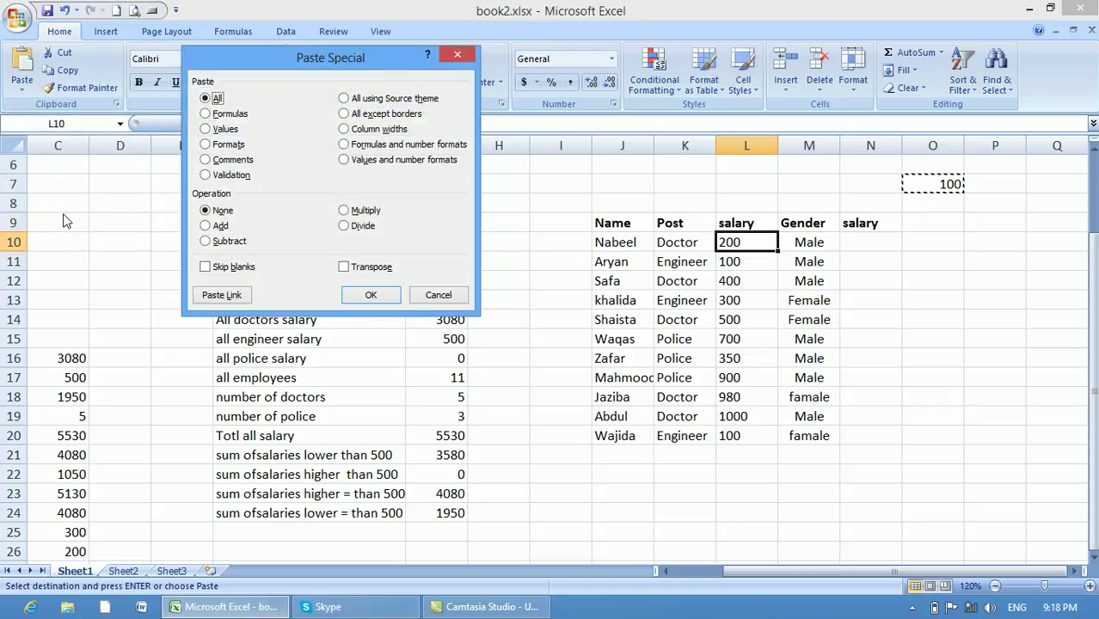
left_click(217, 227)
left_click(365, 295)
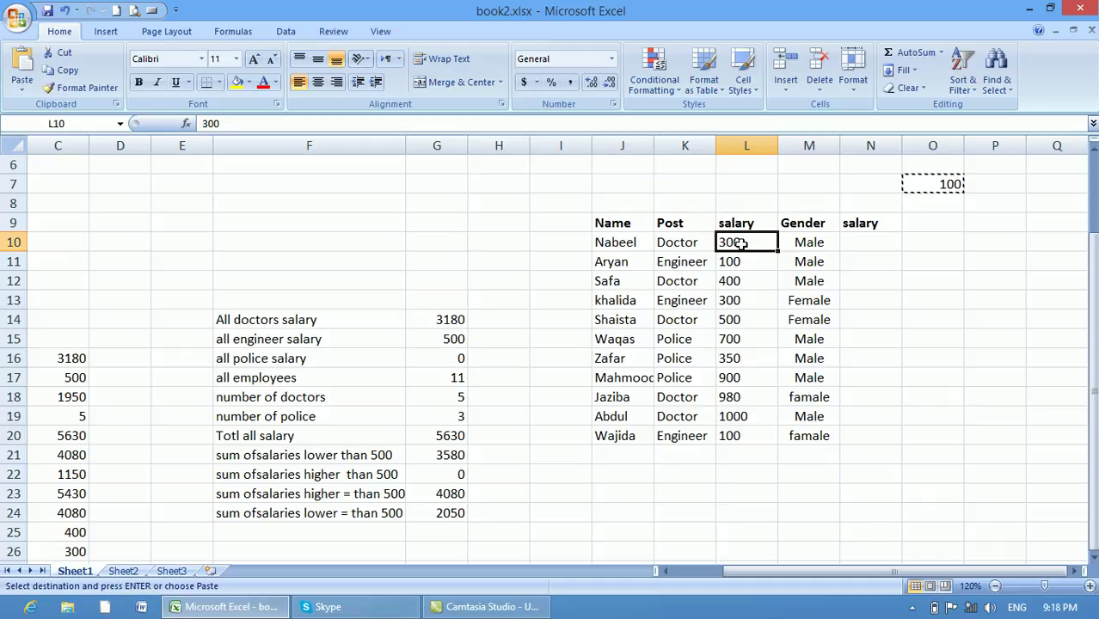
Examine the IF formula for "Increasing in salary" in C25 and compare it with the SUMIF formula in C16
left_click(916, 217)
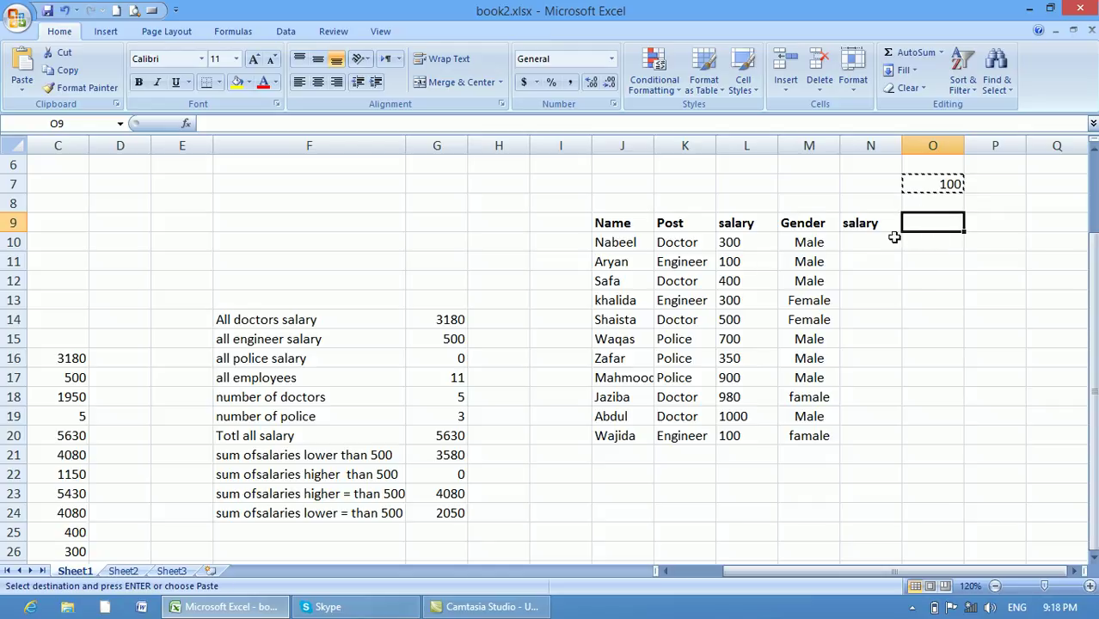
left_click(862, 241)
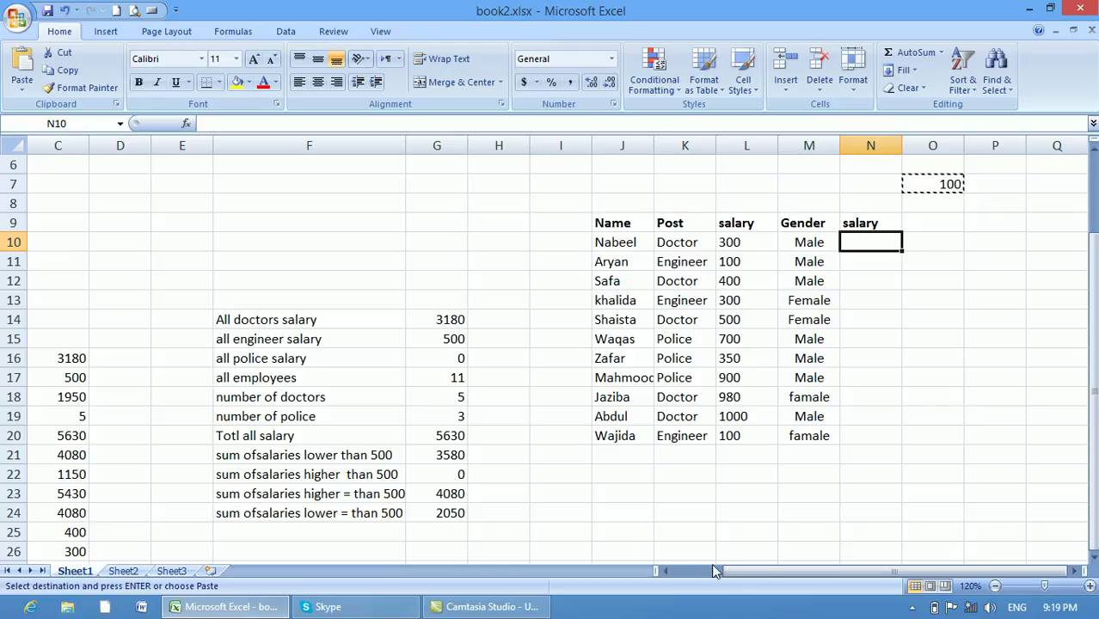
left_click_drag(771, 573, 659, 575)
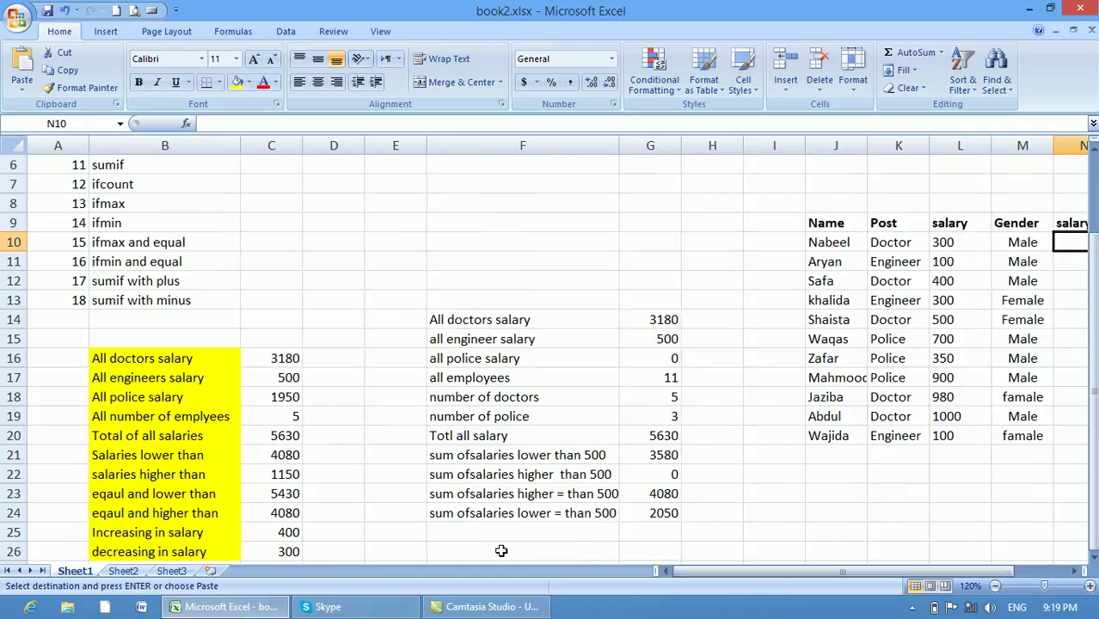
left_click(282, 535)
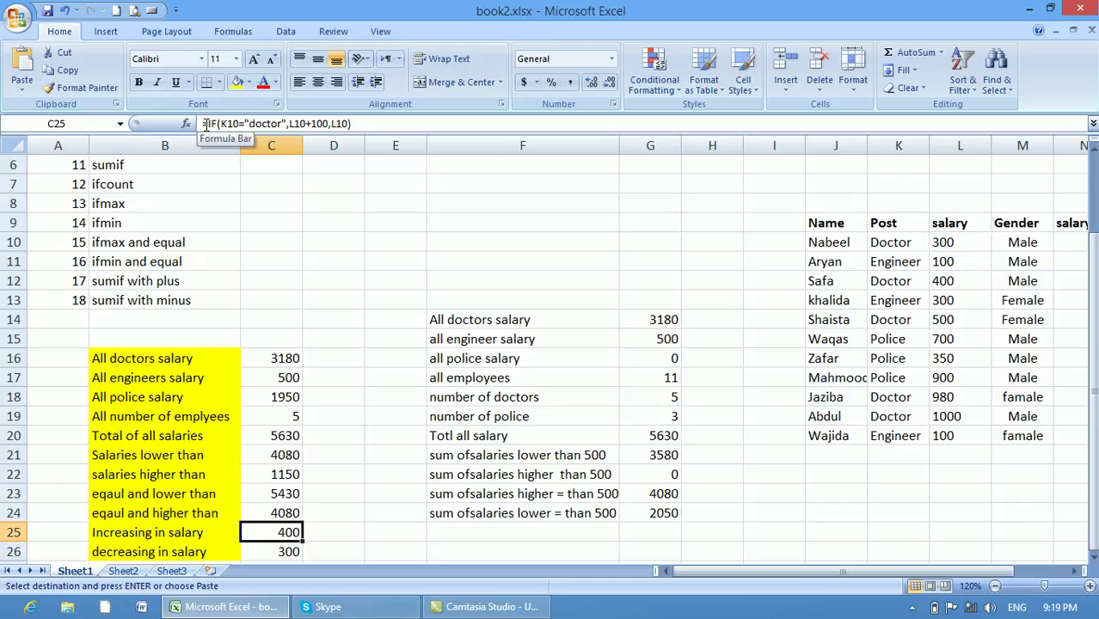
left_click(280, 358)
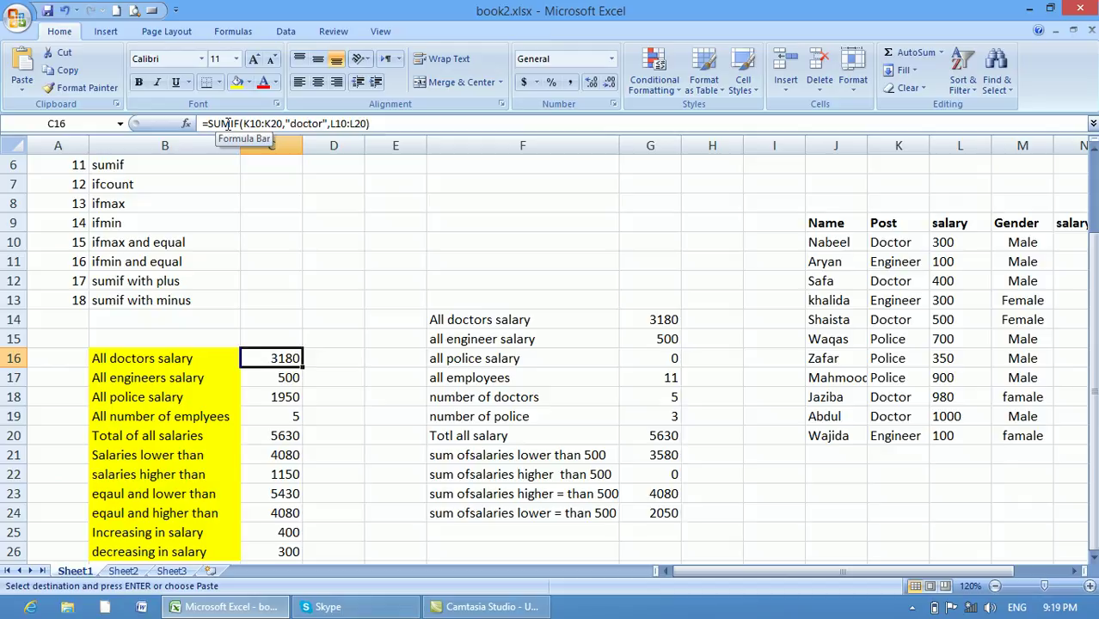
left_click(287, 533)
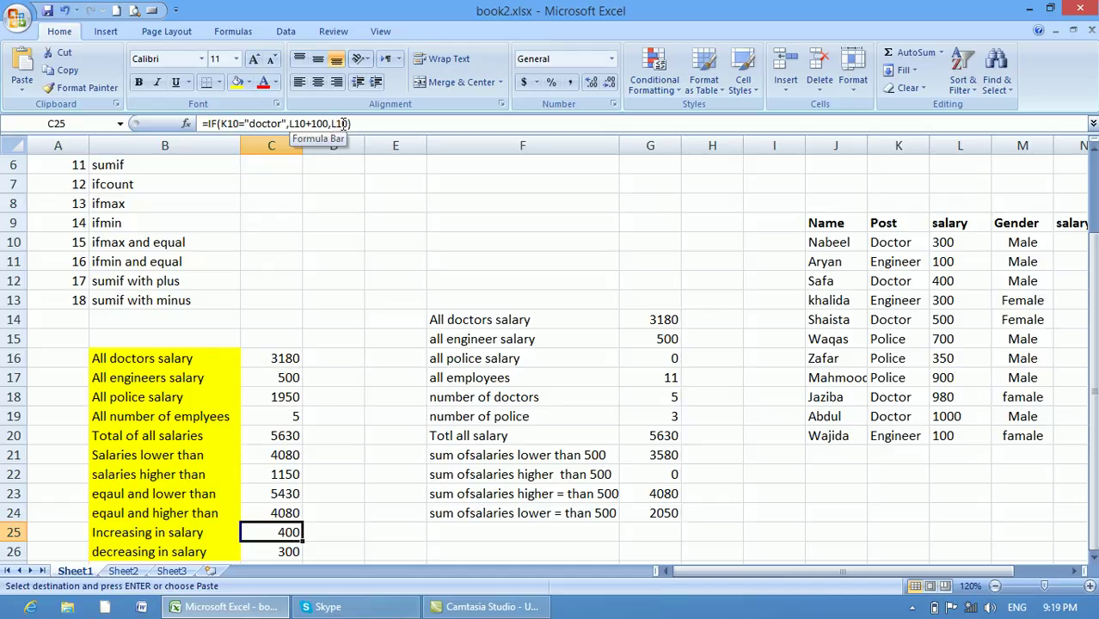
Try the formula =IF(K10,L10+100,L10) in N10, under the second salary heading
left_click_drag(731, 572, 783, 572)
left_click(870, 241)
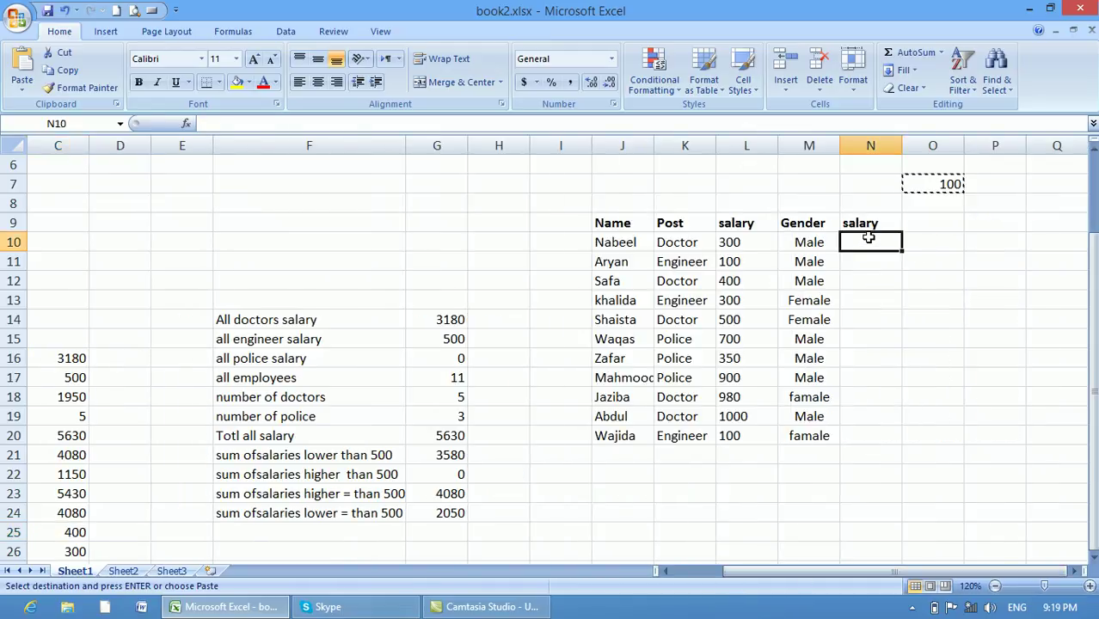
type("=if")
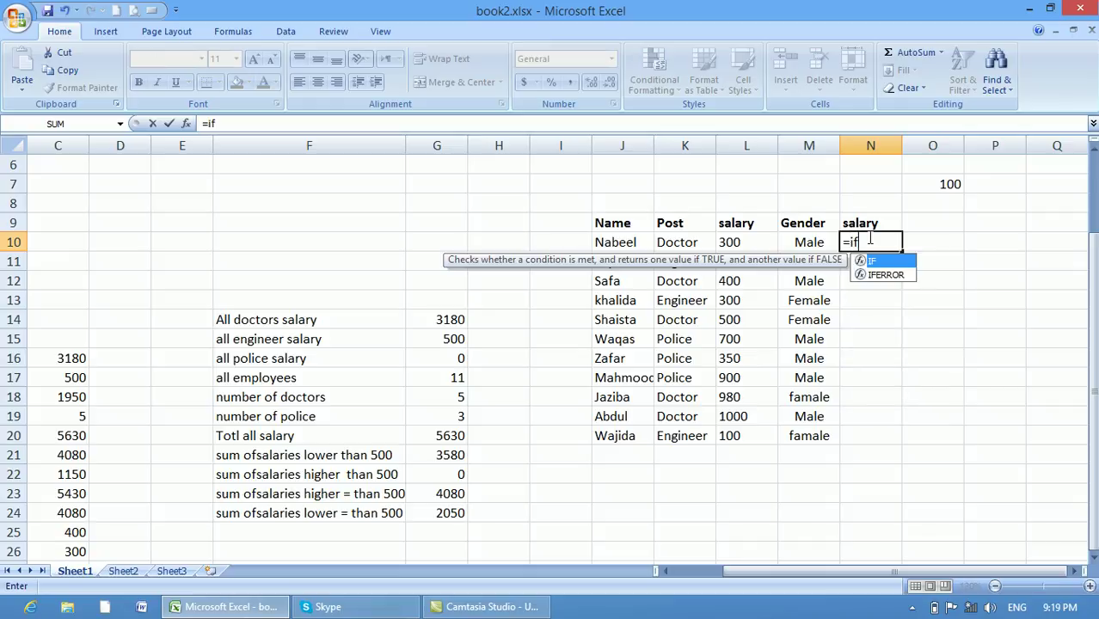
type("(")
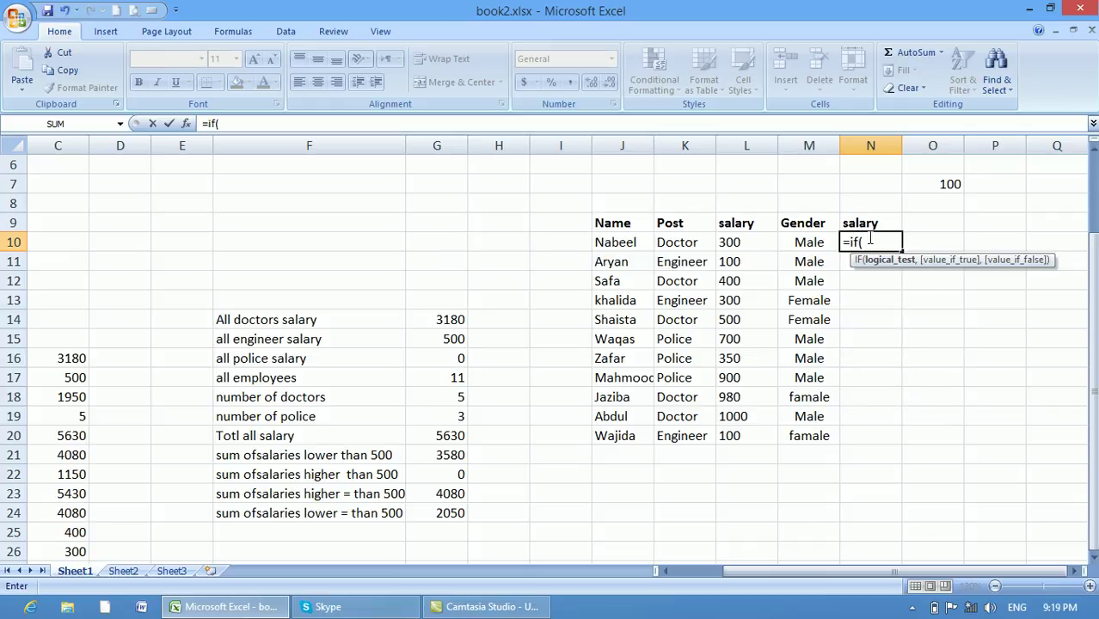
left_click(676, 241)
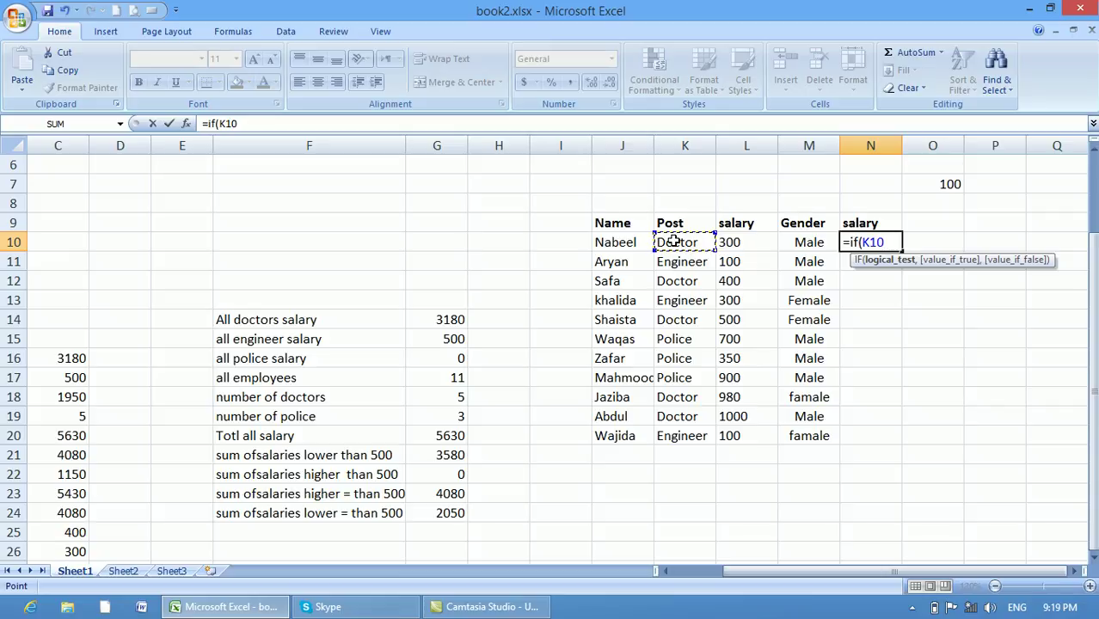
type(",")
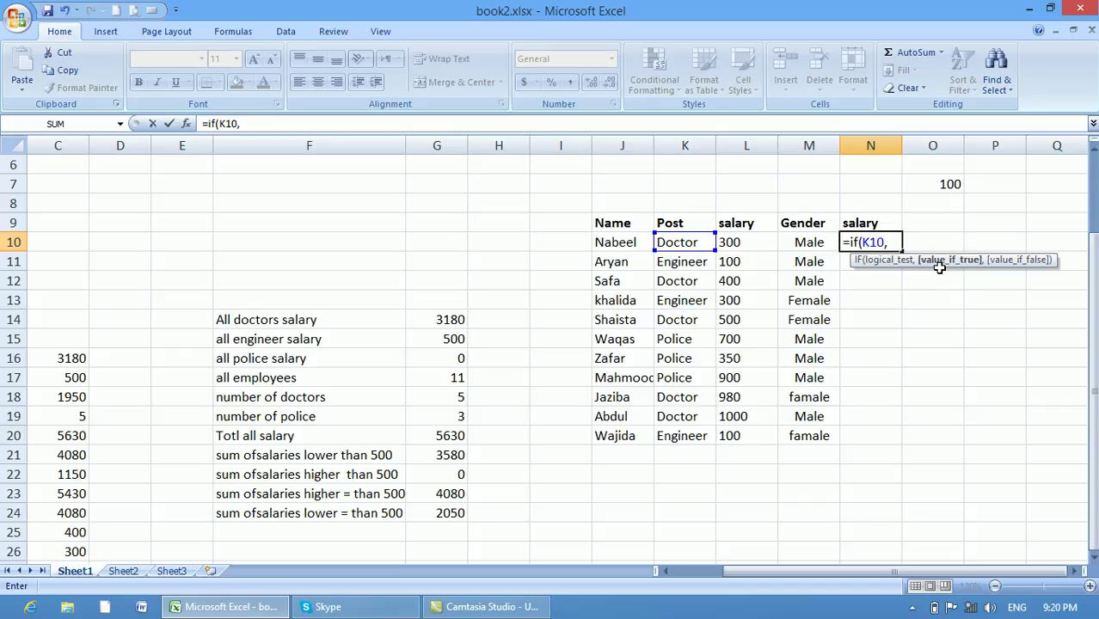
left_click(748, 241)
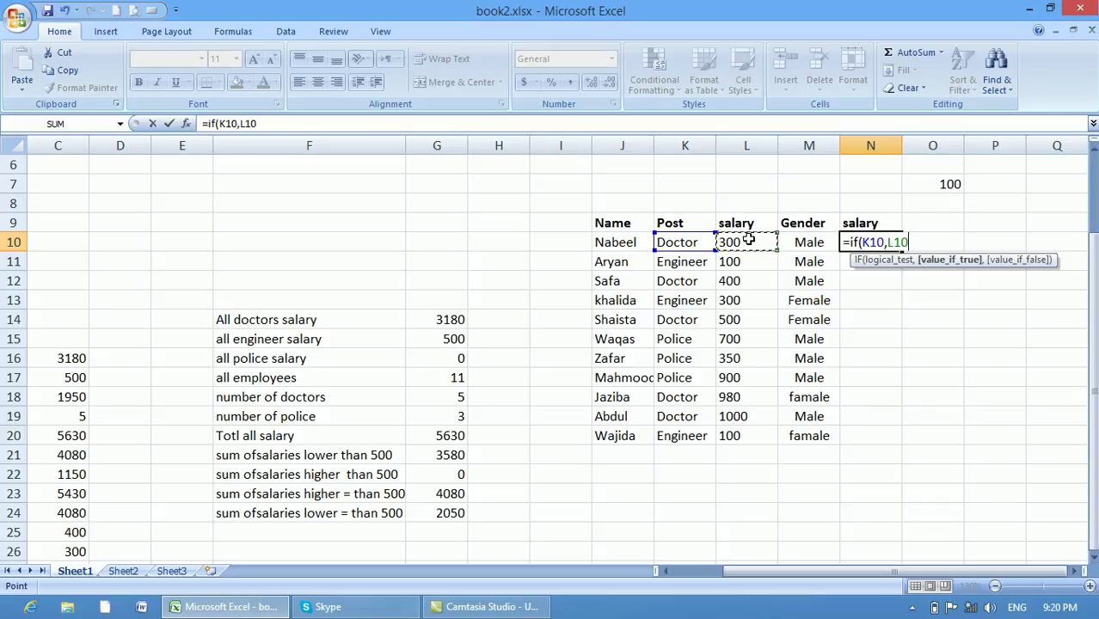
type("+100,")
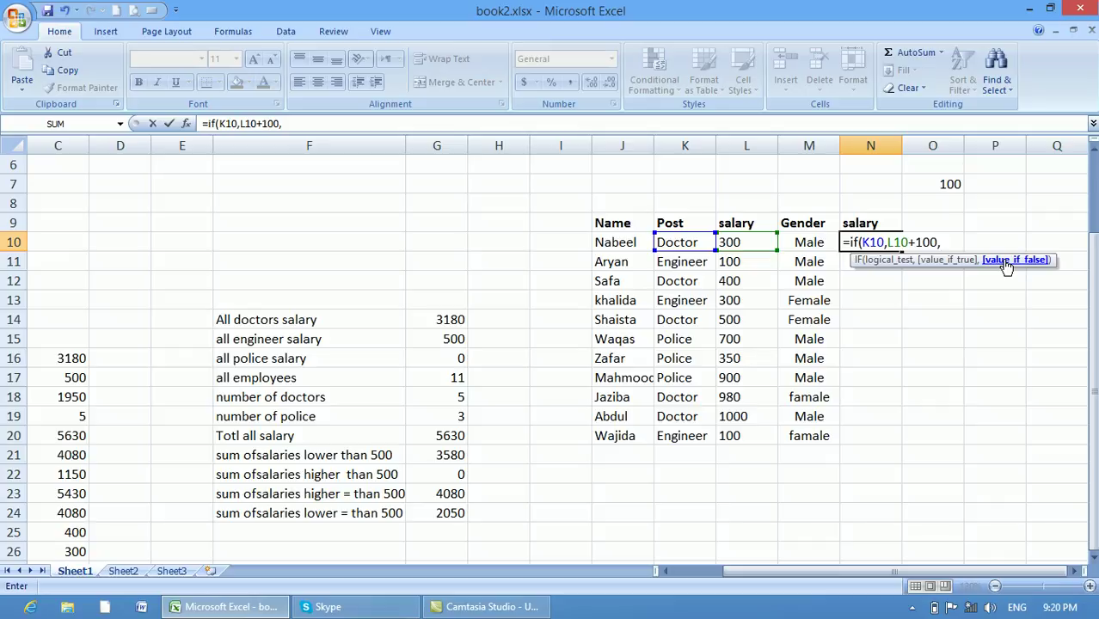
left_click(744, 244)
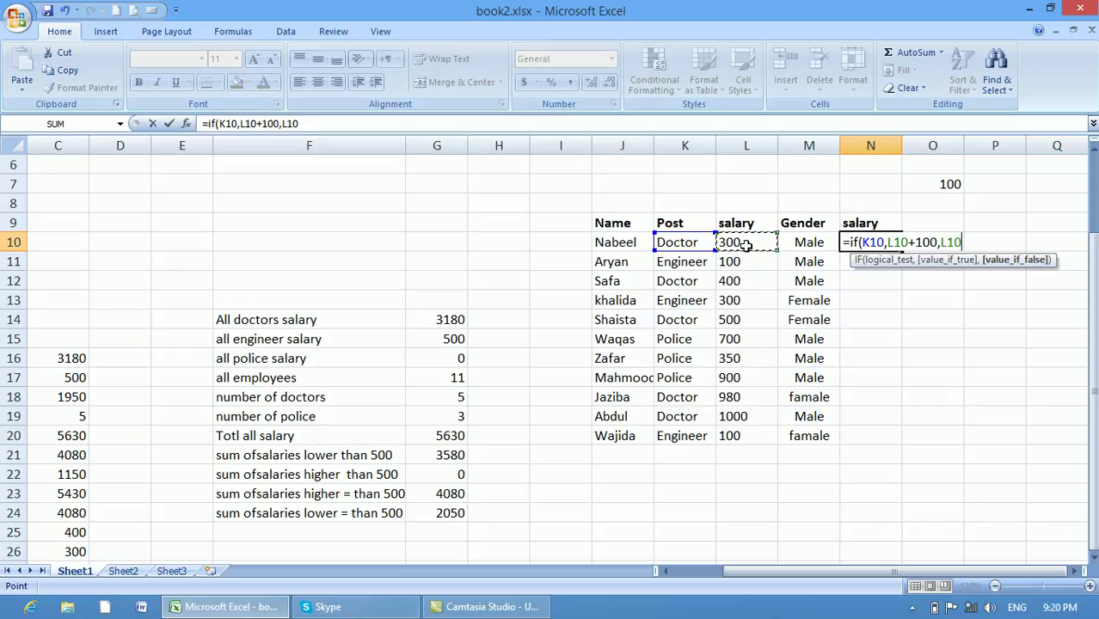
type(")")
key("Return")
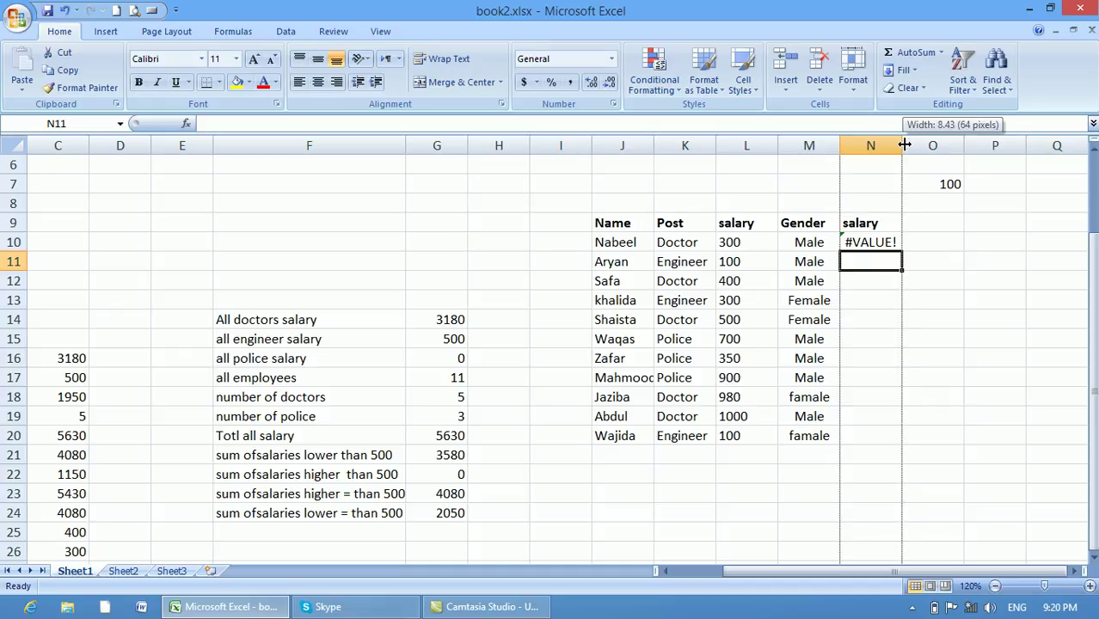
Widen column N, which holds the second salary heading
left_click_drag(902, 145, 928, 145)
left_click(882, 245)
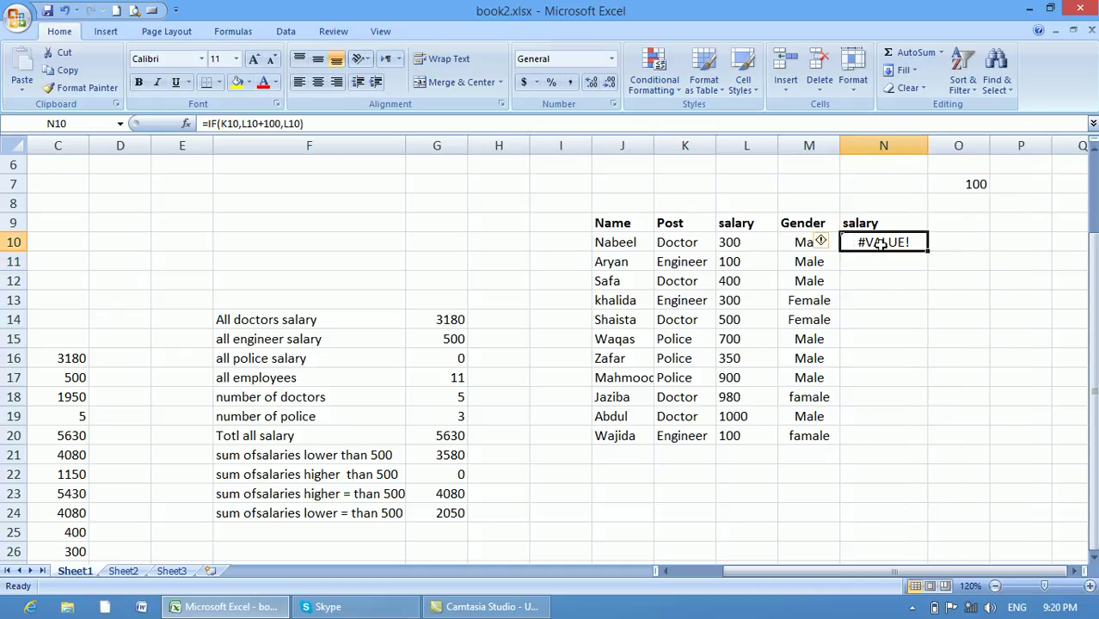
type("=if")
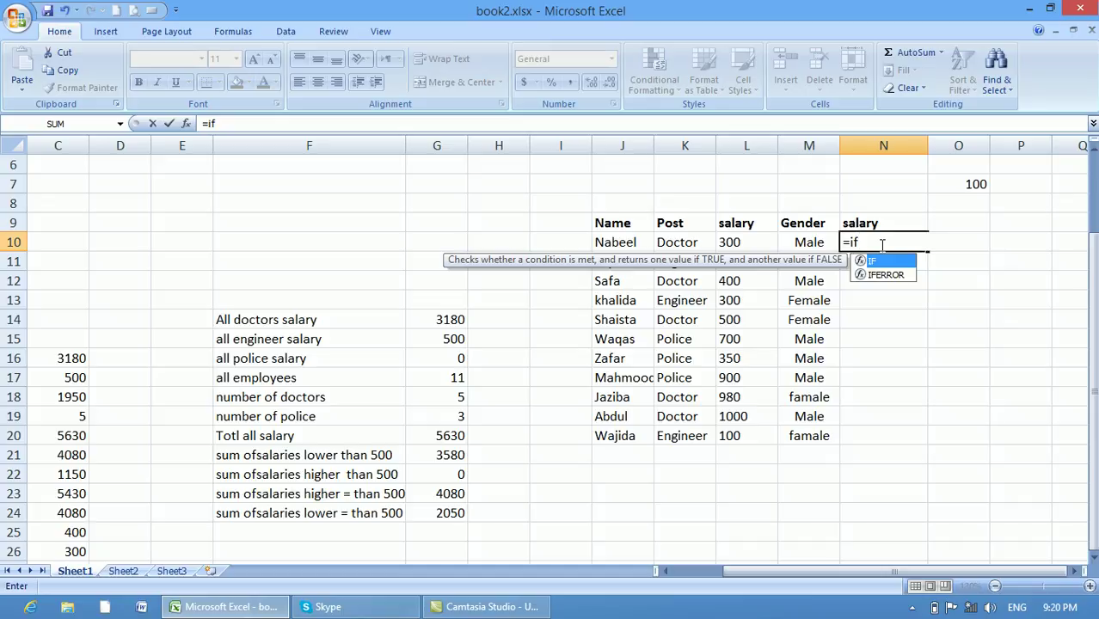
type("(")
left_click(676, 242)
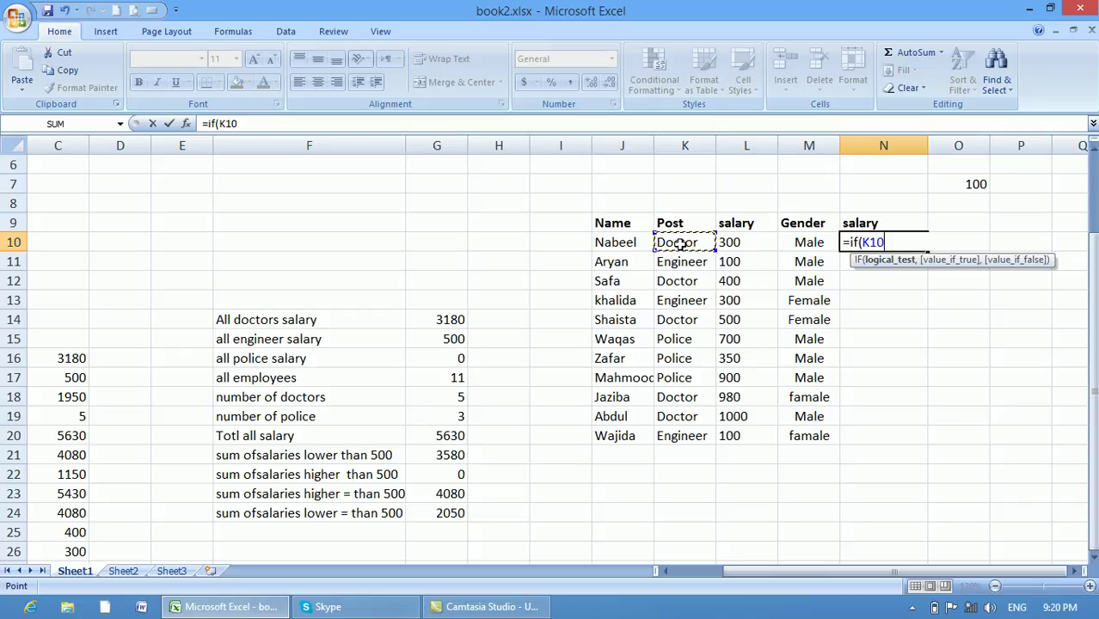
type(",")
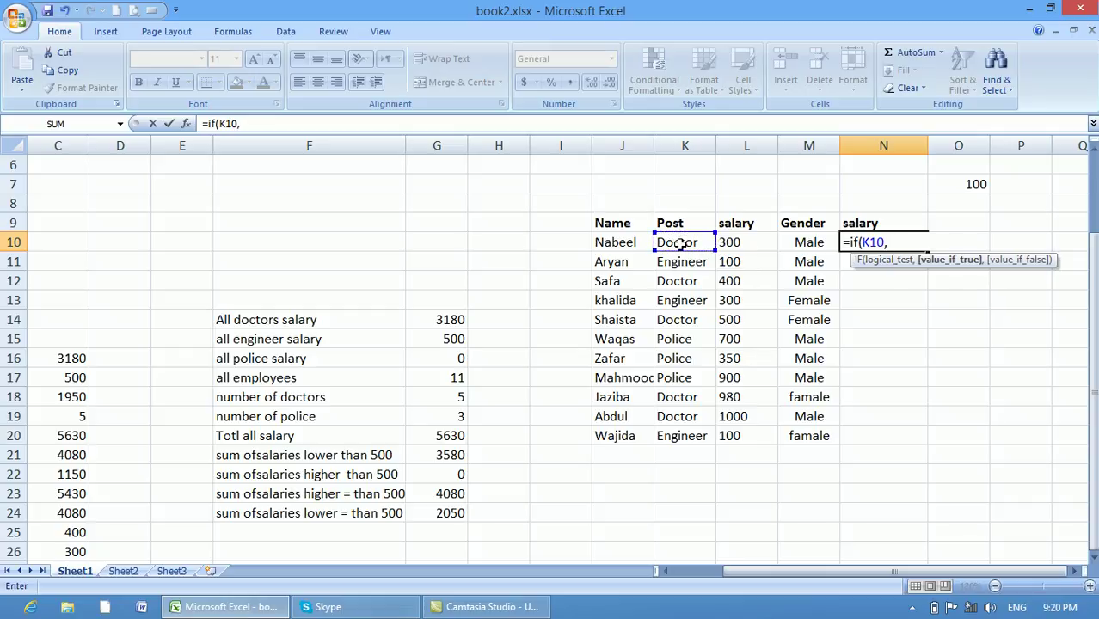
type("\"")
key("BackSpace")
key("BackSpace")
key("BackSpace")
key("BackSpace")
key("BackSpace")
key("BackSpace")
key("BackSpace")
key("BackSpace")
key("BackSpace")
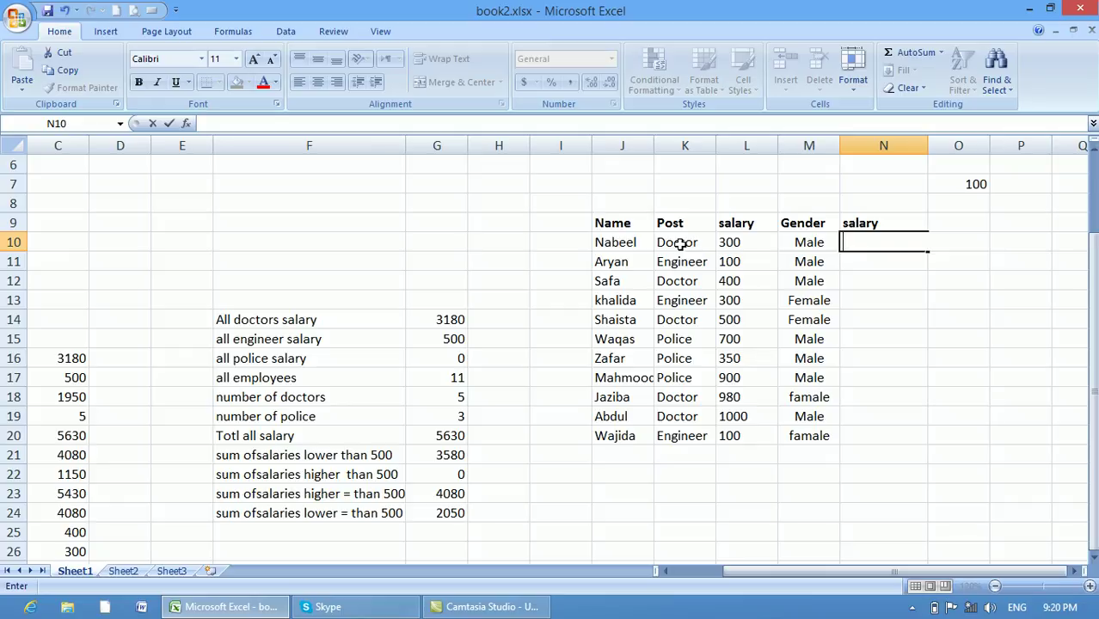
left_click(924, 322)
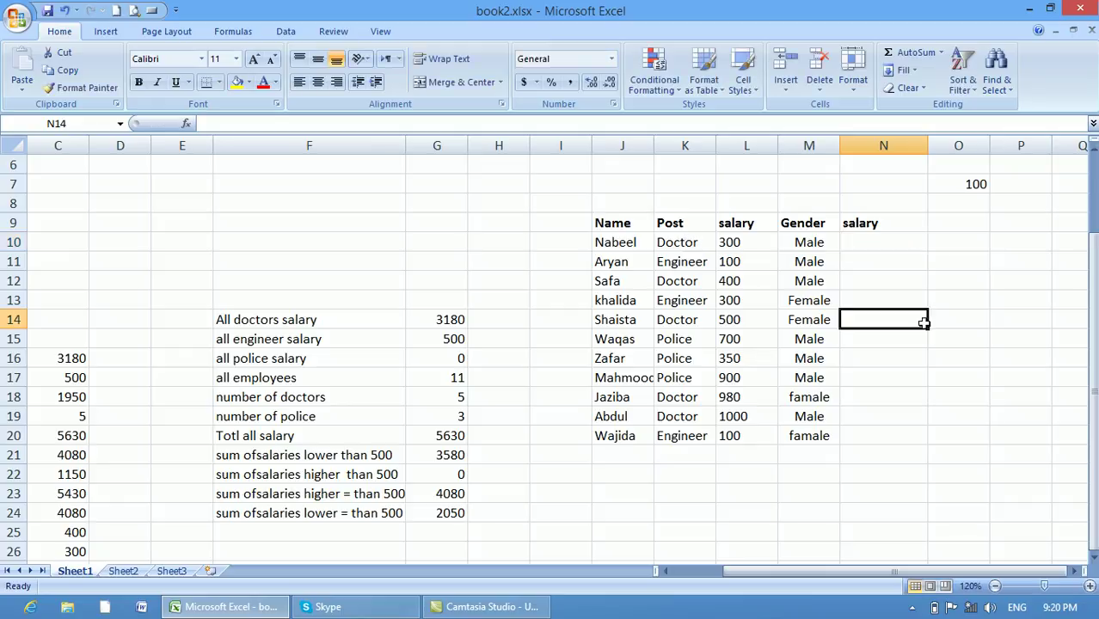
Examine both salary summary lists, the "Increasing in salary" IF formula in C25, and the Post entries in the employee table
left_click_drag(809, 573, 698, 578)
left_click(196, 359)
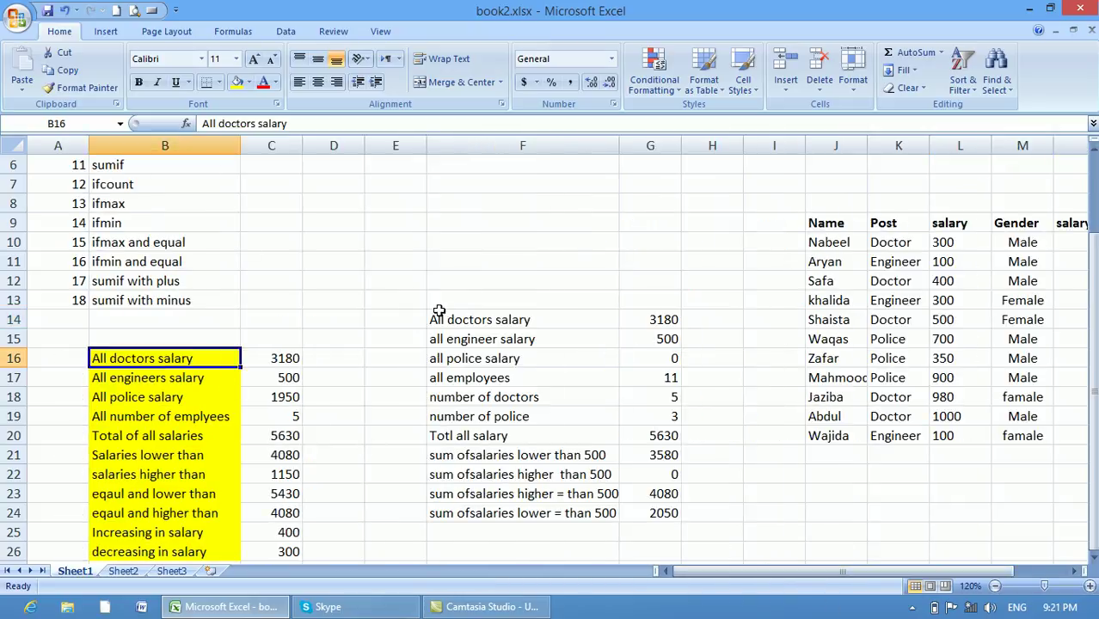
left_click(278, 355)
left_click(497, 267)
left_click_drag(496, 267, 507, 539)
left_click(748, 488)
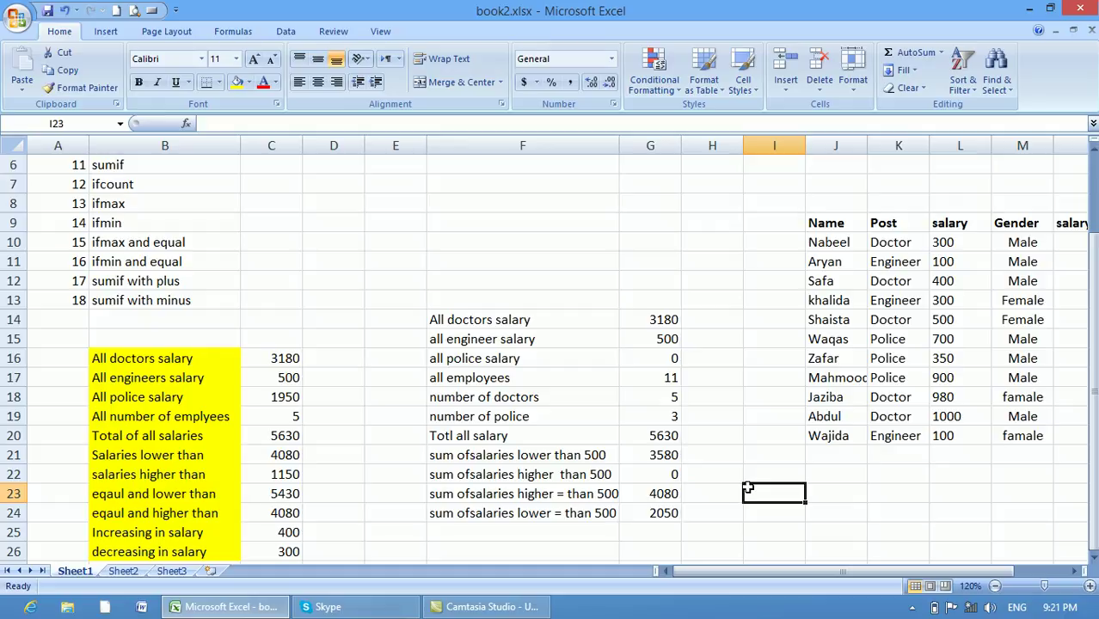
left_click(287, 530)
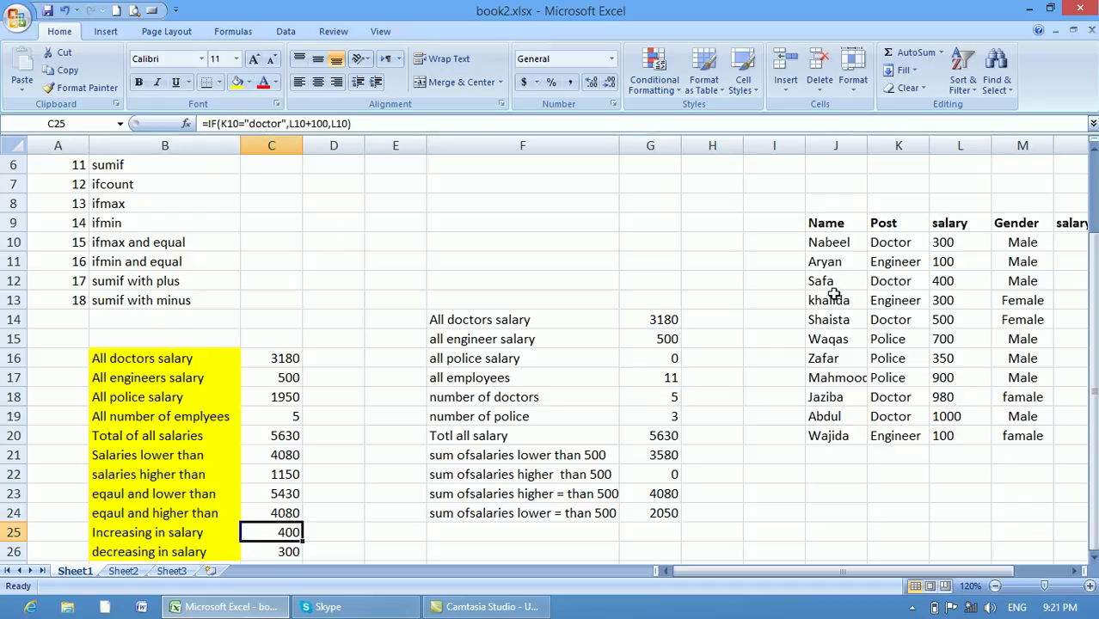
left_click(884, 244)
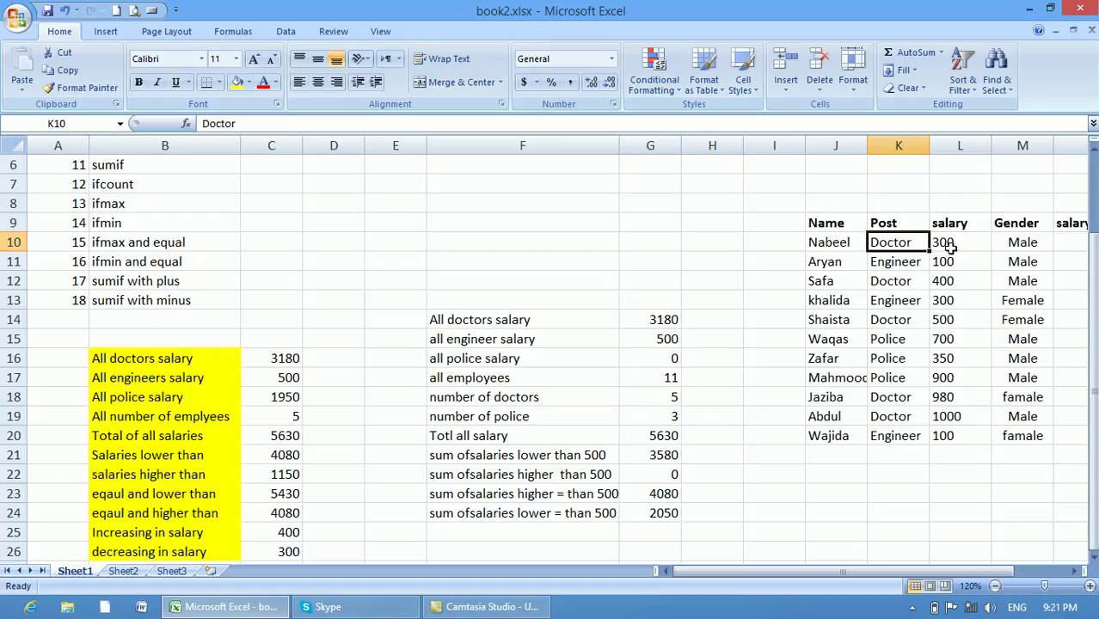
left_click(895, 300)
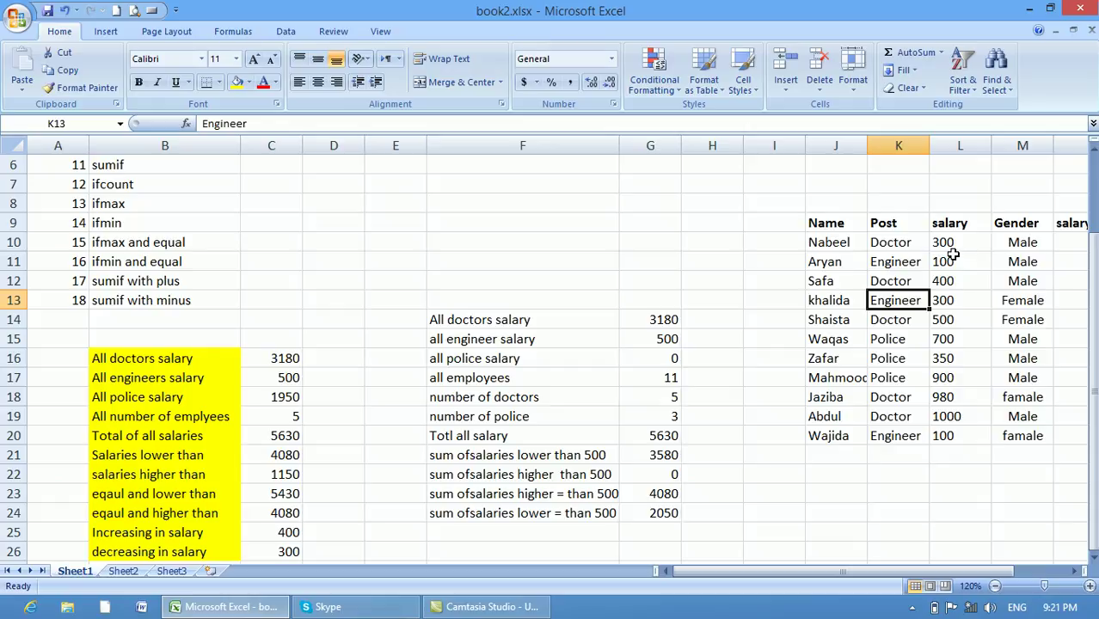
Try the formula =if(K10,"police",L10+100,L10) in N10, under the second salary heading
left_click_drag(808, 572, 935, 535)
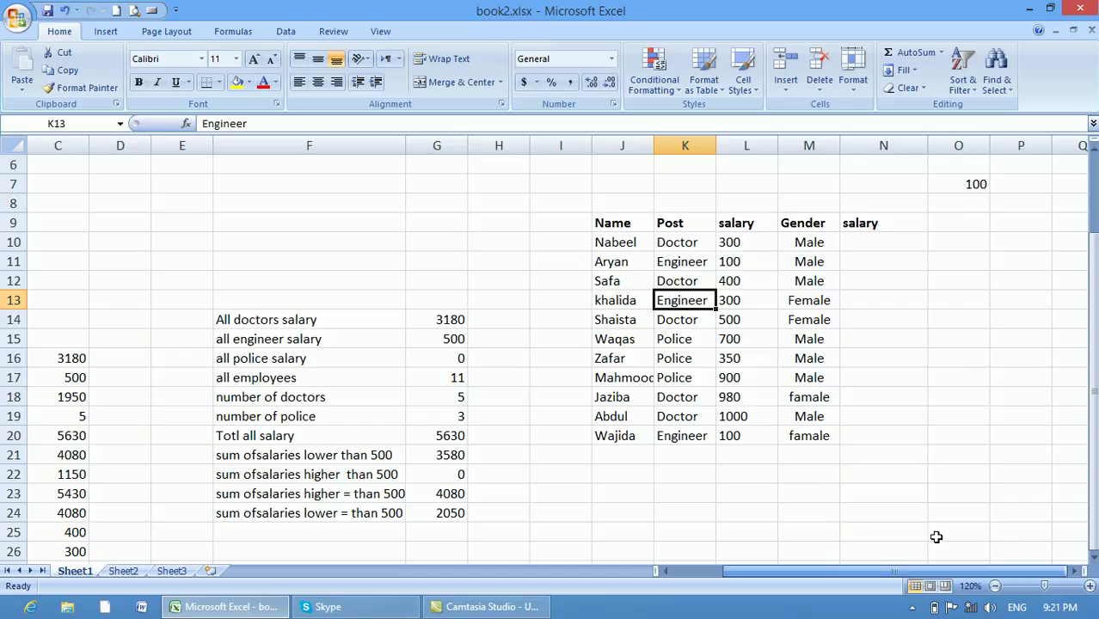
left_click(882, 245)
type("=if(")
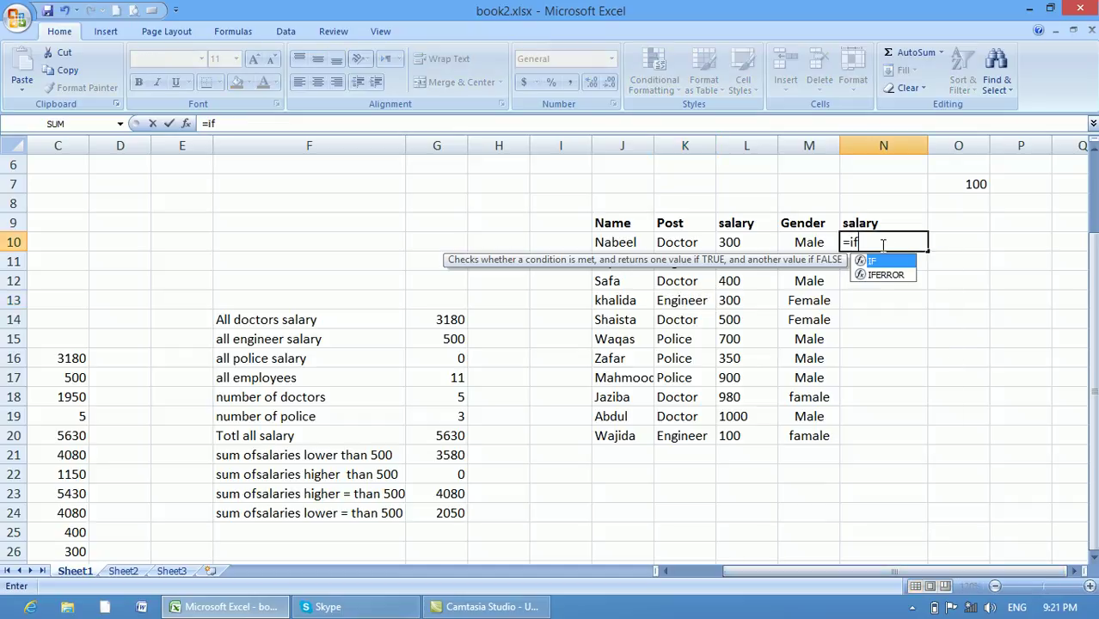
left_click(669, 244)
type(",\"doc")
key("BackSpace")
key("BackSpace")
key("BackSpace")
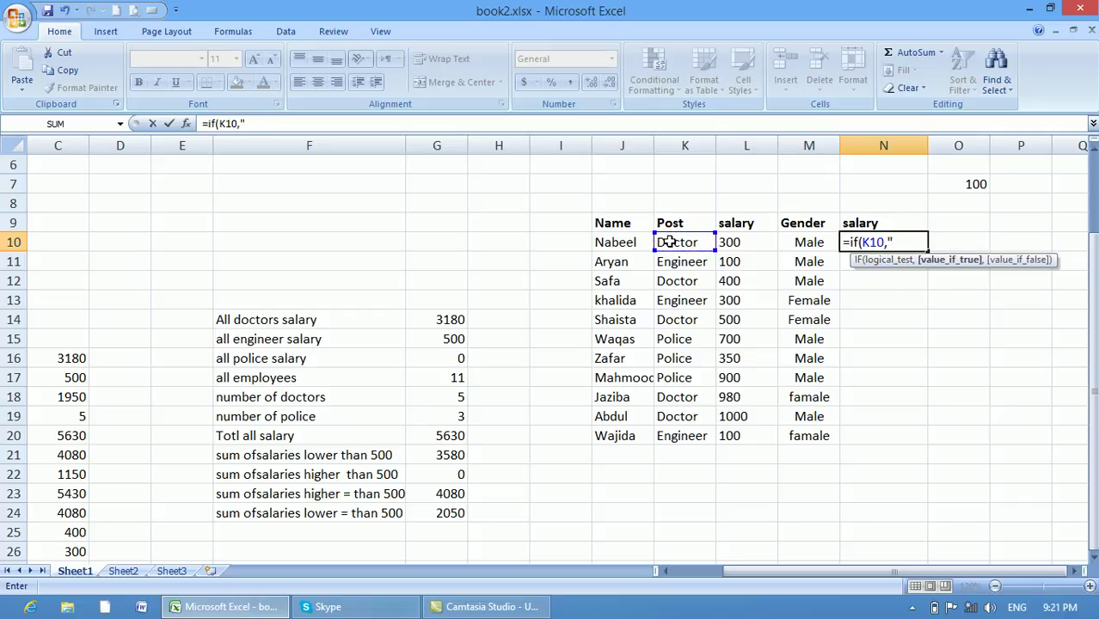
type("police")
type("\",")
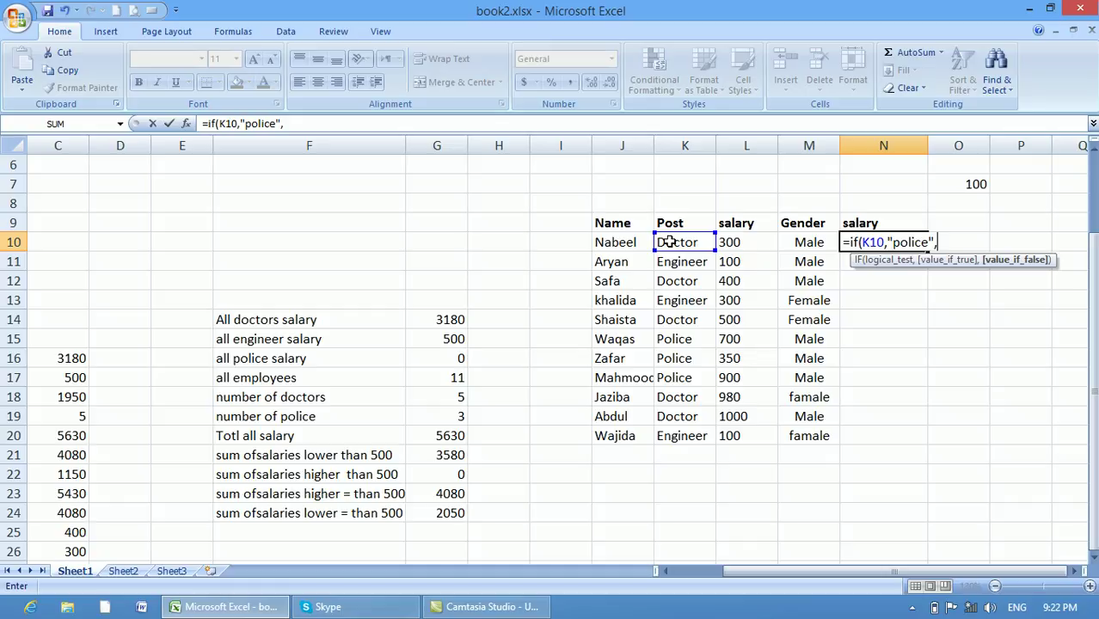
key("BackSpace")
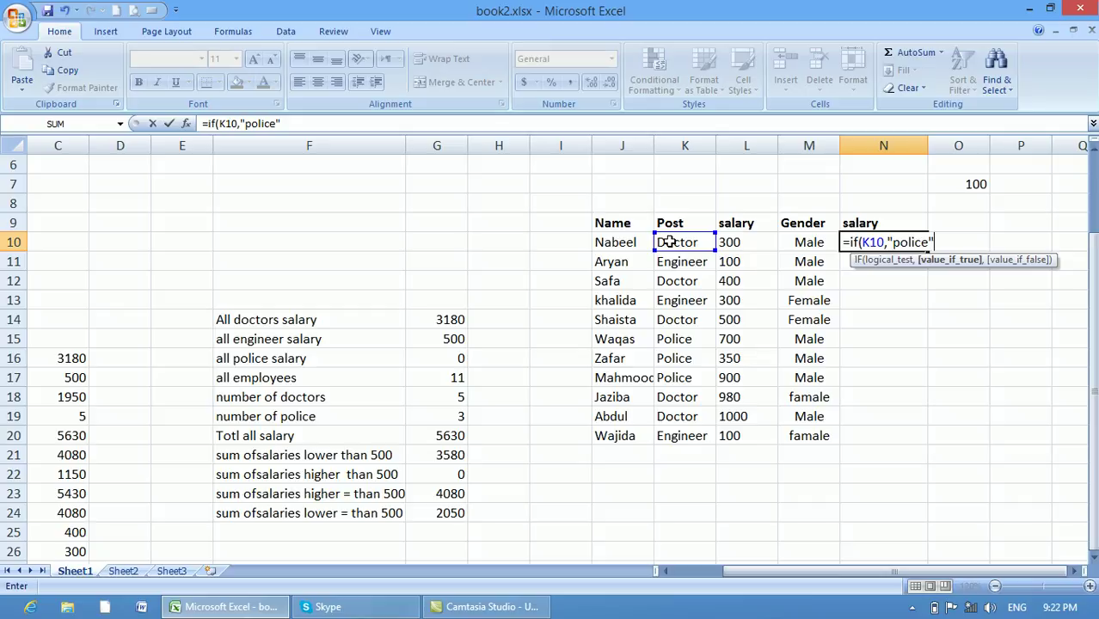
type(",")
left_click(725, 241)
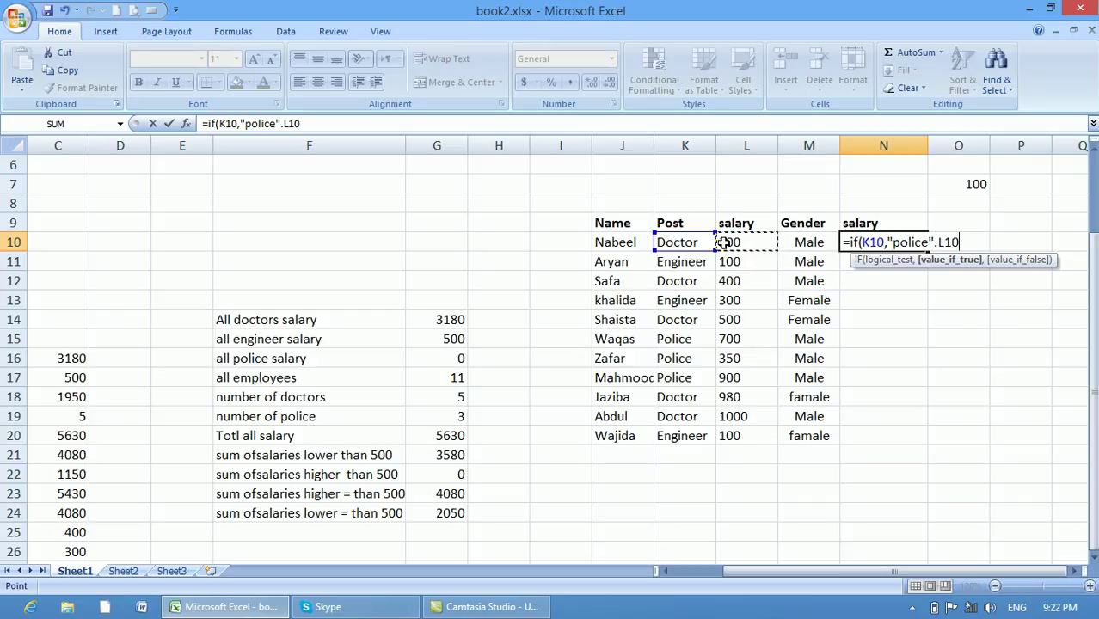
type("+")
key("BackSpace")
key("BackSpace")
key("BackSpace")
key("BackSpace")
key("BackSpace")
type(",")
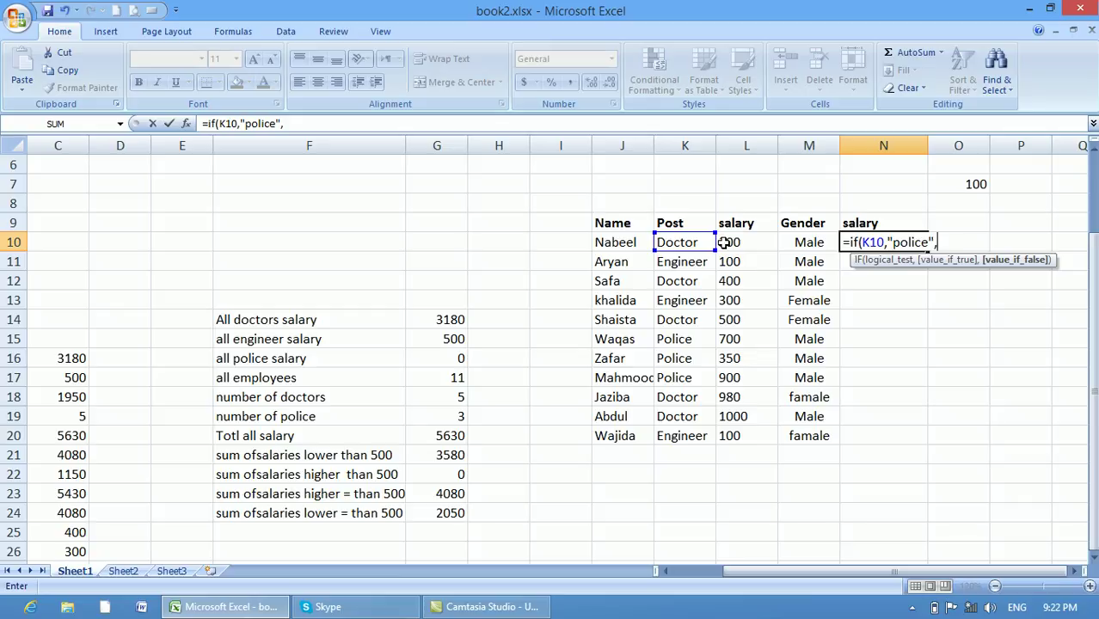
left_click(727, 242)
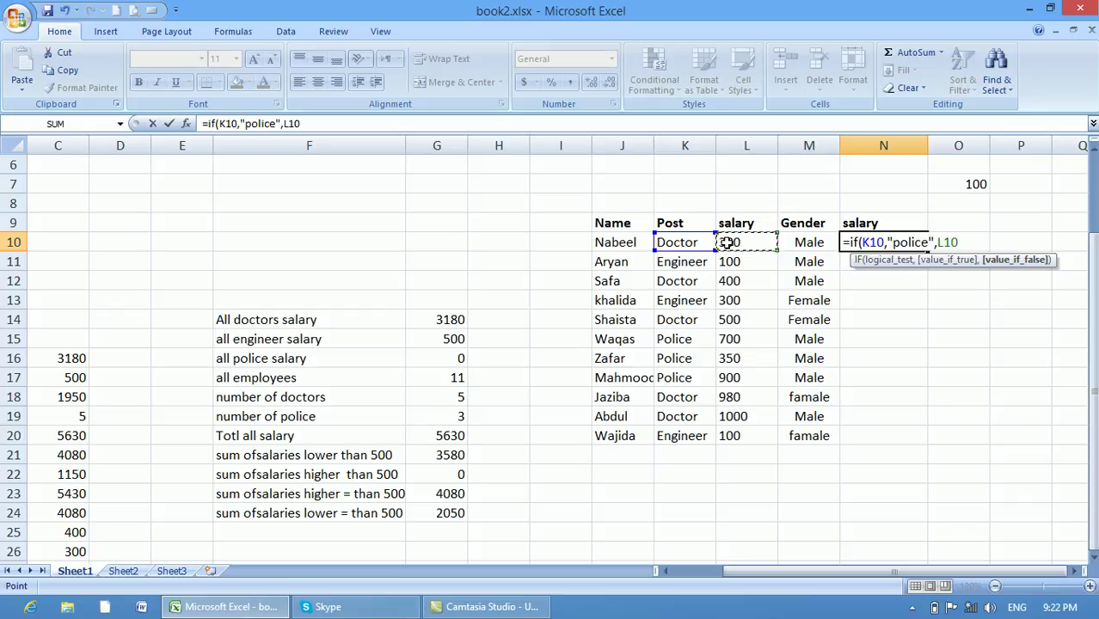
type("+100,")
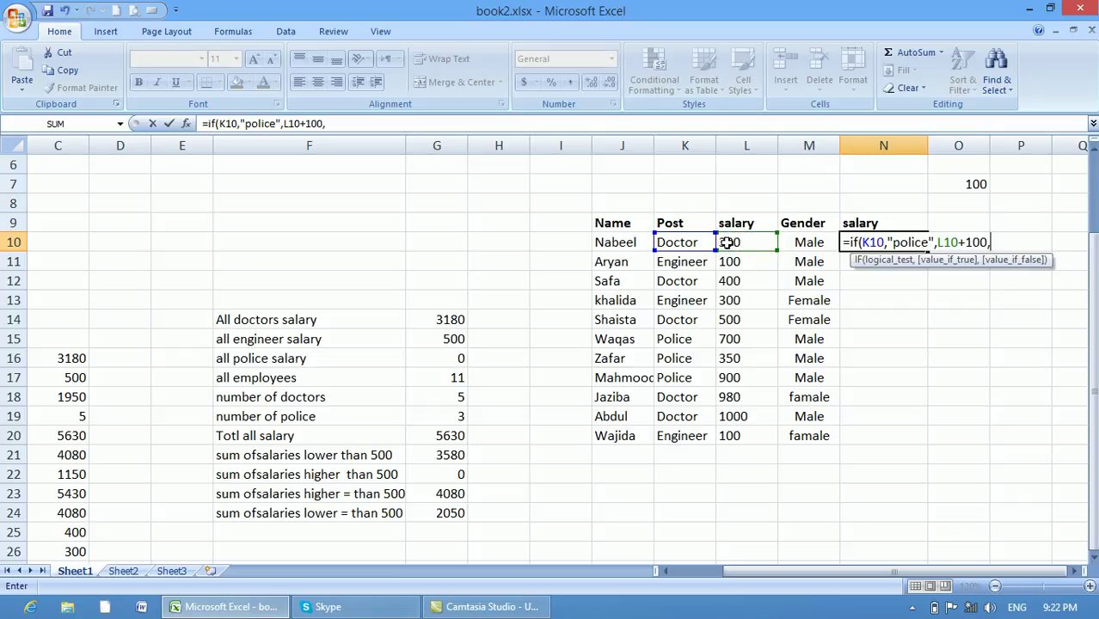
left_click(745, 243)
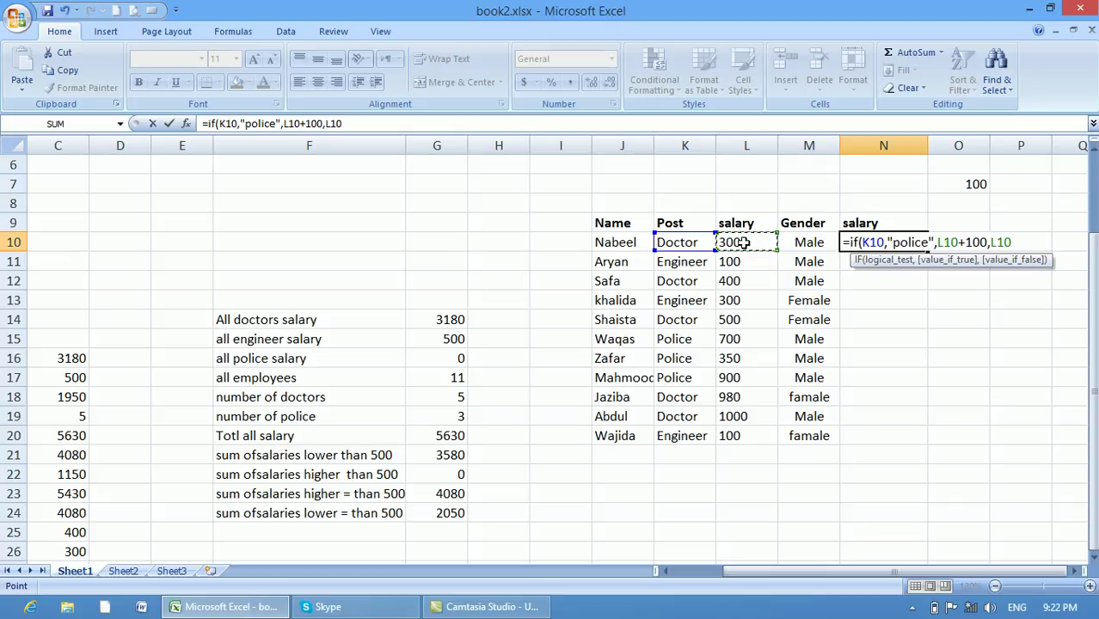
type(")")
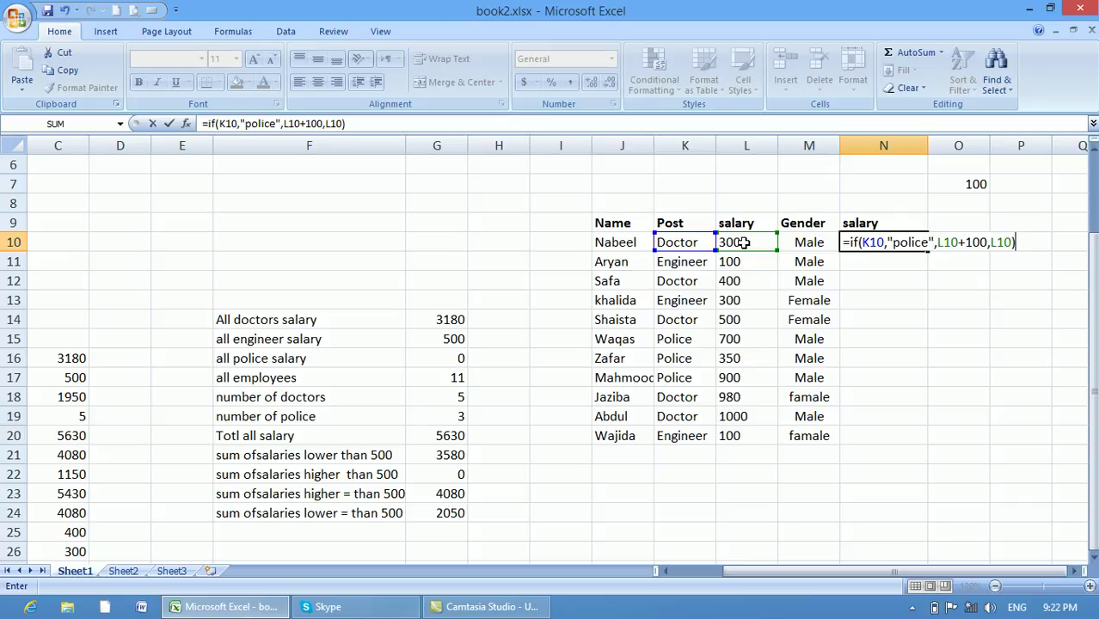
key("Return")
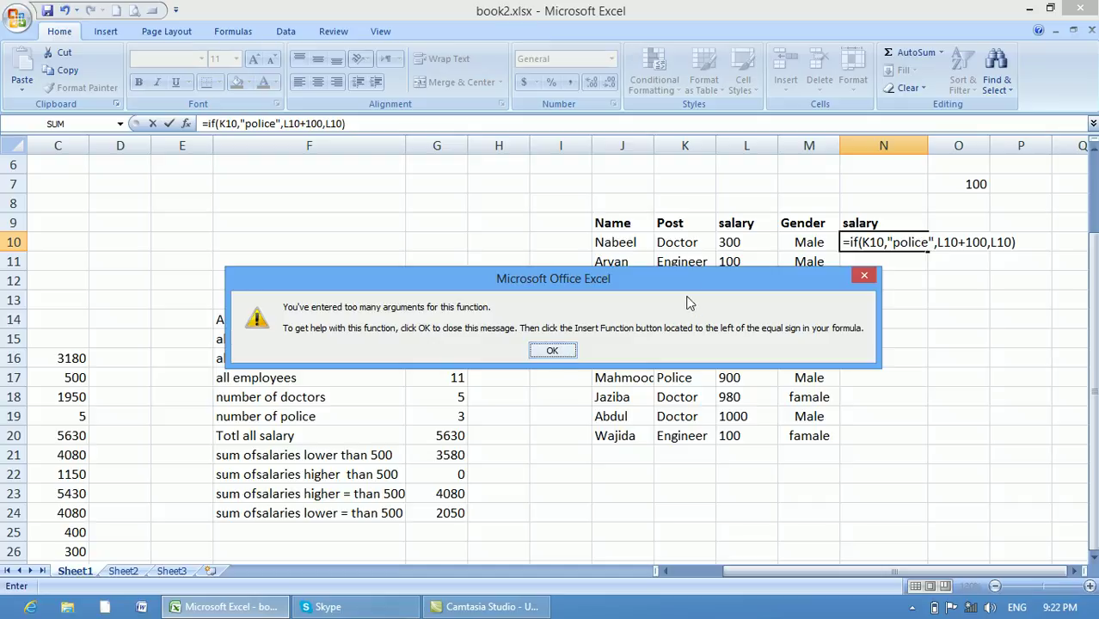
left_click(550, 351)
Delete the whole attempted IF formula from N10, leaving the cell empty for a new entry
key("BackSpace")
key("BackSpace")
key("BackSpace")
key("BackSpace")
key("BackSpace")
key("BackSpace")
key("BackSpace")
key("BackSpace")
key("BackSpace")
key("BackSpace")
key("BackSpace")
key("BackSpace")
key("BackSpace")
key("BackSpace")
key("BackSpace")
key("BackSpace")
key("BackSpace")
key("BackSpace")
key("BackSpace")
key("BackSpace")
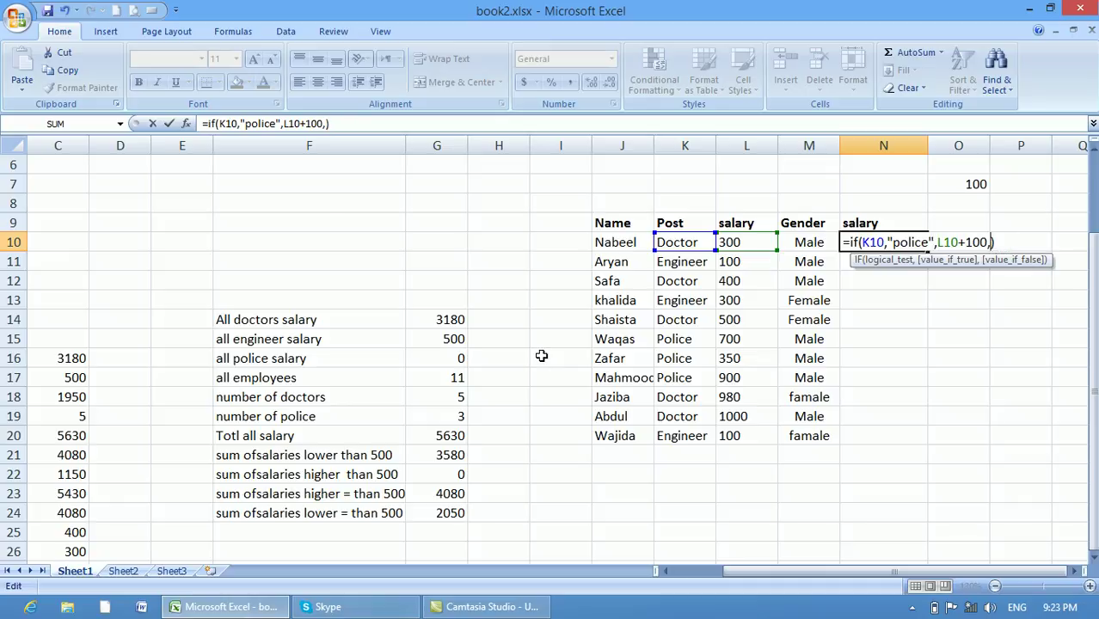
key("BackSpace")
key("BackSpace")
key("BackSpace")
key("BackSpace")
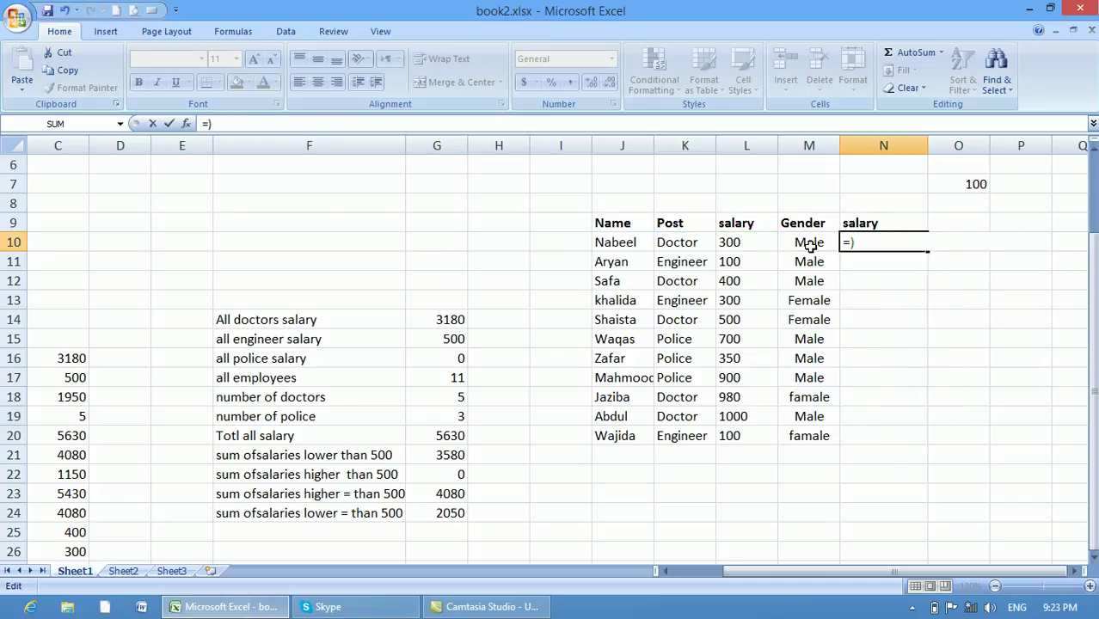
key("BackSpace")
key("BackSpace")
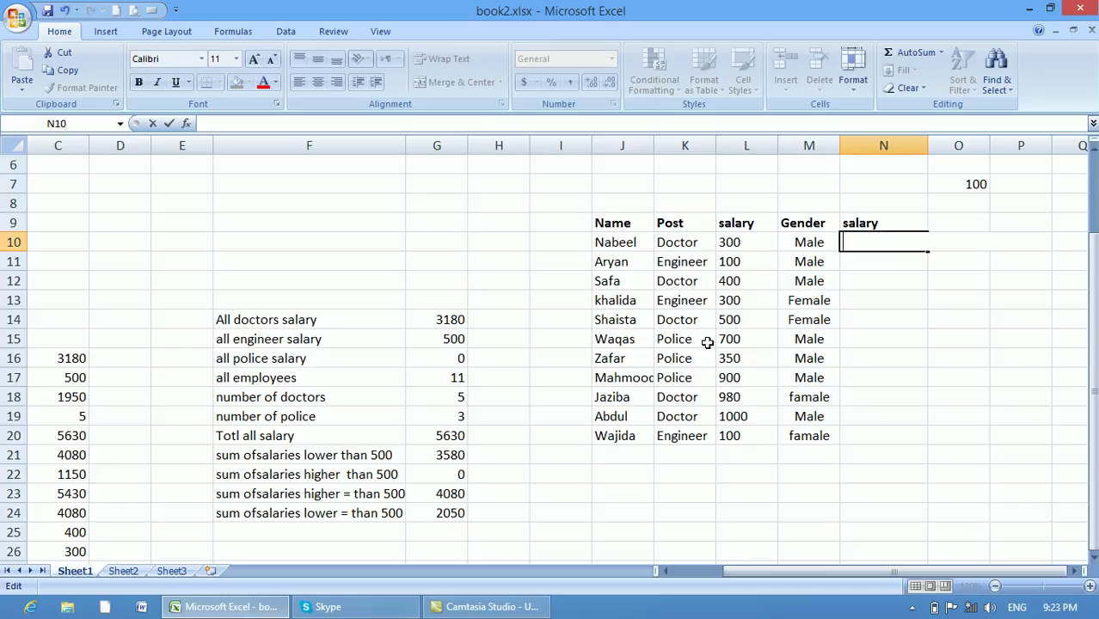
Try to insert a reference to N10 into the "Increasing in salary" IF formula in C25
left_click_drag(771, 573, 696, 585)
left_click(1092, 355)
left_click(301, 534)
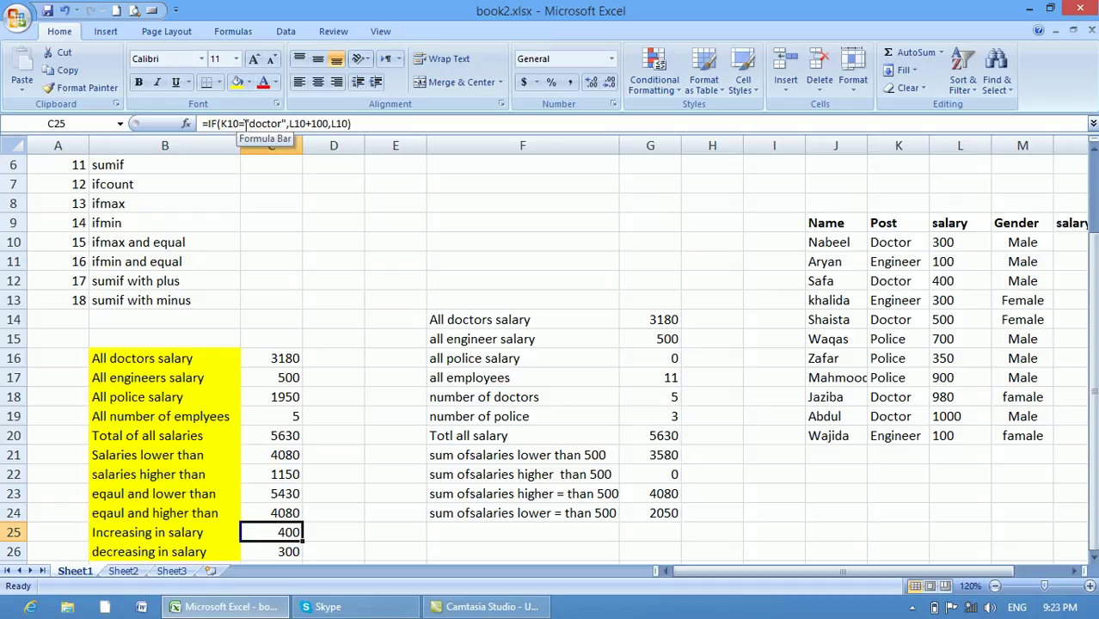
left_click(245, 123)
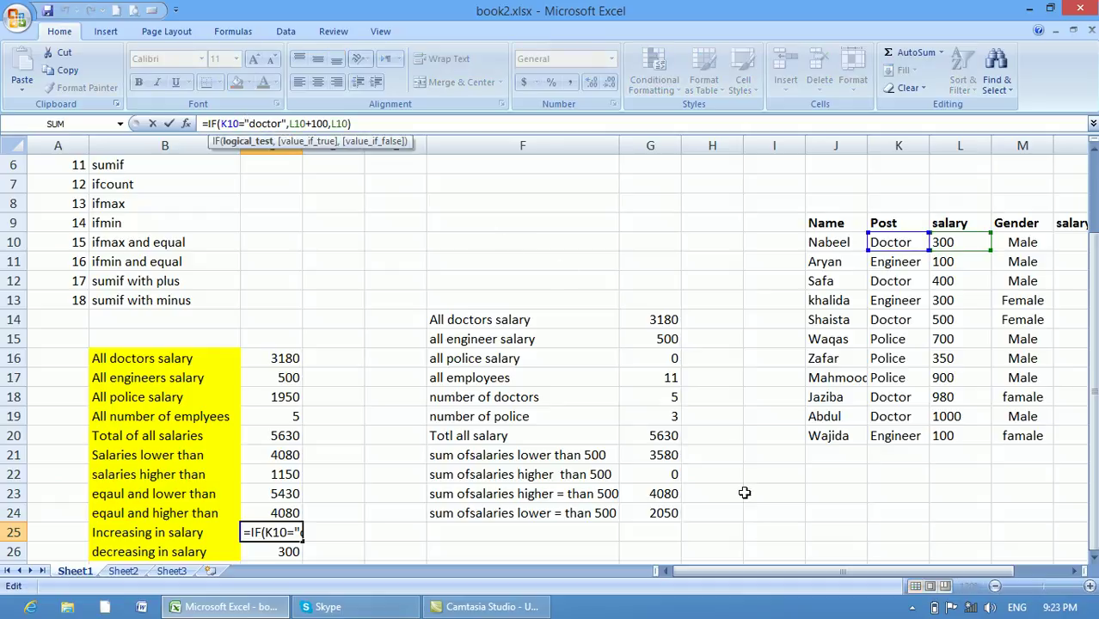
left_click(774, 550)
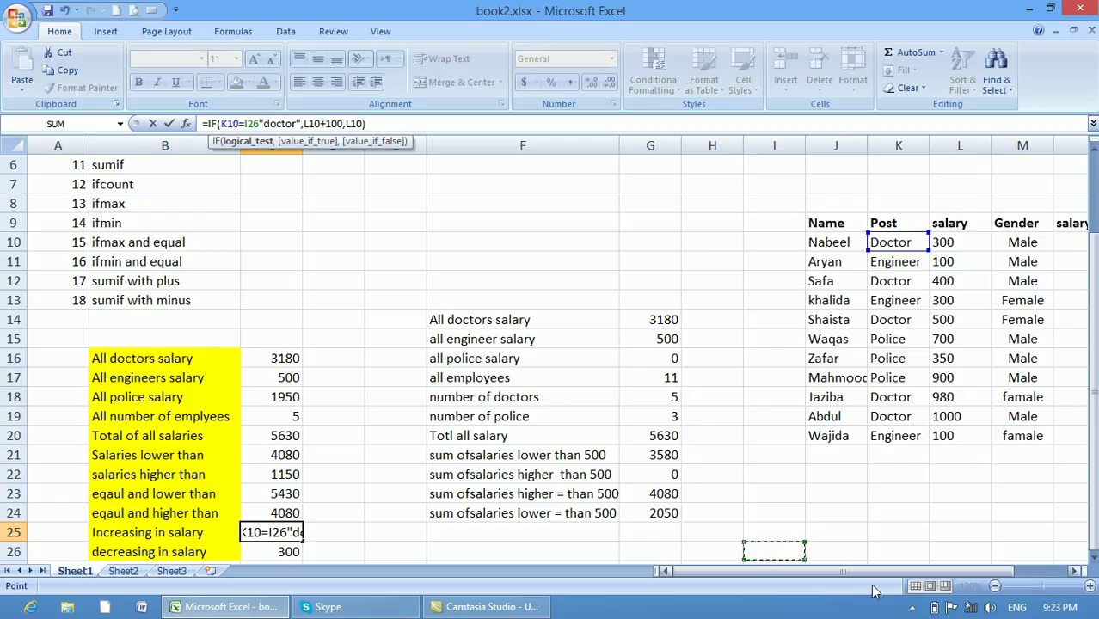
left_click_drag(873, 572, 998, 559)
left_click(876, 237)
type("=")
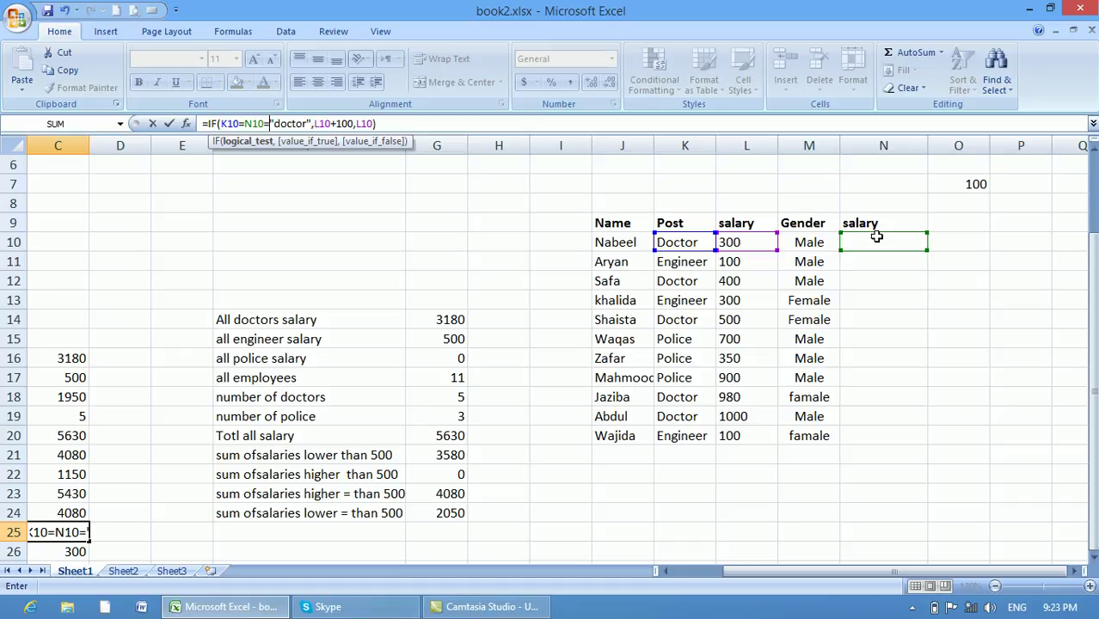
Delete the entire "Increasing in salary" IF formula from C25
left_click(522, 122)
key("BackSpace")
key("BackSpace")
key("BackSpace")
key("BackSpace")
key("BackSpace")
key("BackSpace")
key("BackSpace")
key("BackSpace")
key("BackSpace")
key("BackSpace")
key("BackSpace")
key("BackSpace")
key("BackSpace")
key("BackSpace")
key("BackSpace")
key("BackSpace")
key("BackSpace")
key("BackSpace")
key("BackSpace")
key("BackSpace")
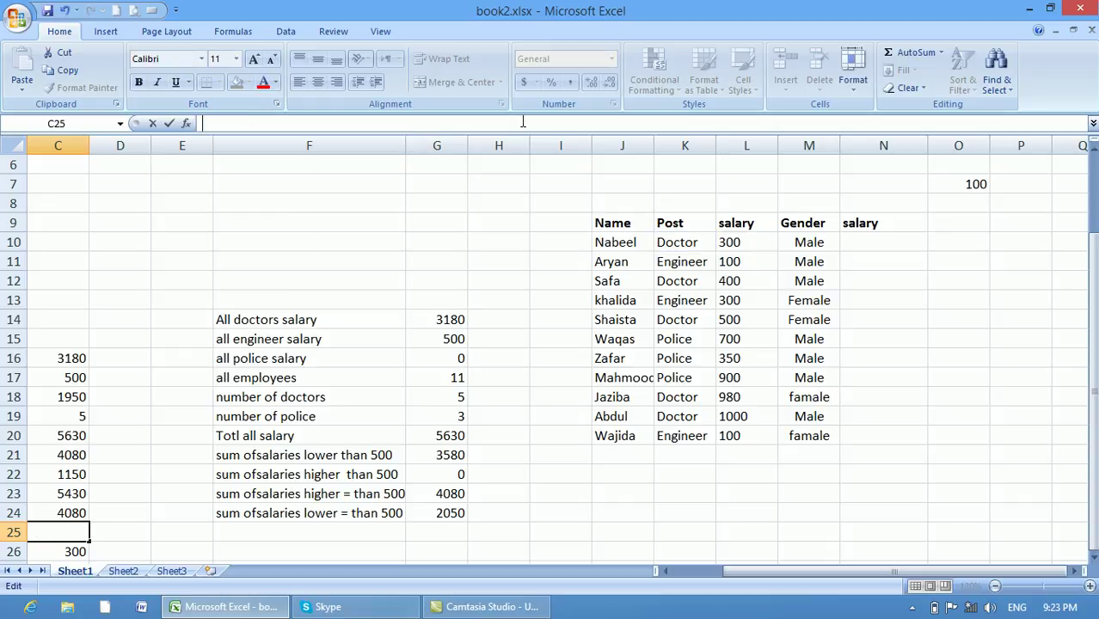
Enter =IF(K10="police",L10+100,L10) in N10 and fill the formula down through N20
left_click(856, 245)
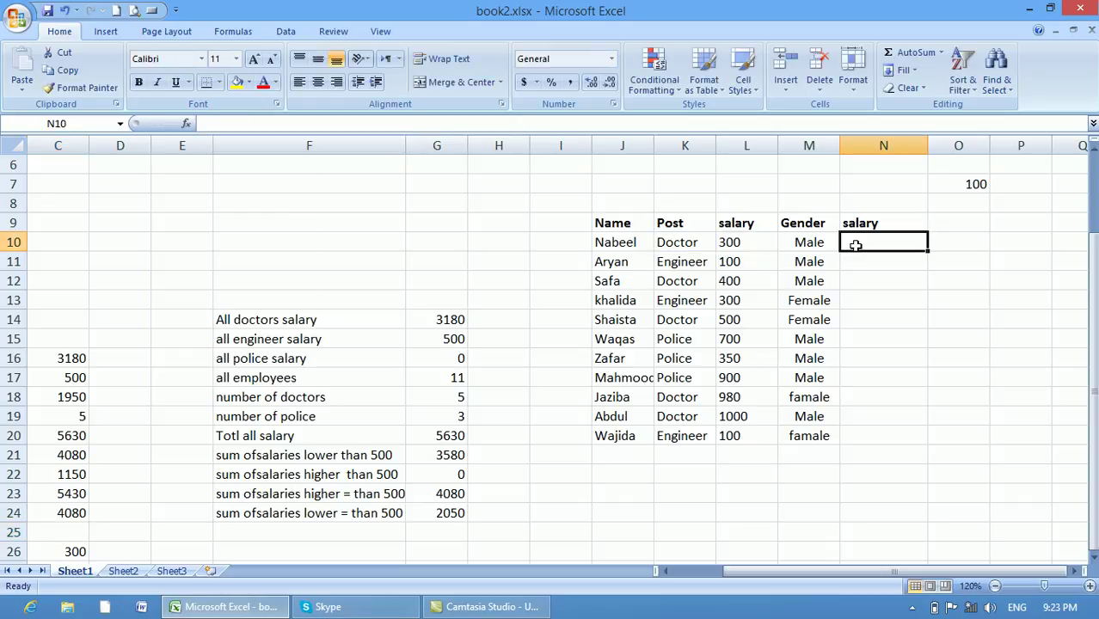
type("=if")
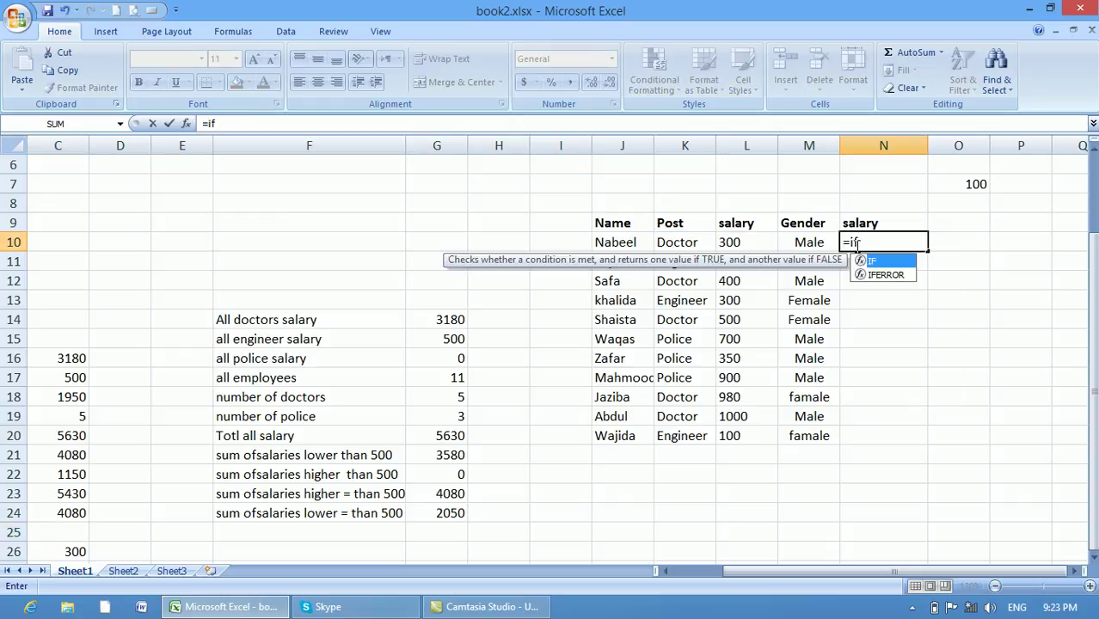
type("(")
left_click(684, 243)
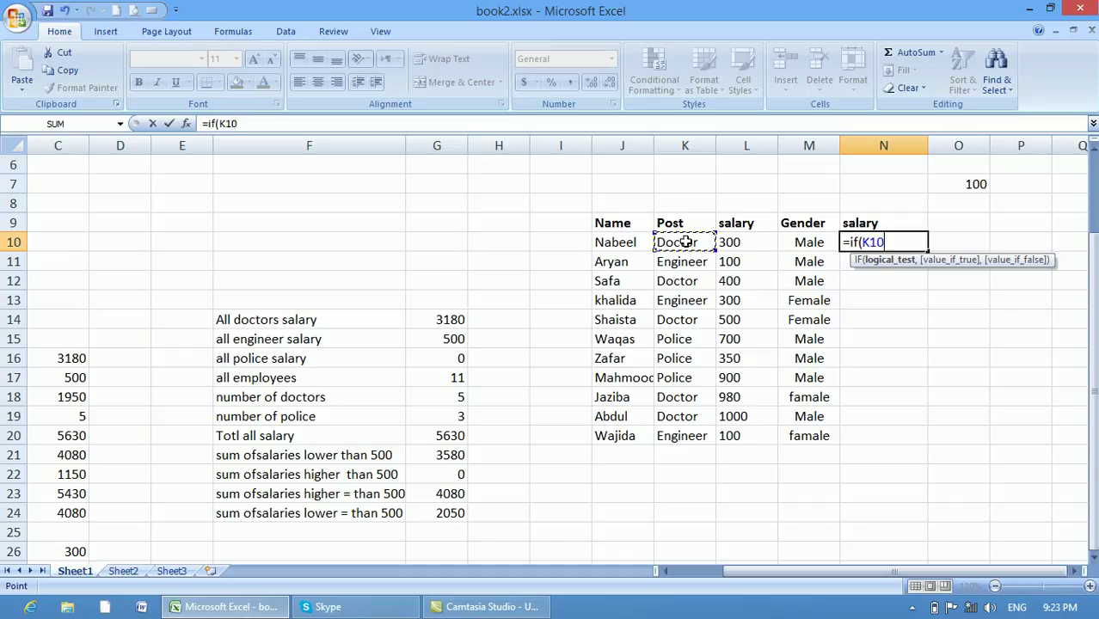
type("'")
key("BackSpace")
type("=")
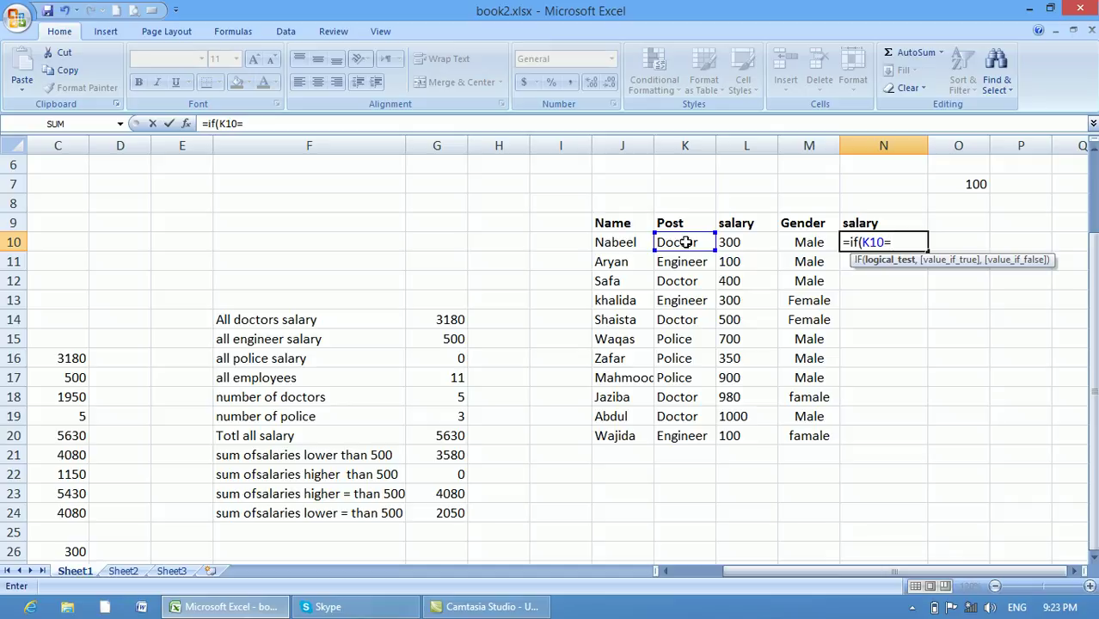
type("\"police\",")
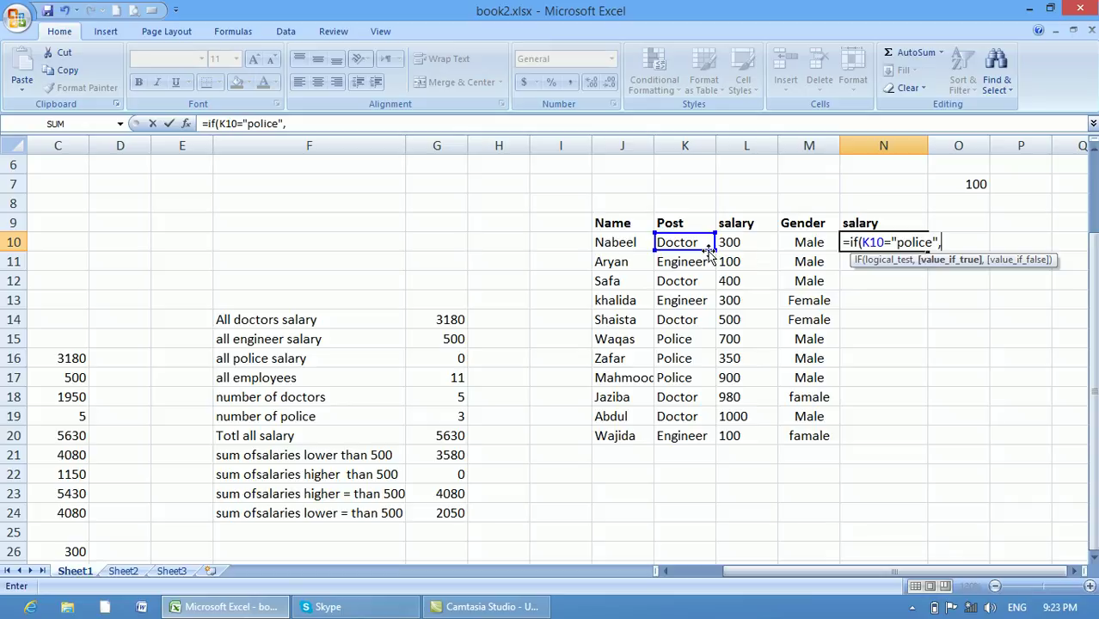
left_click(740, 243)
type("+")
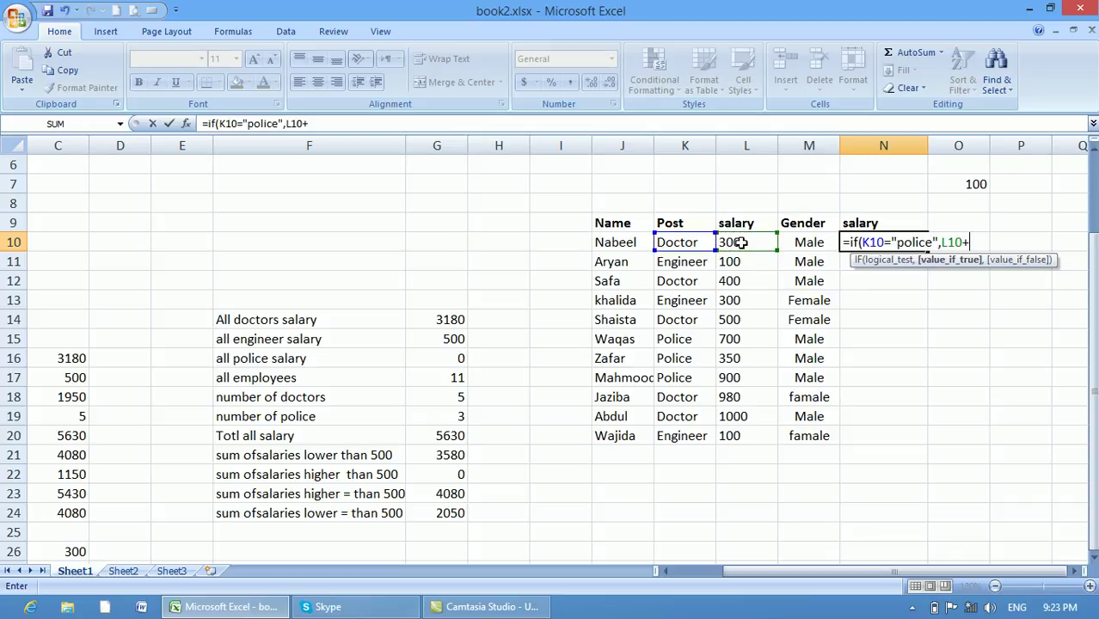
type("100,")
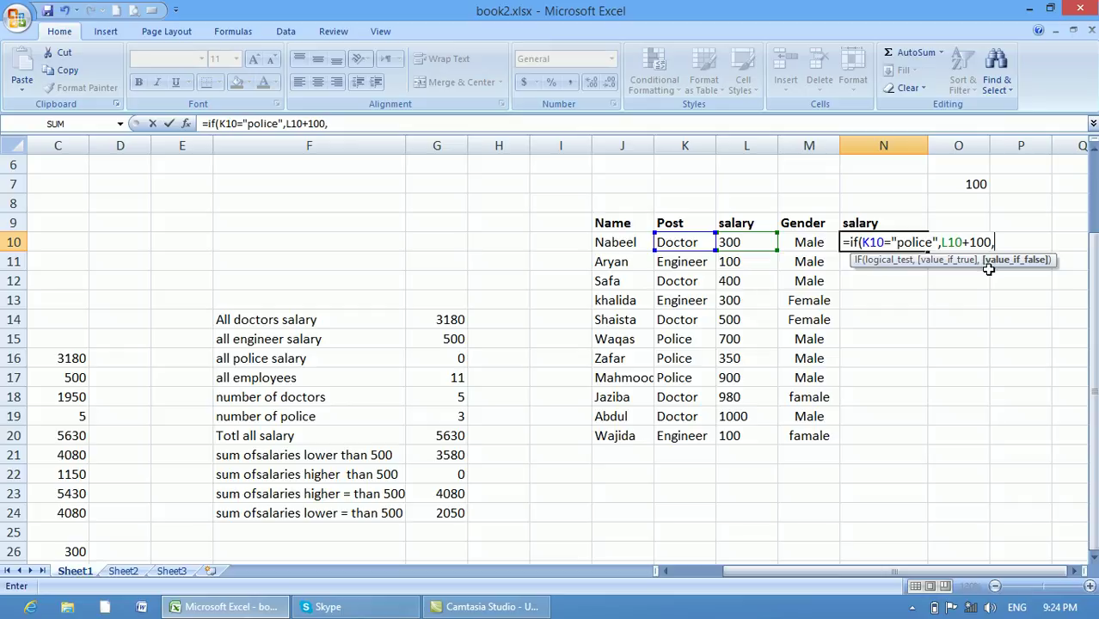
left_click(763, 243)
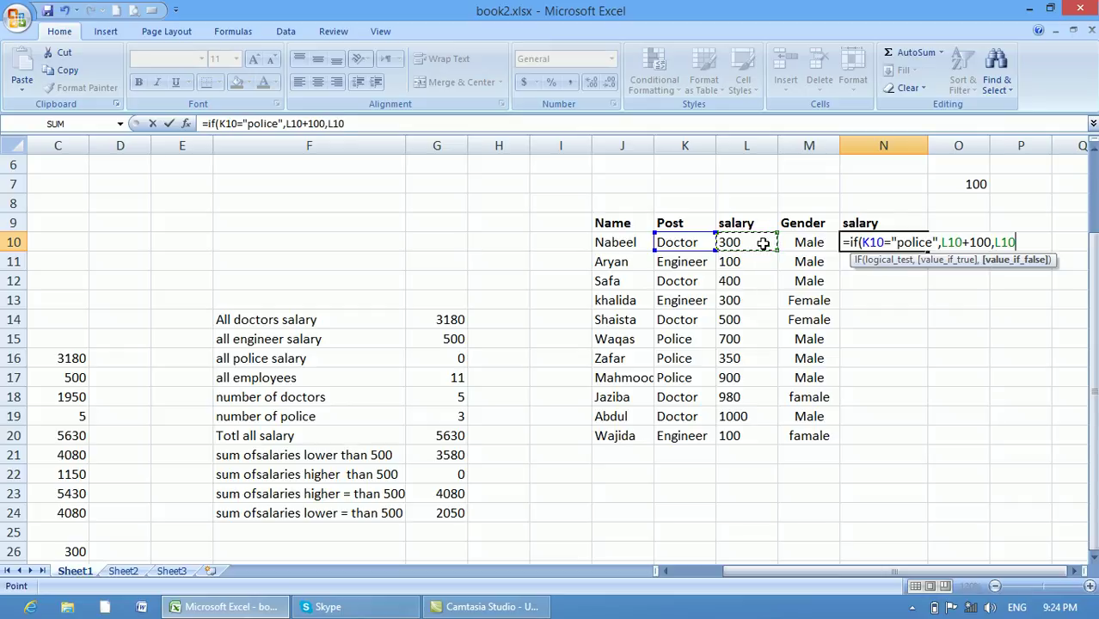
type(")")
key("Return")
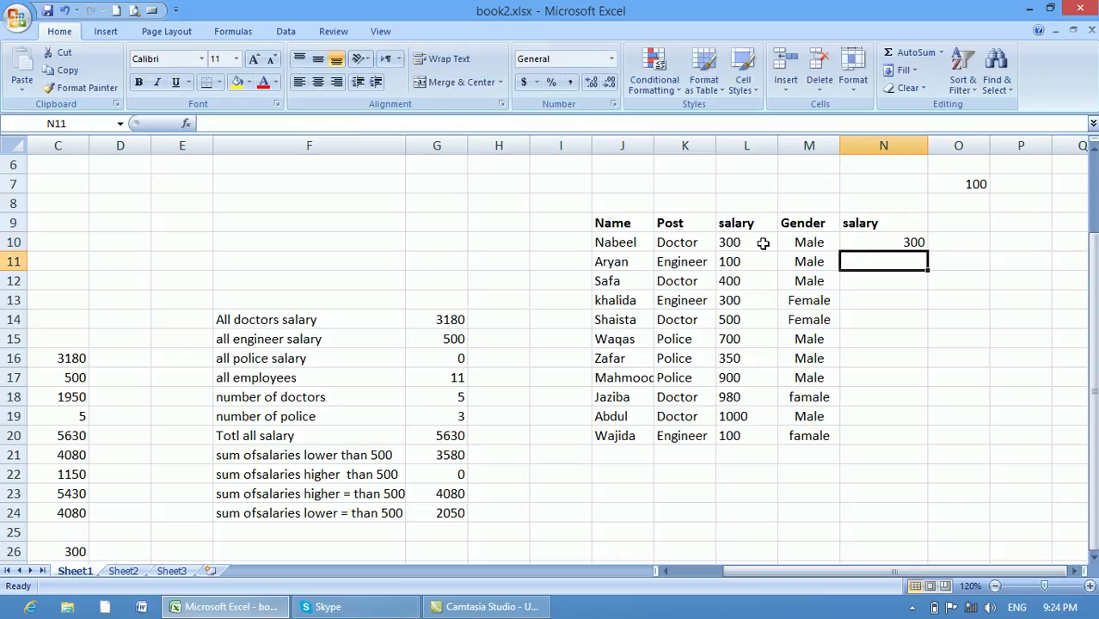
left_click(910, 239)
left_click_drag(927, 248, 909, 436)
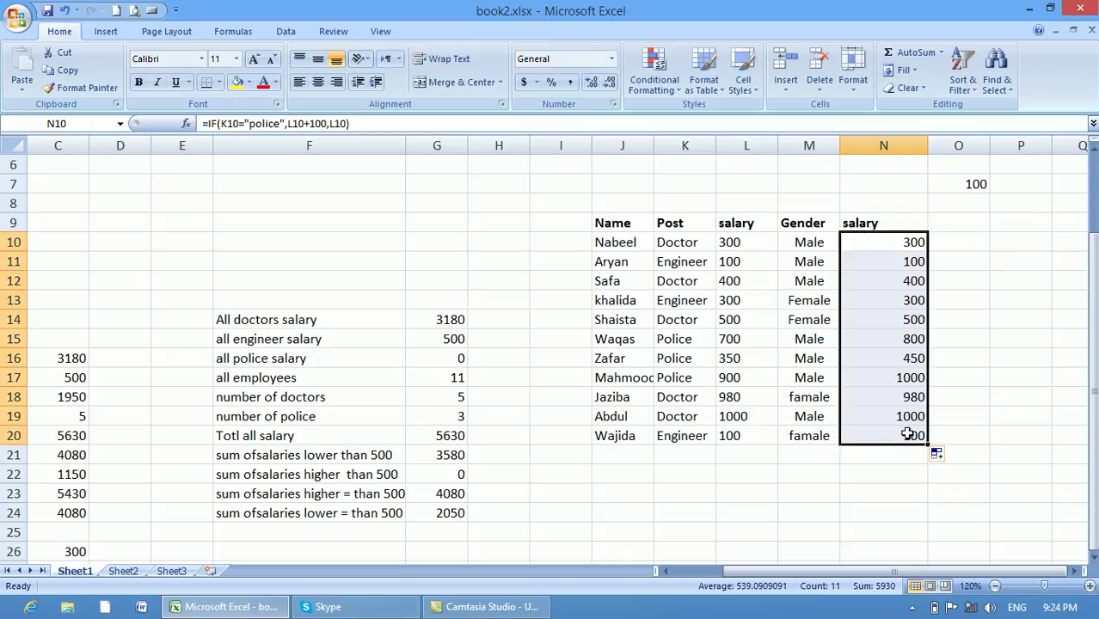
Compare the original and calculated salaries in columns L and N for police, engineer and doctor rows
left_click(693, 343)
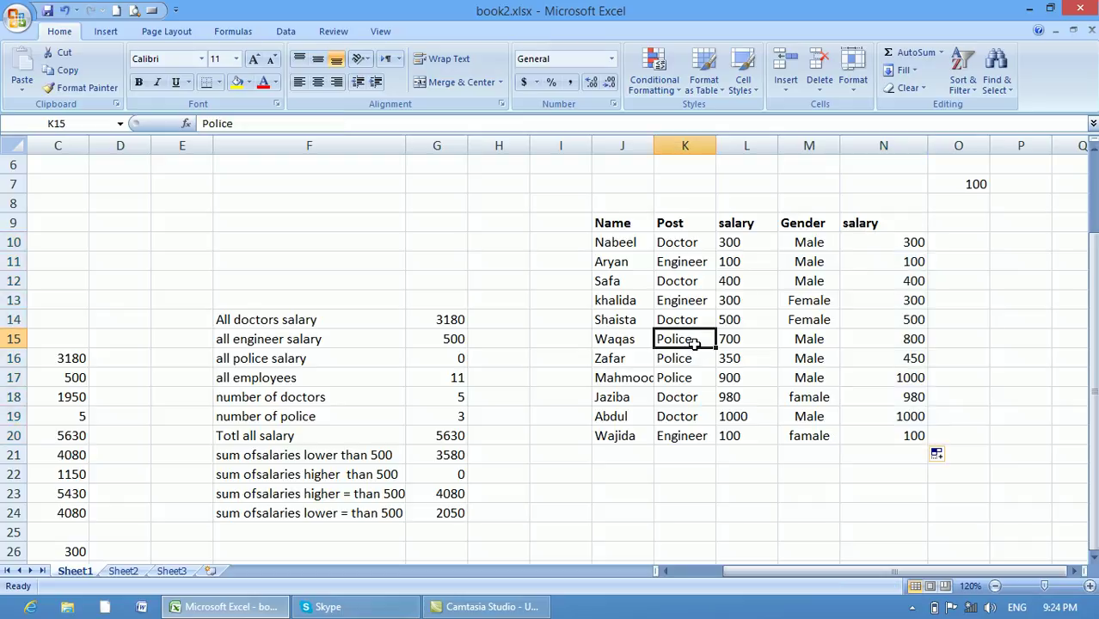
left_click(729, 339)
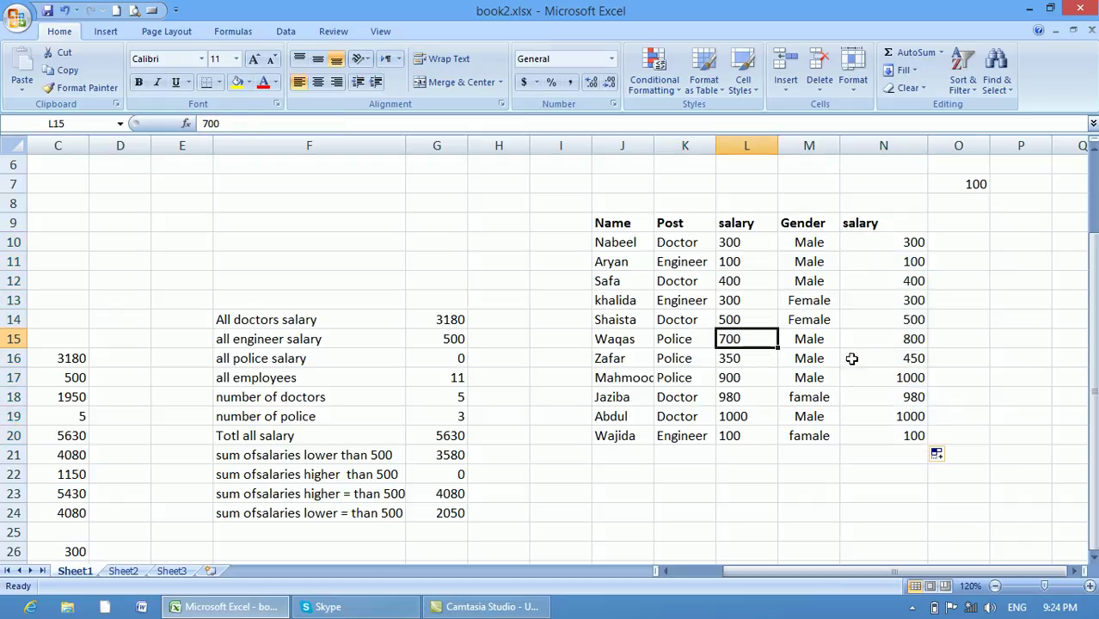
left_click(890, 339)
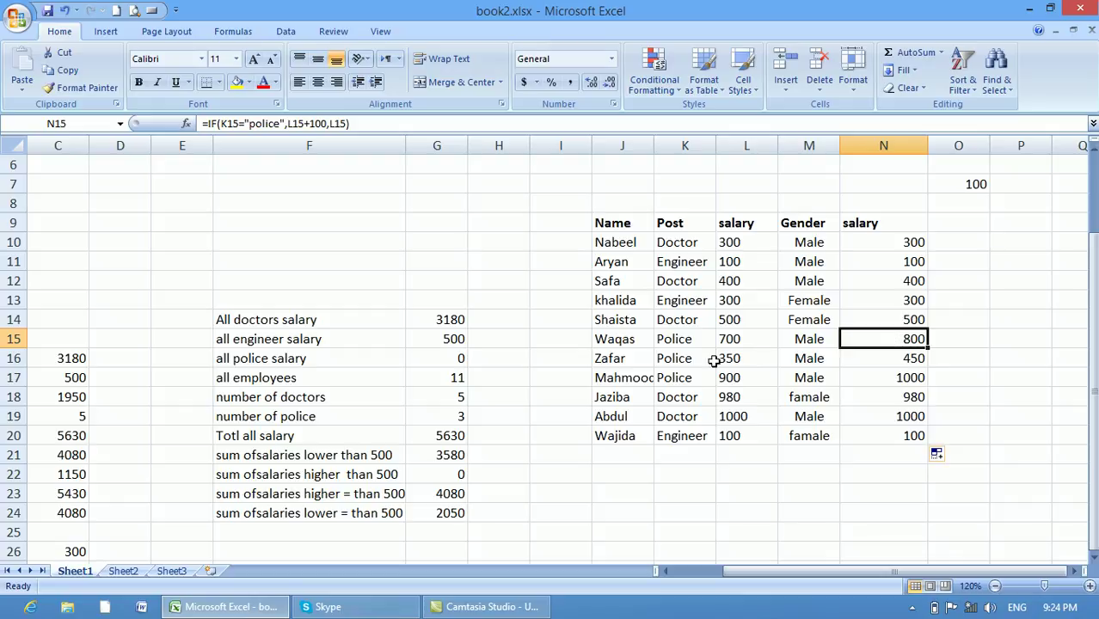
left_click(681, 380)
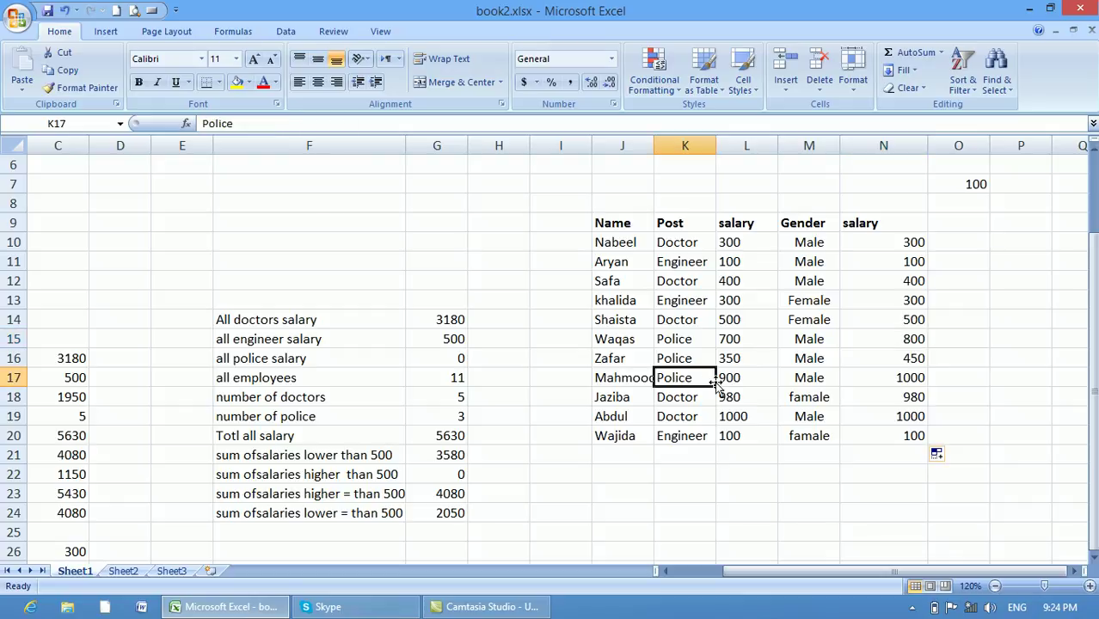
left_click(904, 373)
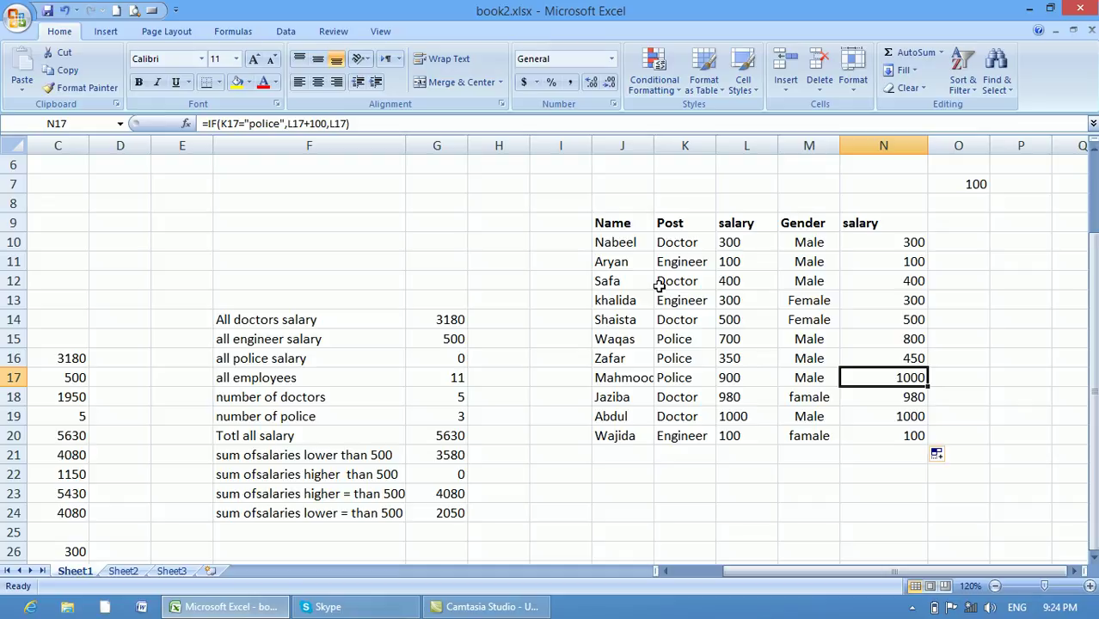
left_click(678, 263)
left_click(742, 265)
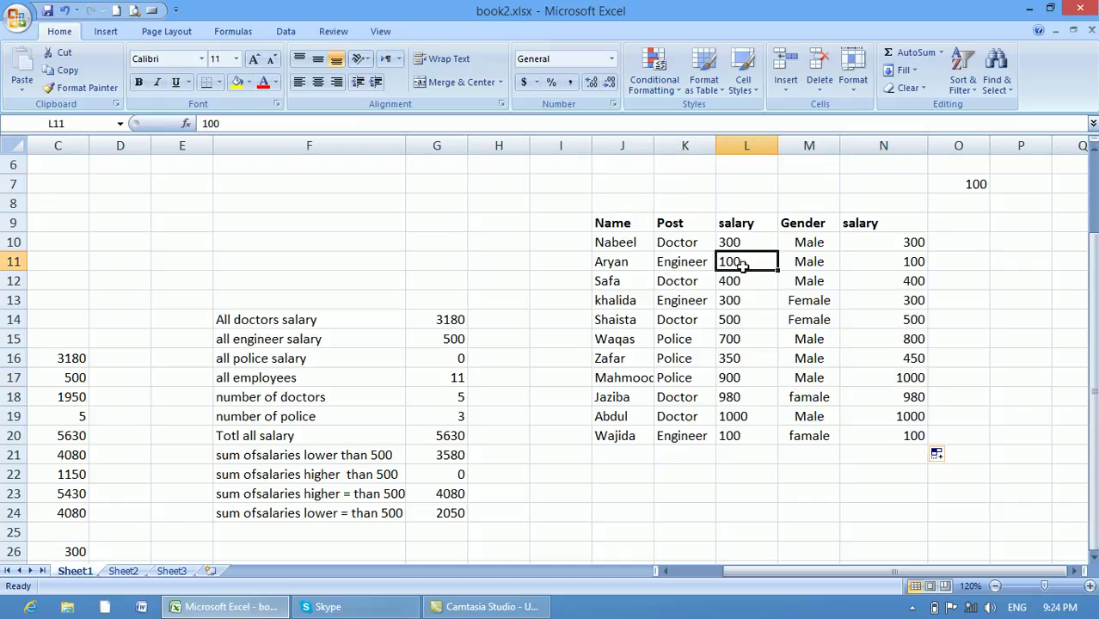
left_click(899, 263)
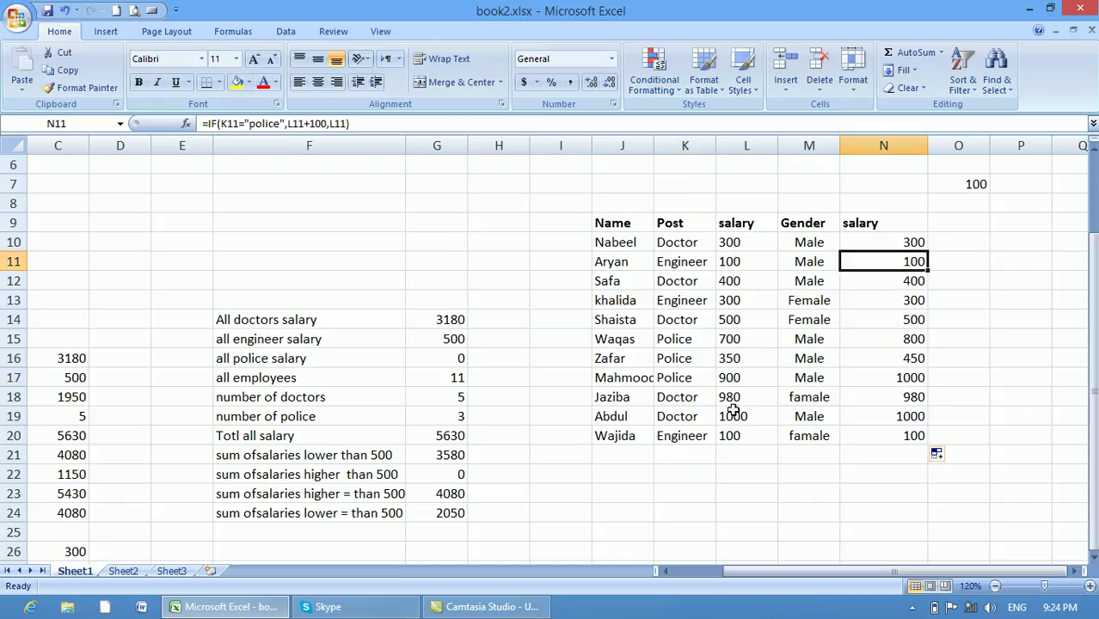
left_click(682, 419)
left_click(737, 415)
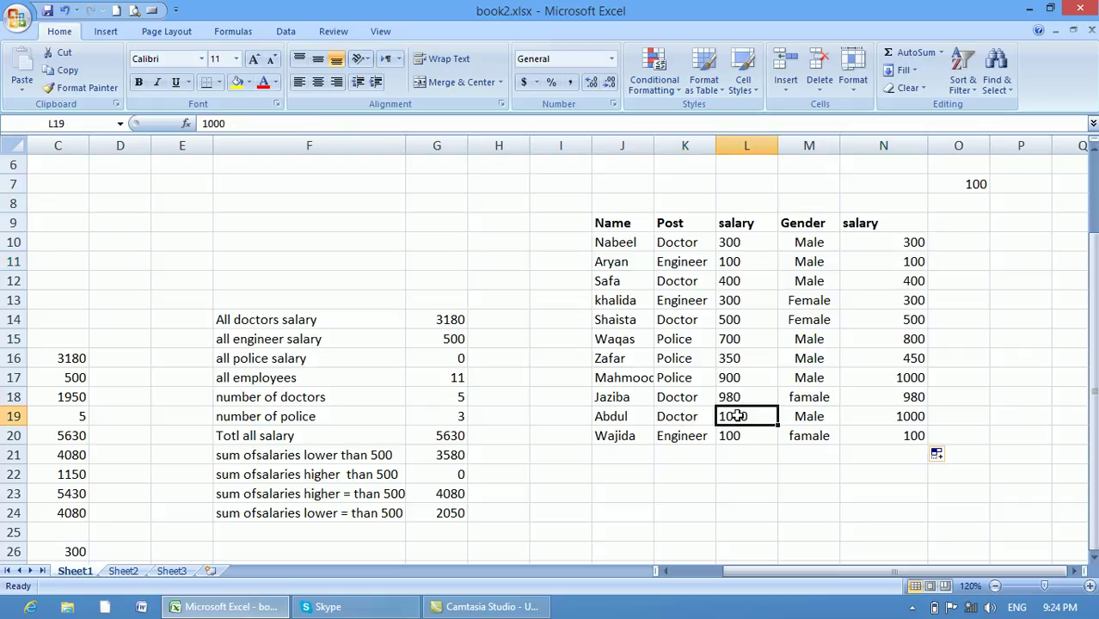
left_click(895, 414)
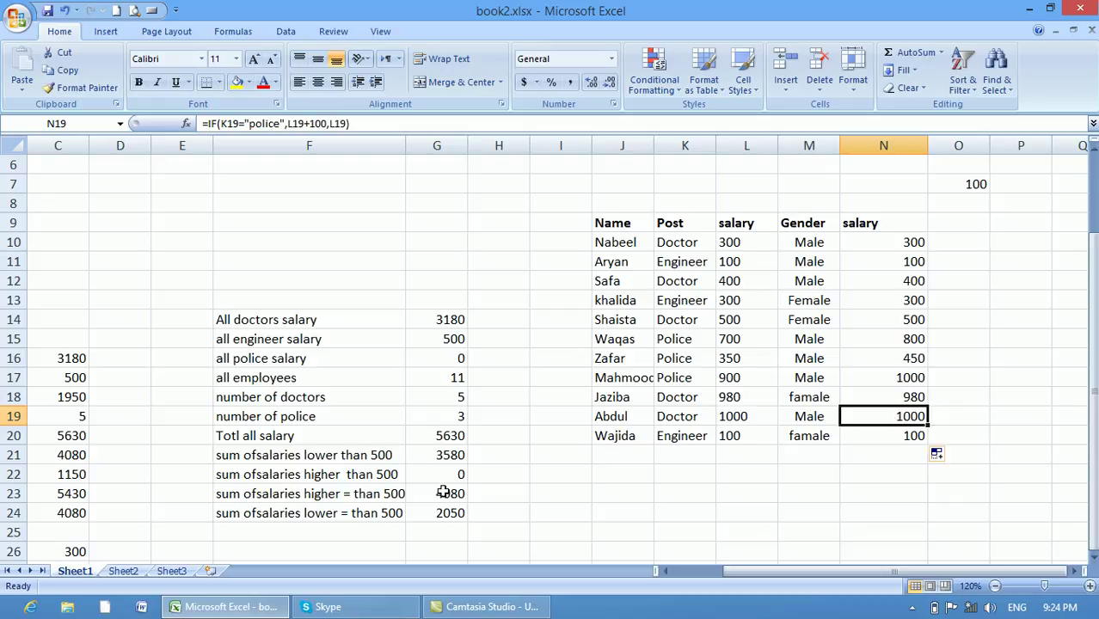
Add the label "increasing only for police" in F25, below the second salary summary list
left_click(272, 535)
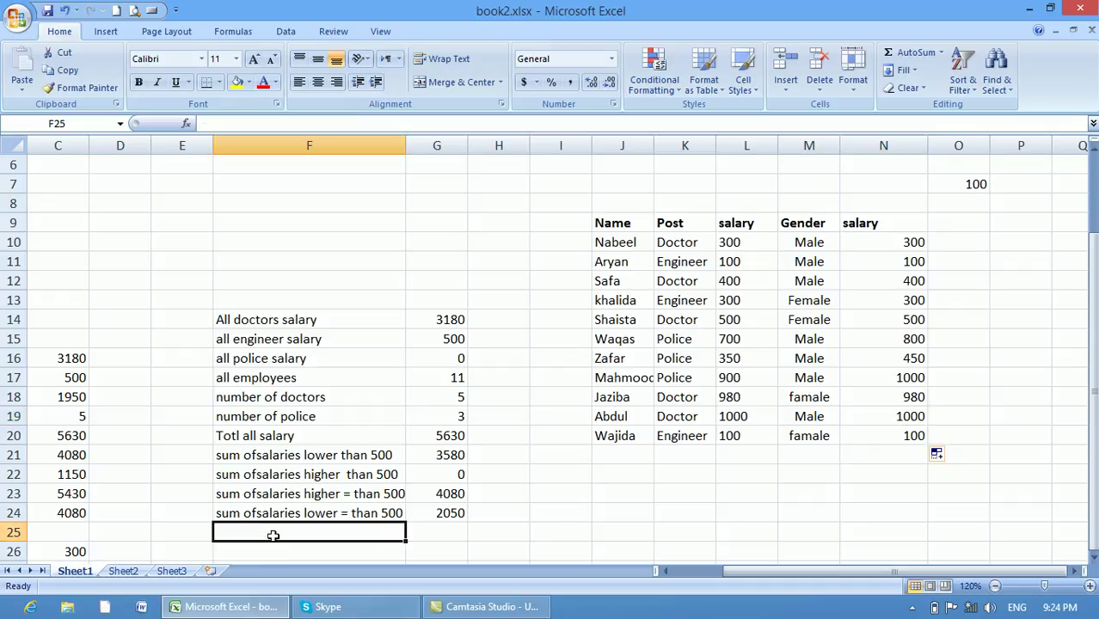
type("increasing only for docr")
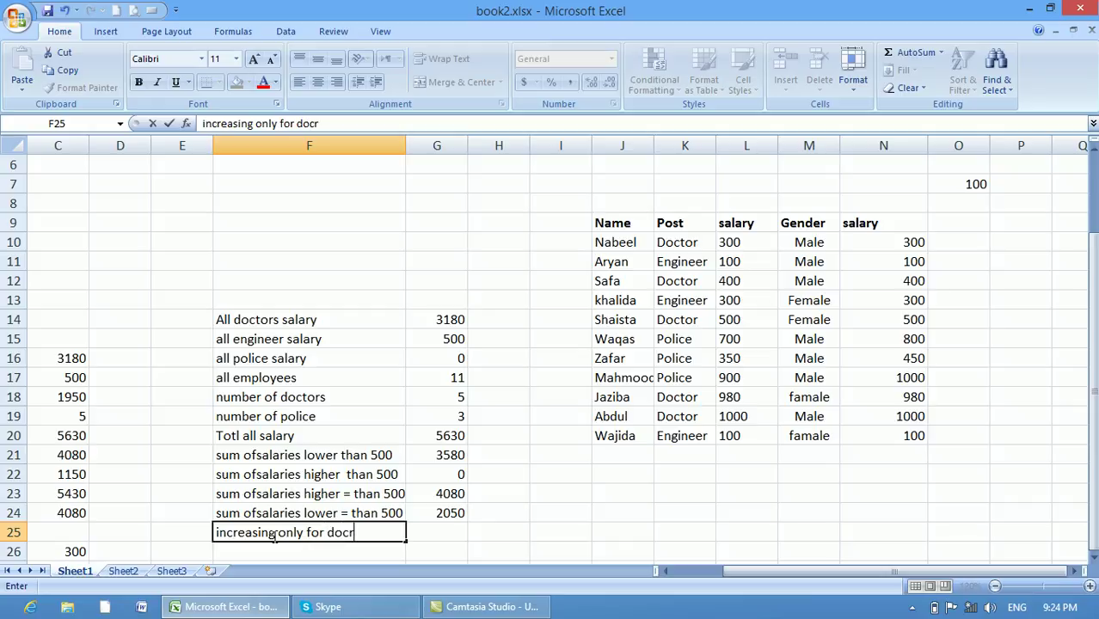
key("BackSpace")
type("t")
key("BackSpace")
key("BackSpace")
key("BackSpace")
key("BackSpace")
type("police")
left_click(457, 540)
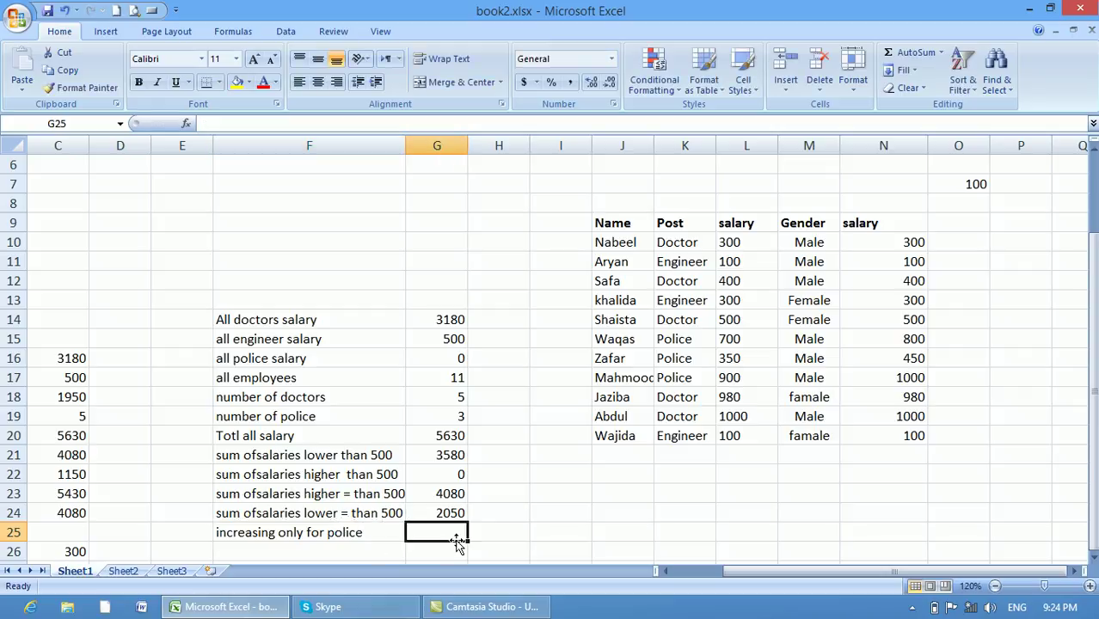
Enter =IF(K10="doctor",L10+50,L100) in N10 and fill the formula down through N20
left_click(868, 244)
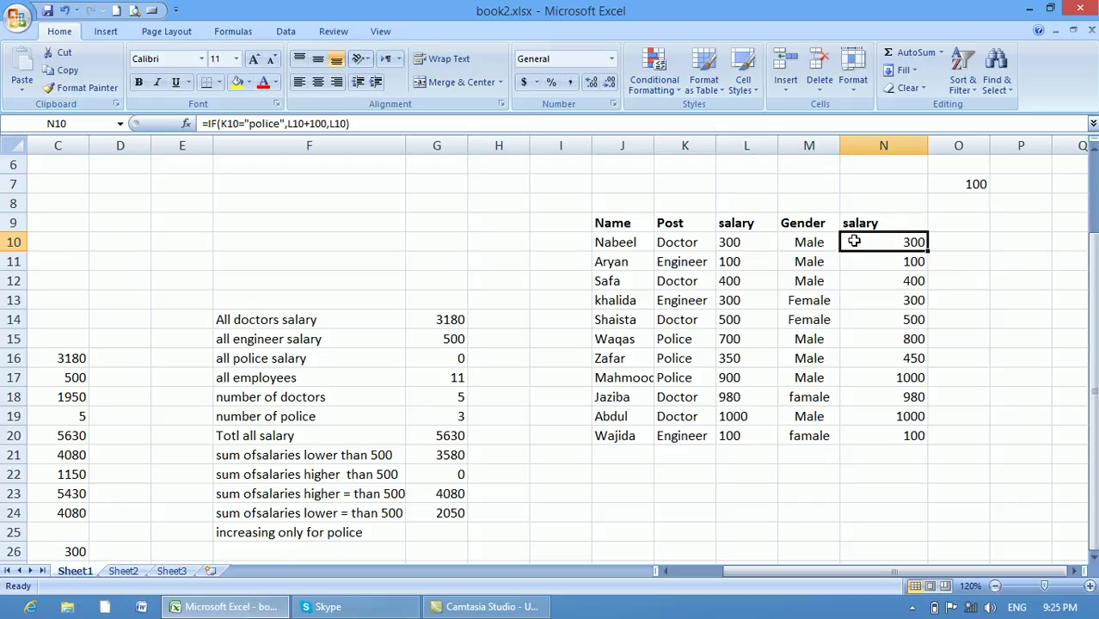
type("=if")
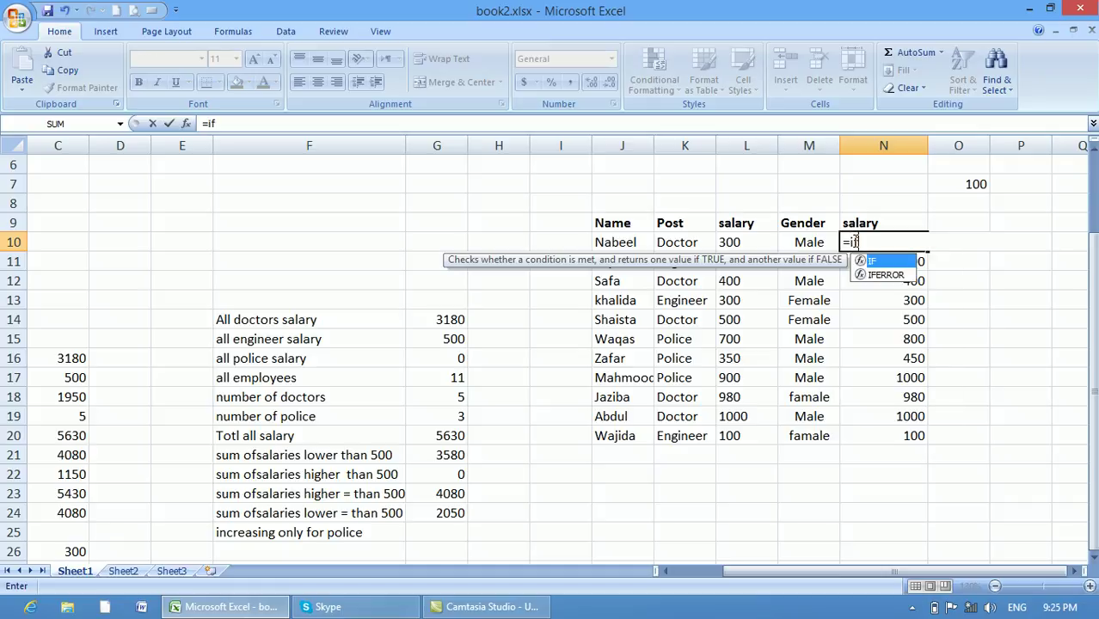
type("(")
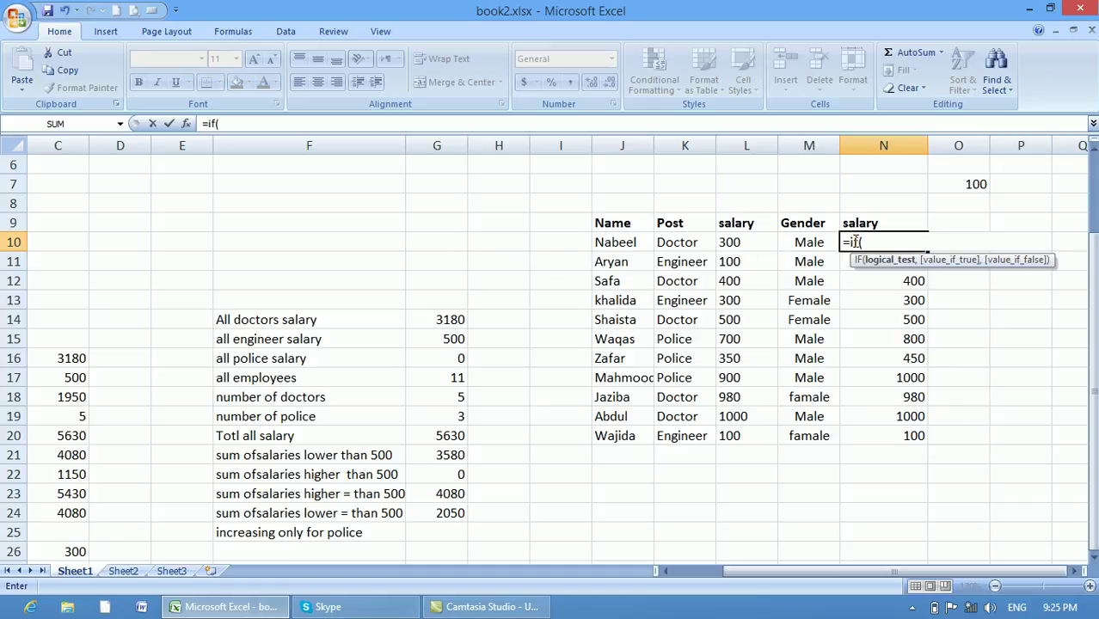
left_click(686, 247)
type("=")
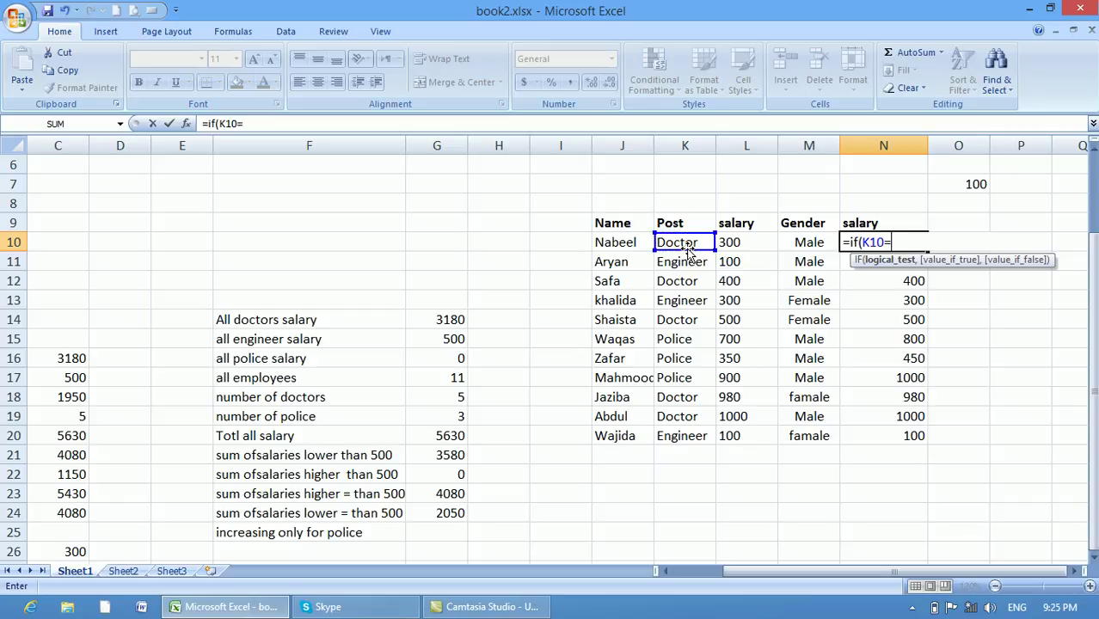
type("\"doc")
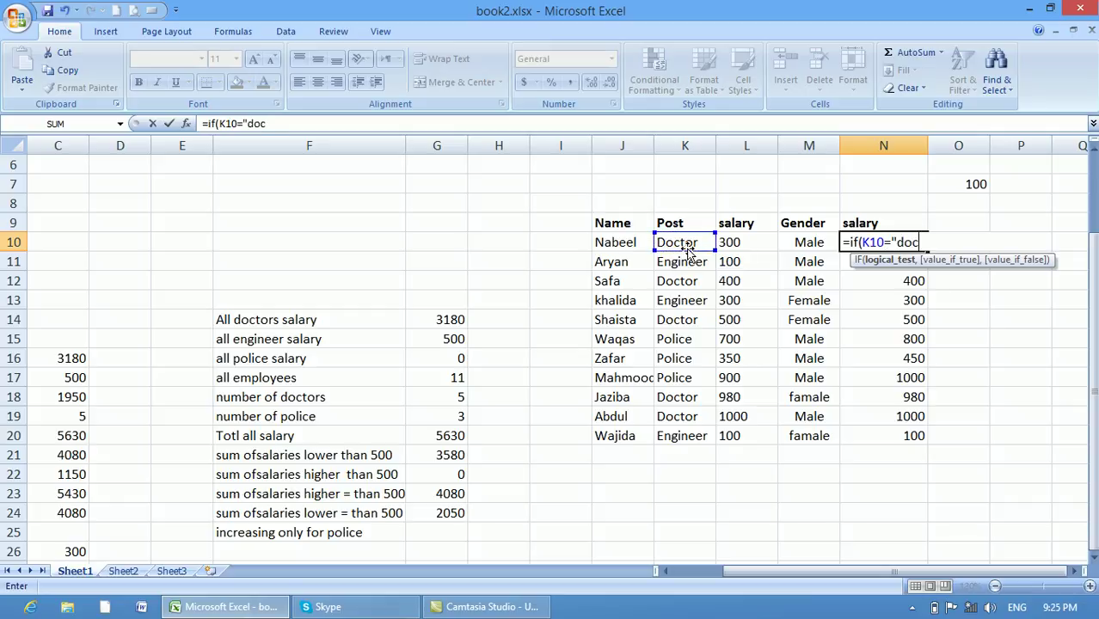
type("tor\",")
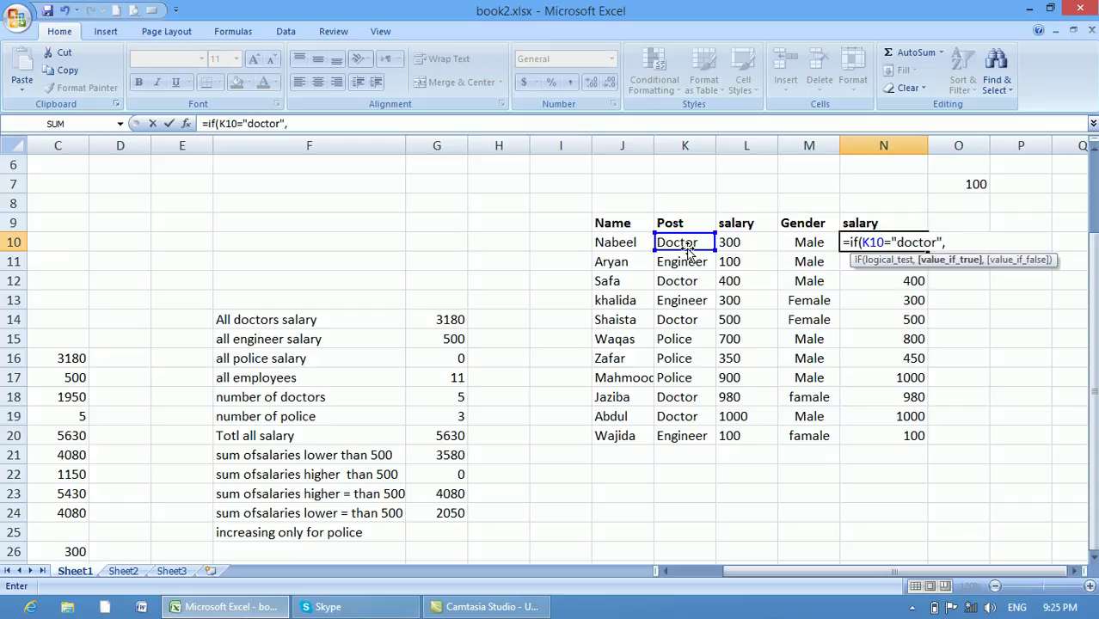
left_click(727, 243)
type("+50")
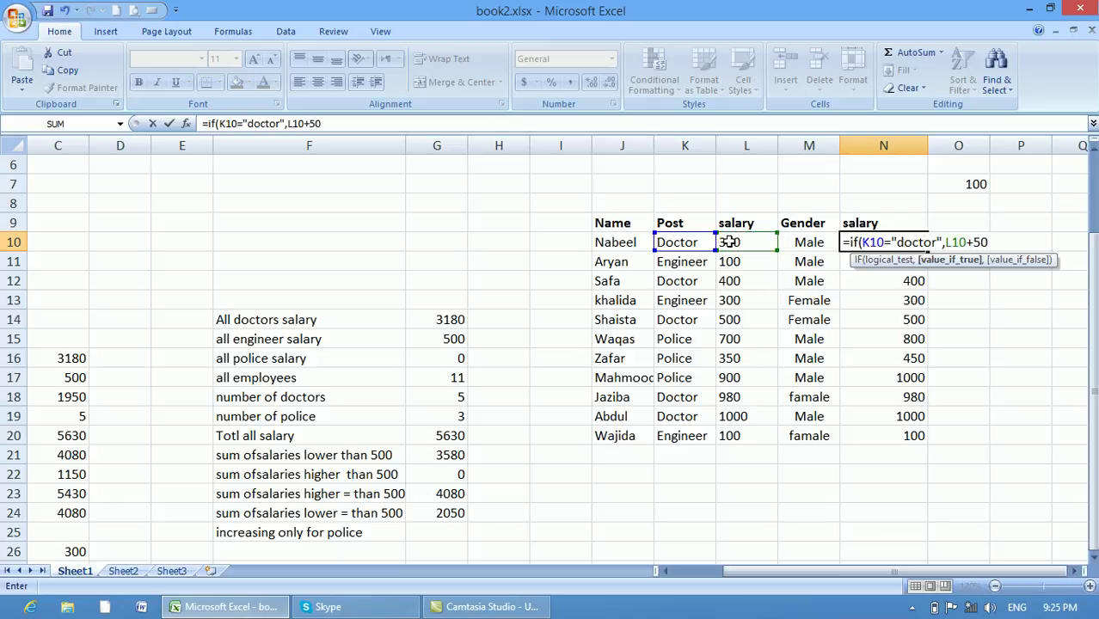
type(",")
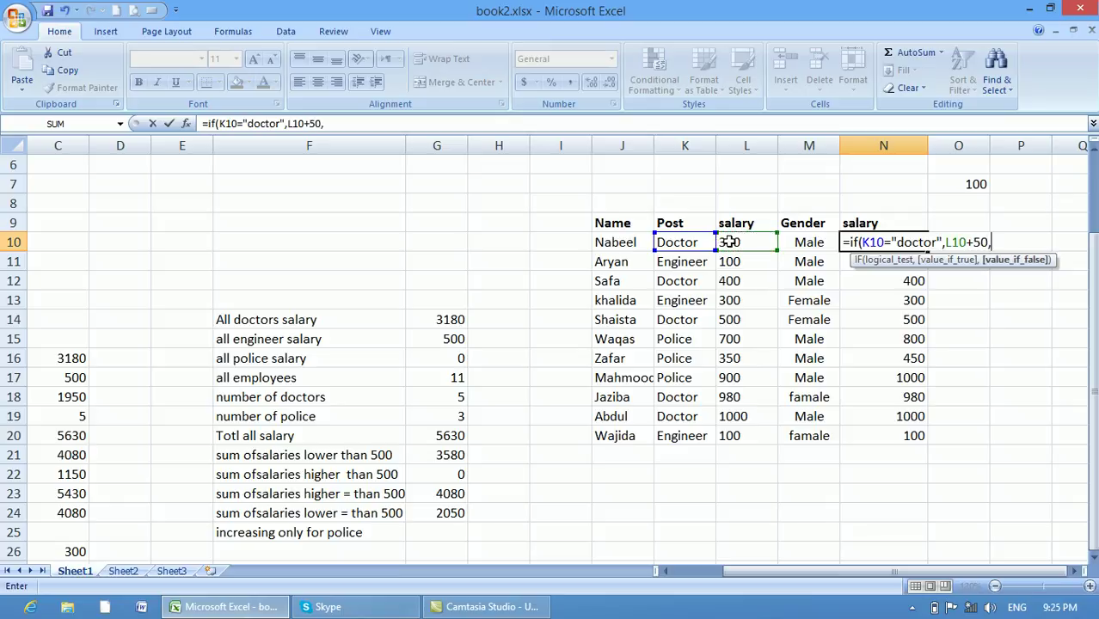
left_click(747, 246)
type(")")
key("Return")
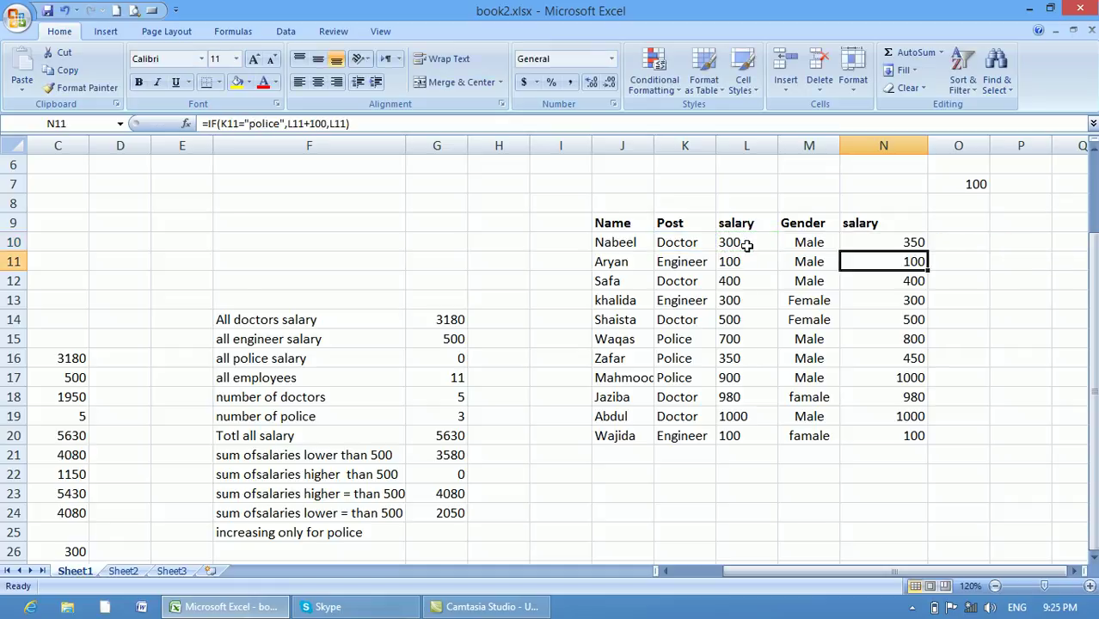
left_click(899, 242)
left_click_drag(929, 252, 926, 438)
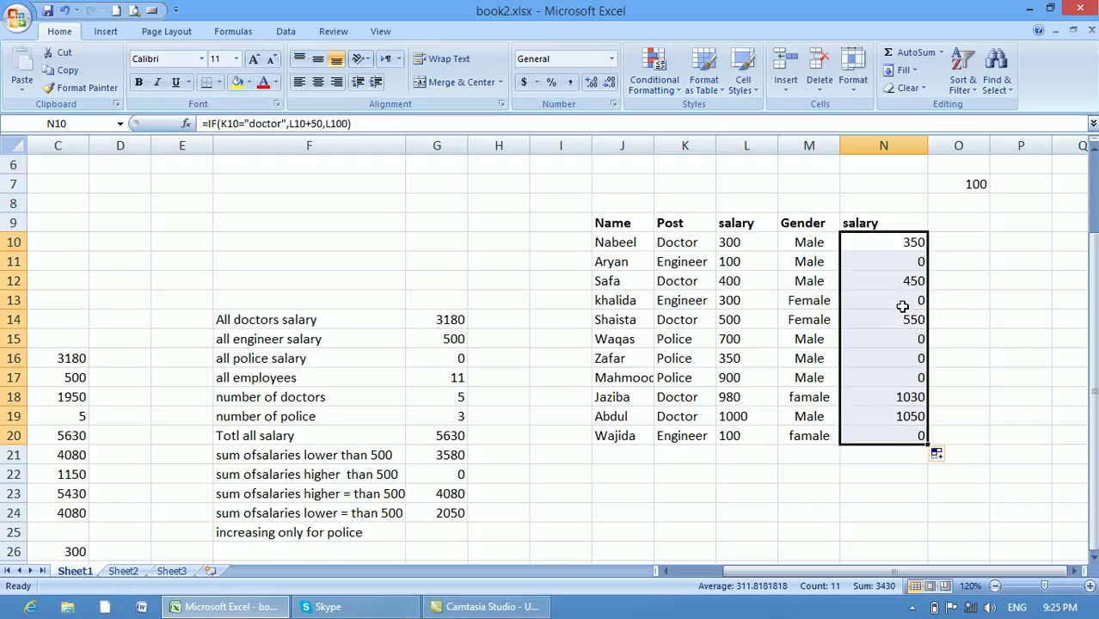
Check the calculated salaries in column N for the engineer and police rows
left_click(862, 263)
left_click(897, 301)
left_click(900, 341)
left_click(899, 358)
left_click(900, 378)
left_click(904, 437)
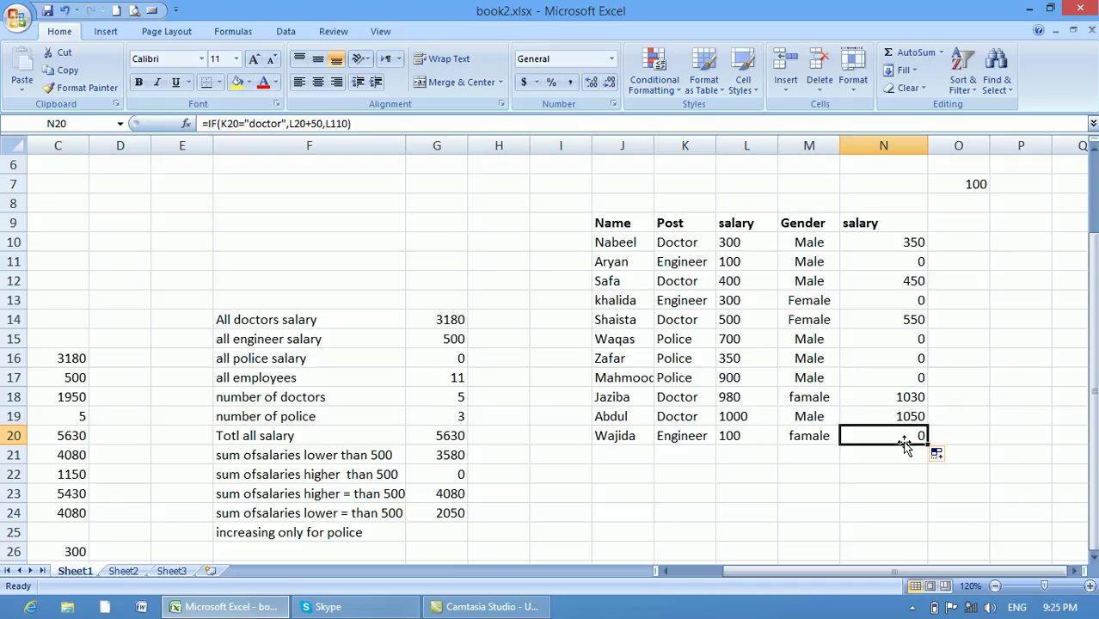
Replace the N10 formula with =IF(K10="doctor",L10+50,0) and fill it down through N20
left_click(901, 245)
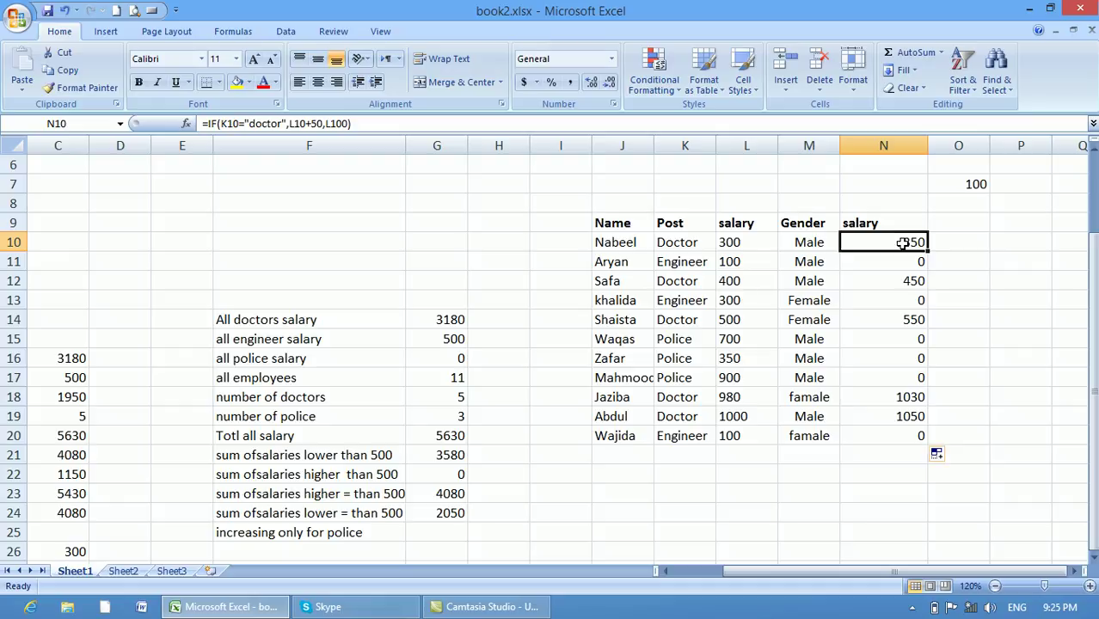
type("=id")
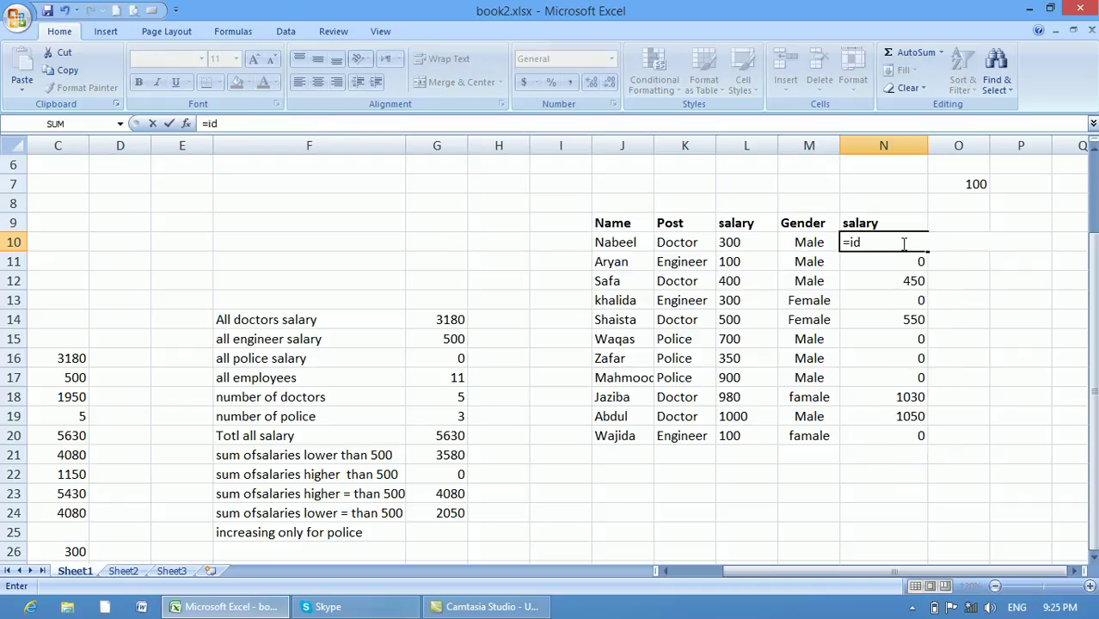
key("BackSpace")
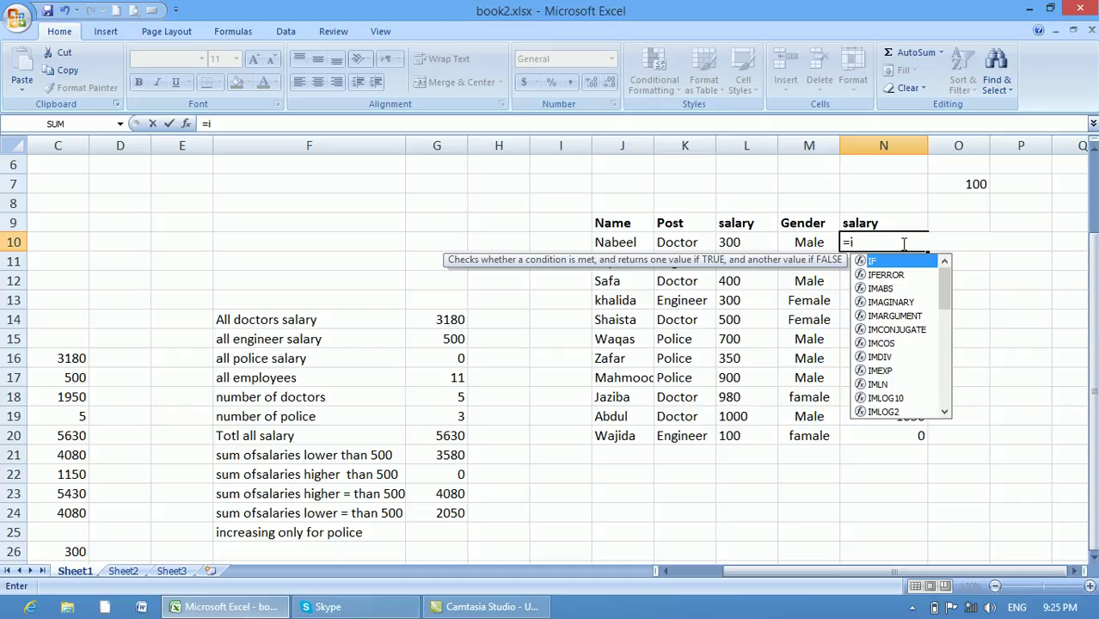
type("f(")
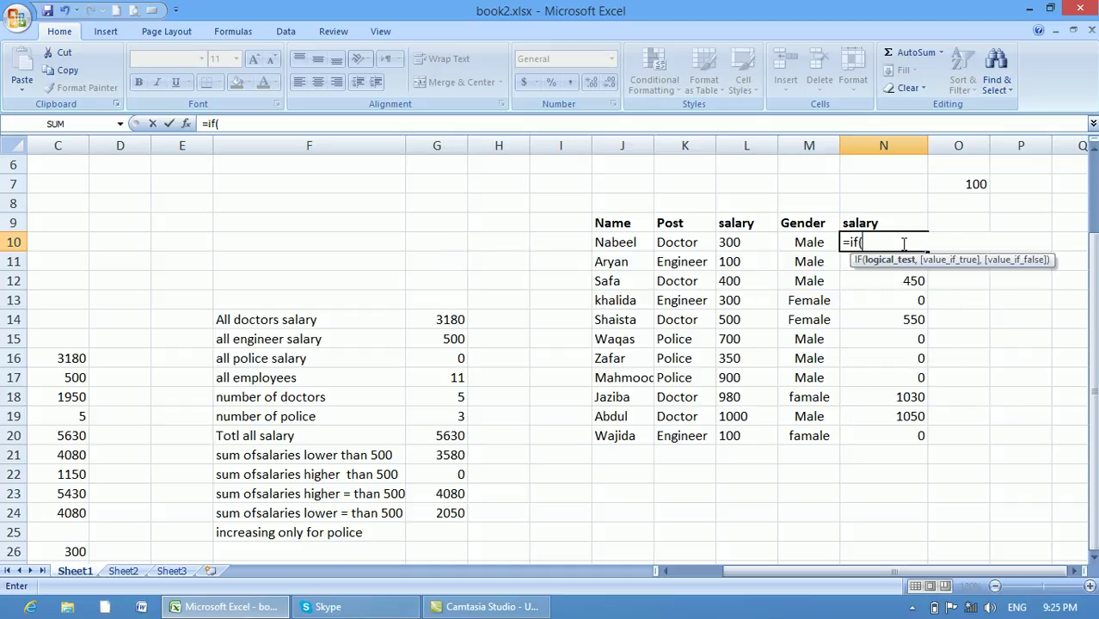
left_click(703, 244)
type("=")
type("\"do")
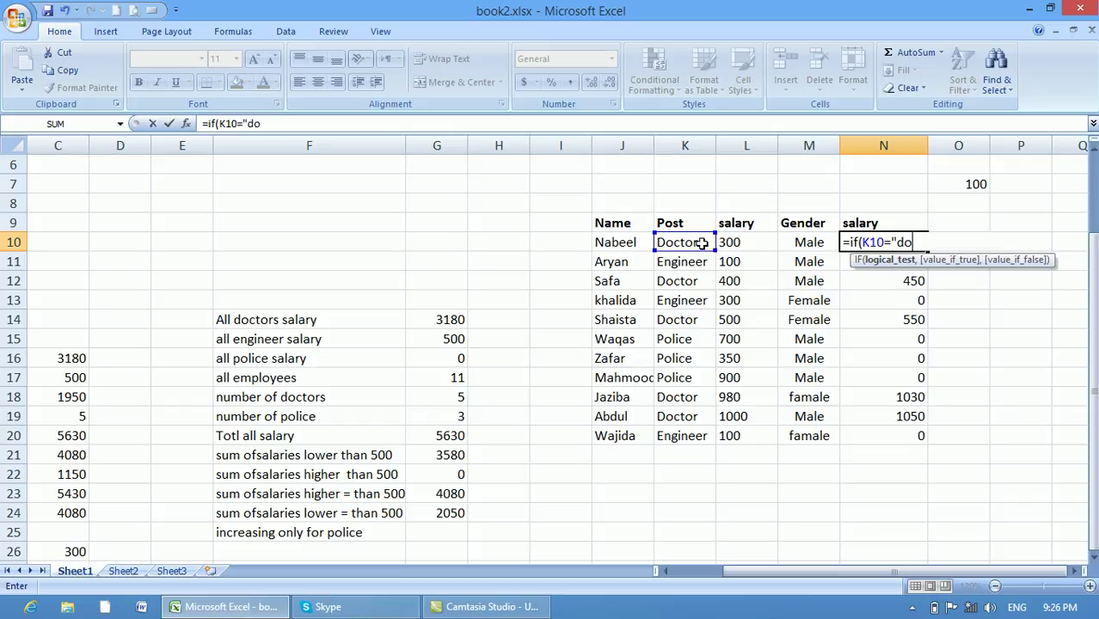
type("ctor\",")
left_click(735, 243)
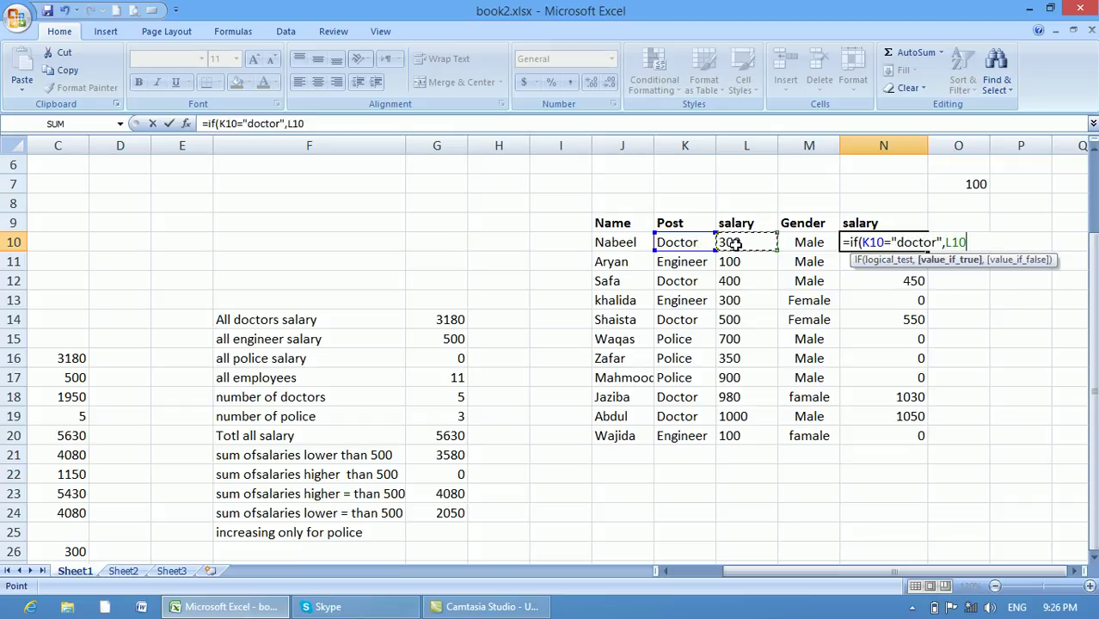
type("+50,0")
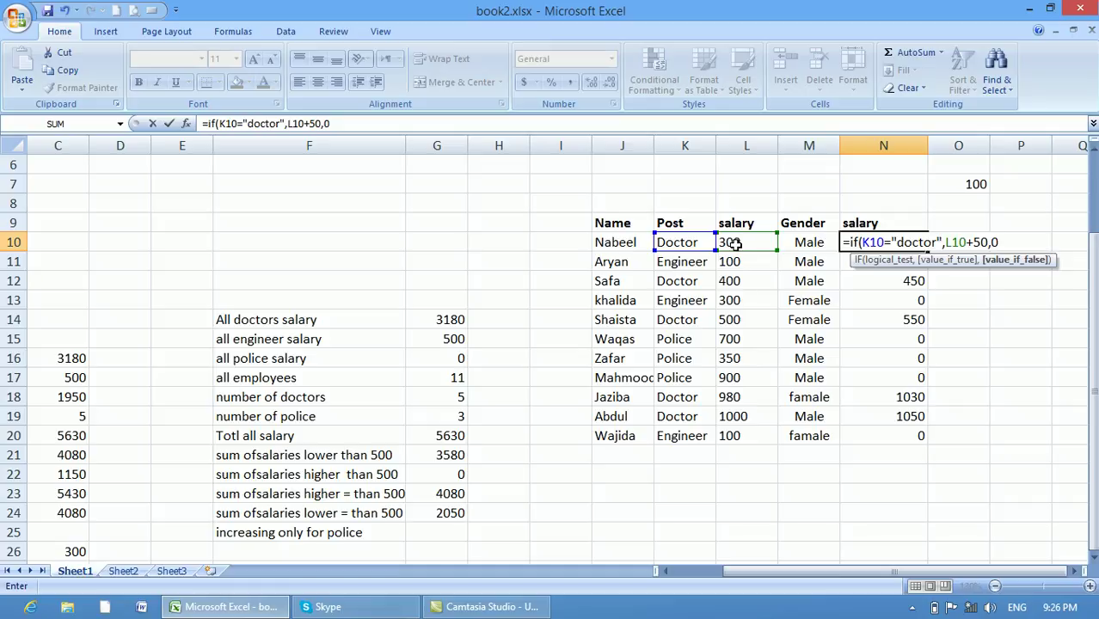
type(")")
key("Return")
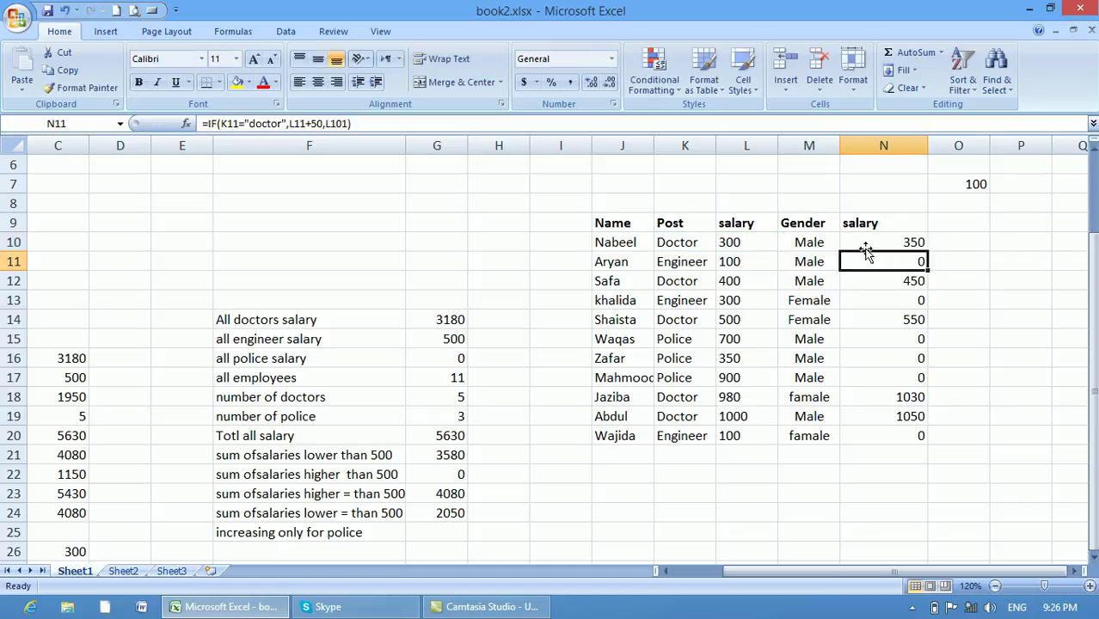
left_click(917, 244)
left_click_drag(926, 251, 928, 443)
Compare the original salaries in L10 and L11 with the calculated ones in N10 and N11
left_click(889, 240)
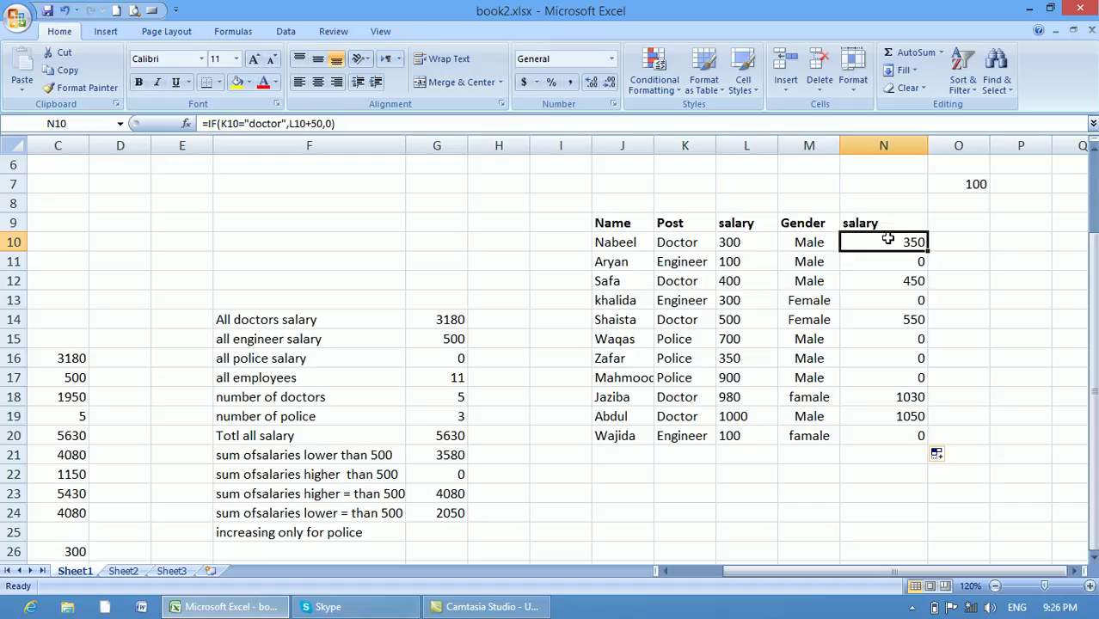
left_click(755, 245)
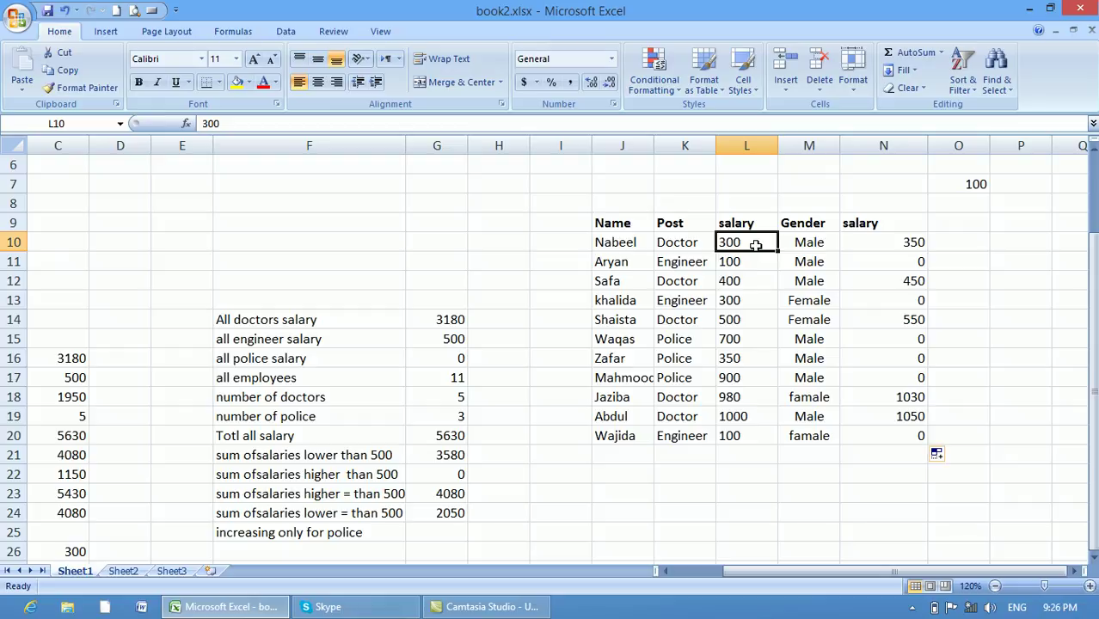
left_click(890, 244)
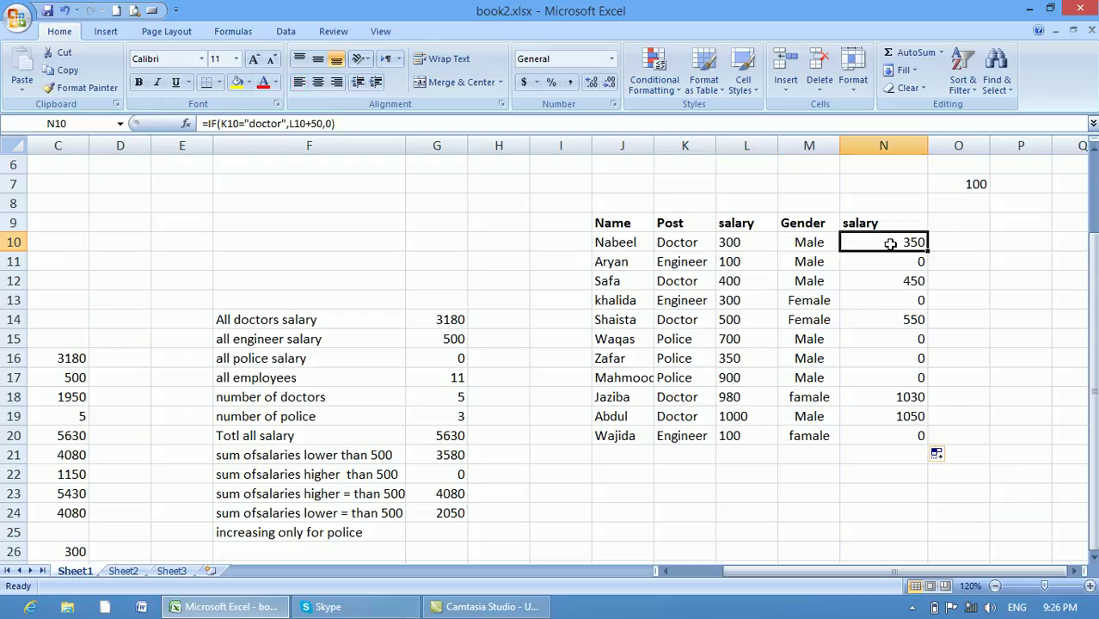
left_click(757, 264)
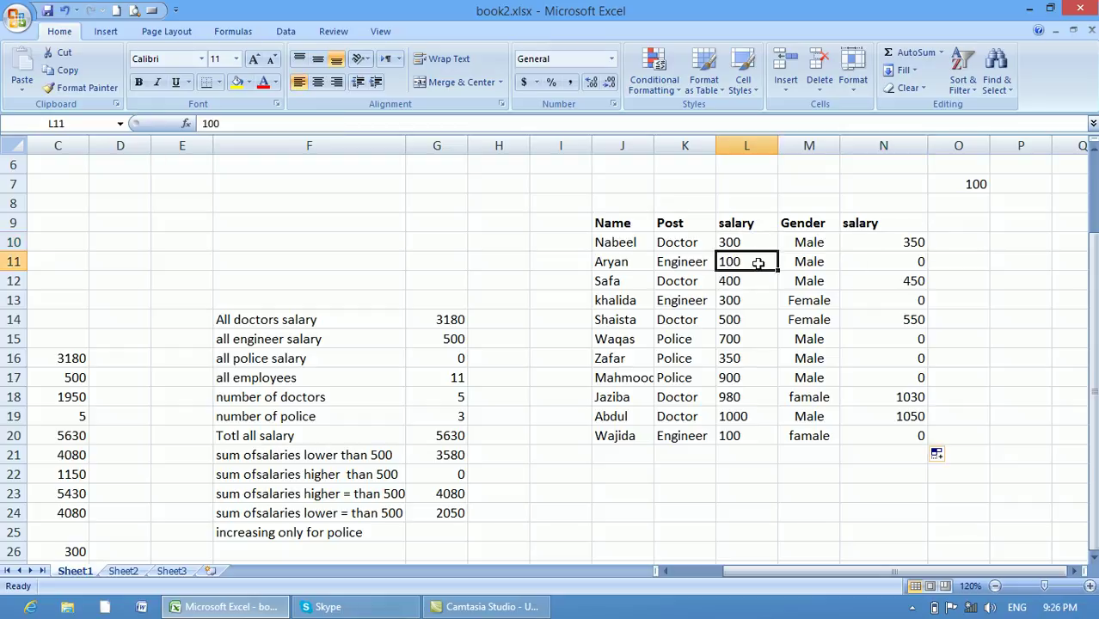
left_click(851, 264)
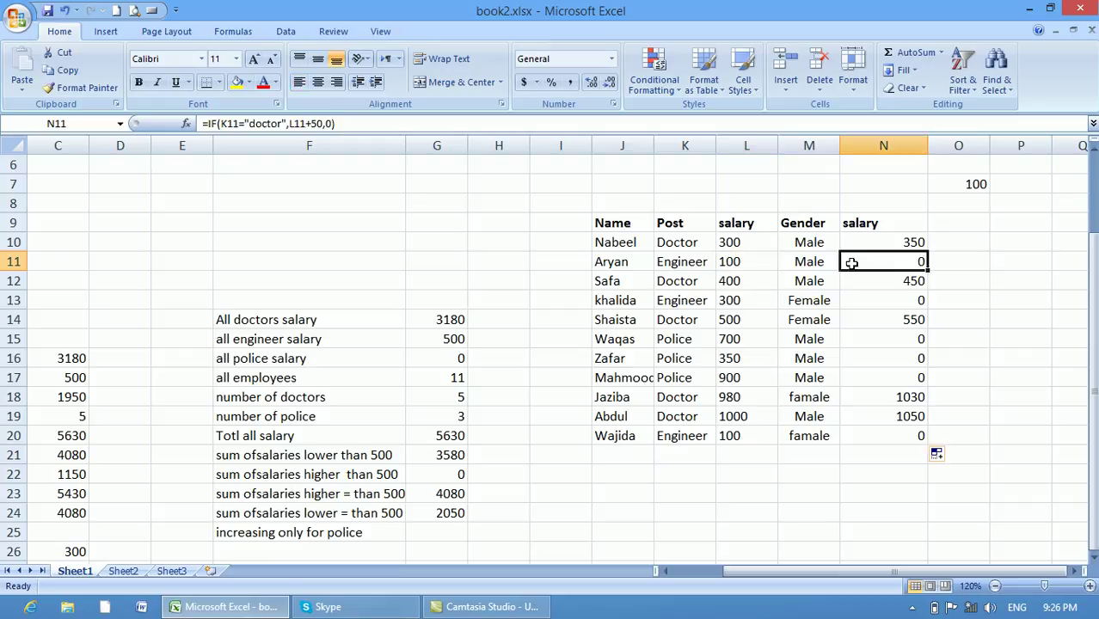
Replace the N10 formula with =IF(K10="doctor",L10+90,L10) and fill it down through N20
left_click(896, 244)
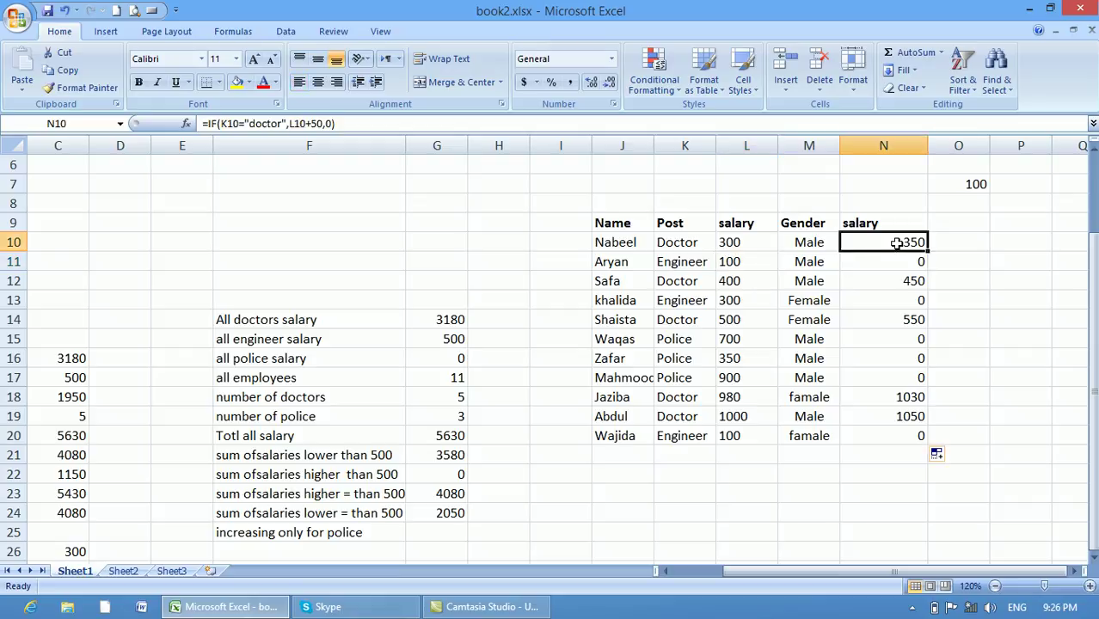
type("=if(")
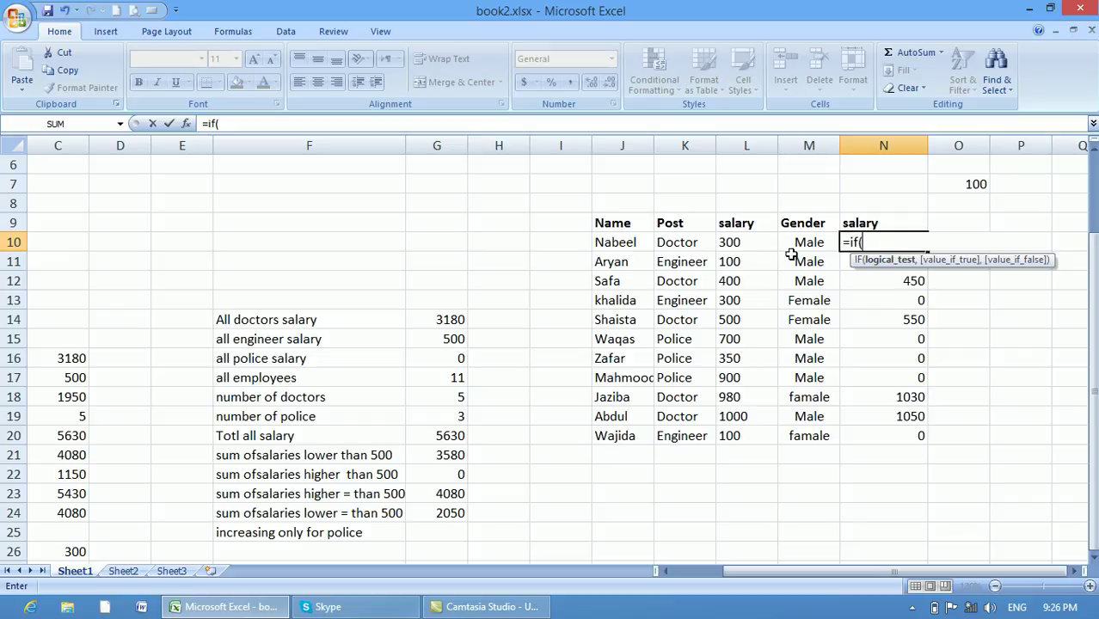
left_click(682, 245)
type("=")
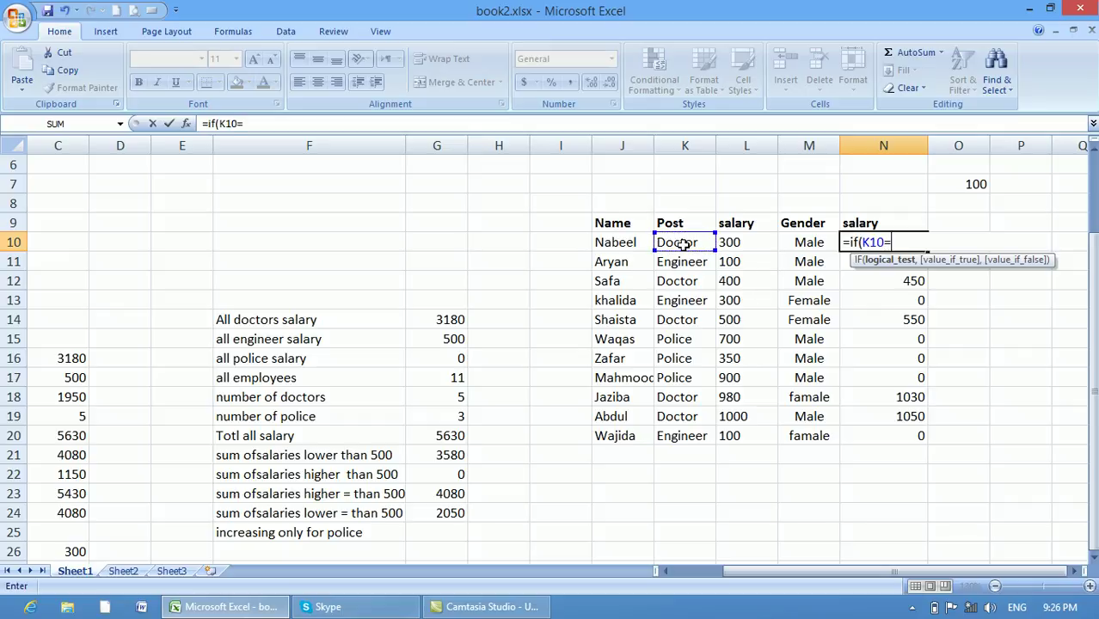
type("\"doctor\",")
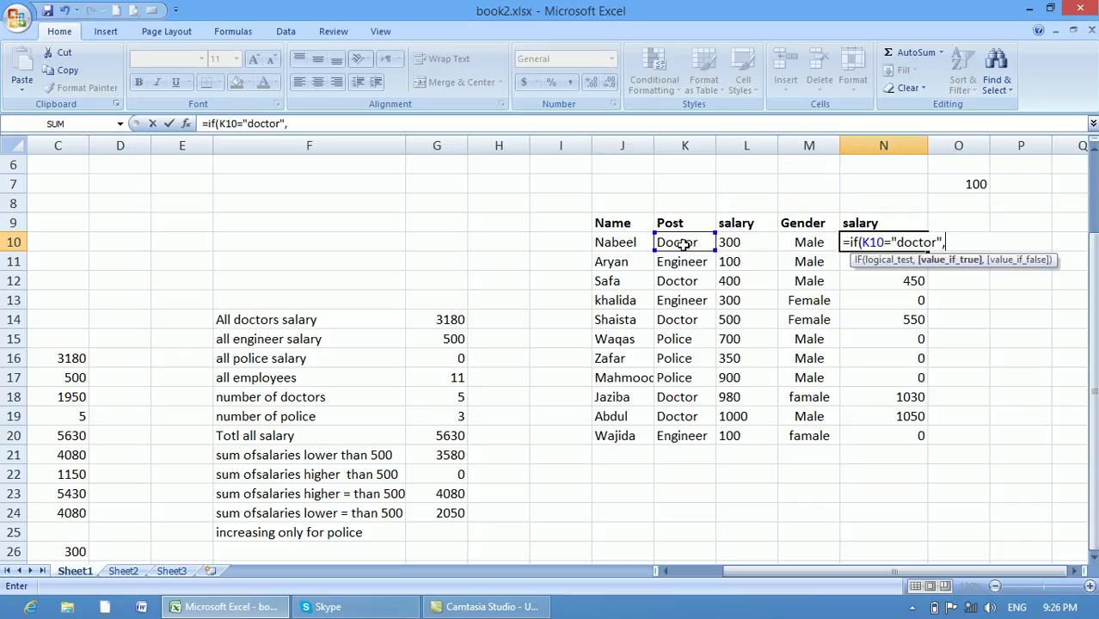
left_click(721, 243)
type("+90")
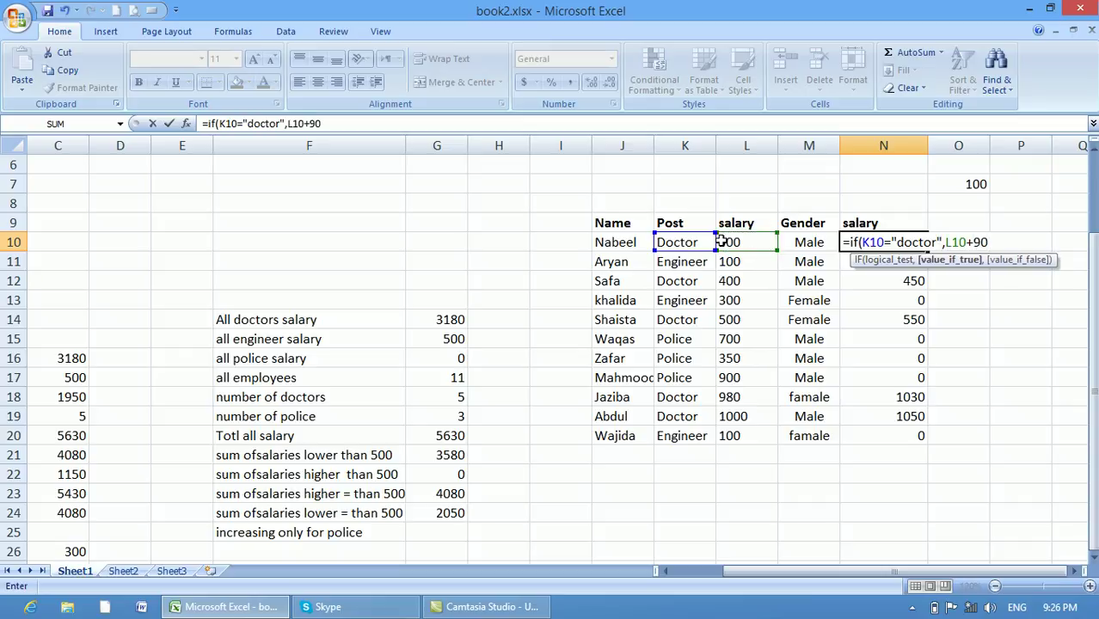
type(",")
left_click(744, 245)
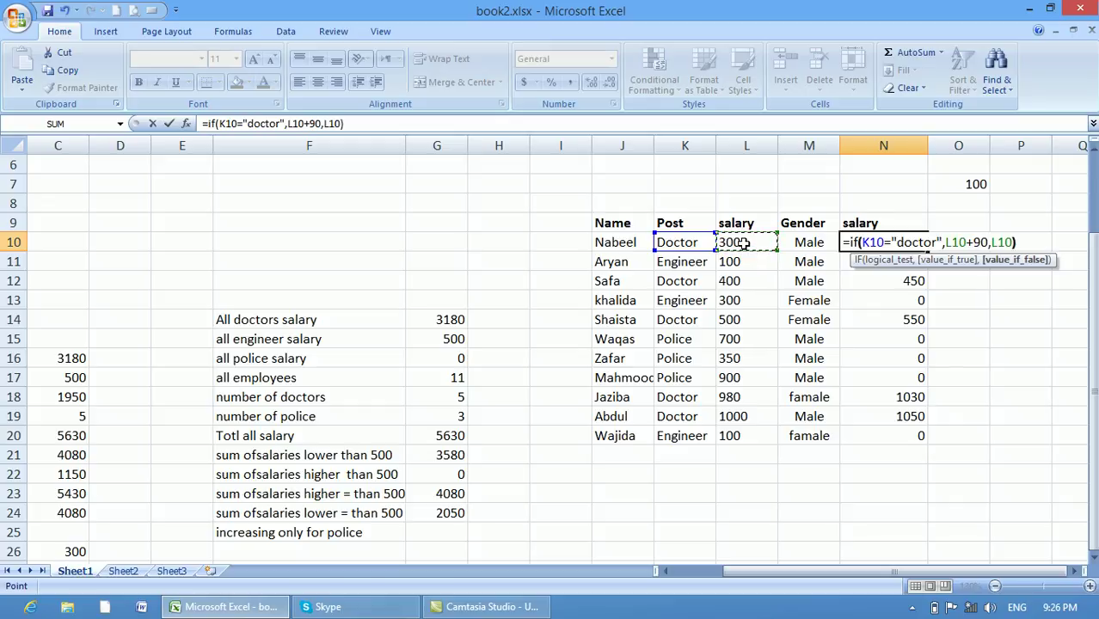
type(")")
key("Return")
left_click(873, 242)
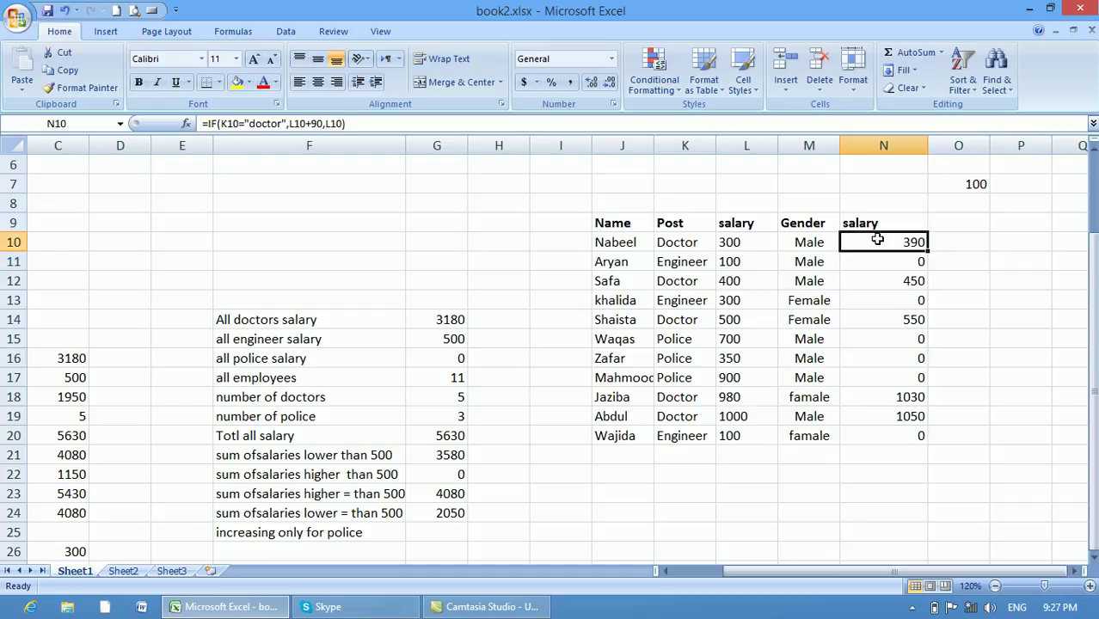
left_click_drag(926, 252, 917, 437)
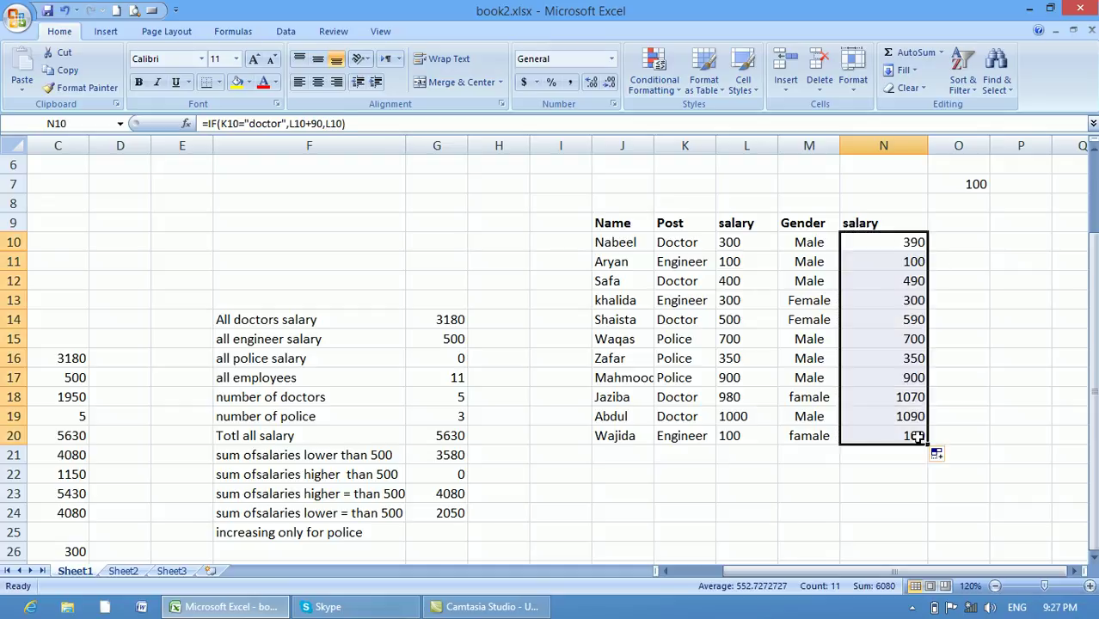
Start a new N10 formula with =if(K10='doctor',L10+80, to raise the doctors' salaries by 80
left_click(896, 240)
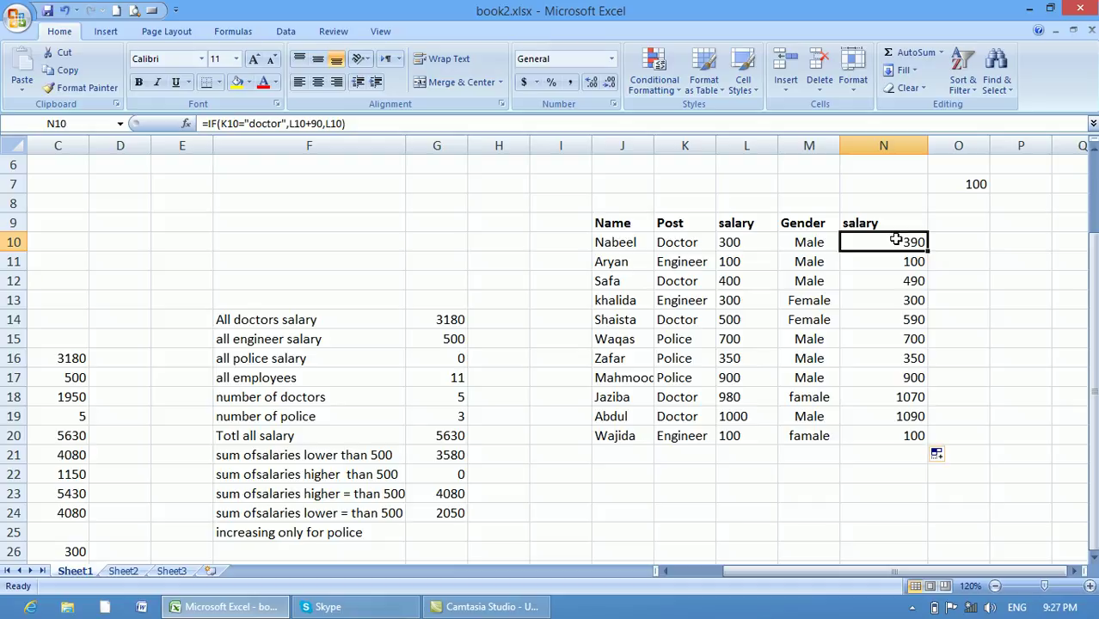
type("=")
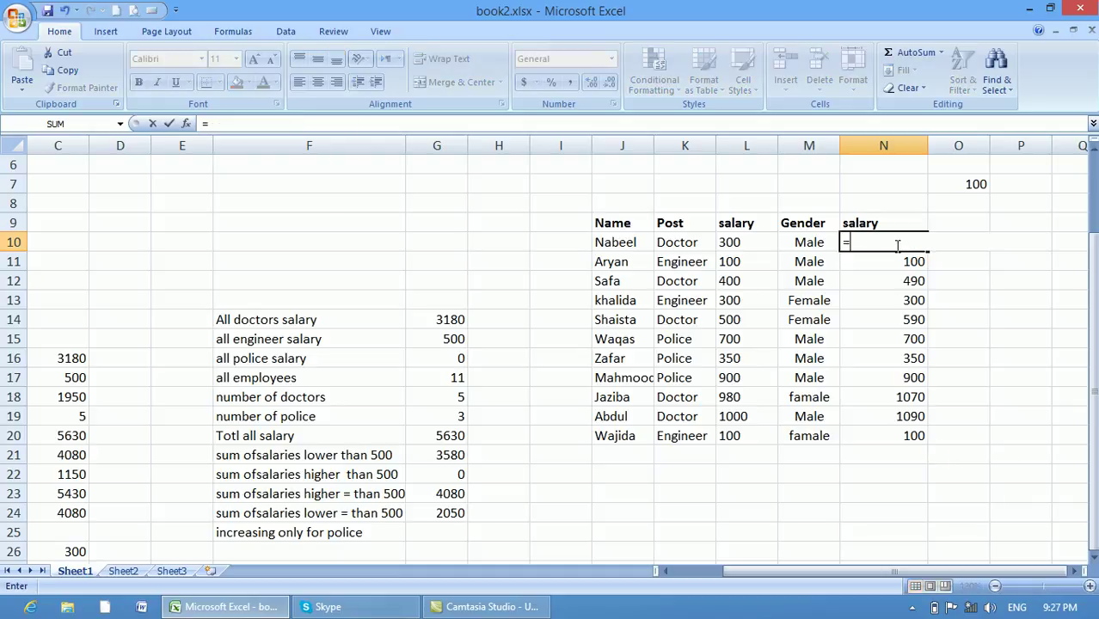
type("if(")
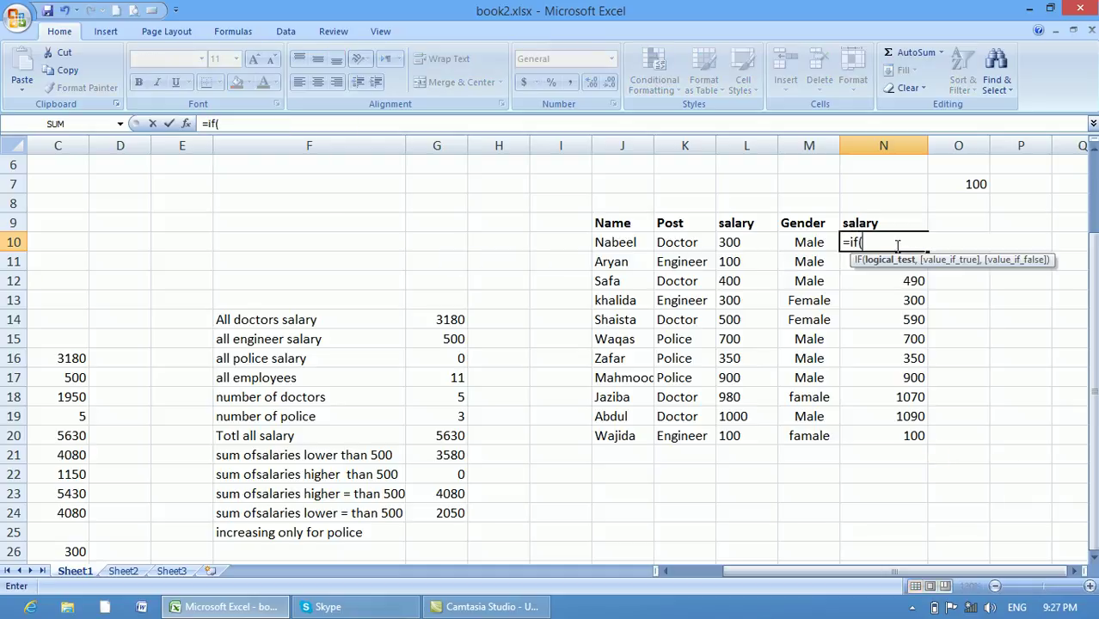
left_click(693, 241)
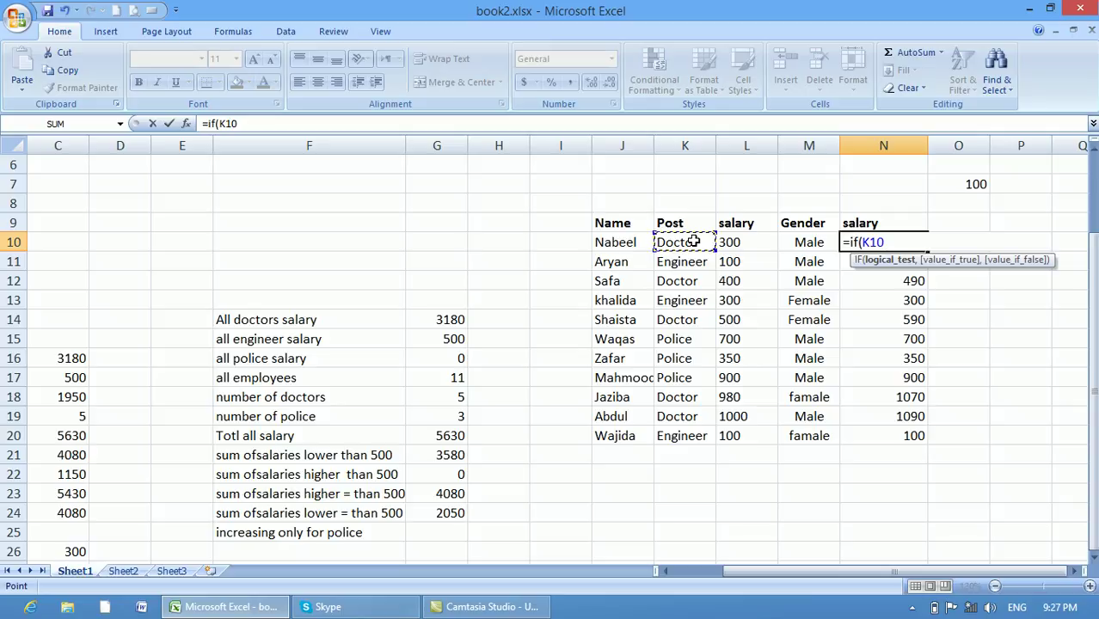
type("=\"")
type("doctor")
type("',")
left_click(726, 242)
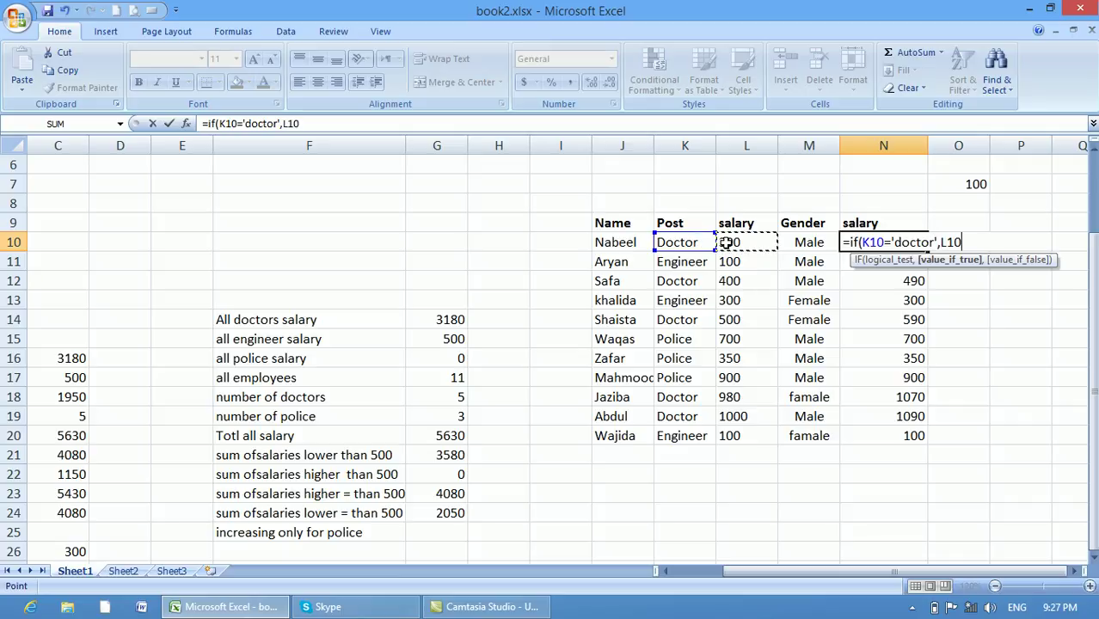
type("80")
type(",")
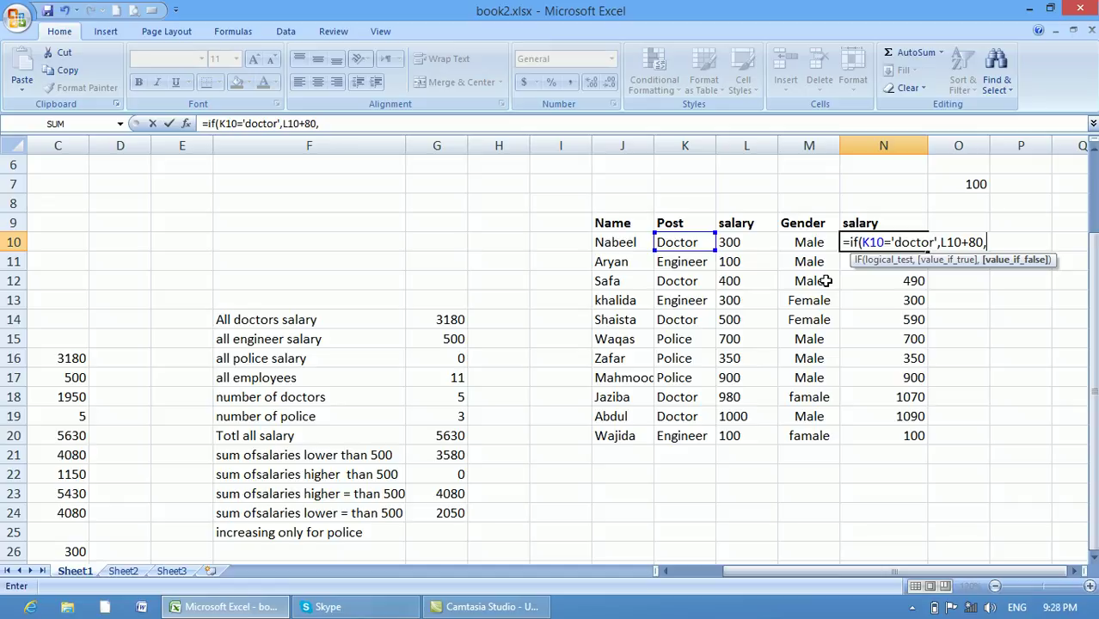
Try to extend the N10 formula after L10+80 with a second condition, (K10="doctor",L10-20
type("(")
key("BackSpace")
key("BackSpace")
type("(")
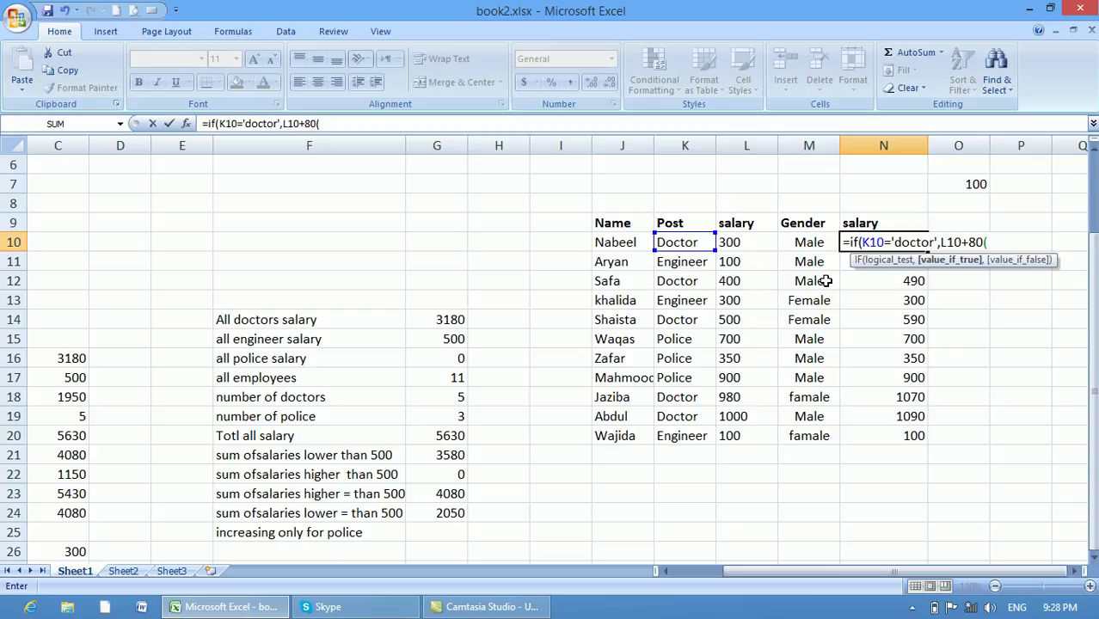
left_click(683, 244)
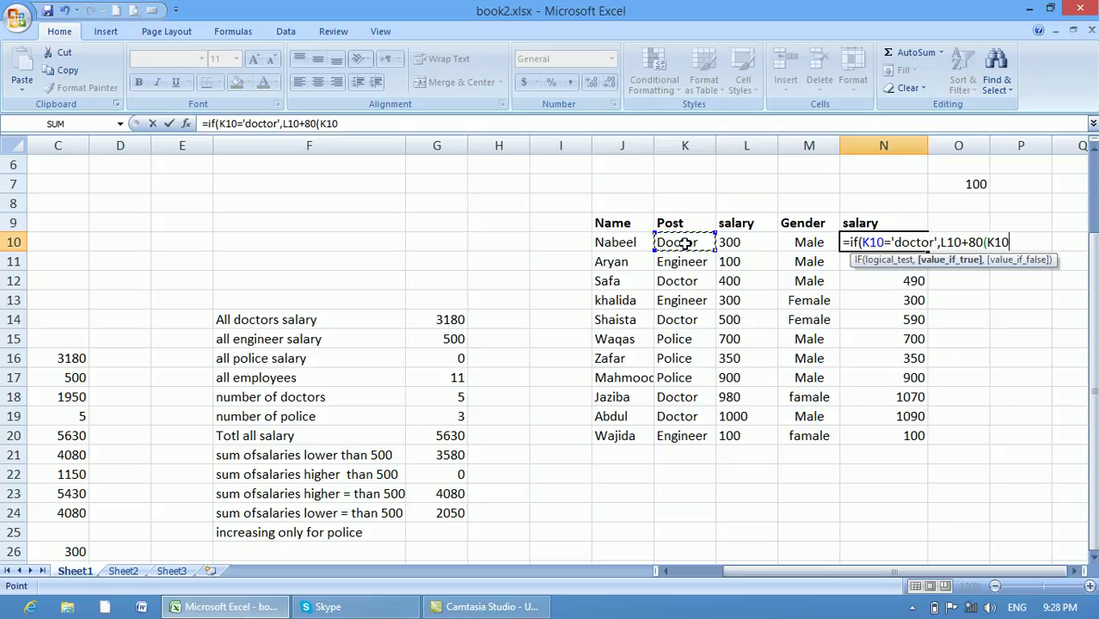
type("=\"")
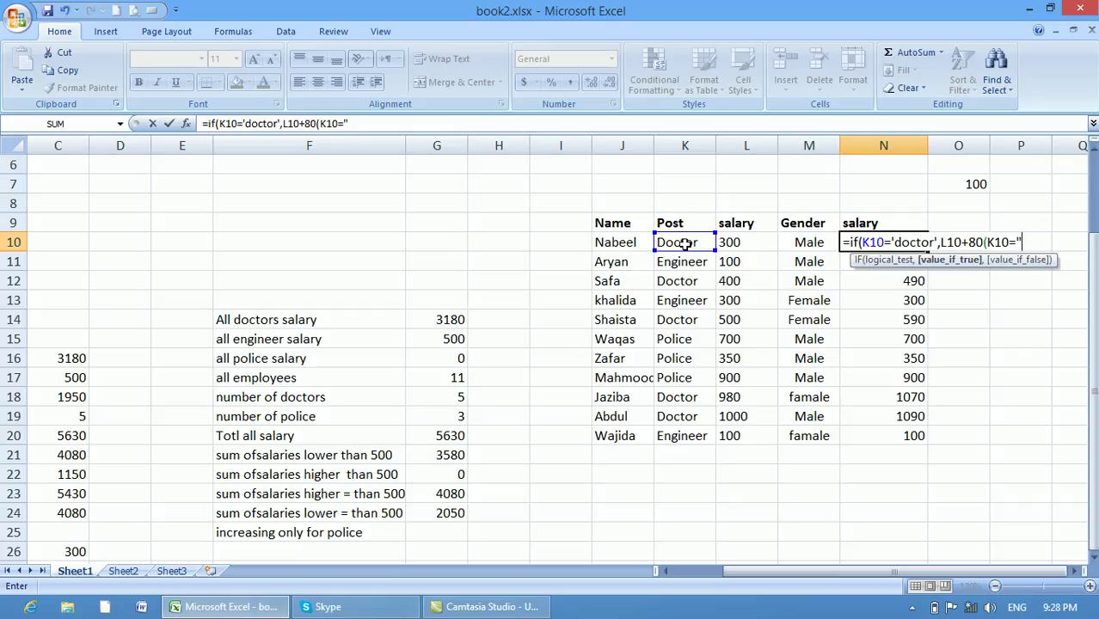
type("doctor\",")
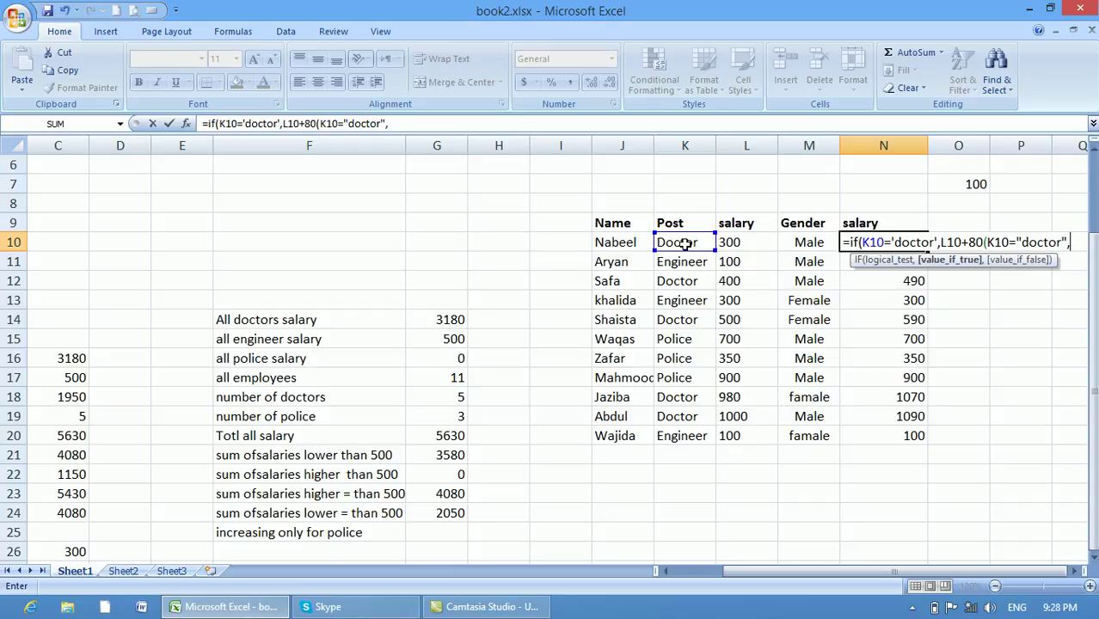
left_click(728, 243)
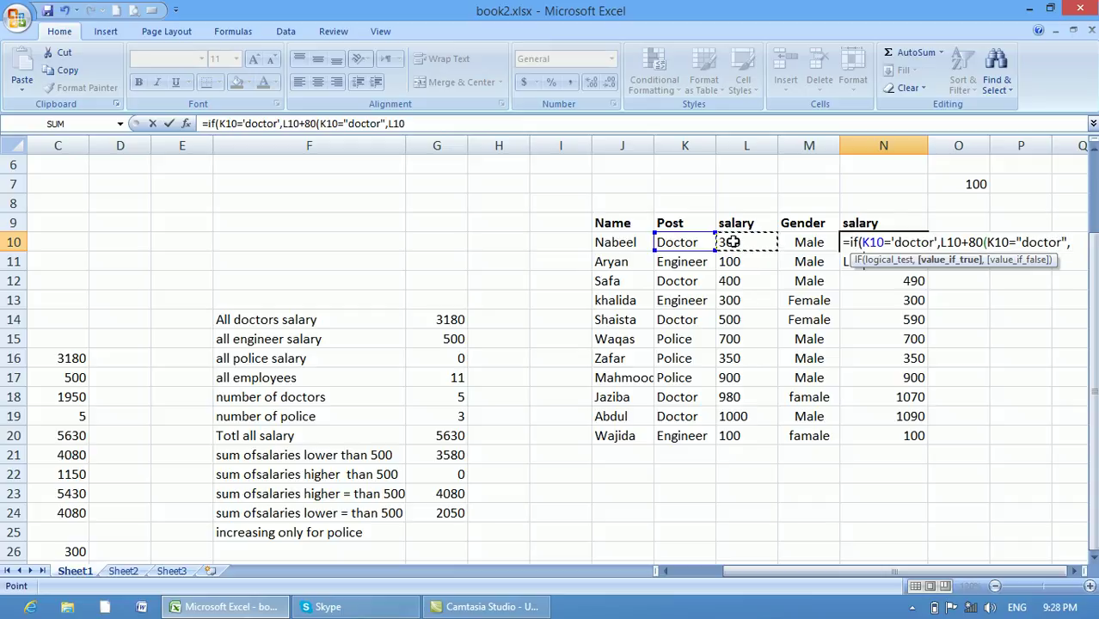
type("-")
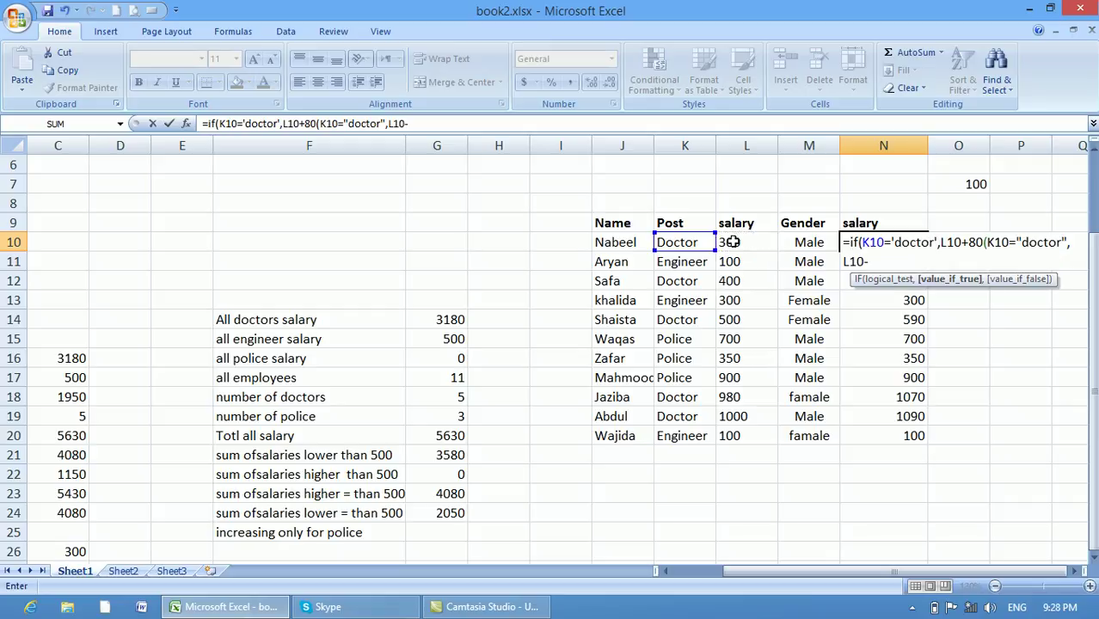
type("20")
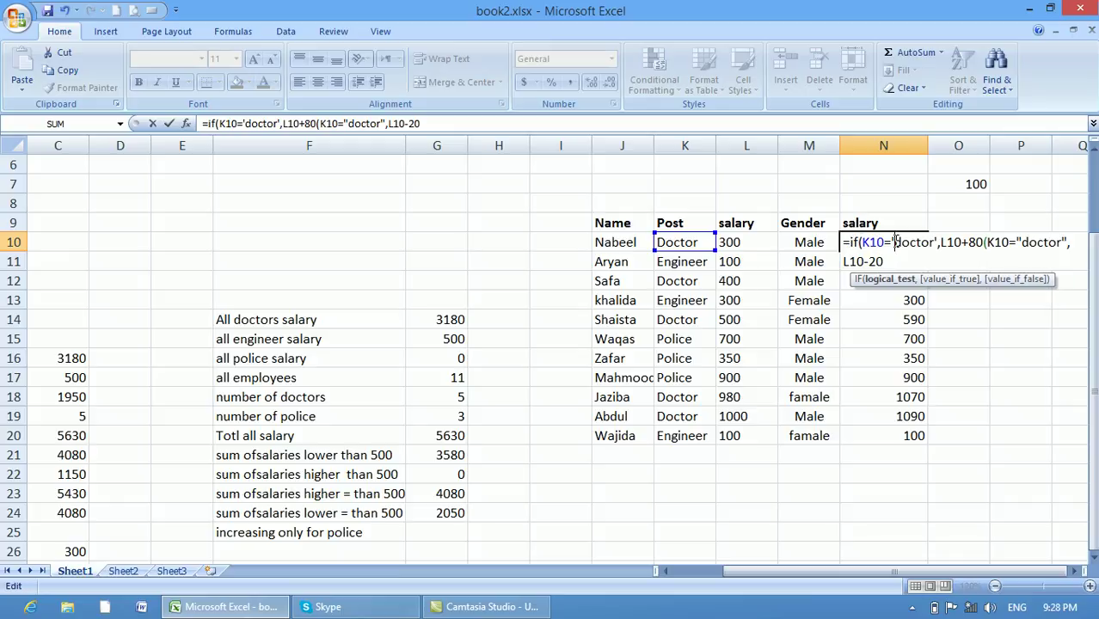
Put double quotes around doctor in the N10 formula's first condition and change the second condition's post to "engineer"
left_click(895, 242)
key("BackSpace")
type("\"")
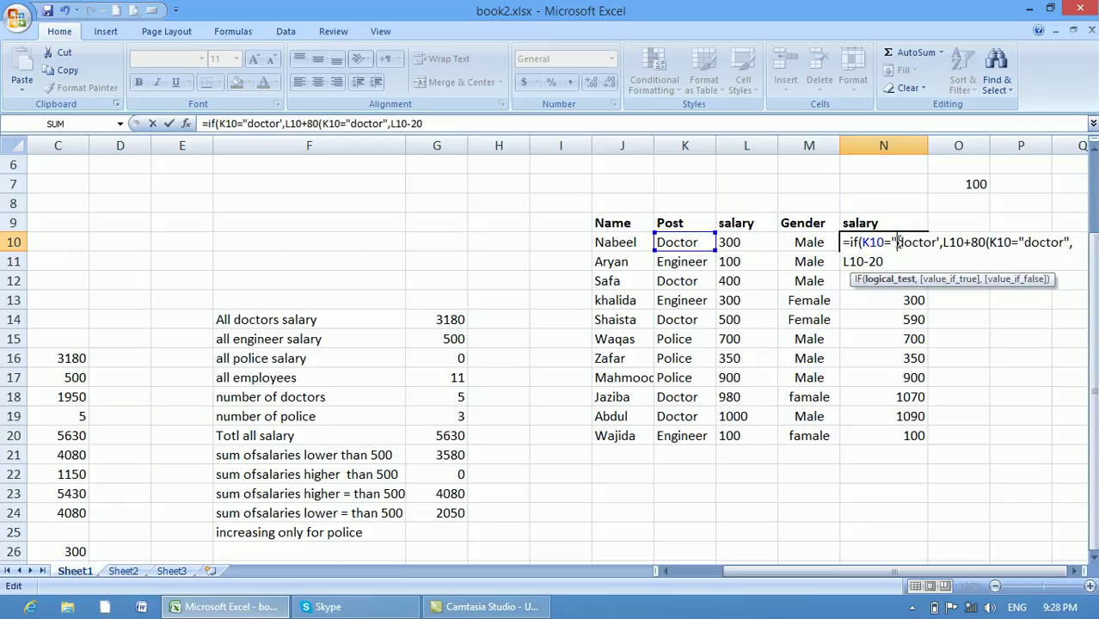
left_click(940, 242)
left_click(1066, 242)
key("BackSpace")
key("BackSpace")
key("BackSpace")
key("BackSpace")
key("BackSpace")
key("BackSpace")
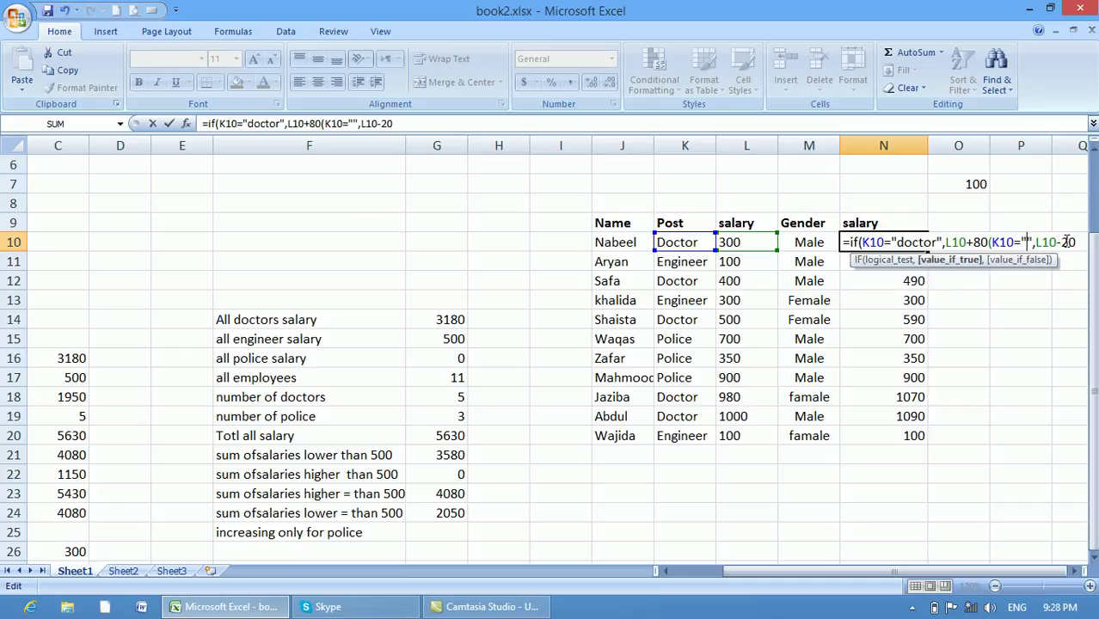
type("engineer")
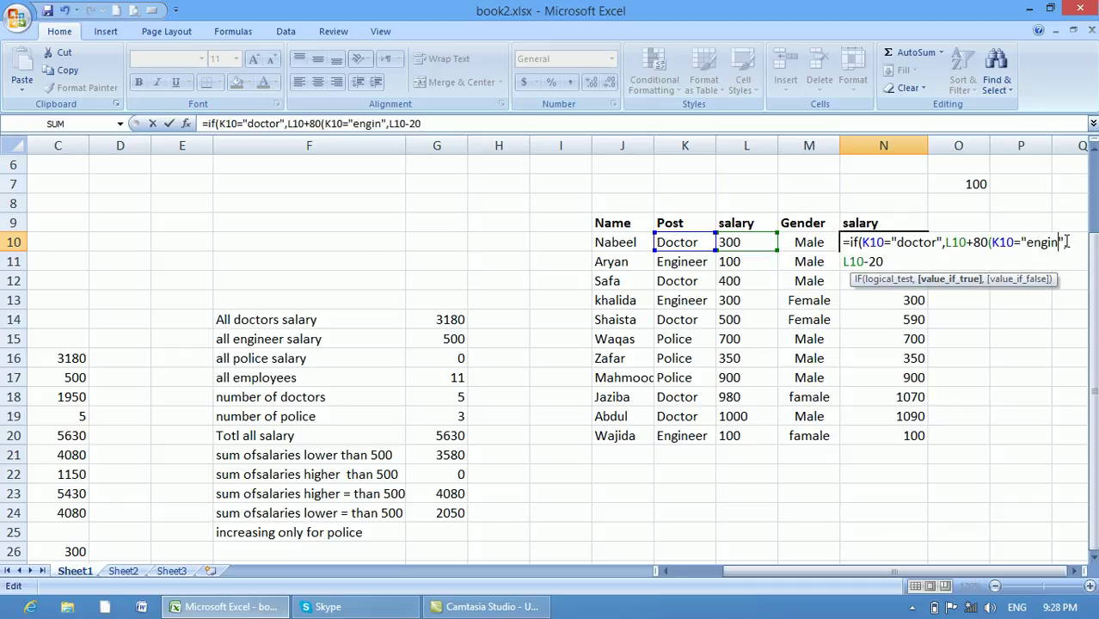
key("End")
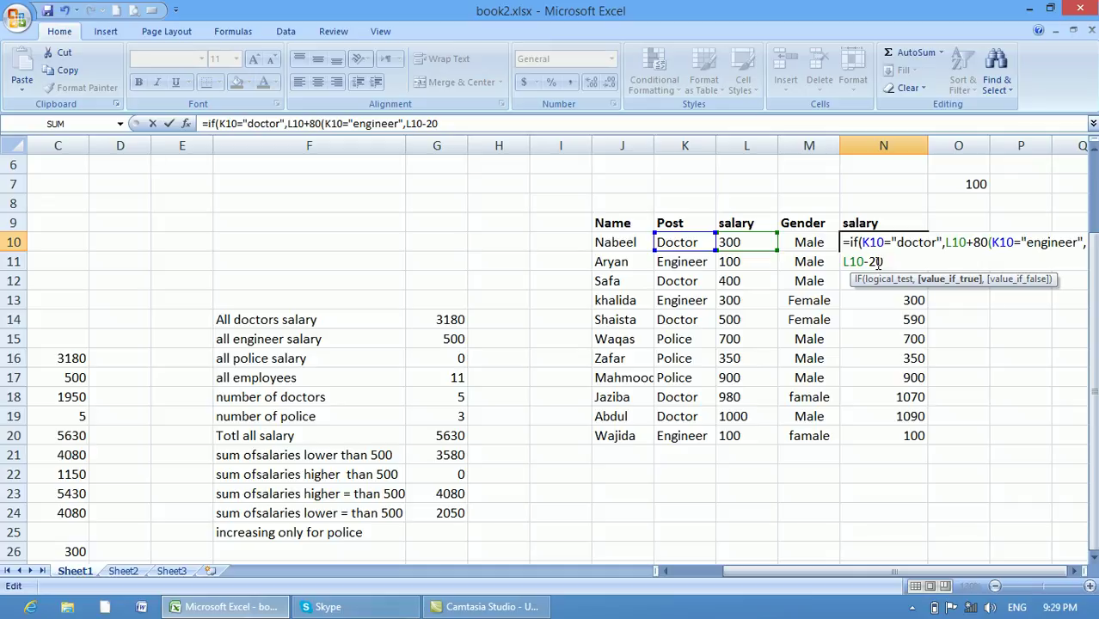
Add L10 as the fallback value and try to enter =if(K10="doctor",L10+80(K10="engineer",L10-20,L10)) in N10
type(")")
key("BackSpace")
type(",")
left_click(765, 242)
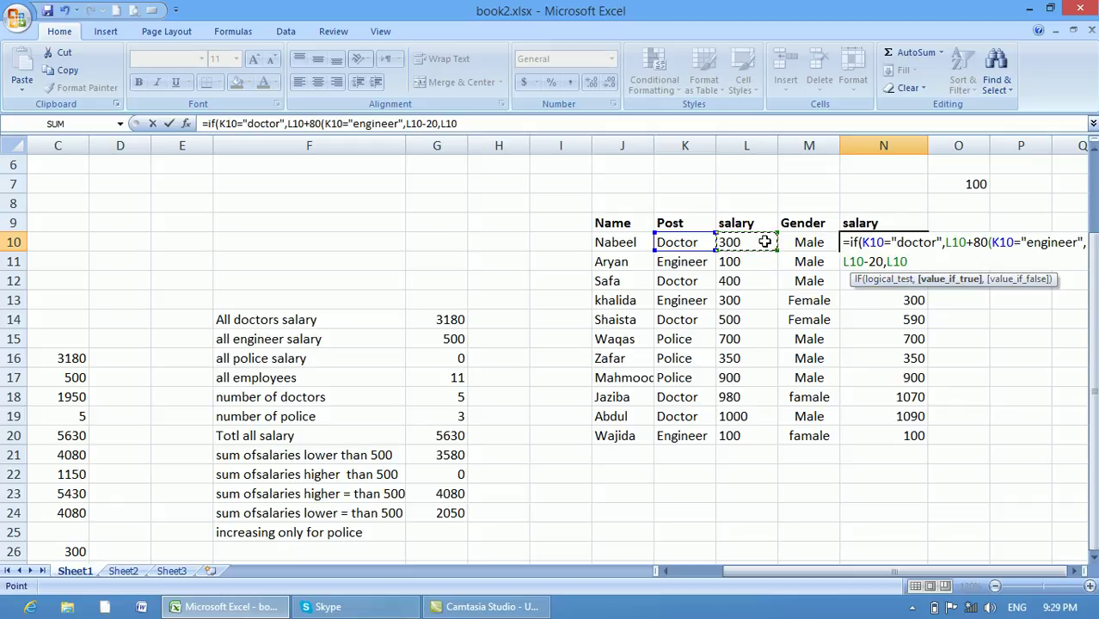
type("))")
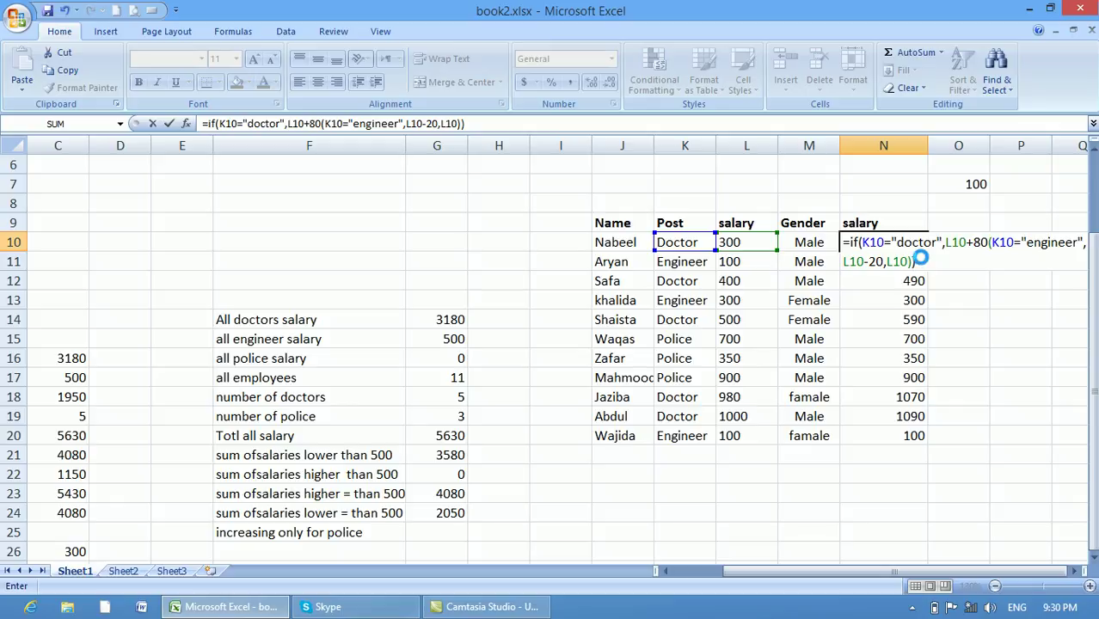
key("Return")
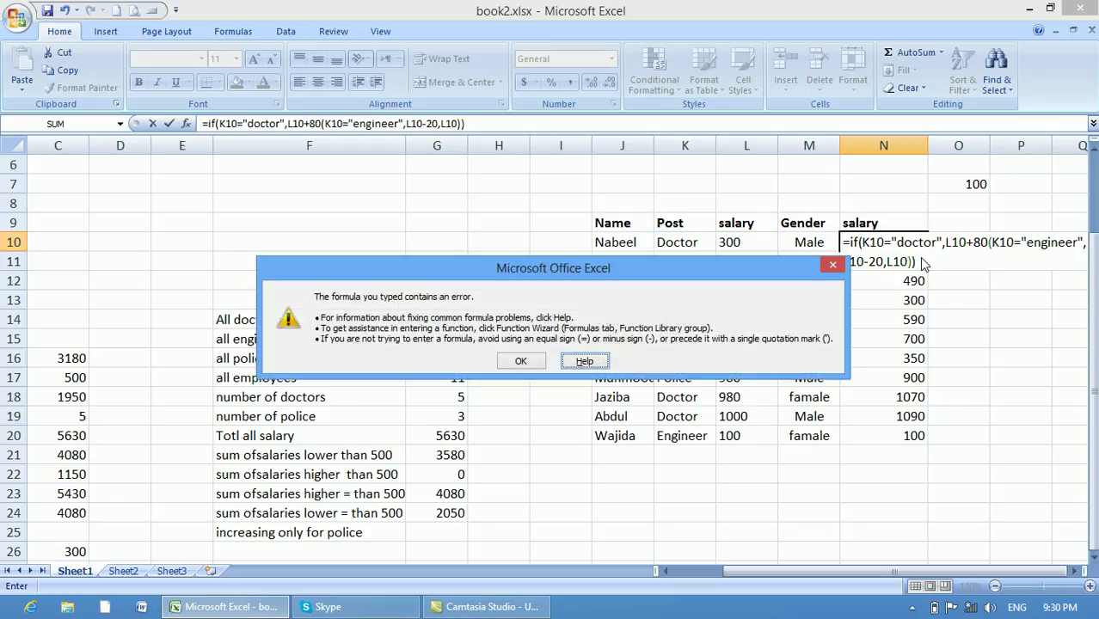
left_click(522, 361)
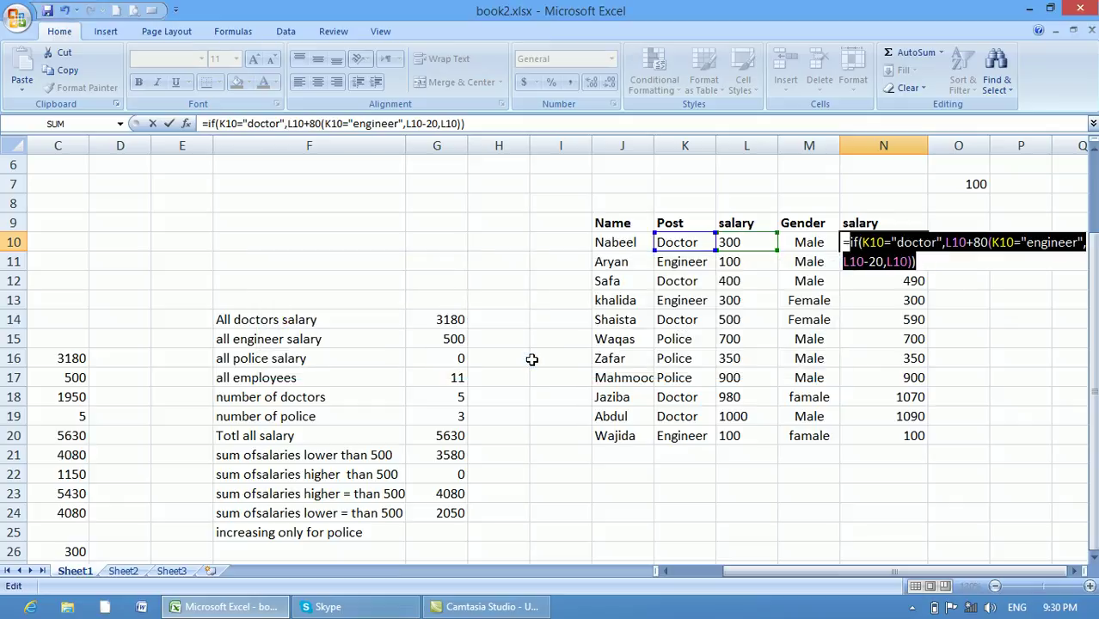
Delete the whole formula from cell N10 and leave the cell empty
left_click(748, 576)
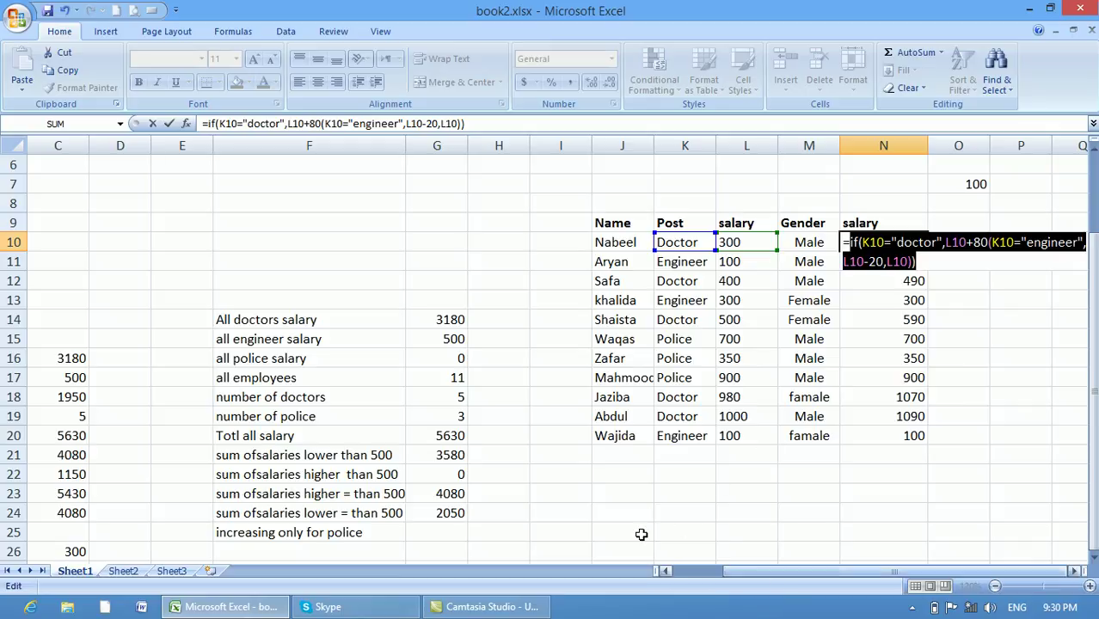
type("=")
left_click(273, 323)
left_click_drag(275, 329, 250, 524)
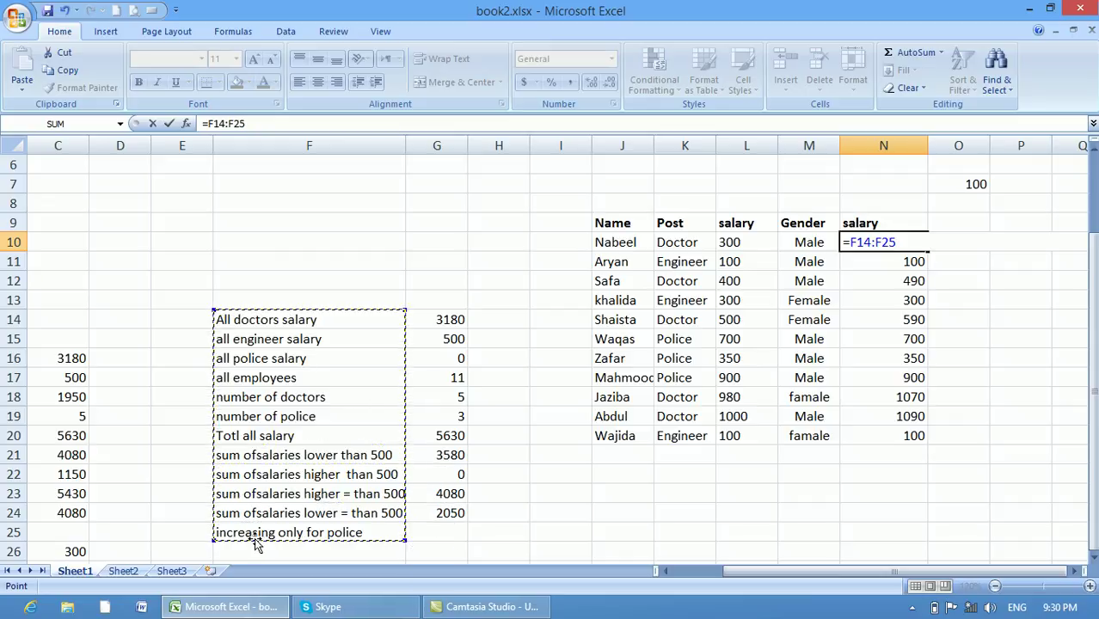
left_click(254, 550)
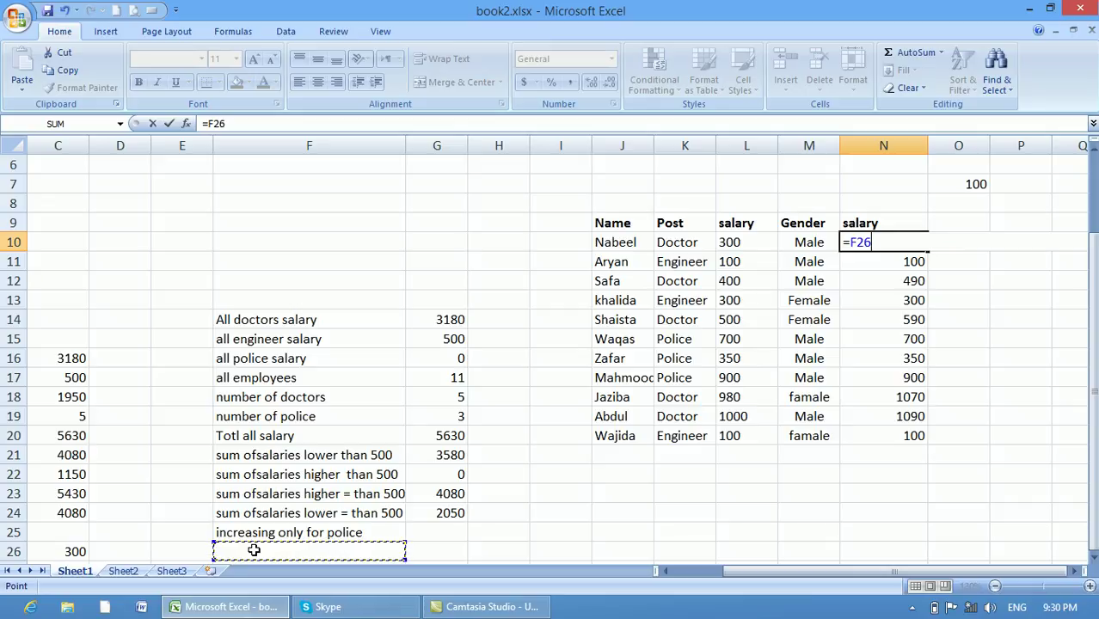
key("BackSpace")
key("BackSpace")
key("BackSpace")
key("BackSpace")
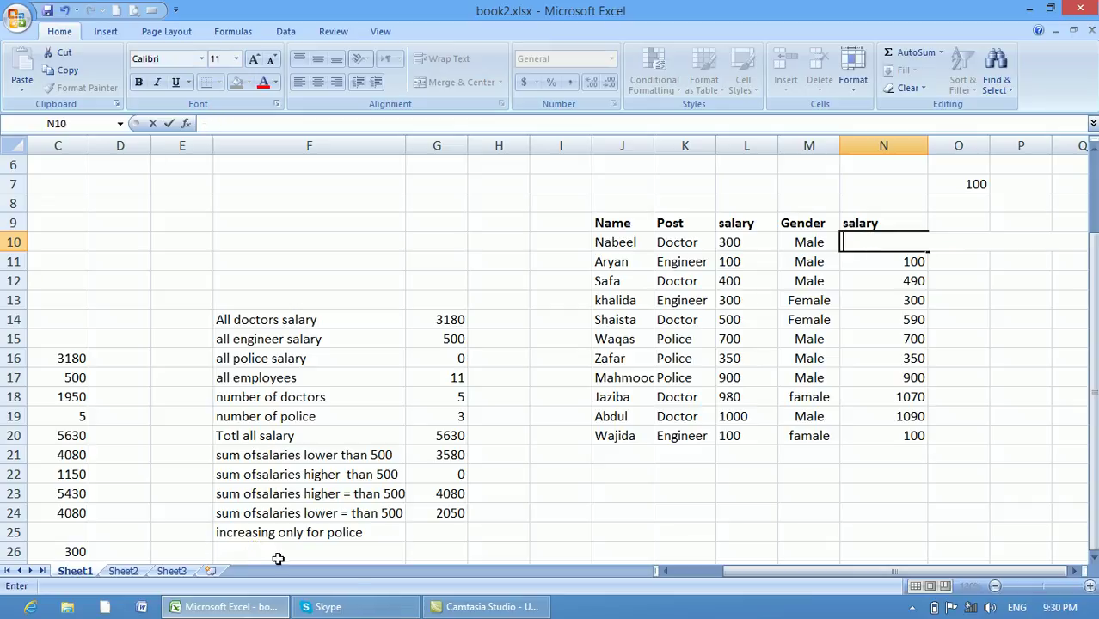
left_click(734, 512)
mouse_move(1090, 327)
left_mouse_down()
mouse_move(1087, 256)
mouse_move(1087, 331)
mouse_move(1087, 318)
left_mouse_up()
left_click_drag(785, 573, 744, 573)
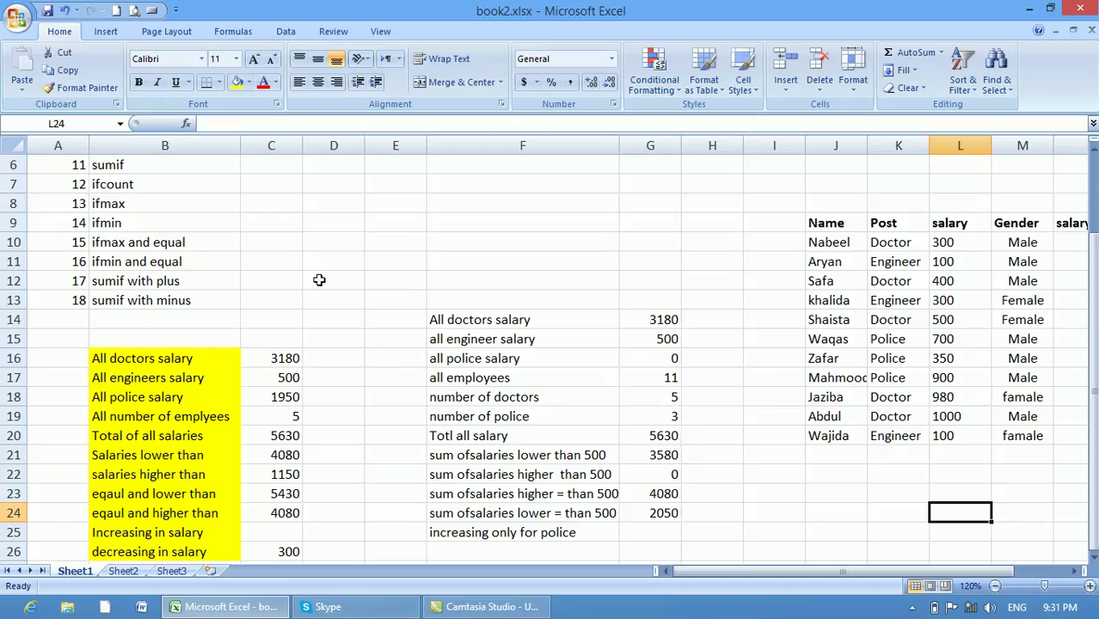
left_click(475, 360)
left_click(846, 353)
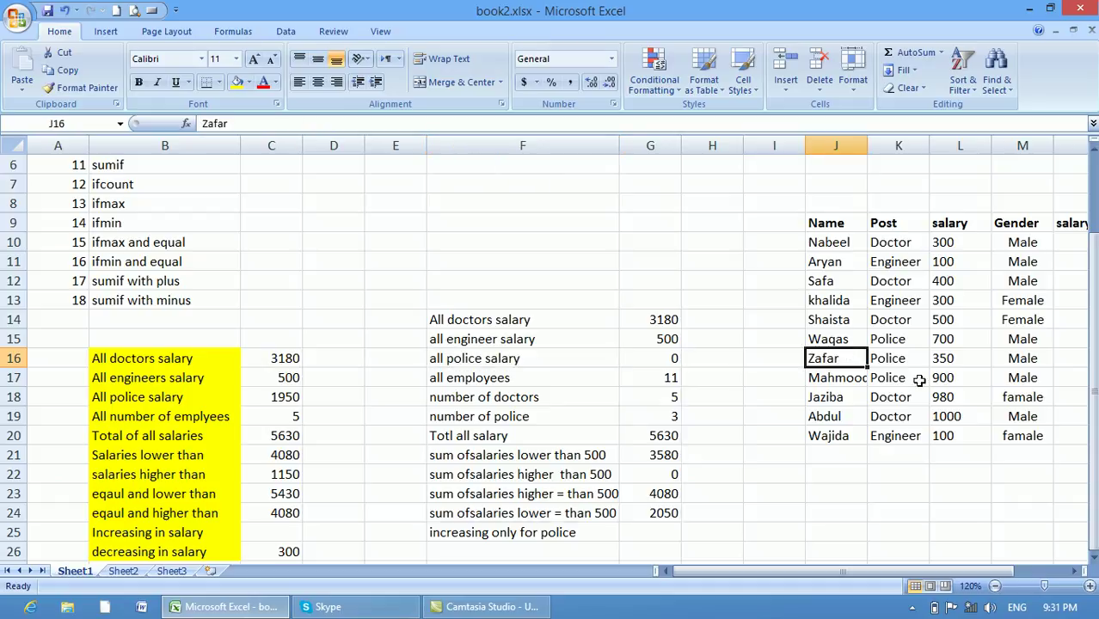
left_click(938, 436)
left_click_drag(910, 562, 980, 557)
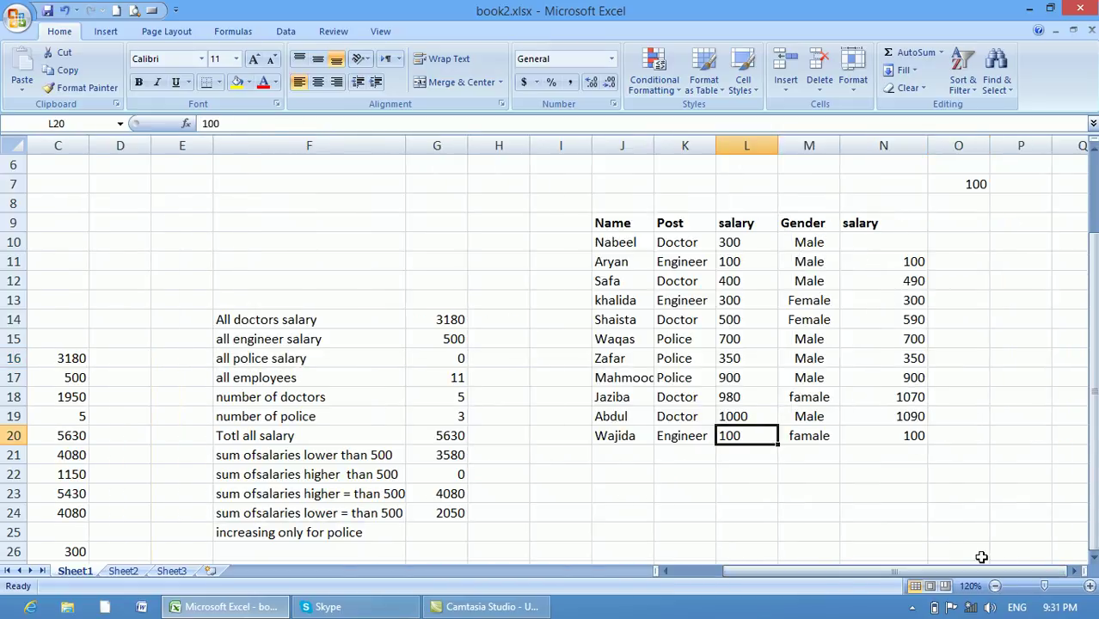